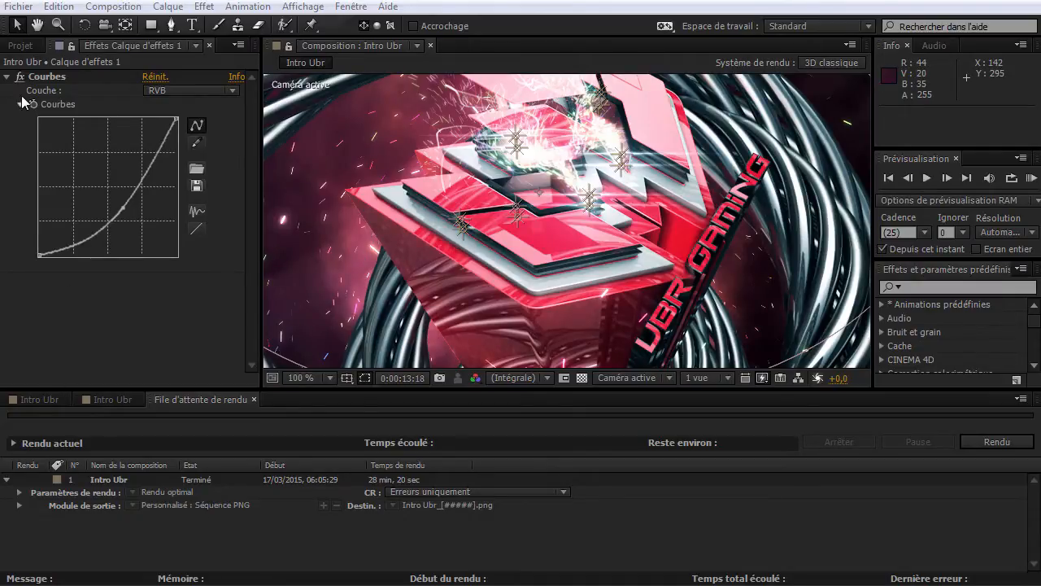
Import the rendered Intro Ubr frames from the Png folder as a PNG sequence, beginning with Intro Ubr_00000.
{"action": "left_click", "coordinate": [20, 45]}
{"action": "left_click", "coordinate": [37, 266]}
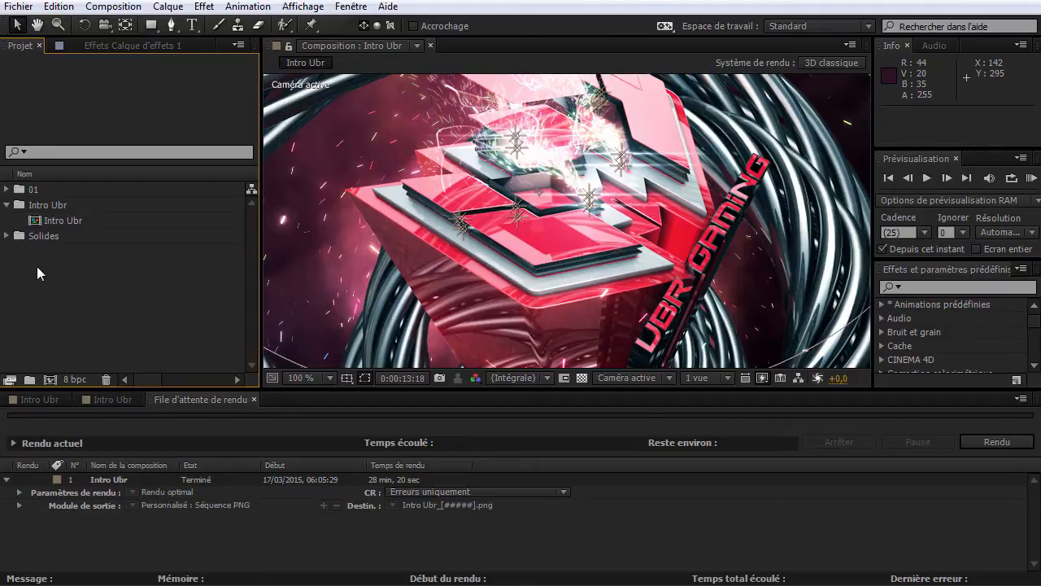
{"action": "double_click", "coordinate": [36, 266]}
{"action": "double_click", "coordinate": [228, 159]}
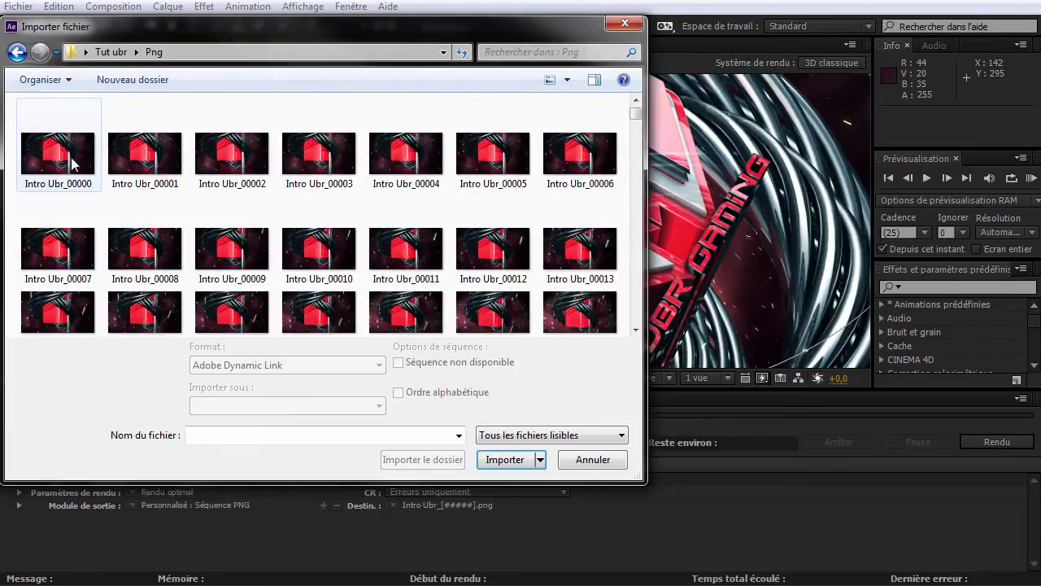
{"action": "left_click", "coordinate": [80, 148]}
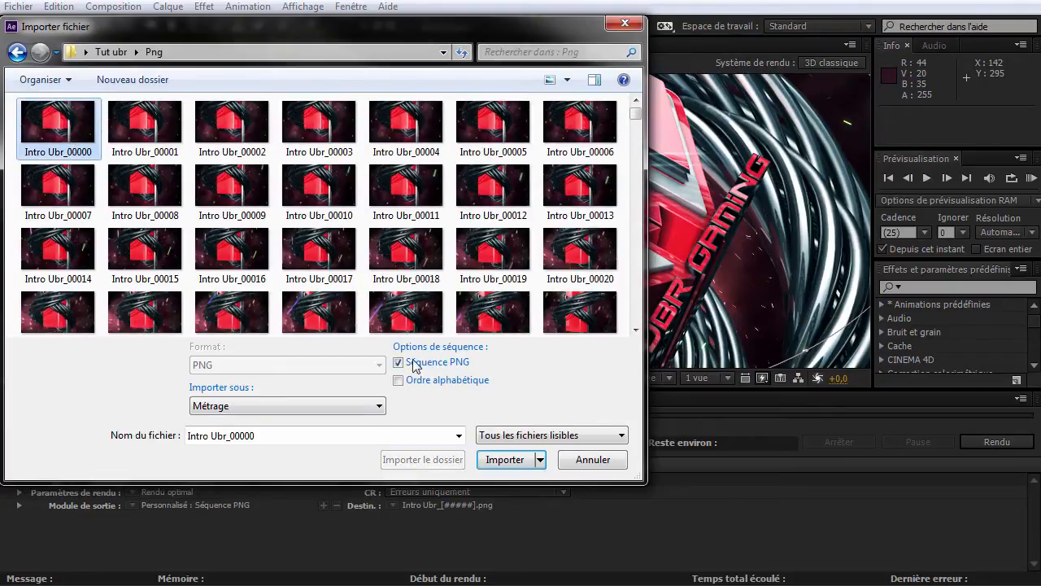
{"action": "left_click", "coordinate": [507, 461]}
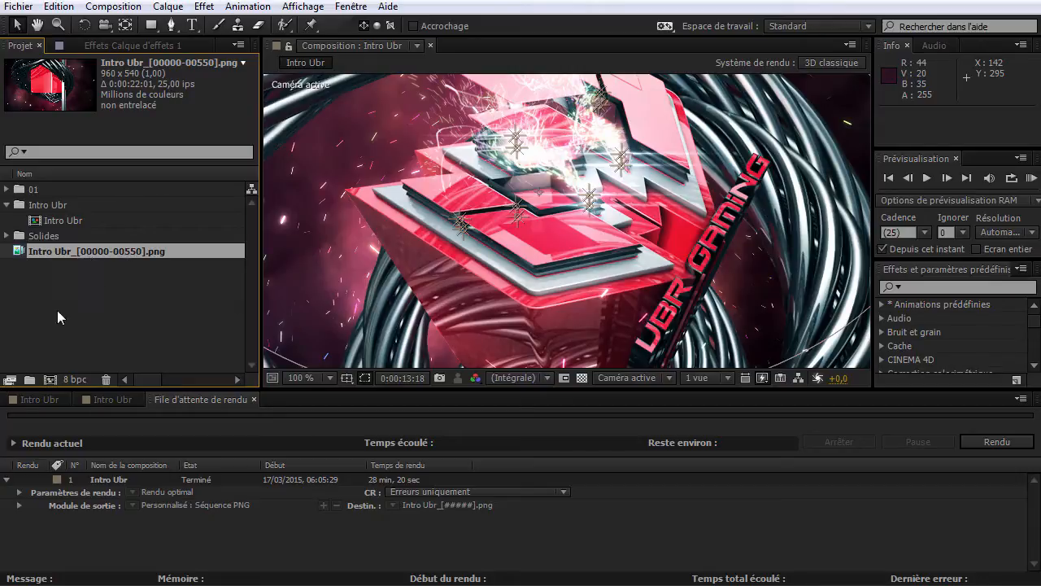
Conform the imported PNG sequence to 25 frames per second and create a composition from it.
{"action": "left_click", "coordinate": [11, 381]}
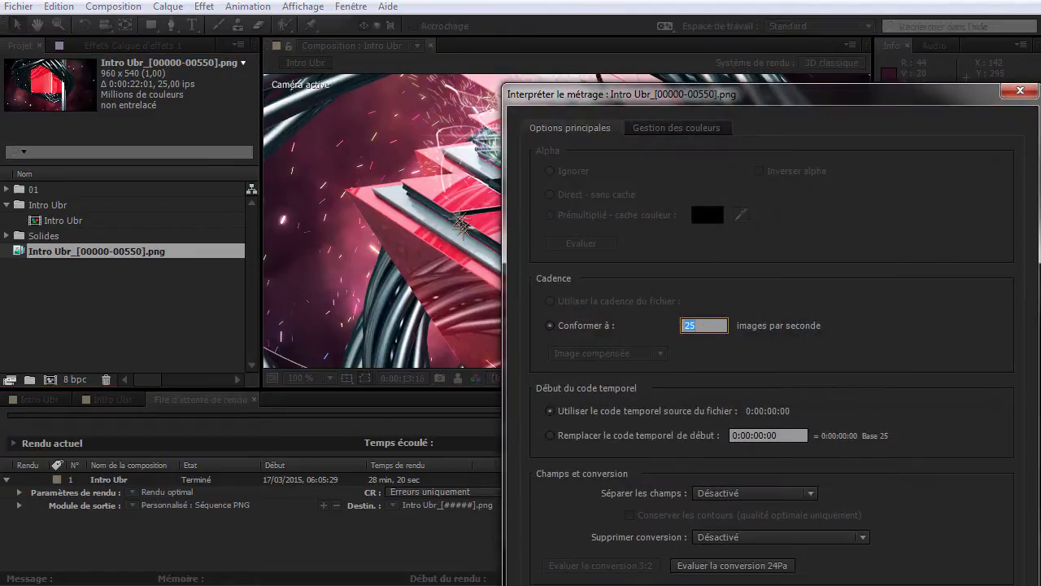
{"action": "key", "text": "Return"}
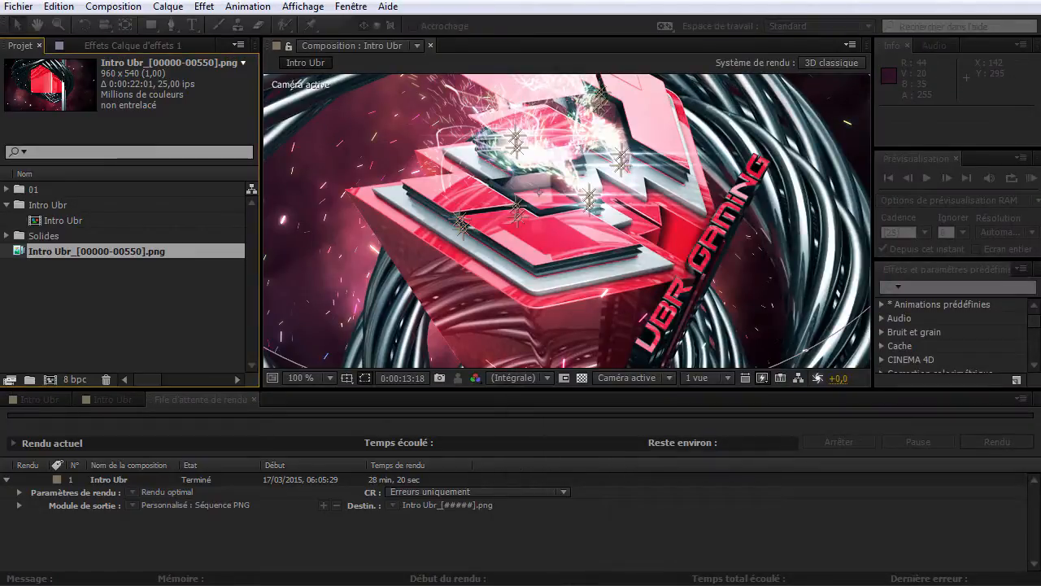
{"action": "left_click", "coordinate": [88, 334]}
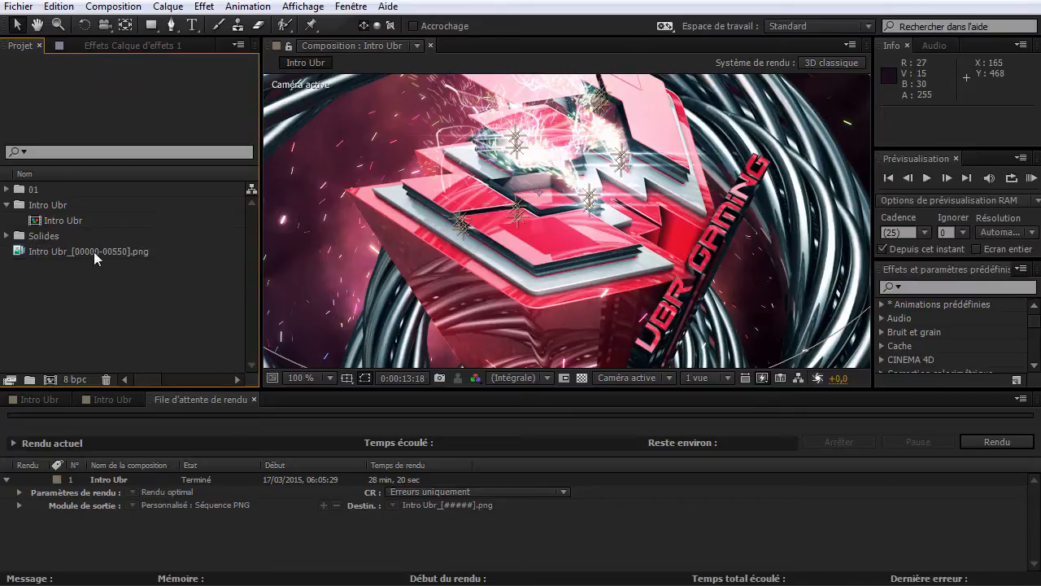
{"action": "left_click", "coordinate": [93, 253]}
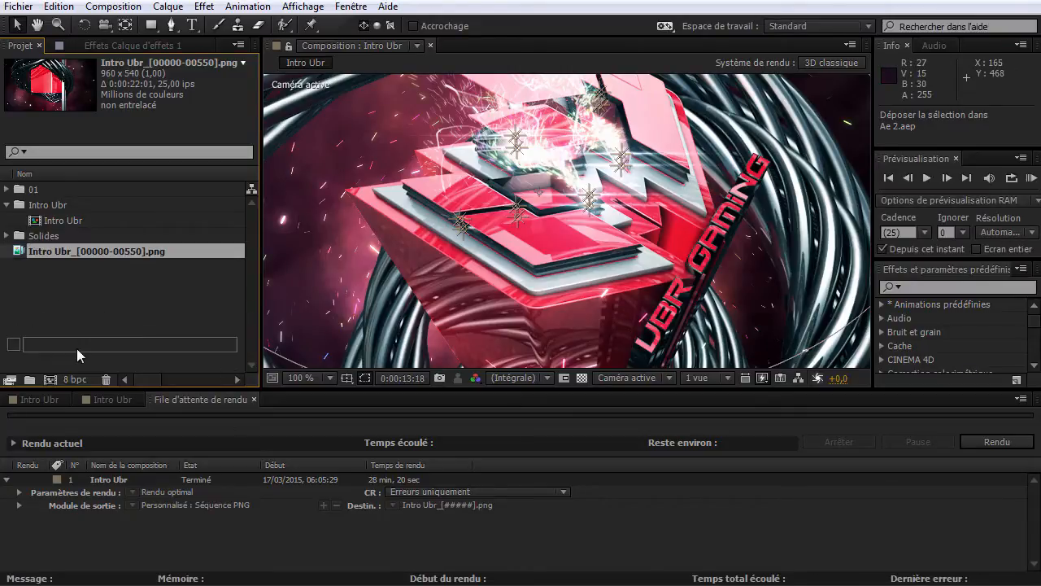
{"action": "left_click", "coordinate": [50, 380]}
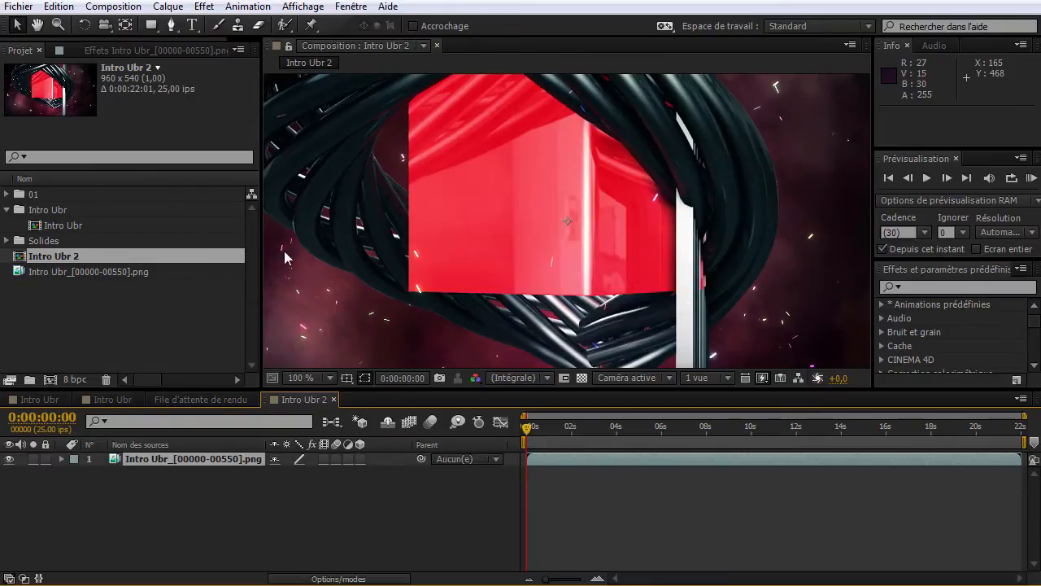
{"action": "left_click_drag", "start_coordinate": [555, 442], "coordinate": [767, 429]}
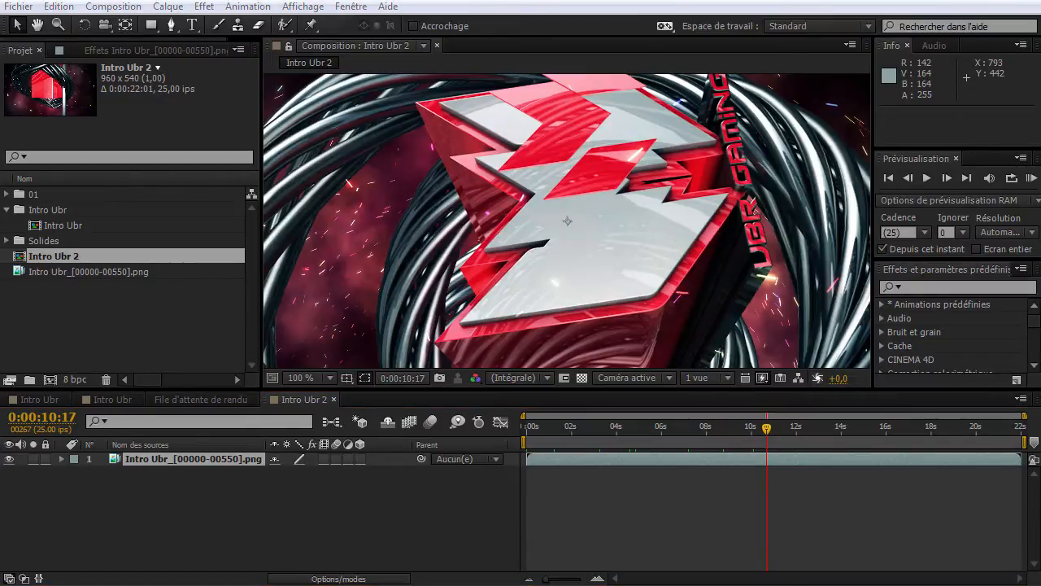
Import the Try It Out (Put Em Up Mix) MP3 with the Impact Object, Particule and Zoom WAVs, and create a composition from the MP3.
{"action": "left_click_drag", "start_coordinate": [1040, 342], "coordinate": [149, 344]}
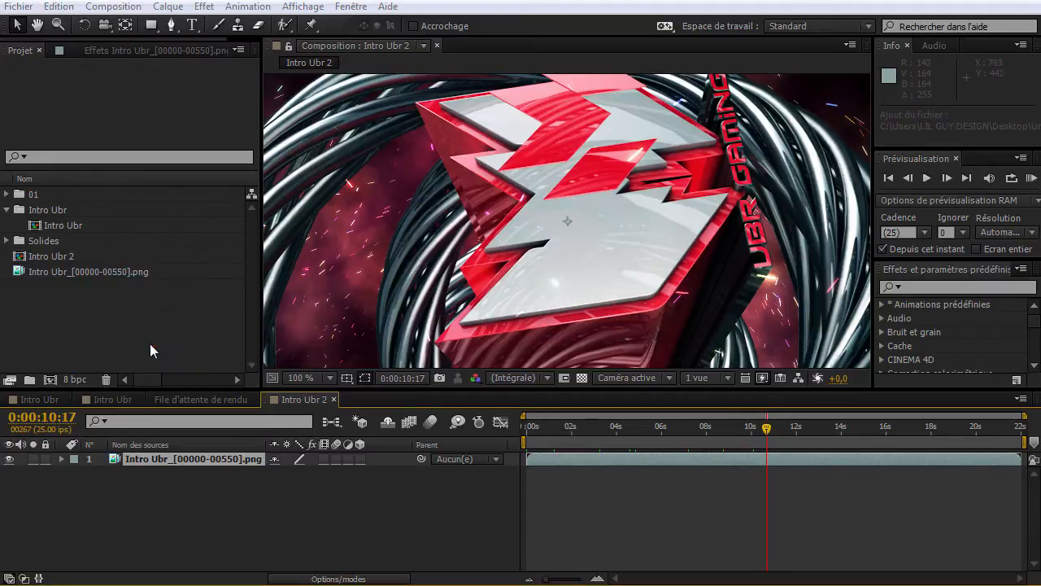
{"action": "left_click", "coordinate": [141, 349]}
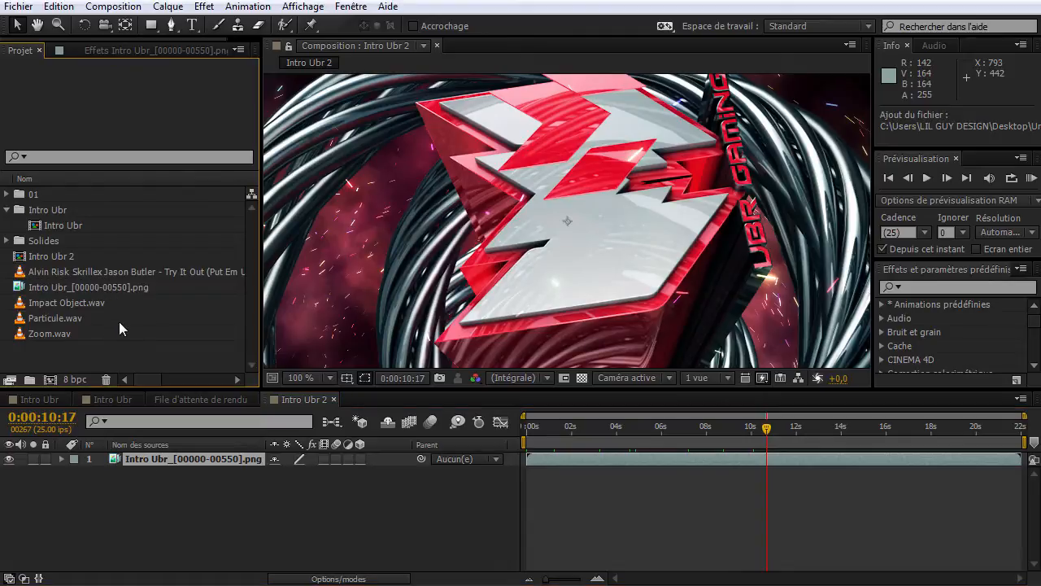
{"action": "left_click", "coordinate": [122, 271]}
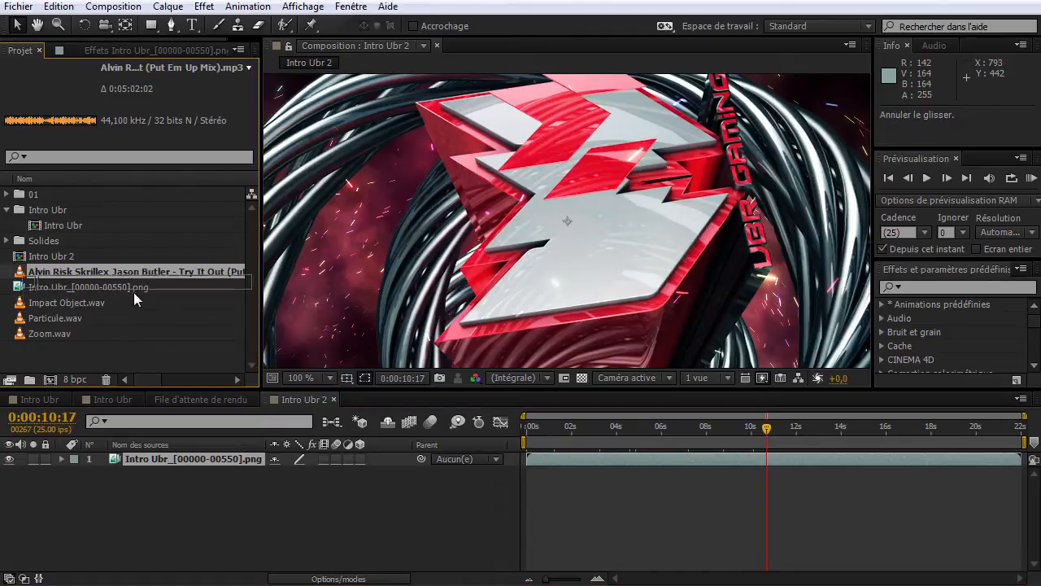
{"action": "left_click", "coordinate": [49, 380]}
Preview the music composition from its start and around 0:01:04:12 to find a suitable starting passage.
{"action": "left_click_drag", "start_coordinate": [544, 441], "coordinate": [649, 443]}
{"action": "key", "text": "Home"}
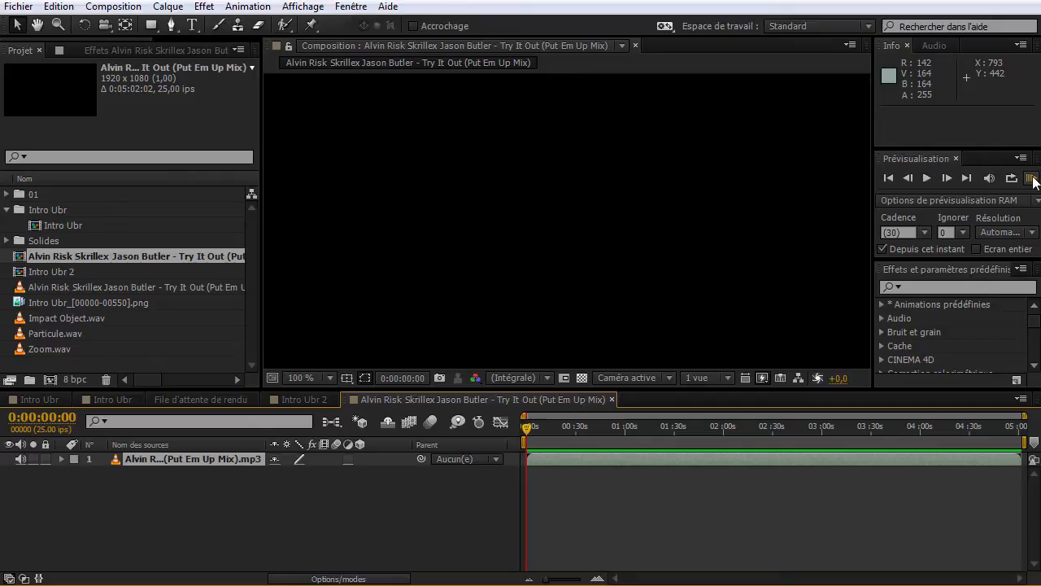
{"action": "left_click", "coordinate": [1031, 178]}
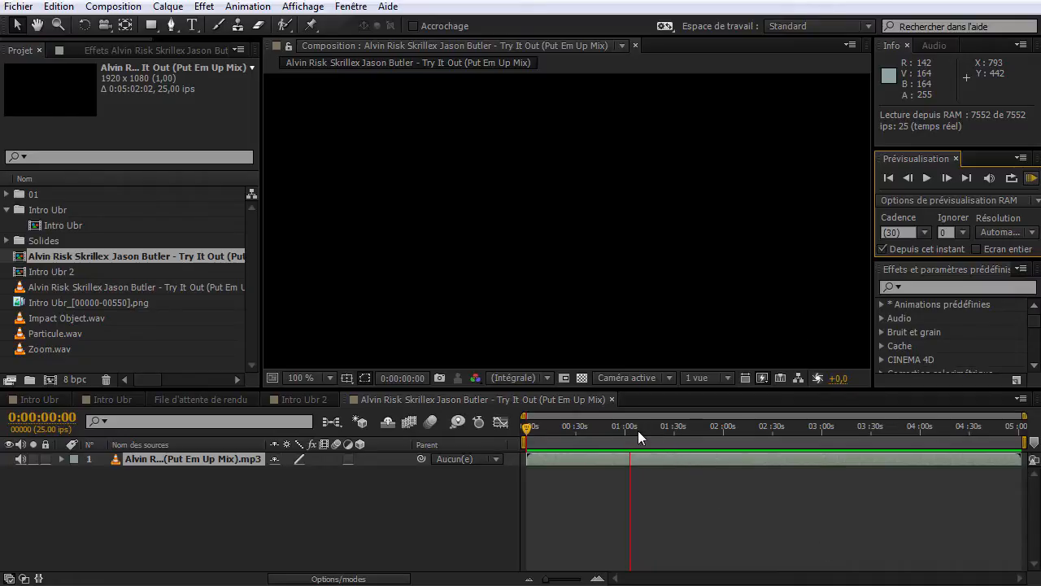
{"action": "key", "text": "space"}
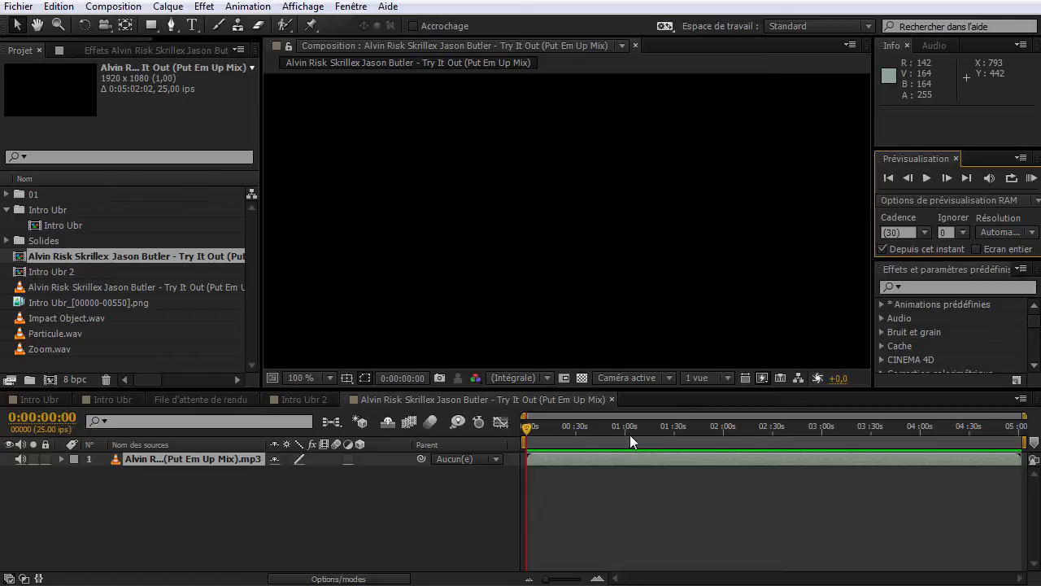
{"action": "left_click", "coordinate": [637, 431]}
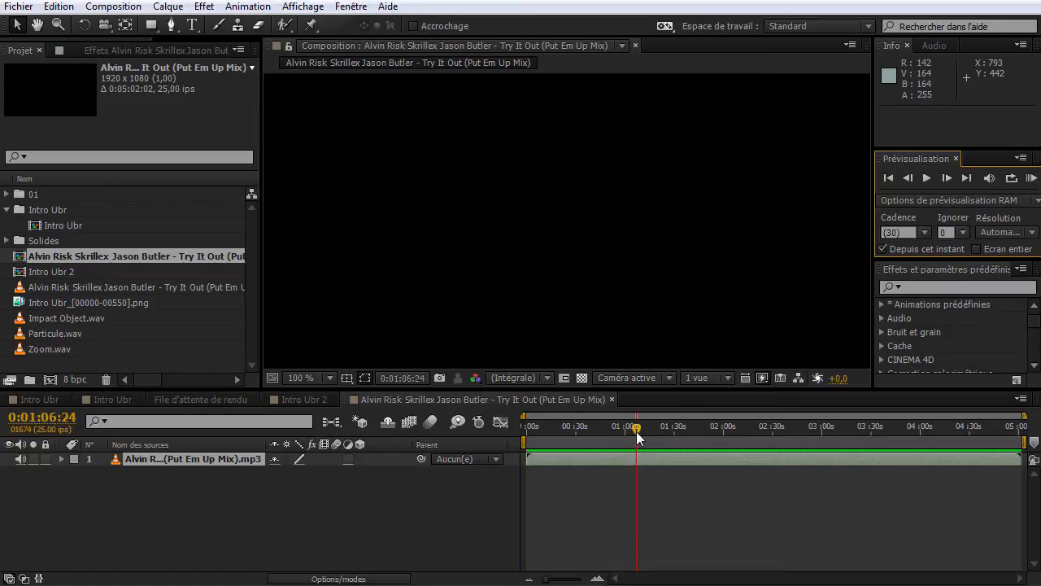
{"action": "left_click_drag", "start_coordinate": [636, 431], "coordinate": [632, 433]}
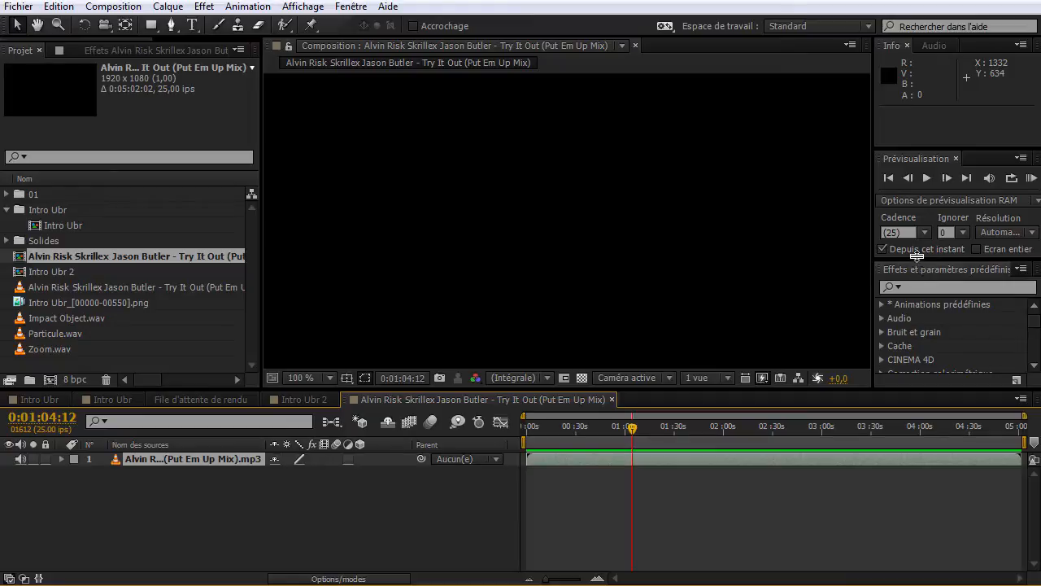
{"action": "mouse_move", "coordinate": [921, 259]}
{"action": "left_mouse_down"}
{"action": "mouse_move", "coordinate": [923, 325]}
{"action": "mouse_move", "coordinate": [924, 267]}
{"action": "left_mouse_up"}
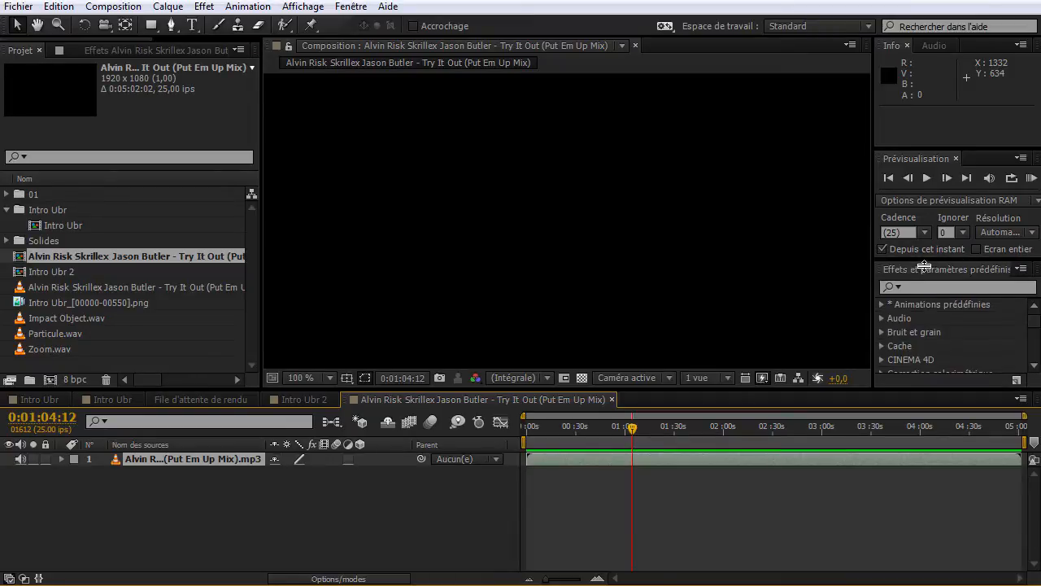
{"action": "left_click", "coordinate": [1031, 177]}
Display the music layer's waveform and preview the audio from 0:01:02:08.
{"action": "left_click", "coordinate": [633, 430]}
{"action": "left_click", "coordinate": [598, 579]}
{"action": "left_click", "coordinate": [598, 580]}
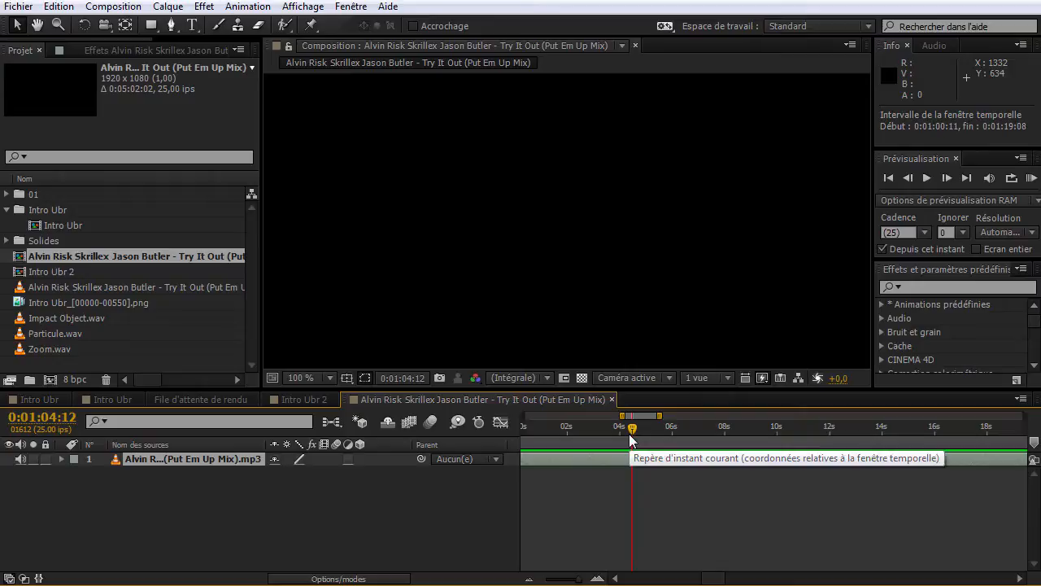
{"action": "left_click", "coordinate": [62, 459]}
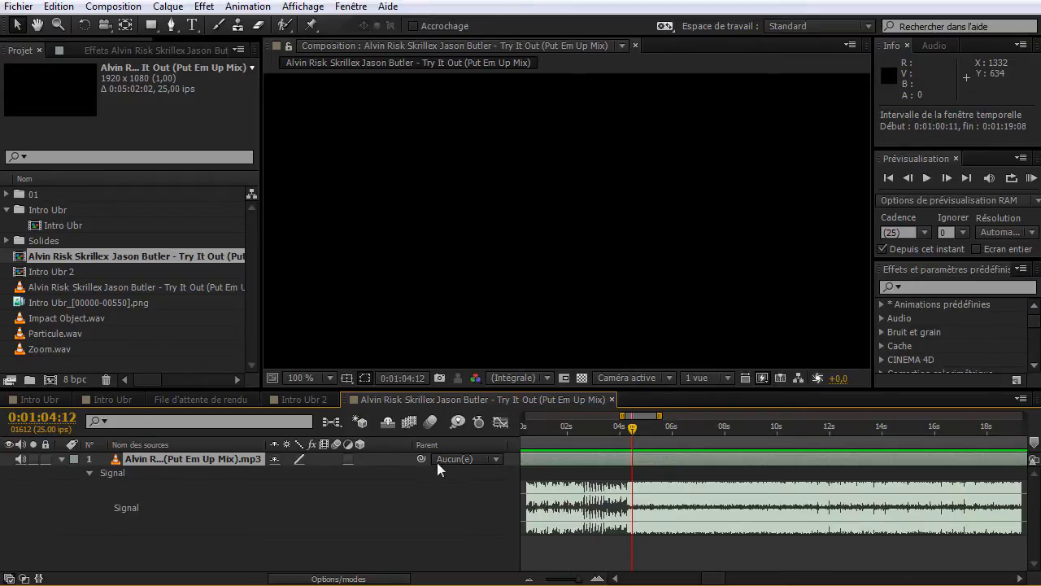
{"action": "left_click", "coordinate": [627, 442]}
{"action": "left_click_drag", "start_coordinate": [627, 442], "coordinate": [575, 439]}
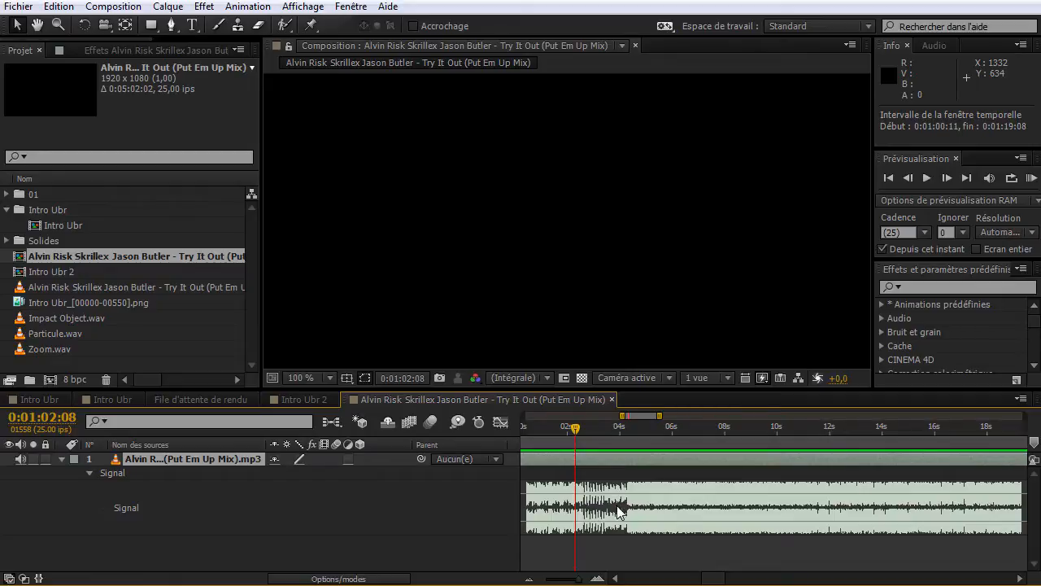
{"action": "key", "text": "KP_Decimal"}
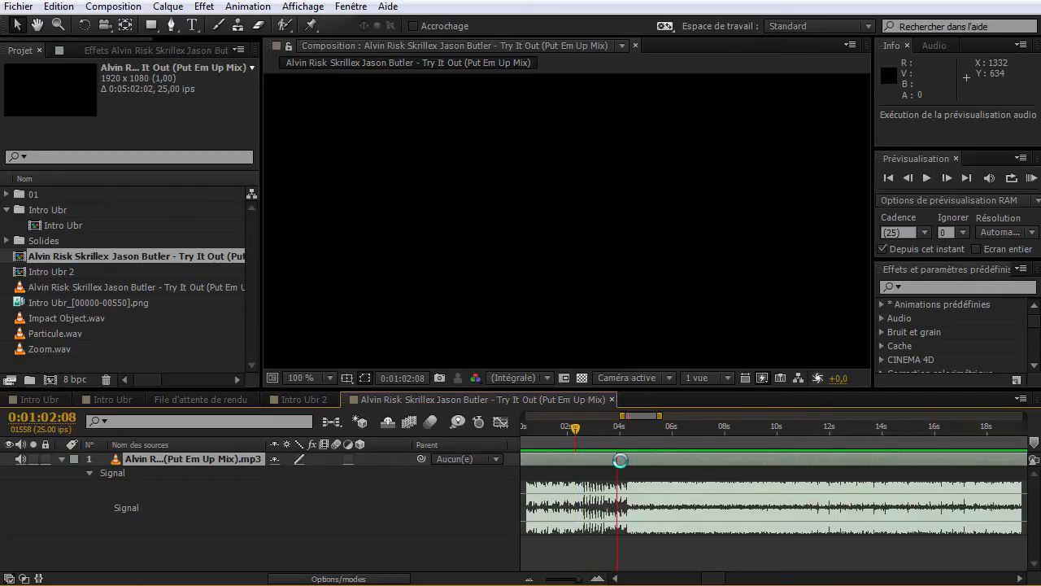
Set the current time to 0:01:03:00 in the music composition and start the work area there.
{"action": "left_click_drag", "start_coordinate": [616, 438], "coordinate": [606, 438]}
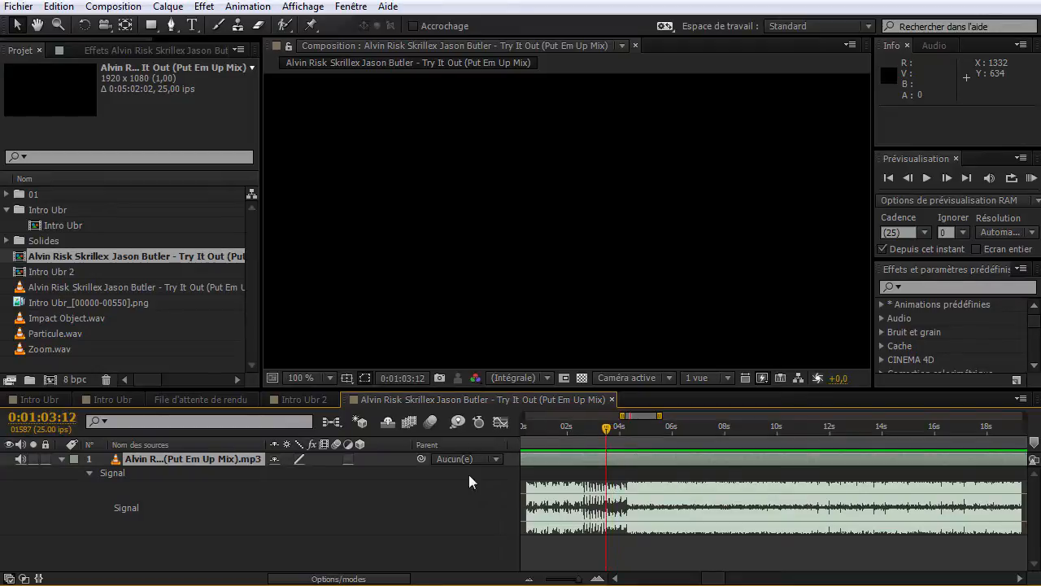
{"action": "left_click", "coordinate": [62, 420]}
{"action": "left_click_drag", "start_coordinate": [63, 418], "coordinate": [102, 418]}
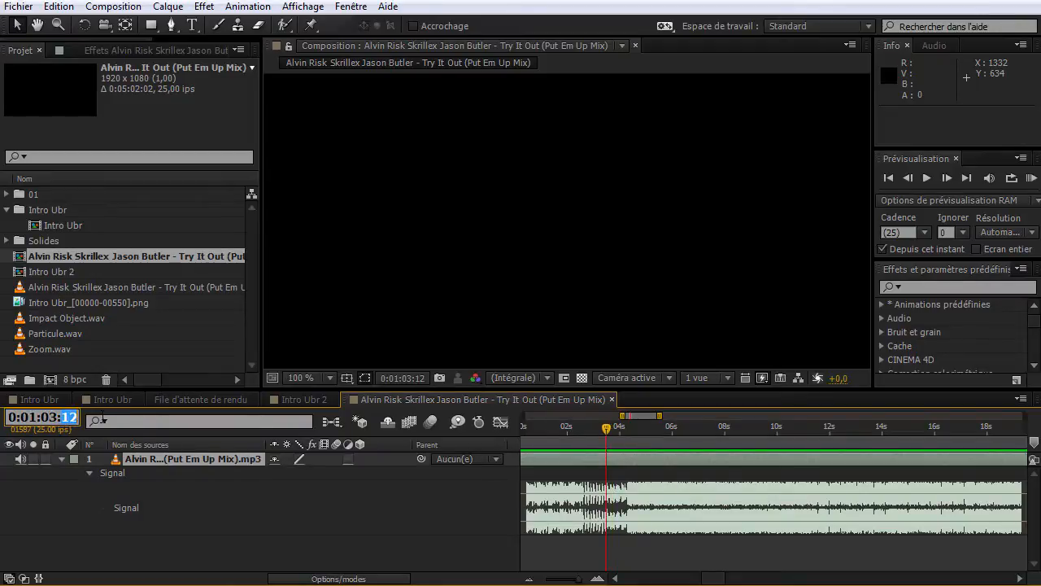
{"action": "type", "text": "0"}
{"action": "key", "text": "Return"}
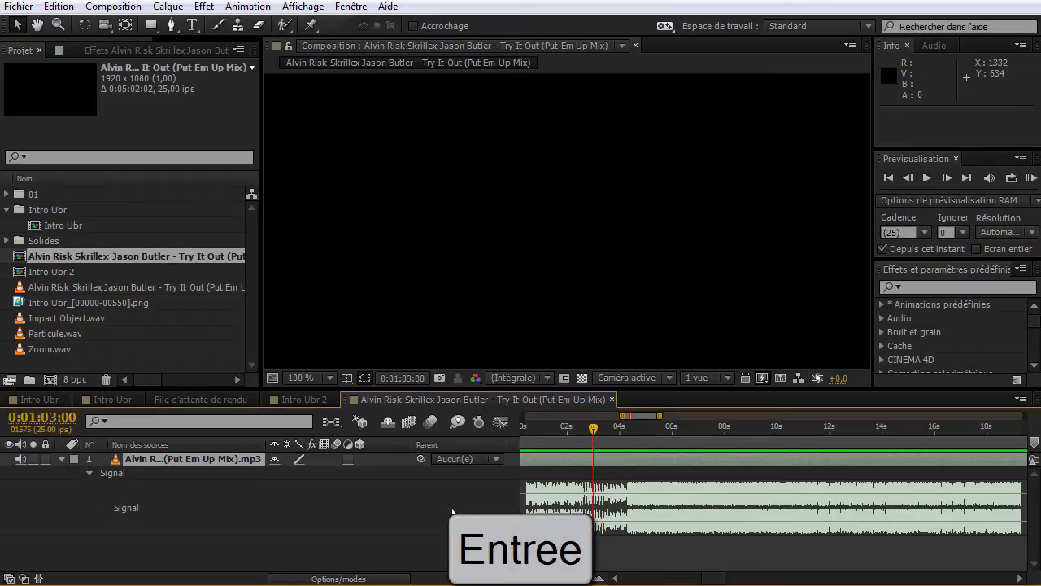
{"action": "key", "text": "b"}
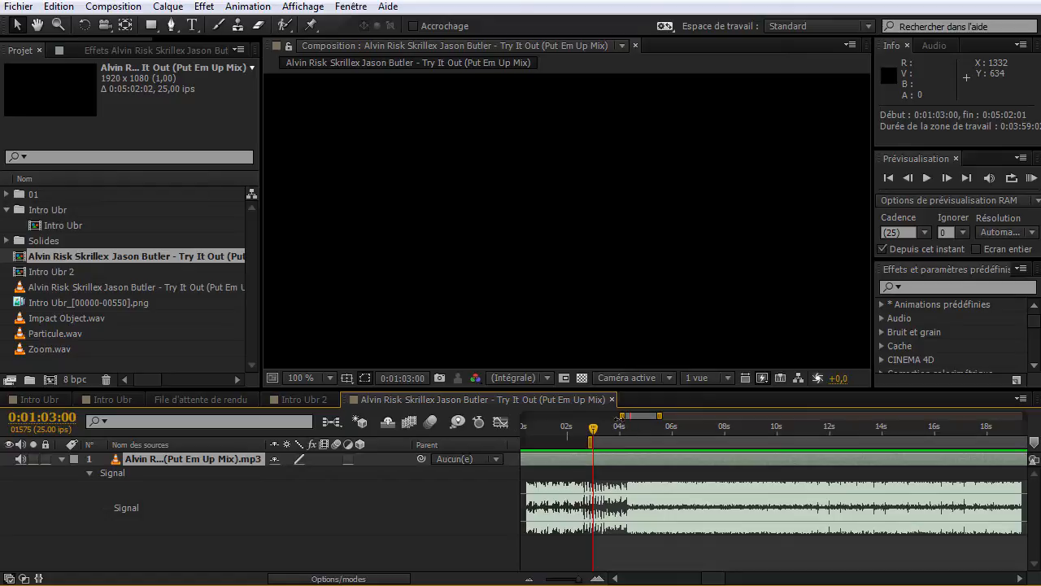
Trim the music composition to its work area.
{"action": "left_click_drag", "start_coordinate": [623, 416], "coordinate": [515, 452]}
{"action": "left_click_drag", "start_coordinate": [659, 415], "coordinate": [918, 426]}
{"action": "right_click", "coordinate": [726, 442]}
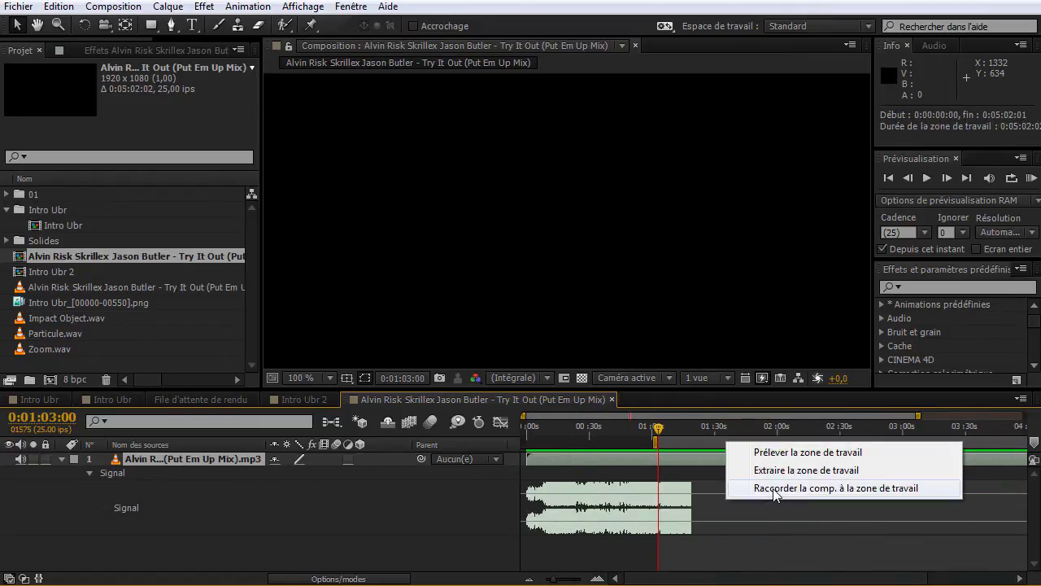
{"action": "left_click", "coordinate": [775, 488]}
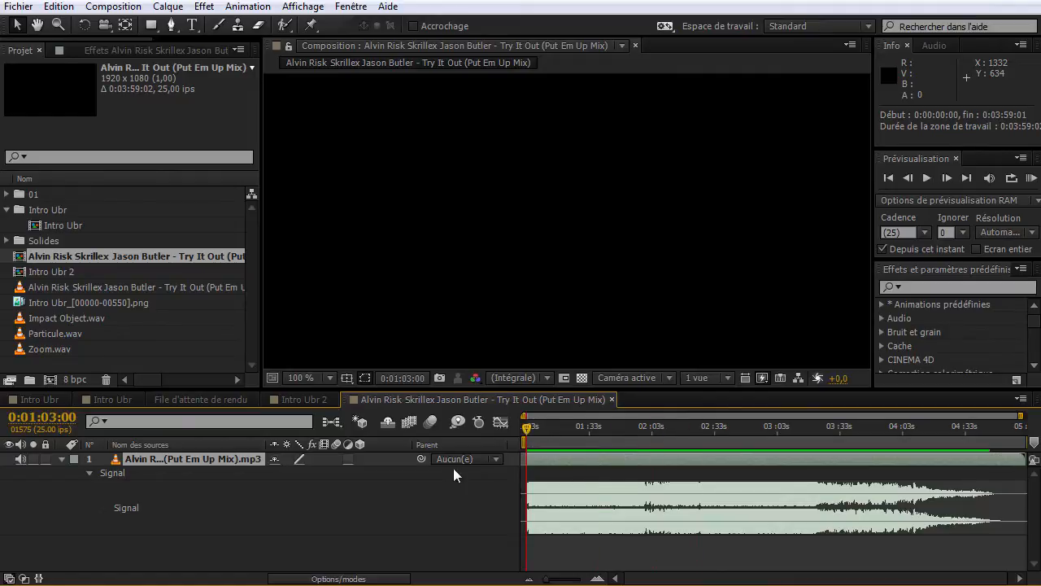
Add the trimmed music composition to Intro Ubr 2 below the PNG sequence layer and return to the first frame.
{"action": "left_click", "coordinate": [304, 399]}
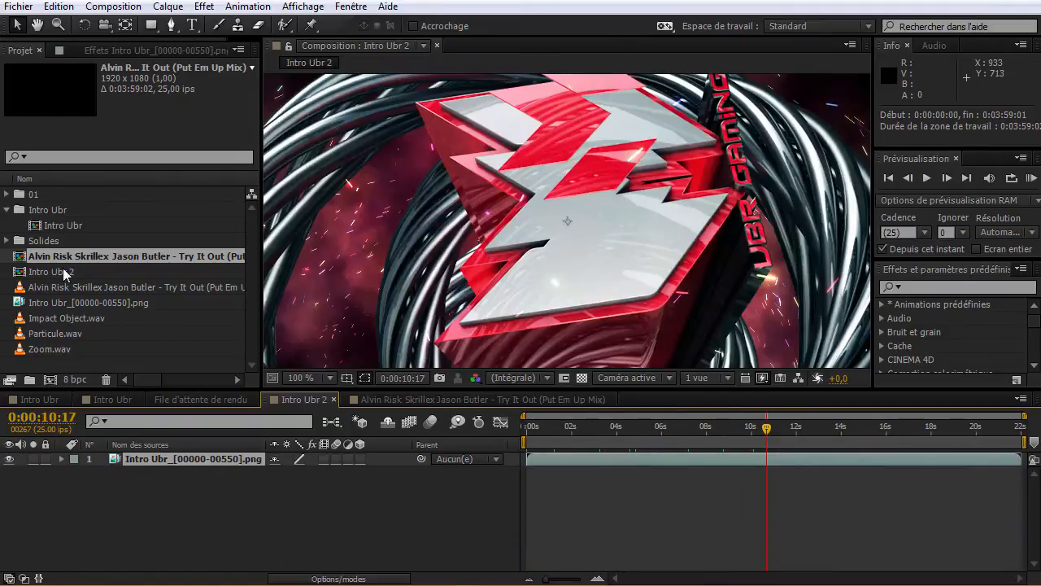
{"action": "left_click_drag", "start_coordinate": [83, 257], "coordinate": [169, 492]}
{"action": "key", "text": "Home"}
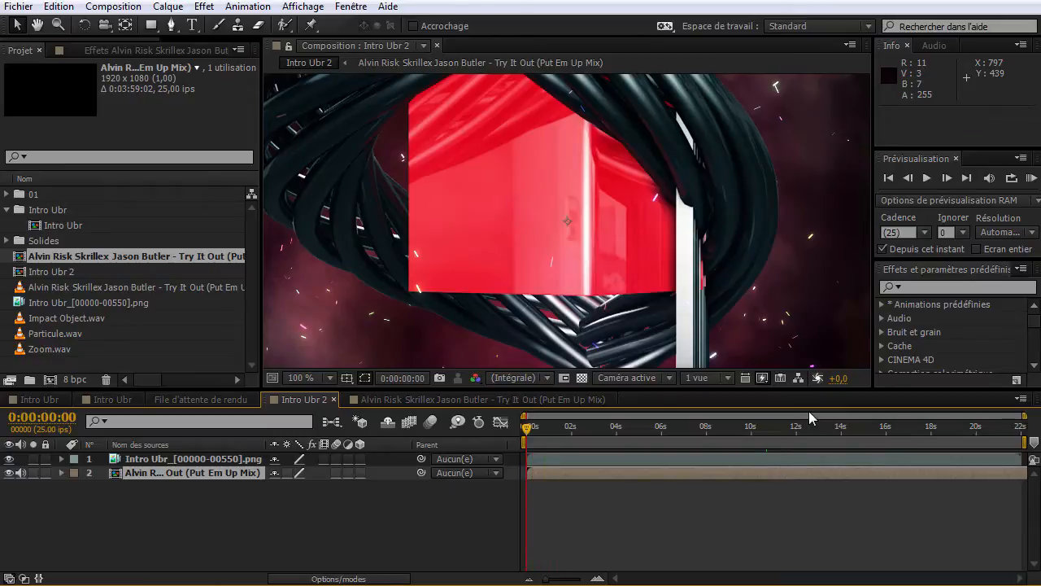
Shift the music layer 6 frames earlier in Intro Ubr 2, preview its audio and display its waveform.
{"action": "double_click", "coordinate": [598, 578]}
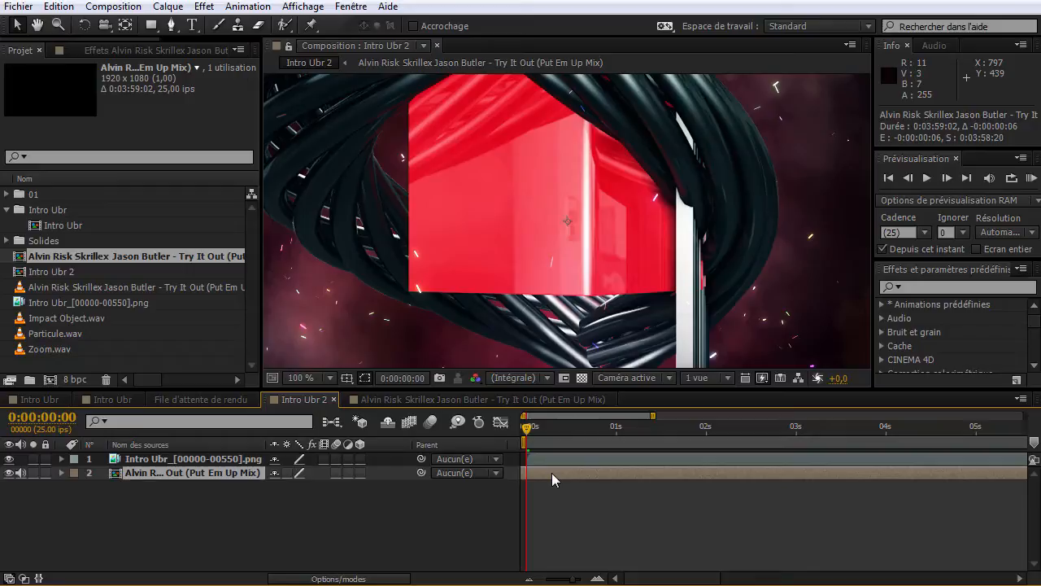
{"action": "key", "text": "KP_Decimal"}
{"action": "key", "text": "KP_Decimal"}
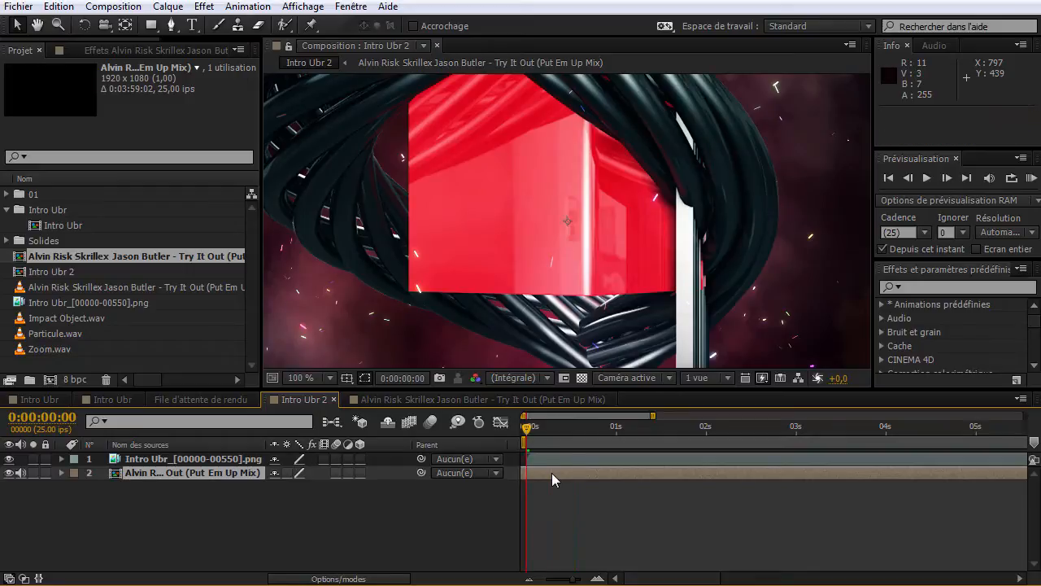
{"action": "key", "text": "l"}
{"action": "key", "text": "l"}
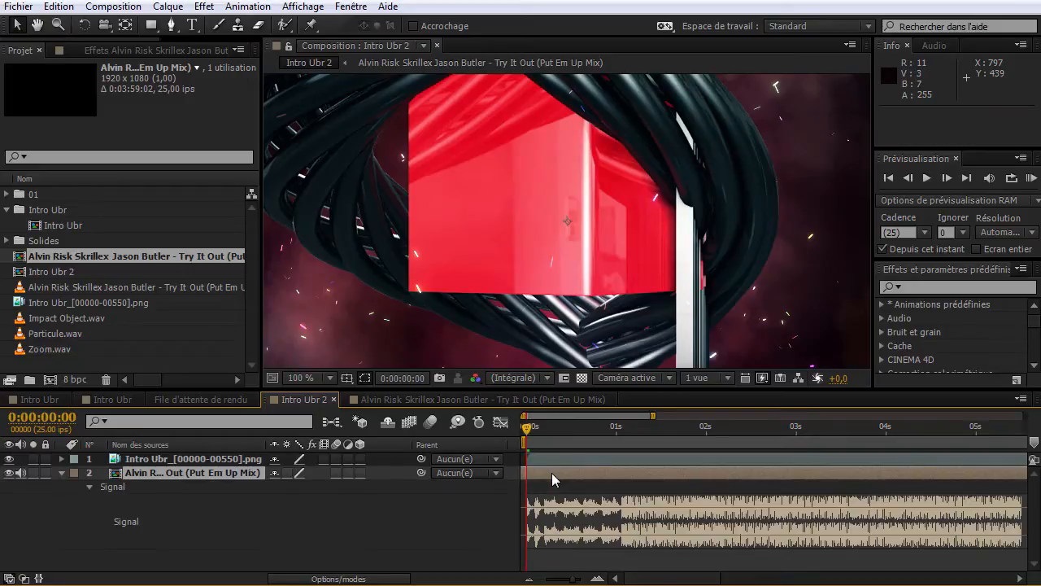
{"action": "left_click", "coordinate": [594, 578]}
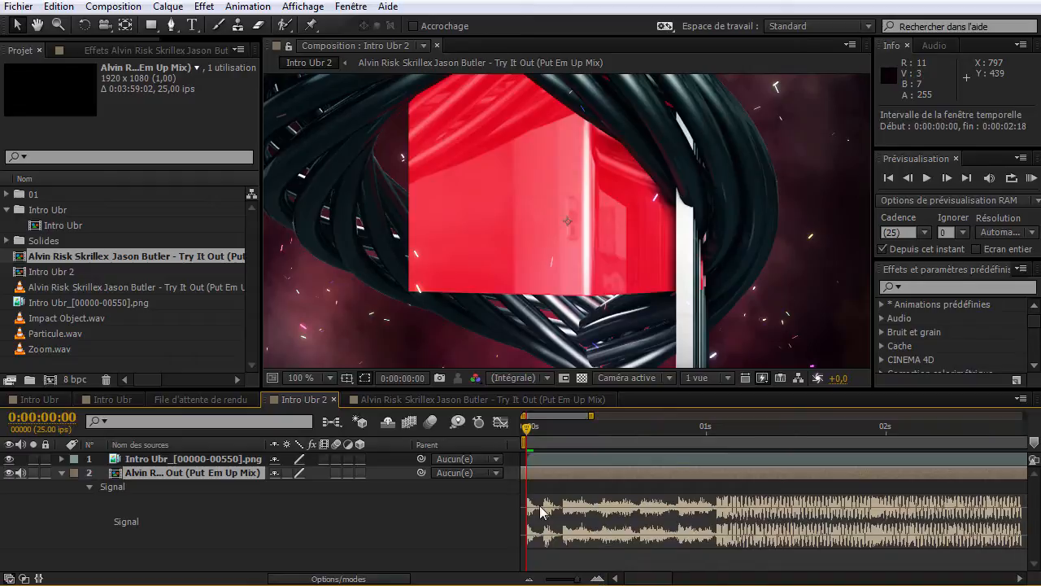
Shift the music layer earlier until its in point is -0:00:00:11, checking the audio and aligning the beat with the first frame.
{"action": "left_click_drag", "start_coordinate": [562, 480], "coordinate": [546, 480]}
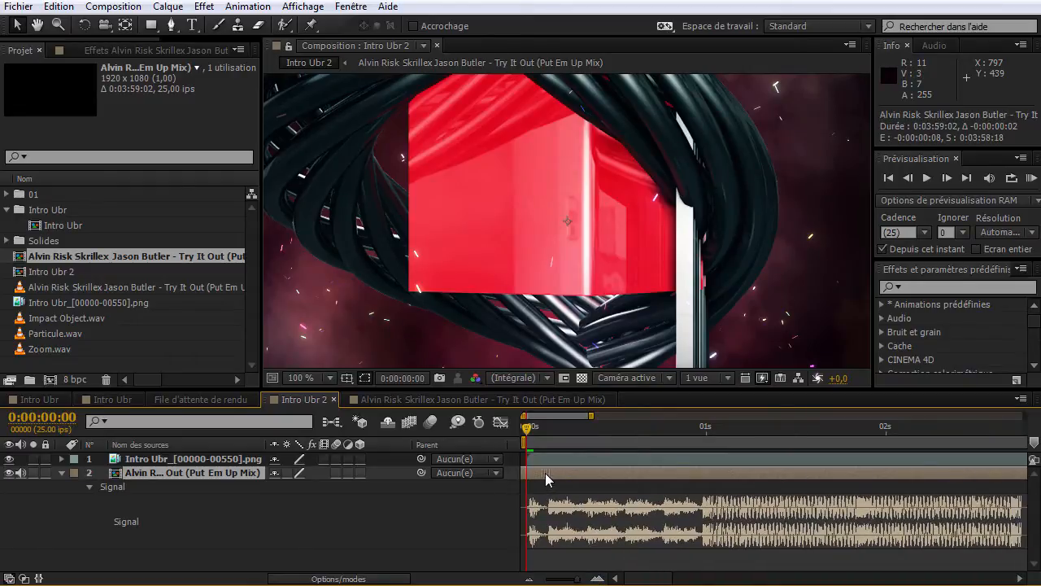
{"action": "key", "text": "KP_Decimal"}
{"action": "key", "text": "KP_Decimal"}
{"action": "left_click_drag", "start_coordinate": [545, 472], "coordinate": [533, 498]}
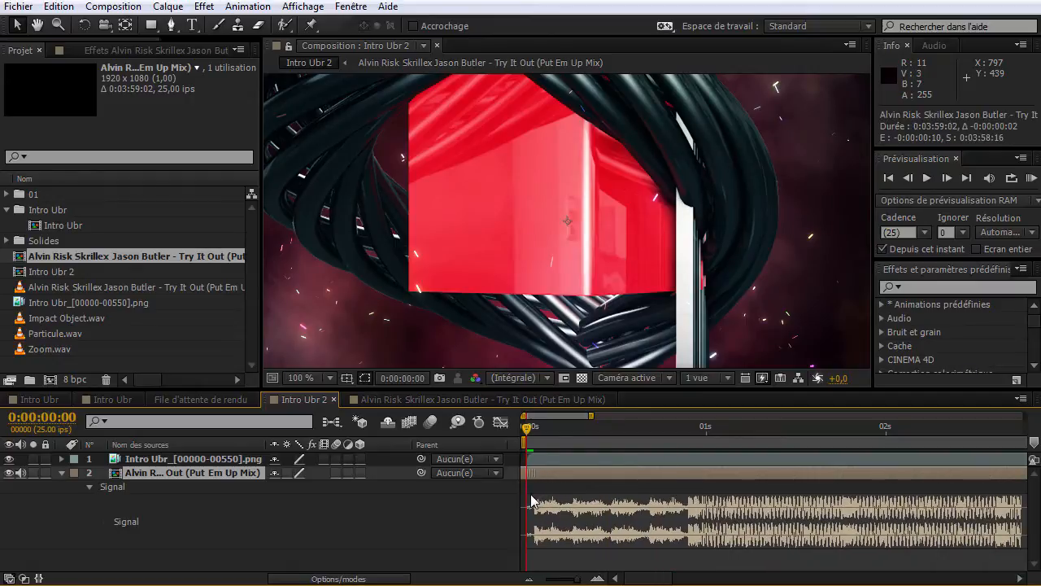
{"action": "left_click_drag", "start_coordinate": [627, 469], "coordinate": [626, 469]}
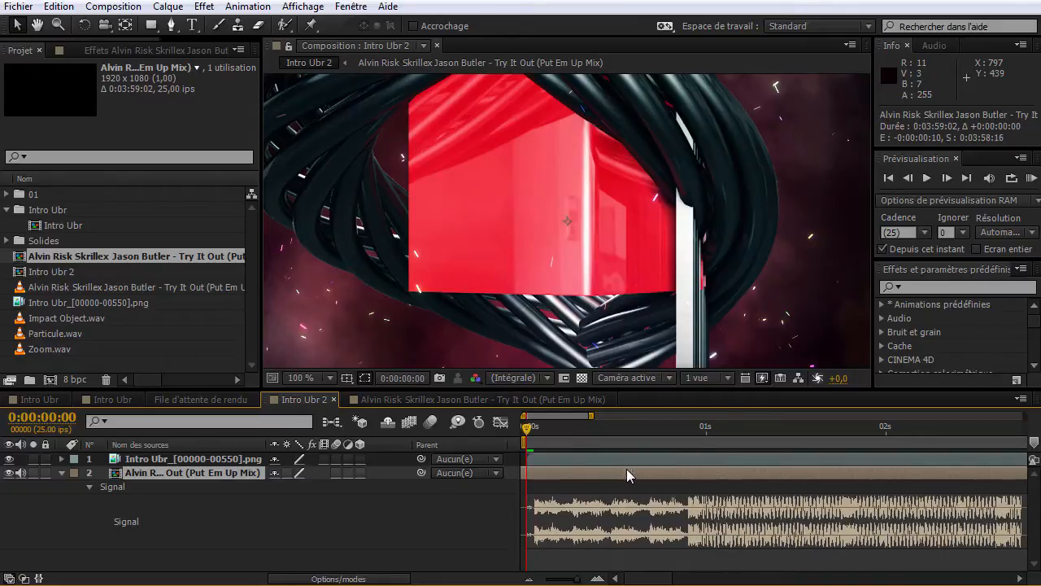
{"action": "left_click", "coordinate": [597, 578]}
{"action": "left_click", "coordinate": [597, 578]}
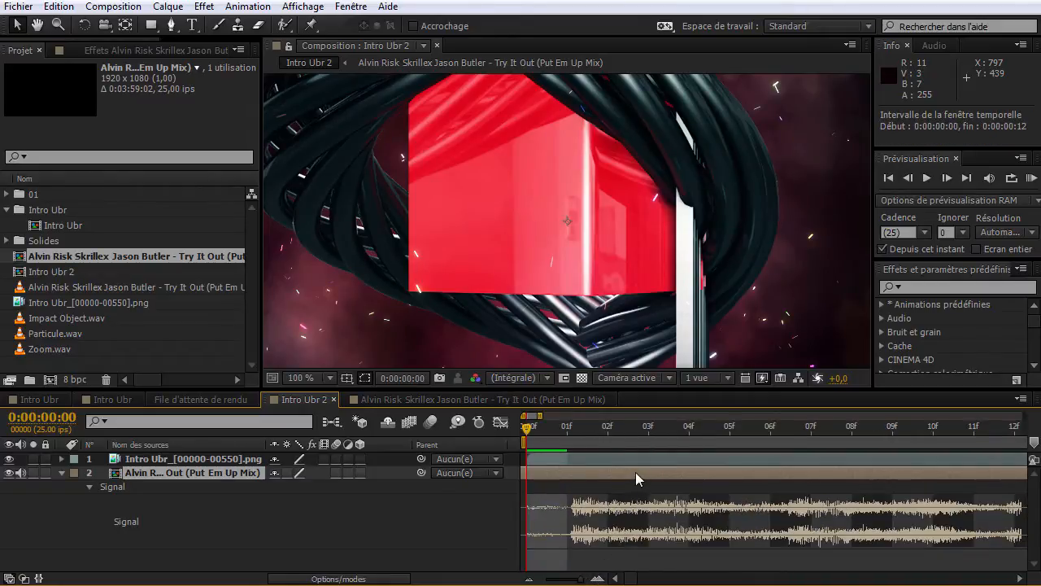
{"action": "left_click_drag", "start_coordinate": [635, 472], "coordinate": [606, 475]}
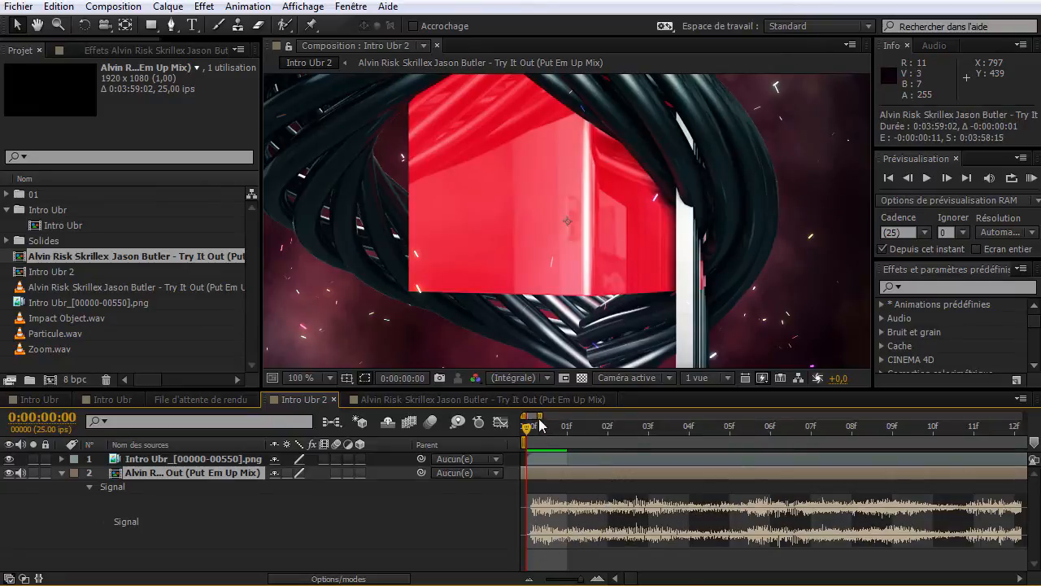
Preview Intro Ubr 2 with the music from the first frame over its full duration.
{"action": "left_click_drag", "start_coordinate": [539, 416], "coordinate": [608, 416]}
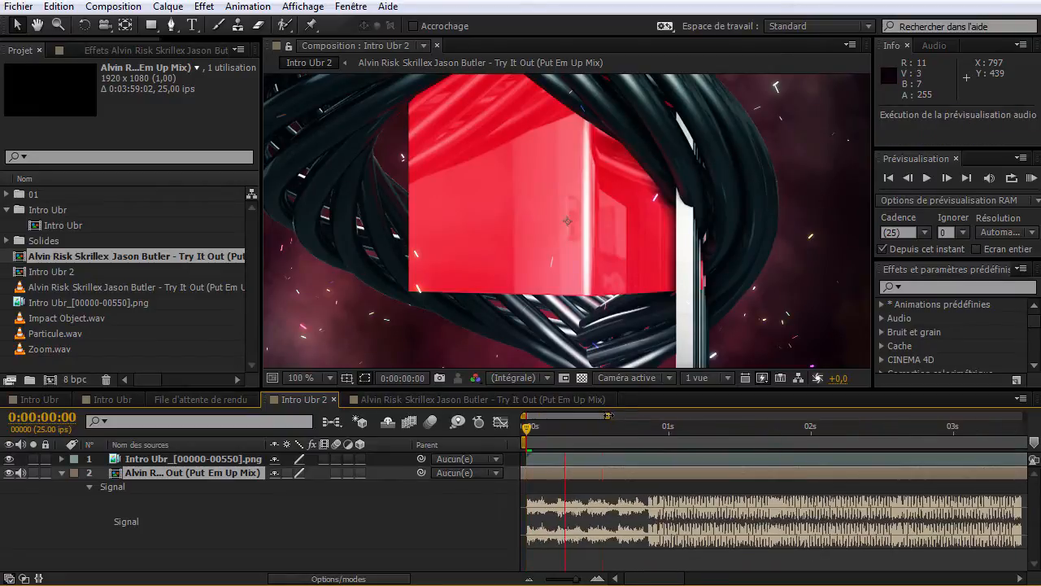
{"action": "left_click_drag", "start_coordinate": [608, 415], "coordinate": [804, 416]}
{"action": "scroll", "coordinate": [494, 275], "scroll_direction": "down", "scroll_amount": 1}
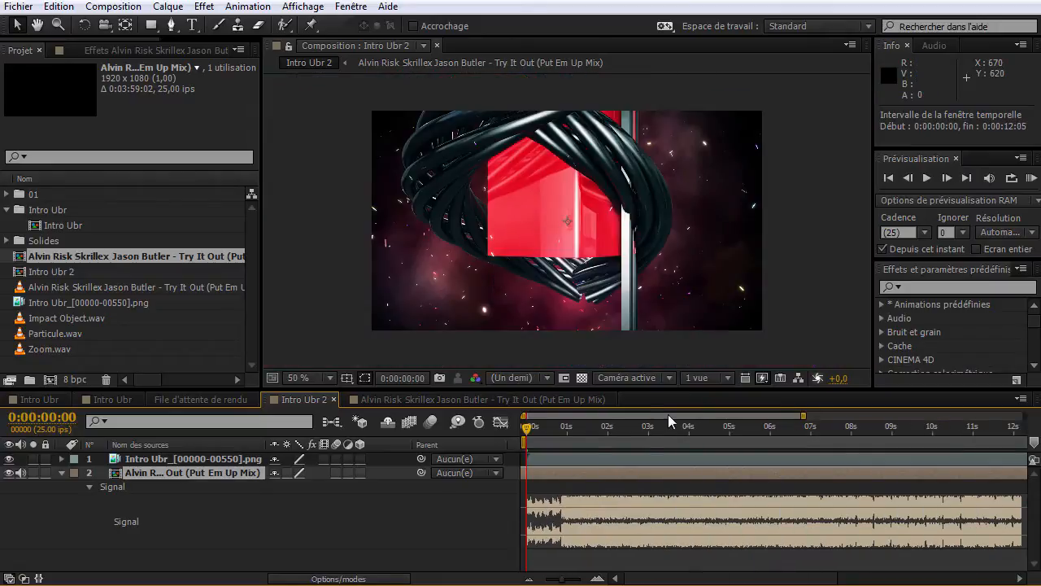
{"action": "left_click_drag", "start_coordinate": [804, 416], "coordinate": [1025, 416]}
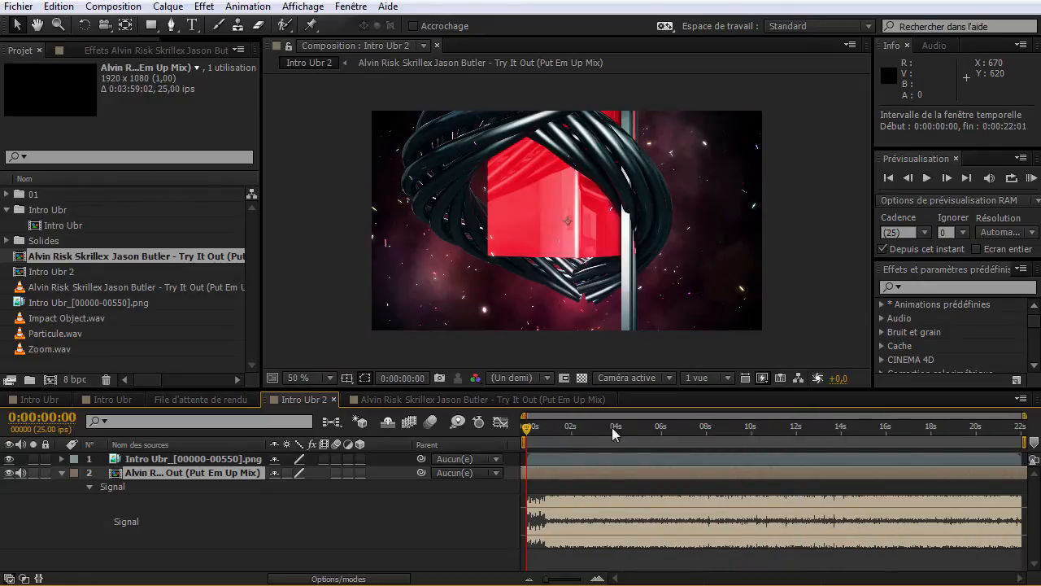
{"action": "key", "text": "KP_0"}
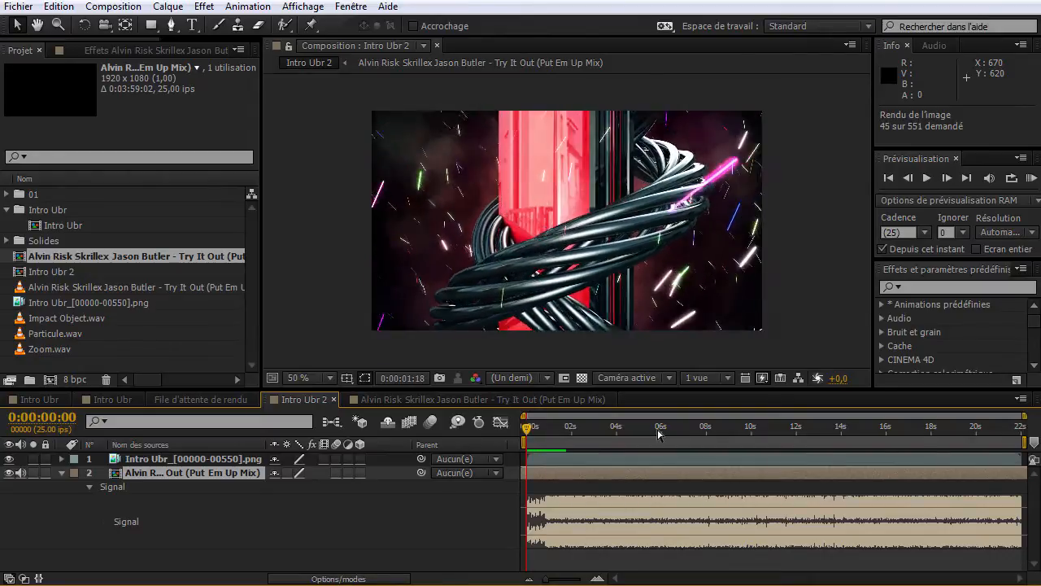
{"action": "key", "text": "space"}
Set the current time to 0:00:00:21, where the beat drops, and enable time remapping on the Intro Ubr PNG sequence layer.
{"action": "left_click_drag", "start_coordinate": [529, 429], "coordinate": [575, 443]}
{"action": "left_click", "coordinate": [597, 579]}
{"action": "left_click", "coordinate": [598, 578]}
{"action": "left_click", "coordinate": [598, 578]}
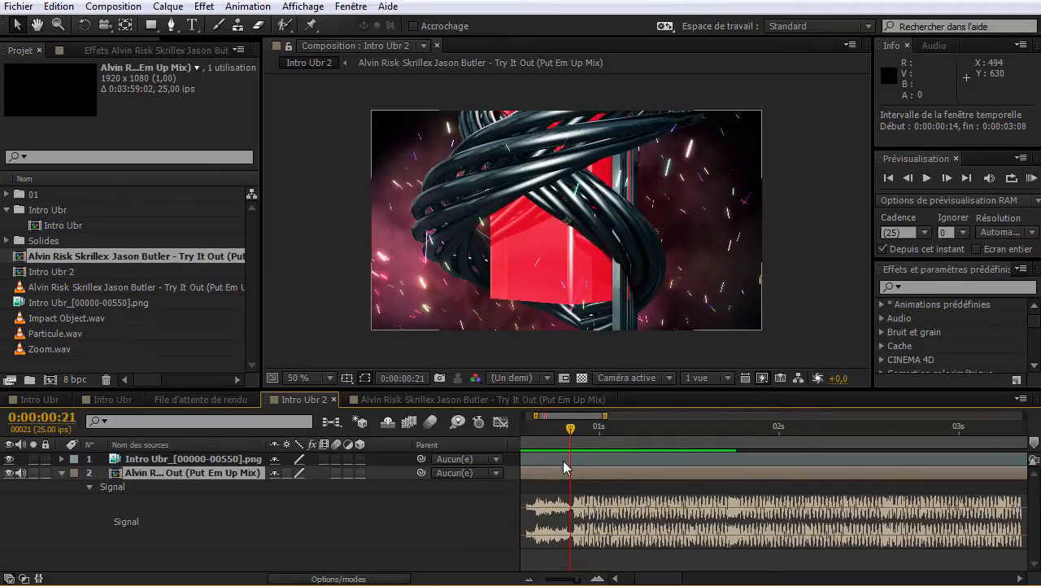
{"action": "left_click", "coordinate": [564, 461]}
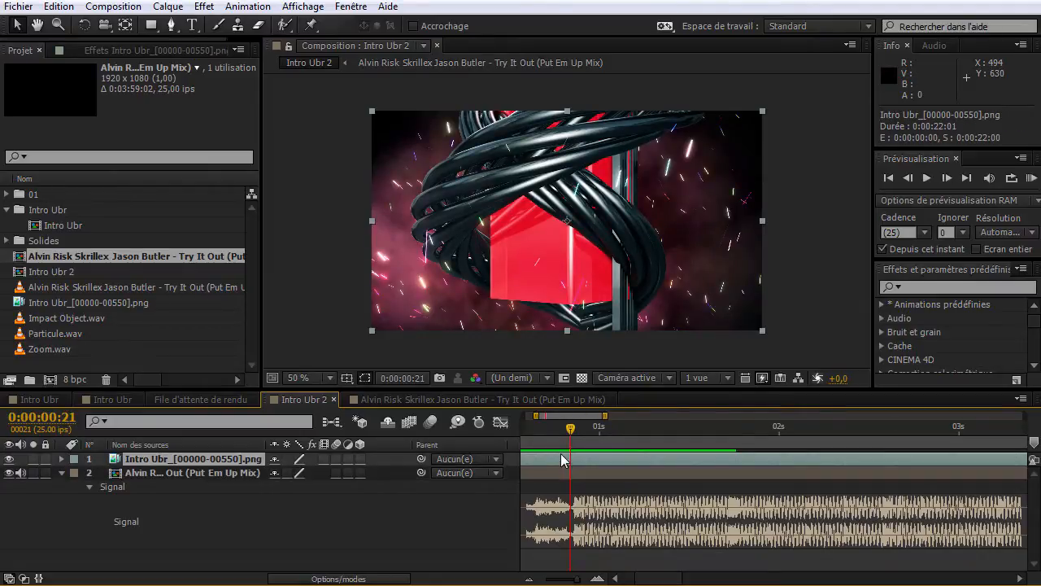
{"action": "key", "text": "ctrl+alt+t"}
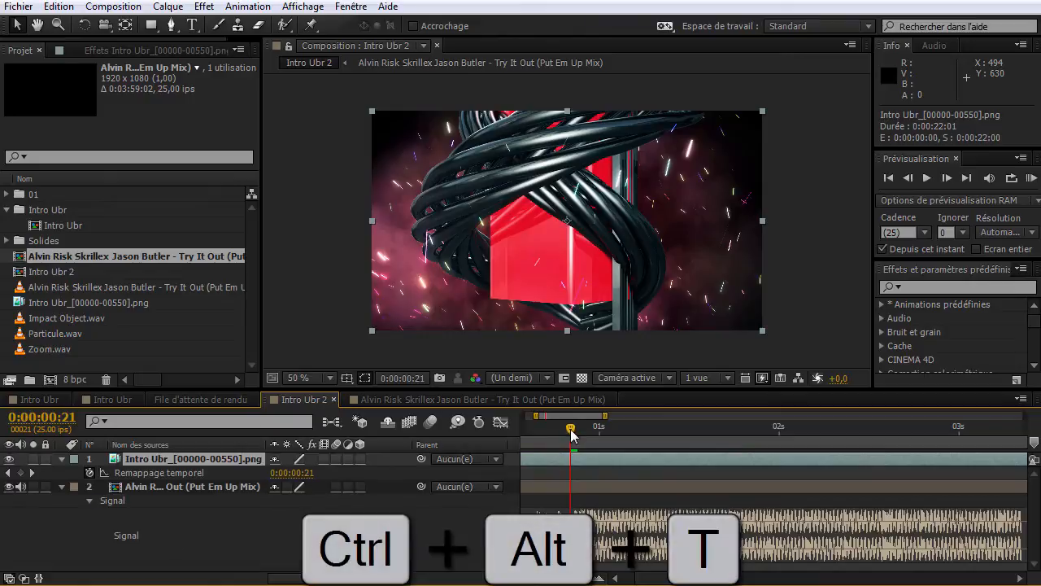
{"action": "left_click_drag", "start_coordinate": [541, 418], "coordinate": [524, 416]}
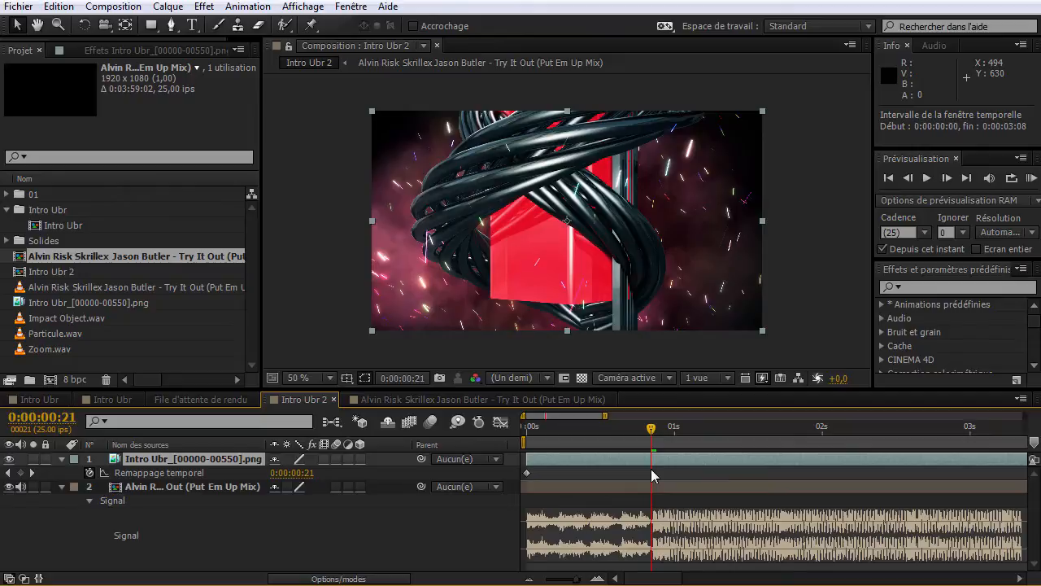
Set the duration of the Intro Ubr 2 composition to 0:00:28:01.
{"action": "left_click", "coordinate": [113, 7]}
{"action": "left_click", "coordinate": [163, 46]}
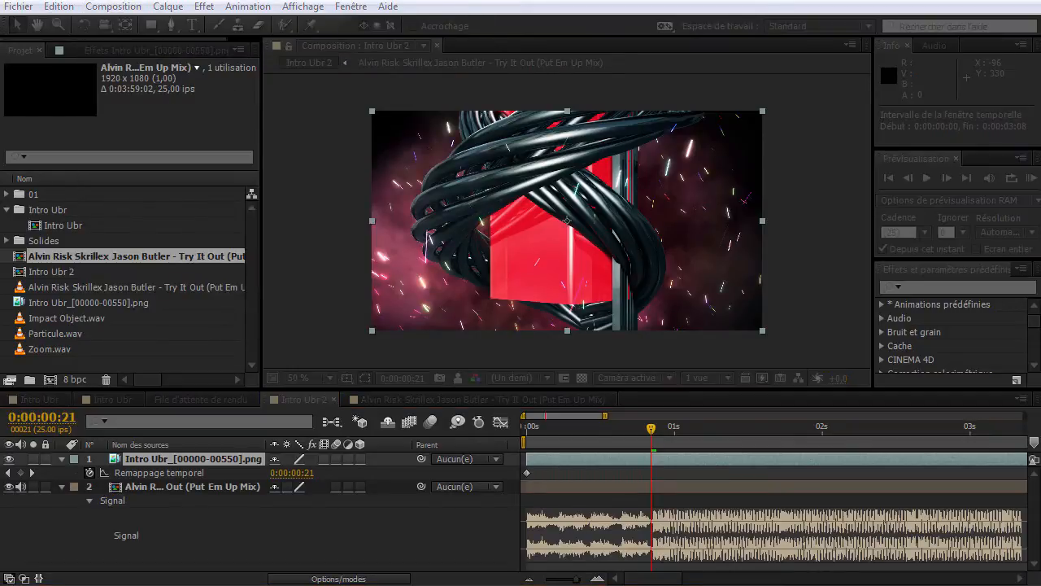
{"action": "left_click_drag", "start_coordinate": [697, 345], "coordinate": [703, 346]}
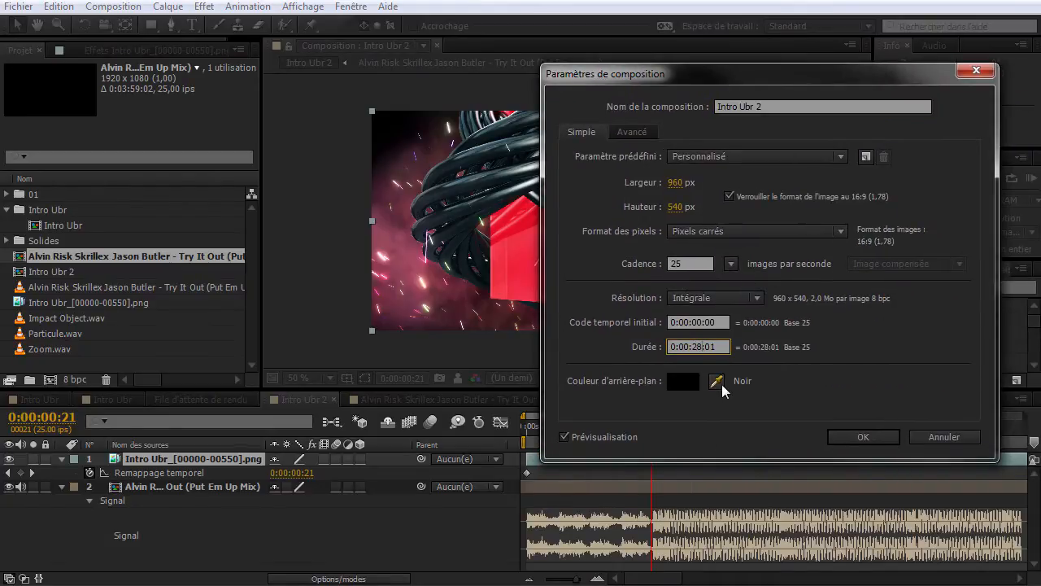
{"action": "type", "text": "8"}
{"action": "key", "text": "Return"}
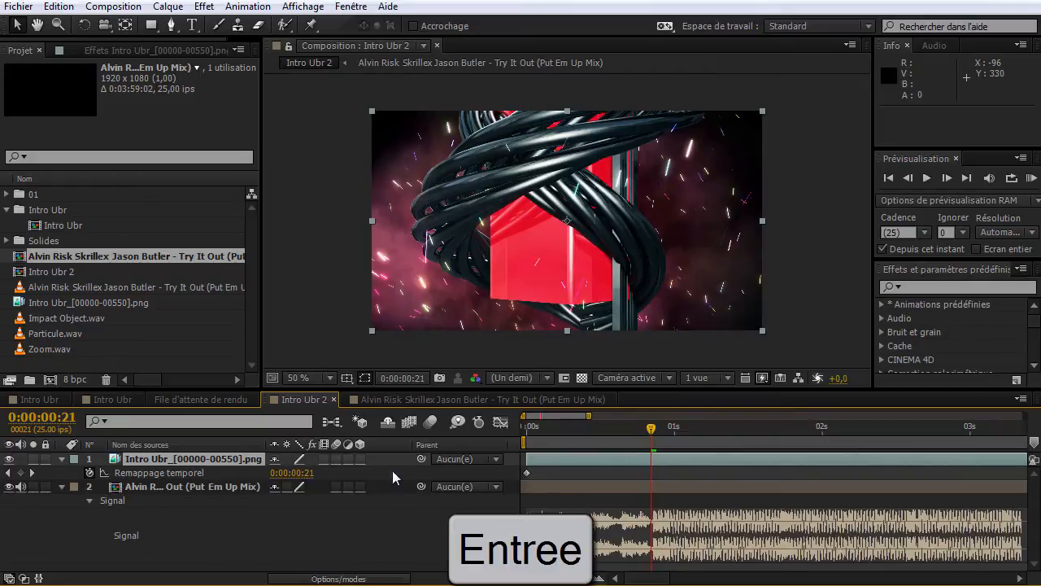
Move the PNG sequence's first time-remap keyframe to 0:00:00:21.
{"action": "left_click", "coordinate": [201, 474]}
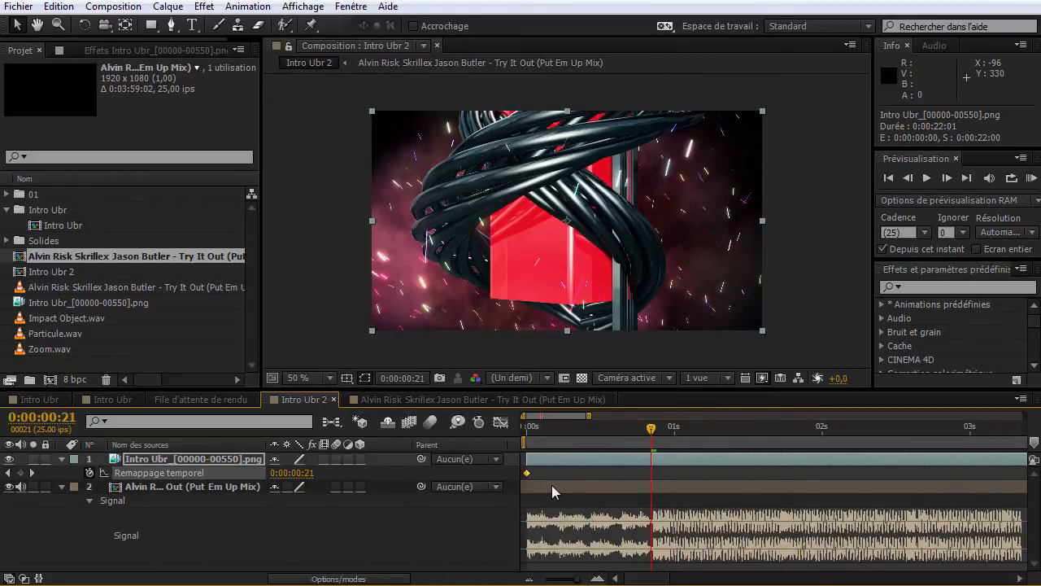
{"action": "left_click_drag", "start_coordinate": [590, 416], "coordinate": [957, 418]}
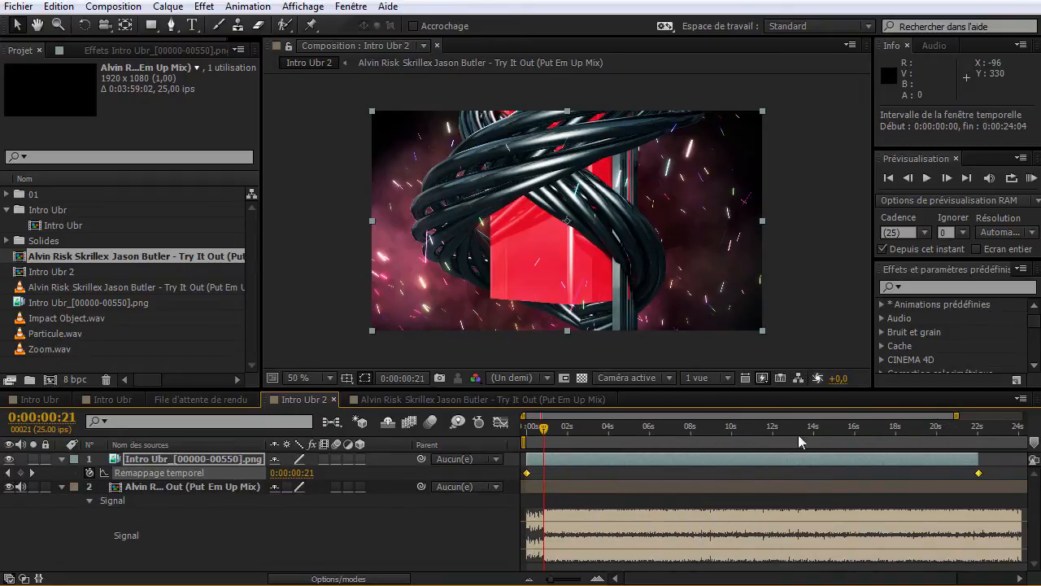
{"action": "left_click_drag", "start_coordinate": [957, 416], "coordinate": [607, 417]}
{"action": "mouse_move", "coordinate": [527, 472]}
{"action": "left_mouse_down"}
{"action": "mouse_move", "coordinate": [620, 474]}
{"action": "mouse_move", "coordinate": [616, 452]}
{"action": "mouse_move", "coordinate": [829, 457]}
{"action": "mouse_move", "coordinate": [530, 464]}
{"action": "left_mouse_up"}
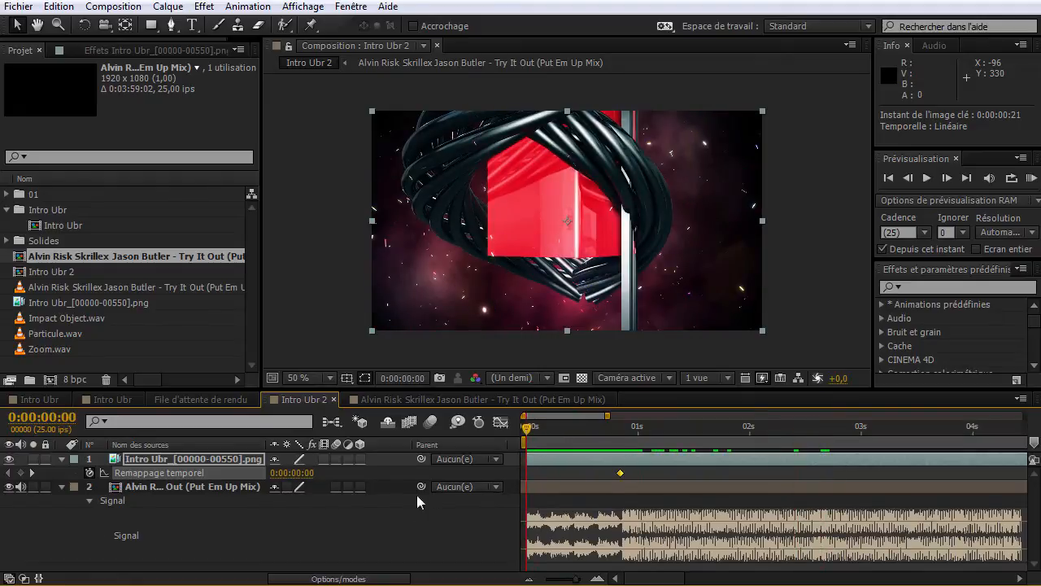
Add a time-remap keyframe of 0:00:02:14 at the first frame of the PNG sequence layer.
{"action": "left_click_drag", "start_coordinate": [308, 473], "coordinate": [515, 472]}
{"action": "key", "text": "space"}
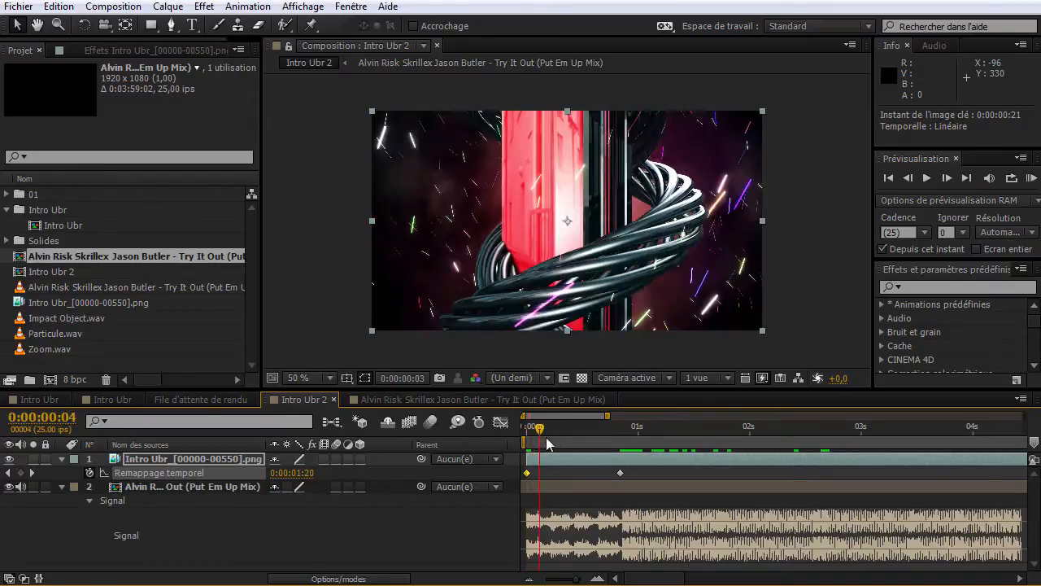
{"action": "key", "text": "Home"}
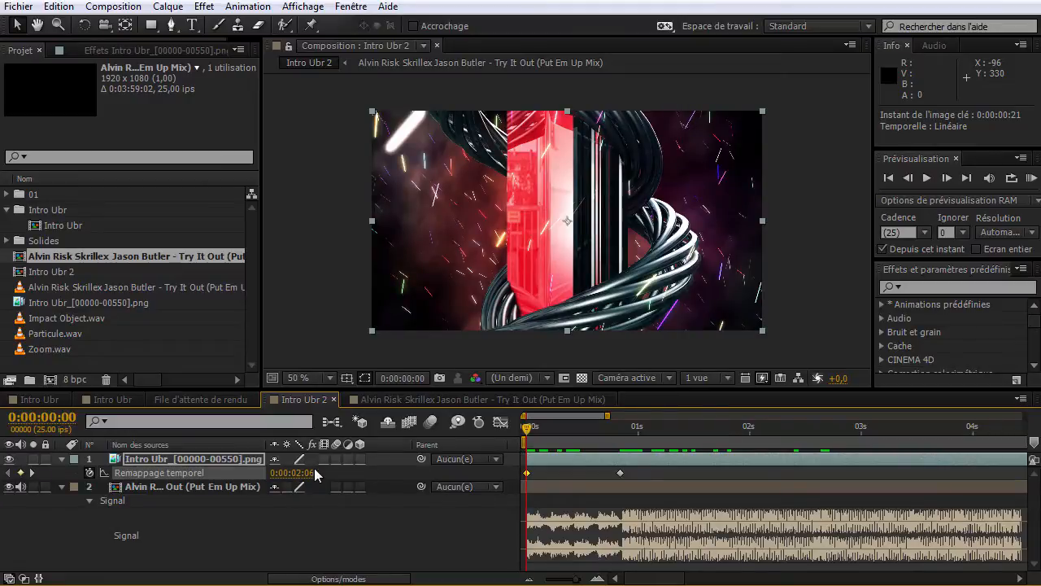
{"action": "left_click_drag", "start_coordinate": [310, 472], "coordinate": [317, 472]}
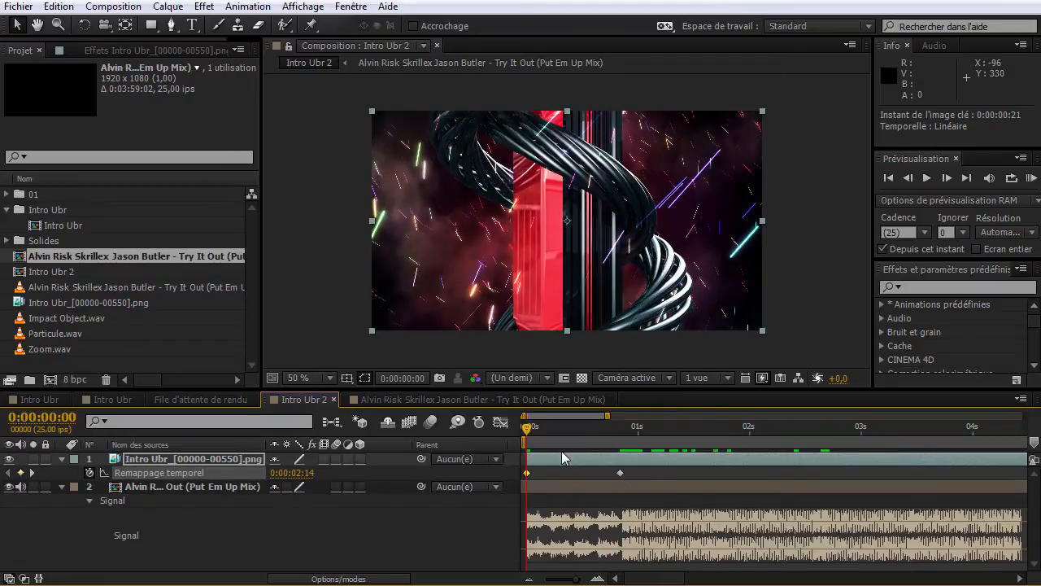
Raise the time-remap value midway between the first two keyframes to add another keyframe, and preview the motion from the first frame.
{"action": "left_click_drag", "start_coordinate": [525, 437], "coordinate": [571, 445]}
{"action": "left_click_drag", "start_coordinate": [310, 480], "coordinate": [401, 470]}
{"action": "left_click_drag", "start_coordinate": [571, 425], "coordinate": [481, 439]}
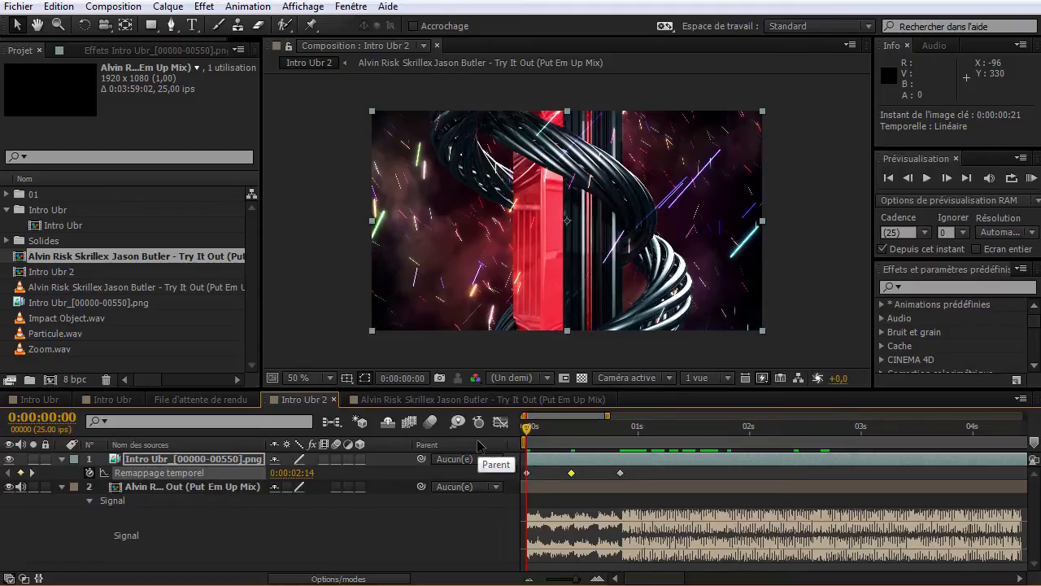
{"action": "key", "text": "KP_0"}
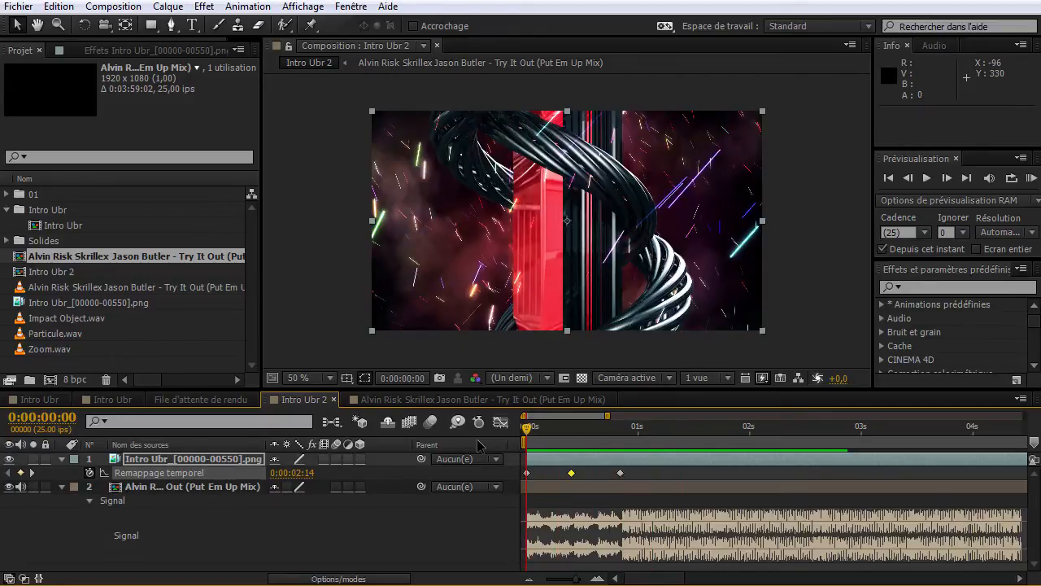
Search the effects for rsmb and apply RSMB Pro to the PNG sequence layer.
{"action": "left_click", "coordinate": [103, 47]}
{"action": "right_click", "coordinate": [102, 325]}
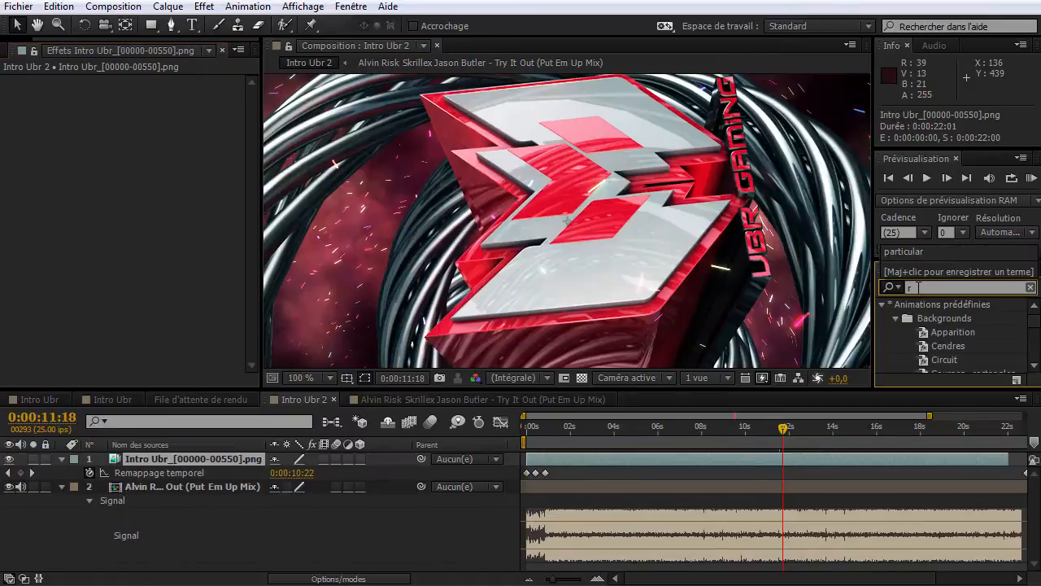
{"action": "type", "text": "smb"}
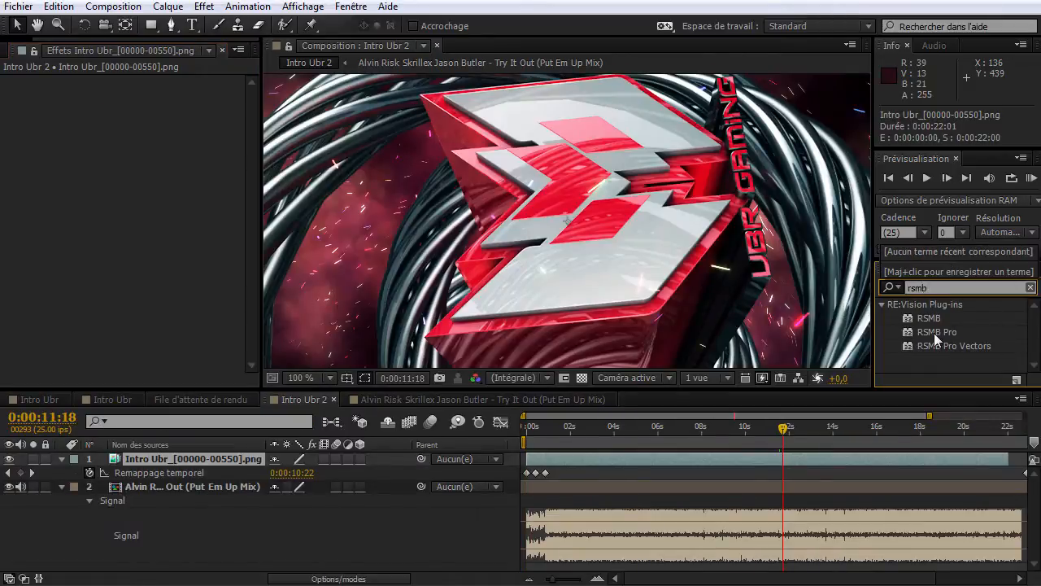
{"action": "left_click_drag", "start_coordinate": [932, 331], "coordinate": [189, 461]}
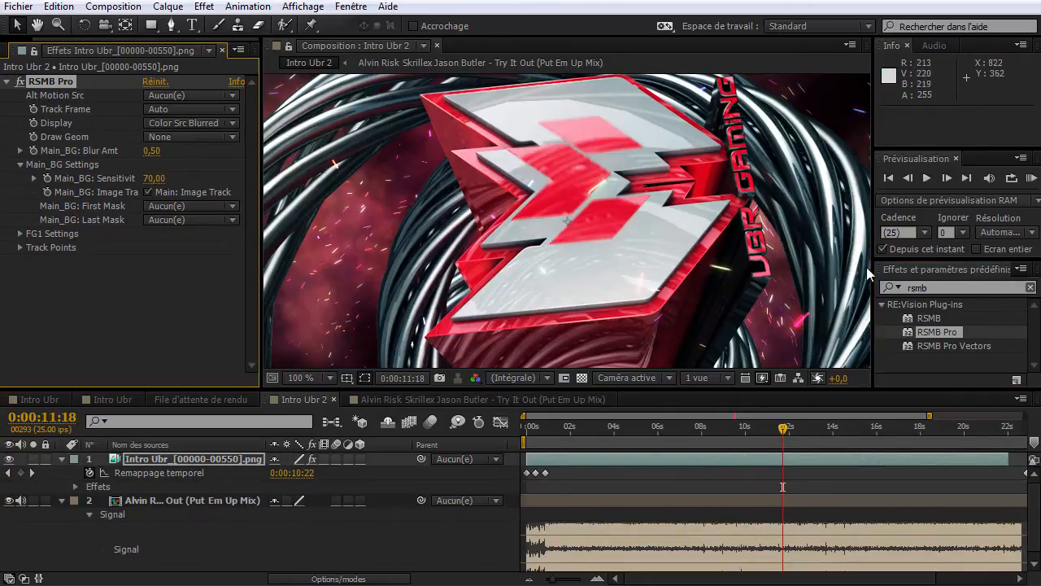
Compare the logo at 0:00:11:10 with the RSMB Pro effect switched off and on.
{"action": "left_click_drag", "start_coordinate": [779, 433], "coordinate": [778, 433]}
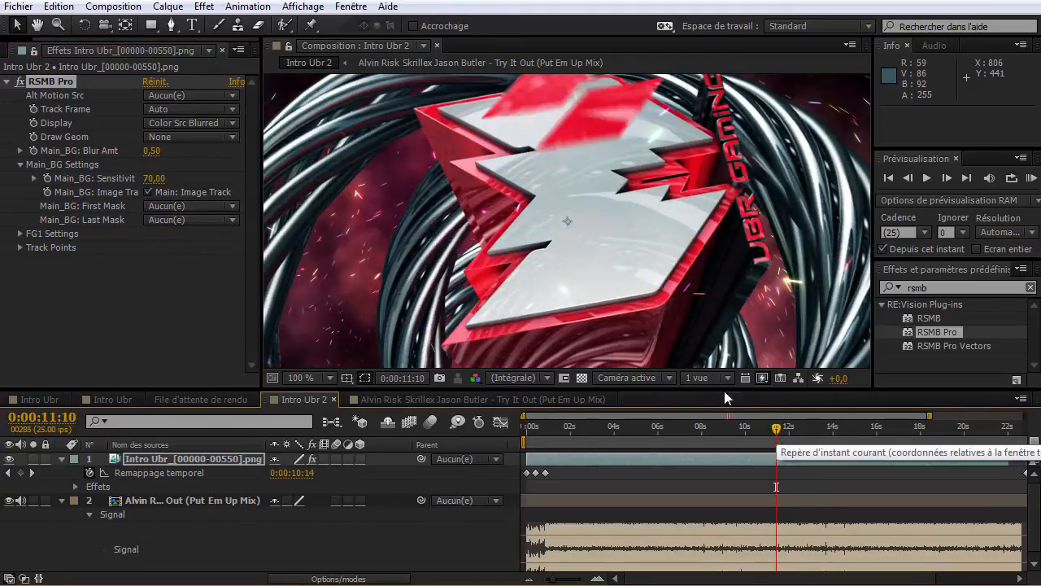
{"action": "left_click", "coordinate": [19, 83]}
{"action": "left_click", "coordinate": [22, 83]}
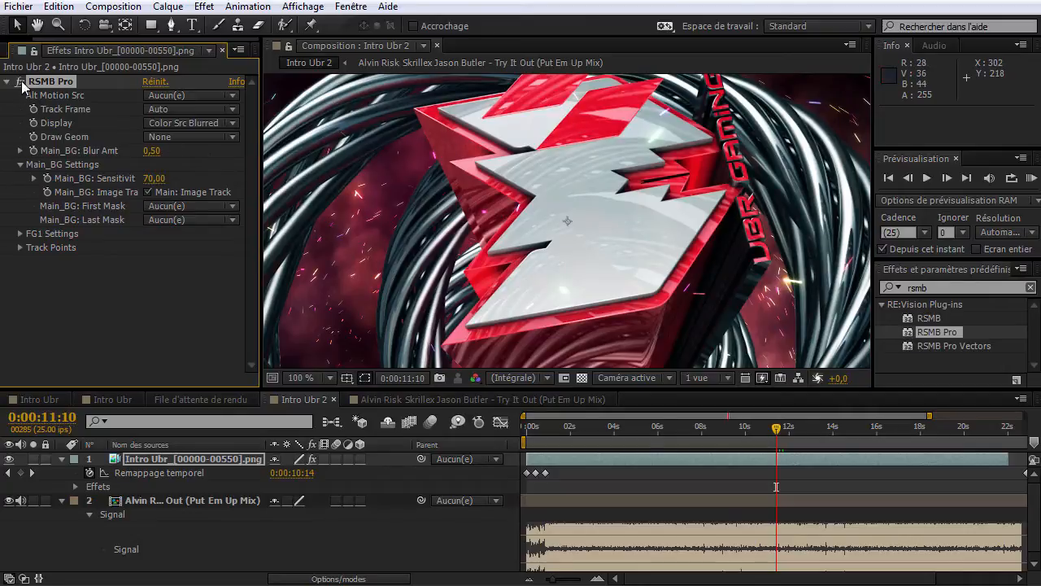
Compare the motion blur at 0:00:00:07 with the layer's effects off and on, and preview the composition from the first frame.
{"action": "left_click", "coordinate": [532, 440]}
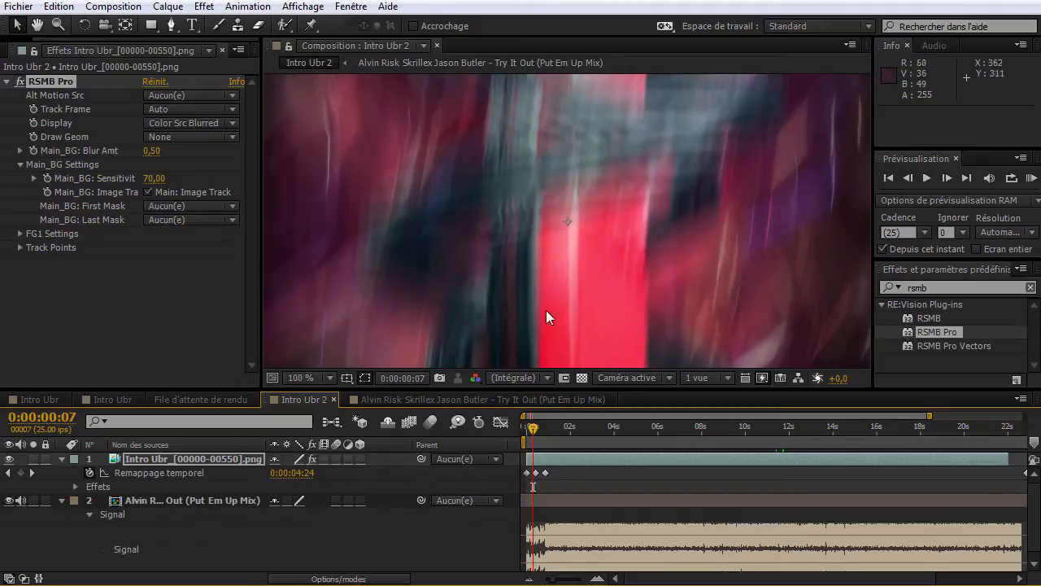
{"action": "left_click", "coordinate": [313, 460]}
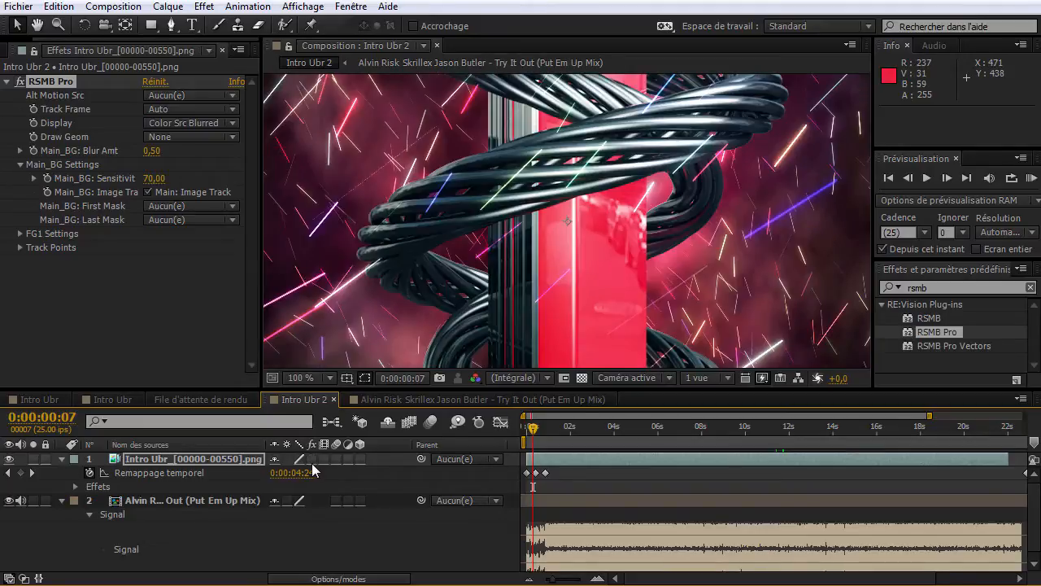
{"action": "left_click", "coordinate": [312, 460]}
{"action": "left_click_drag", "start_coordinate": [535, 428], "coordinate": [454, 445]}
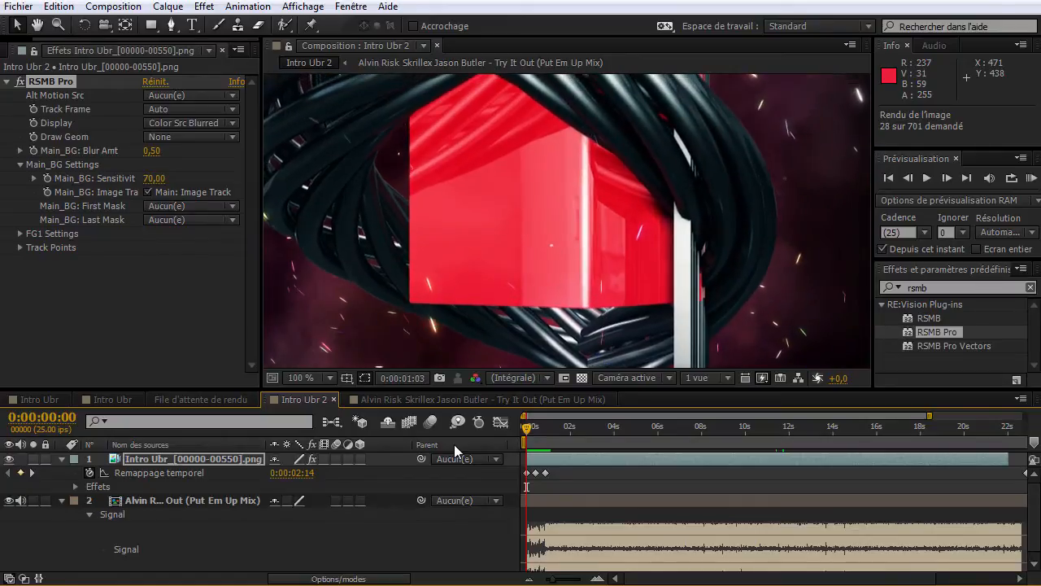
{"action": "key", "text": "space"}
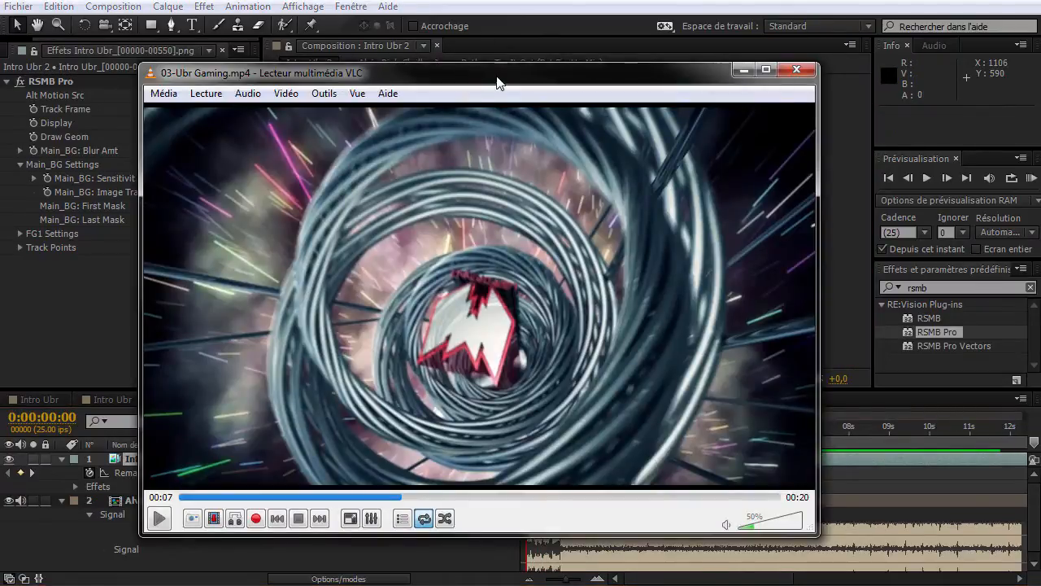
Move the VLC window showing 03-Ubr Gaming.mp4 aside and play a short passage of the reference video.
{"action": "left_click_drag", "start_coordinate": [498, 82], "coordinate": [354, 89]}
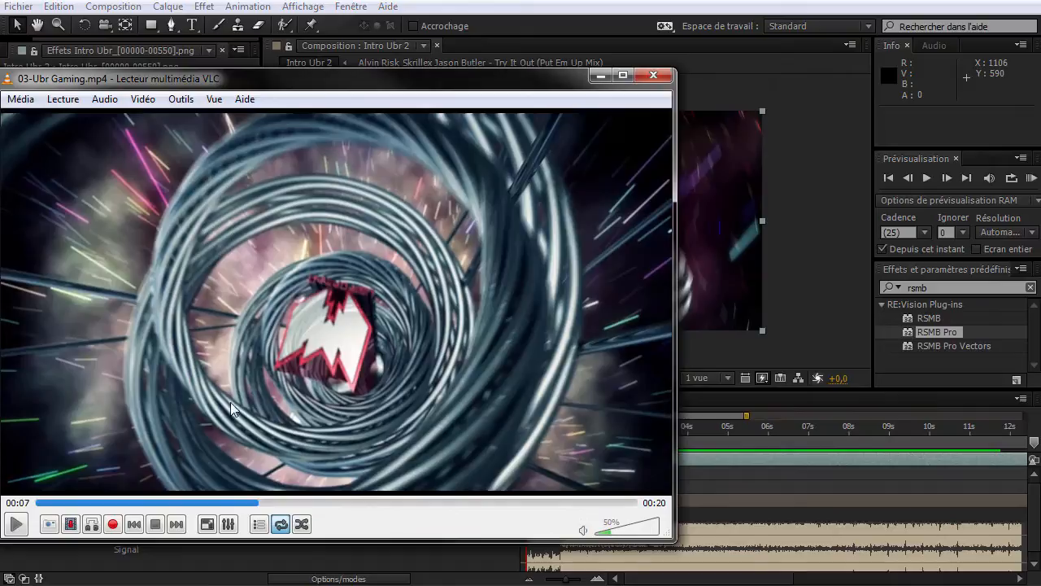
{"action": "key", "text": "space"}
{"action": "key", "text": "space"}
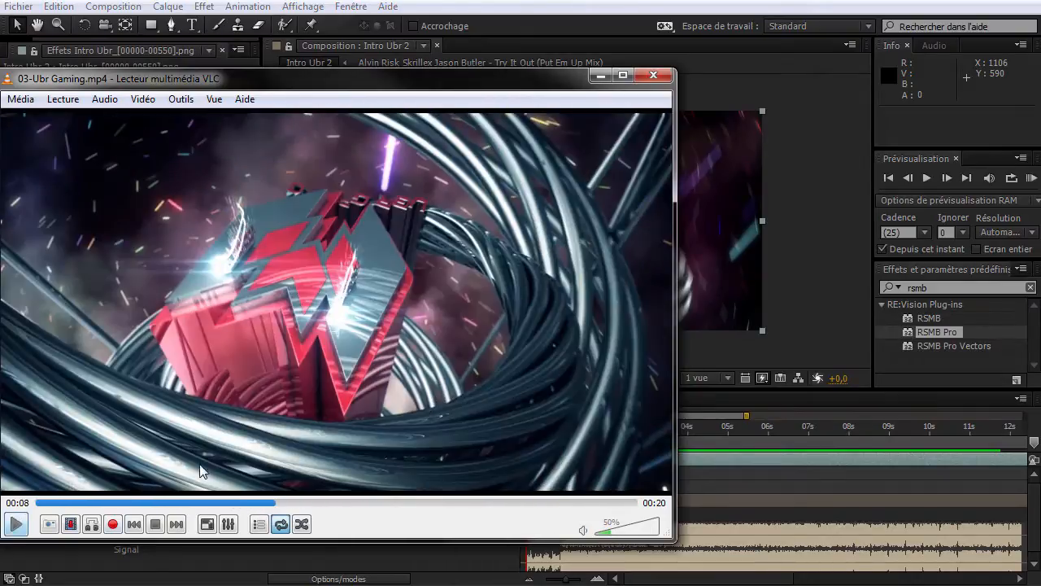
Return to After Effects, preview the intro with its music from the first frame, and place composition marker 1 at 0:00:07:15.
{"action": "left_click", "coordinate": [599, 78]}
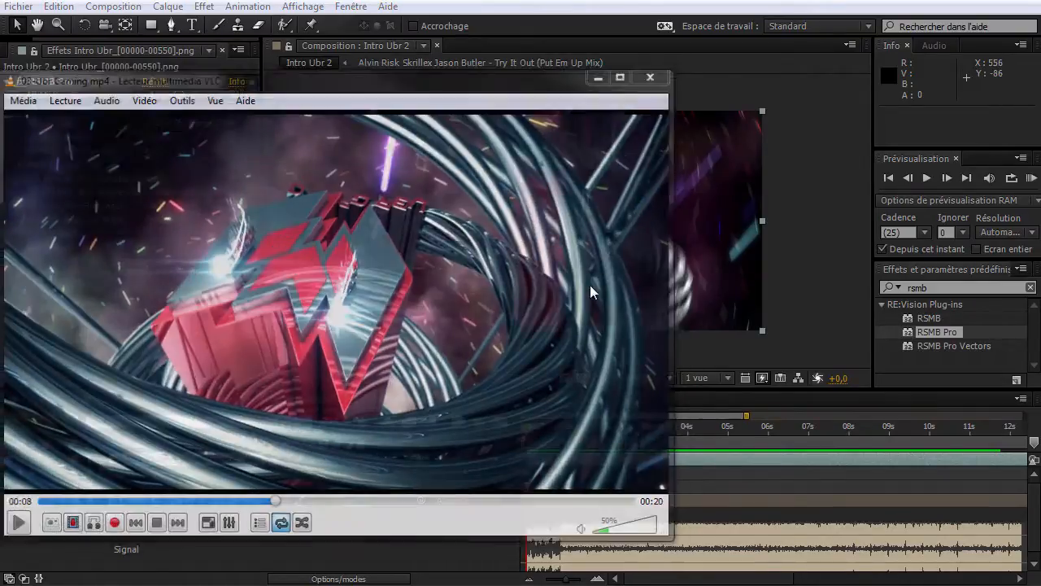
{"action": "left_click", "coordinate": [1030, 179]}
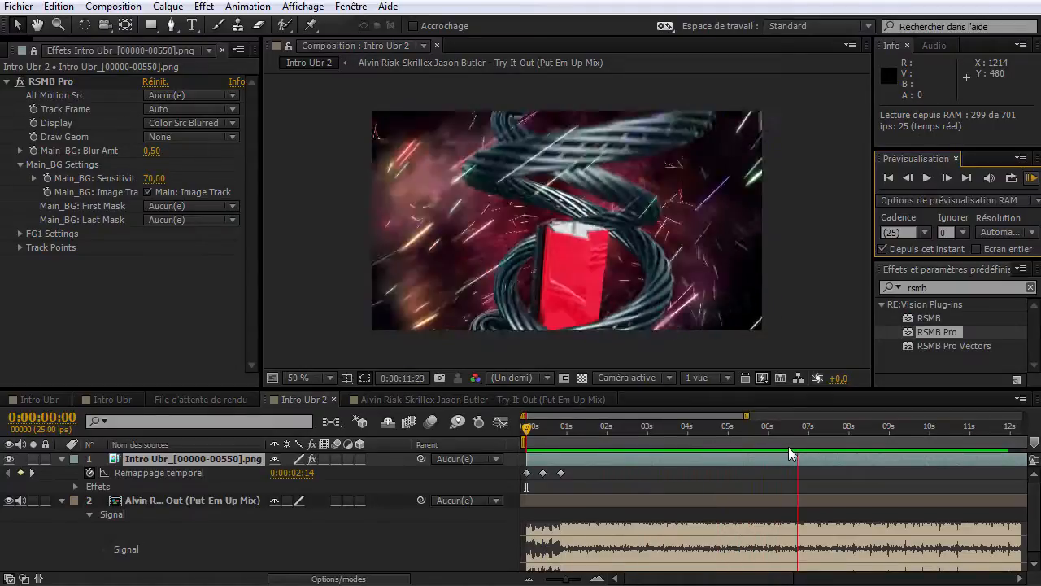
{"action": "left_click", "coordinate": [827, 435]}
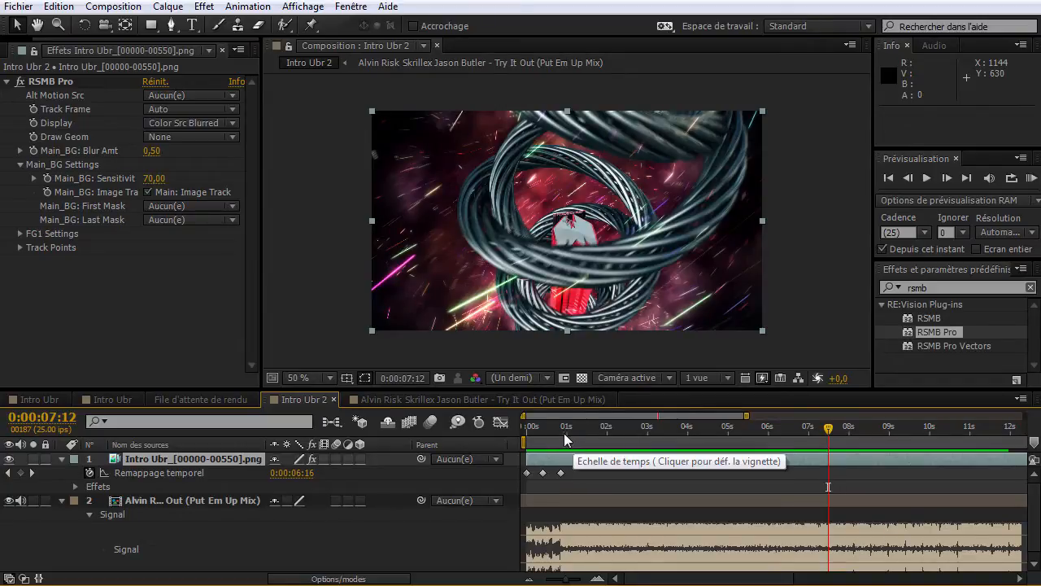
{"action": "left_click_drag", "start_coordinate": [564, 433], "coordinate": [489, 437]}
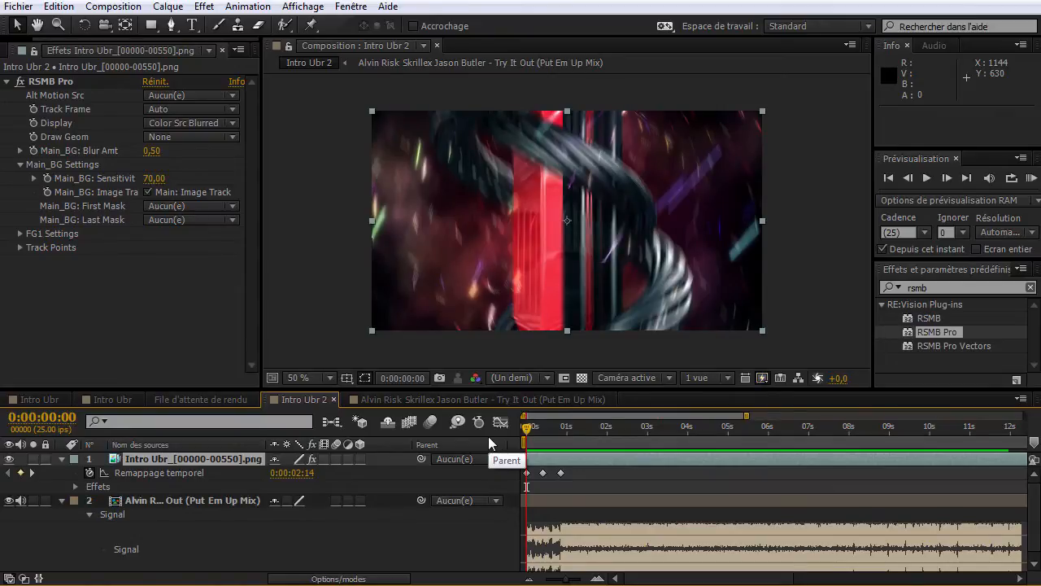
{"action": "key", "text": "space"}
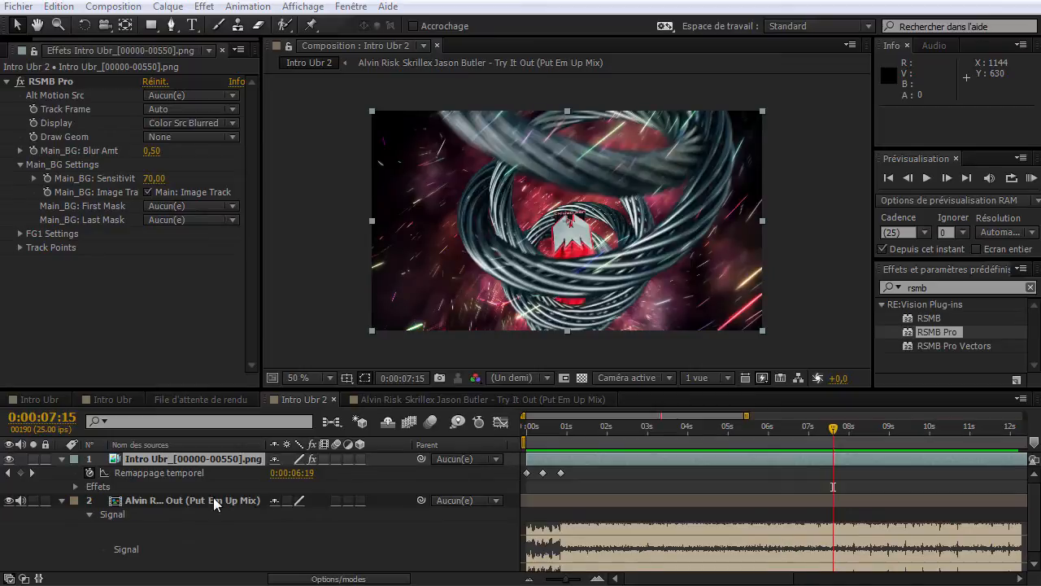
{"action": "mouse_move", "coordinate": [1034, 443]}
{"action": "left_mouse_down"}
{"action": "mouse_move", "coordinate": [976, 465]}
{"action": "mouse_move", "coordinate": [974, 479]}
{"action": "mouse_move", "coordinate": [937, 476]}
{"action": "left_mouse_up"}
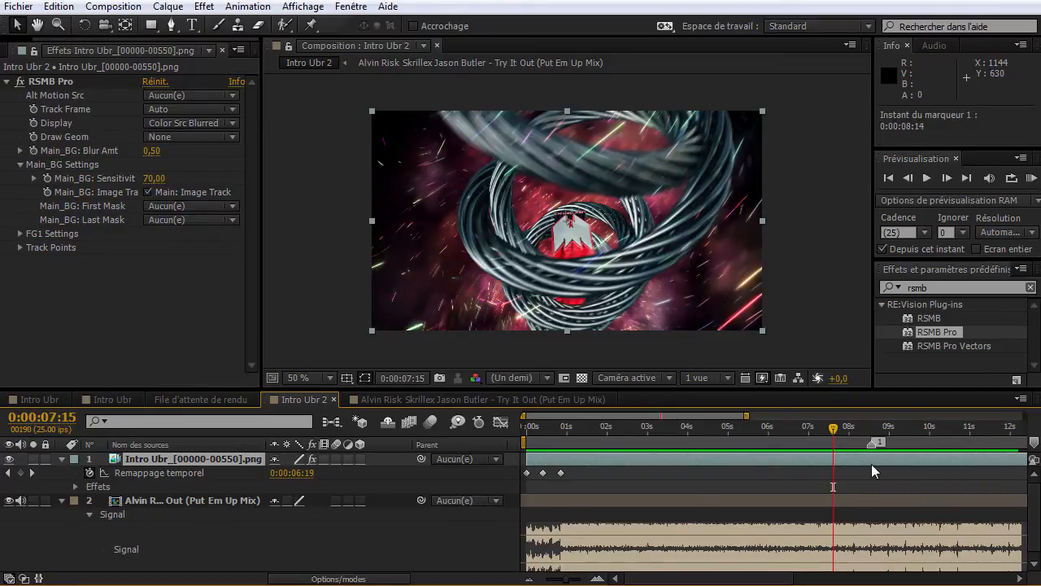
Add a time-remap keyframe to the PNG sequence at 0:00:11:15 and move it back to marker 1 at 0:00:07:15.
{"action": "left_click_drag", "start_coordinate": [838, 429], "coordinate": [994, 438]}
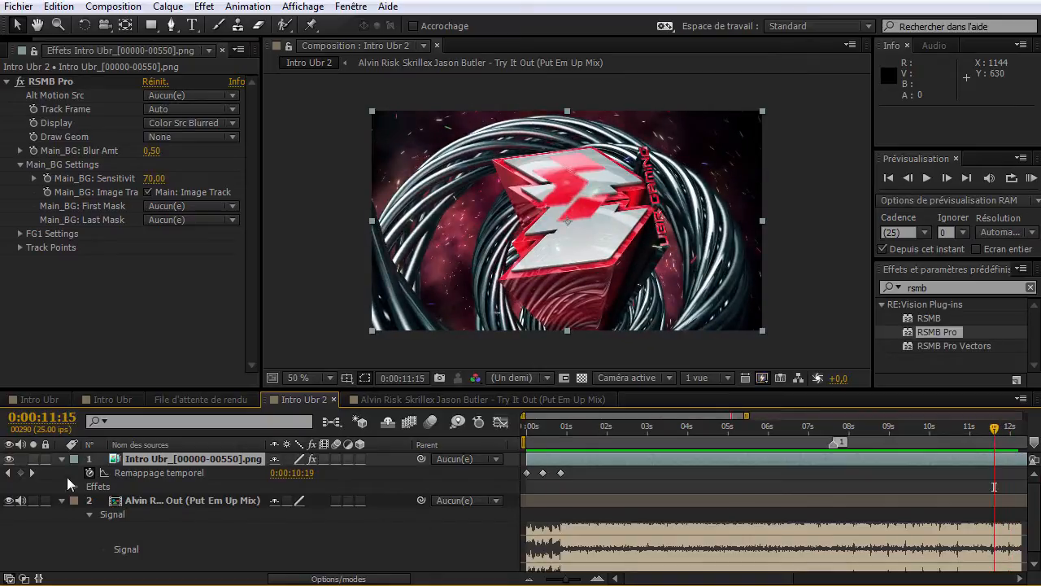
{"action": "left_click", "coordinate": [20, 473]}
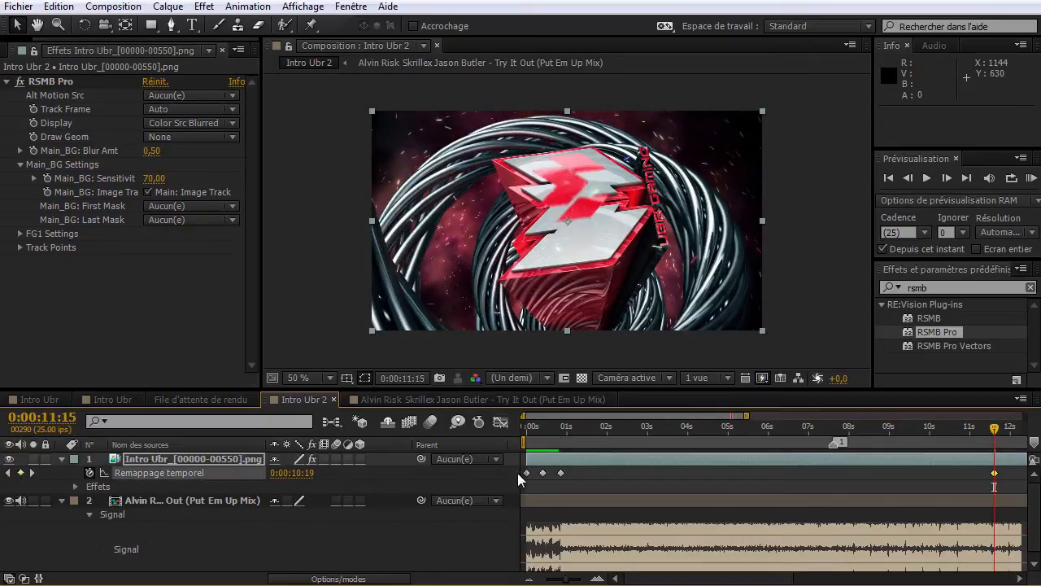
{"action": "left_click", "coordinate": [179, 474]}
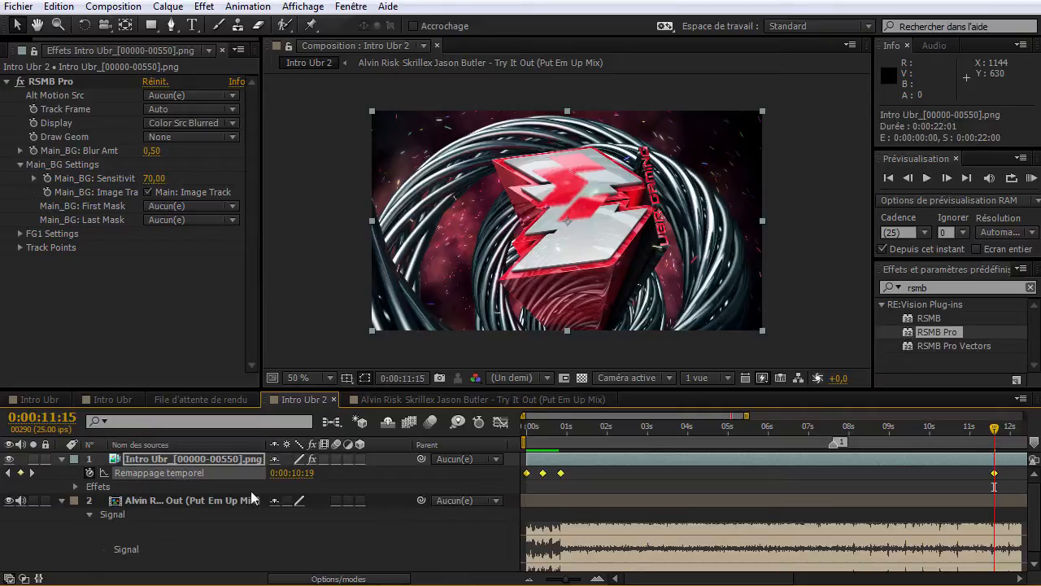
{"action": "left_click_drag", "start_coordinate": [583, 482], "coordinate": [526, 484]}
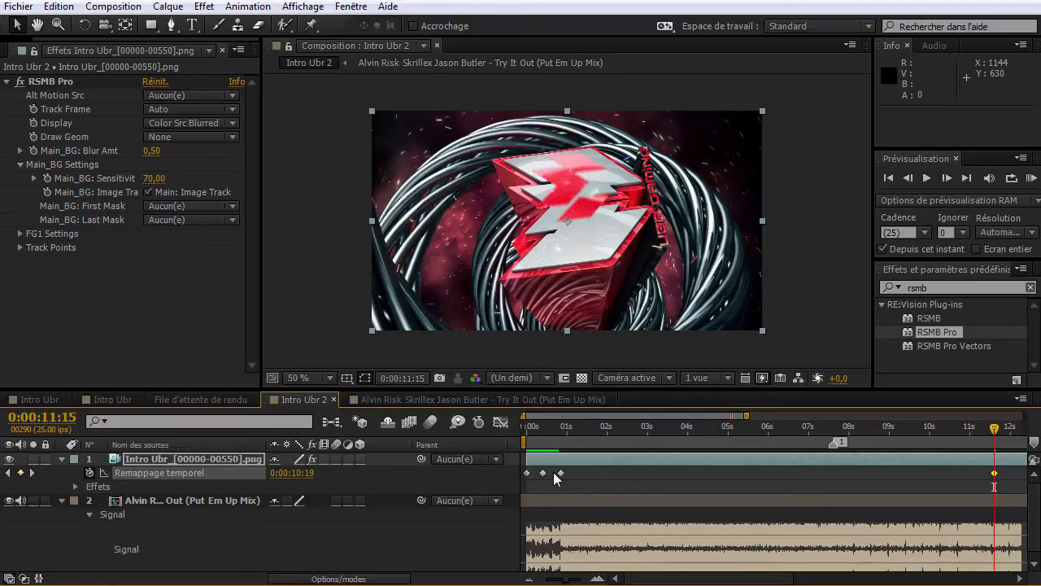
{"action": "left_click_drag", "start_coordinate": [669, 416], "coordinate": [707, 418]}
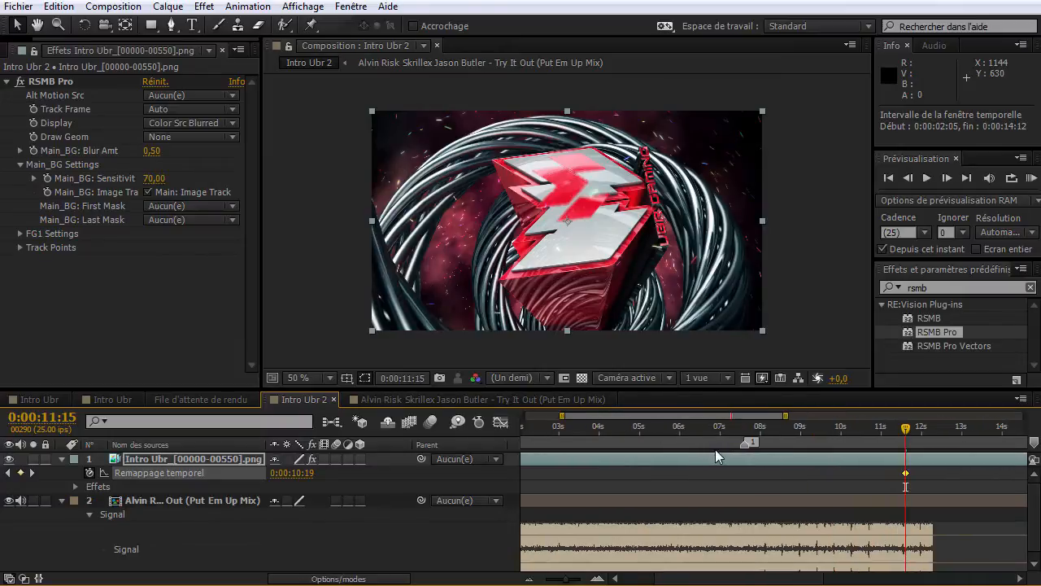
{"action": "left_click_drag", "start_coordinate": [906, 474], "coordinate": [749, 476]}
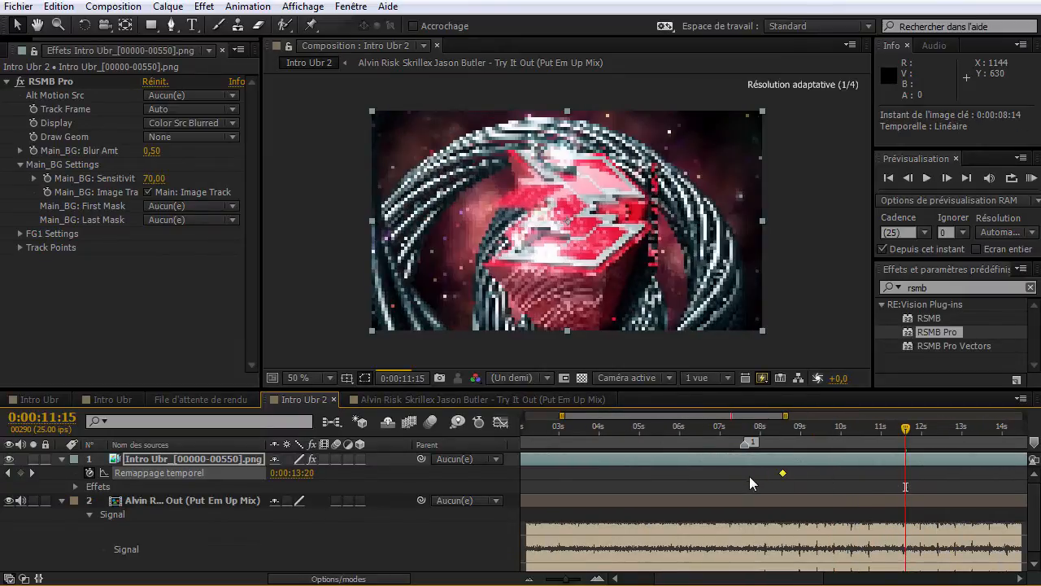
{"action": "left_click", "coordinate": [745, 431]}
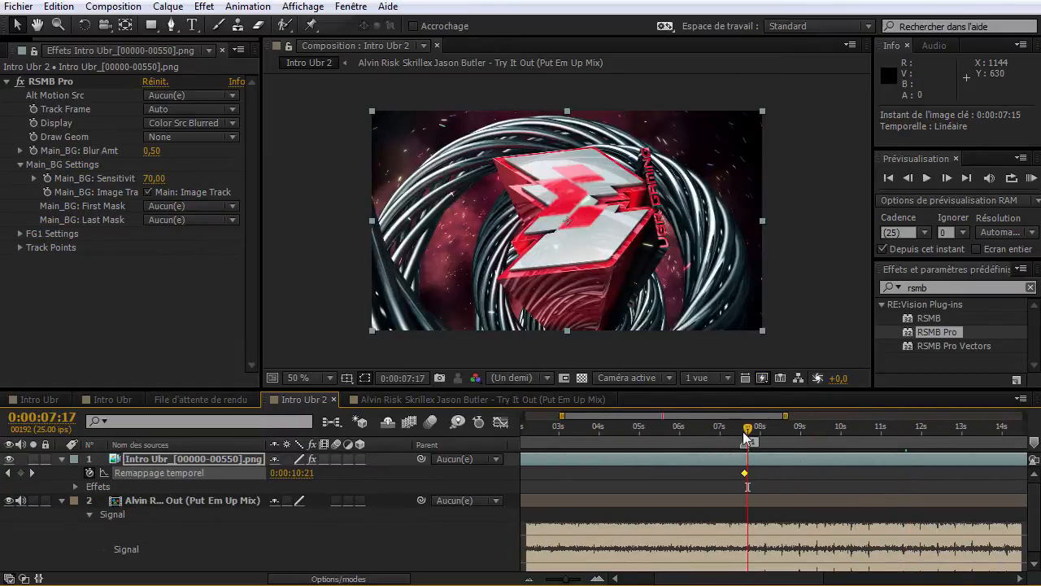
Preview the retimed sequence from 0:00:00:09 and again from 0:00:06:05 to check how it meets the marker.
{"action": "left_click_drag", "start_coordinate": [731, 416], "coordinate": [692, 420]}
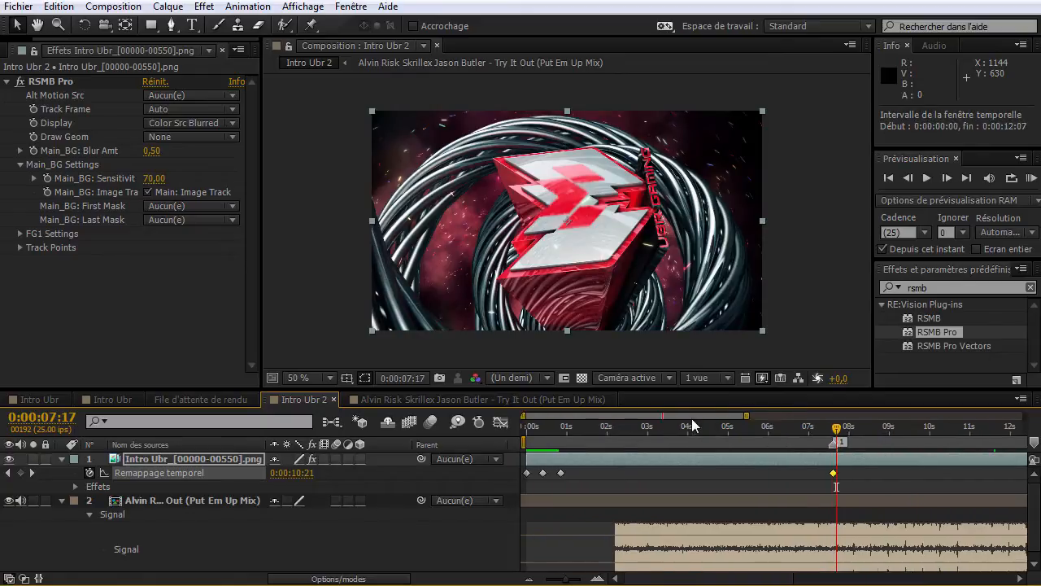
{"action": "left_click_drag", "start_coordinate": [751, 437], "coordinate": [541, 450]}
{"action": "key", "text": "KP_0"}
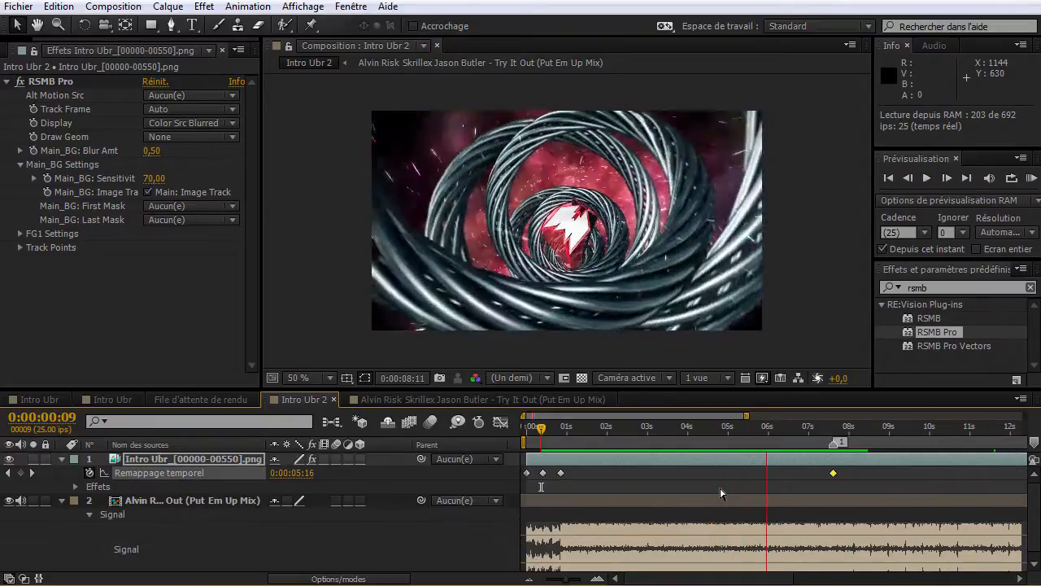
{"action": "left_click_drag", "start_coordinate": [810, 441], "coordinate": [779, 437]}
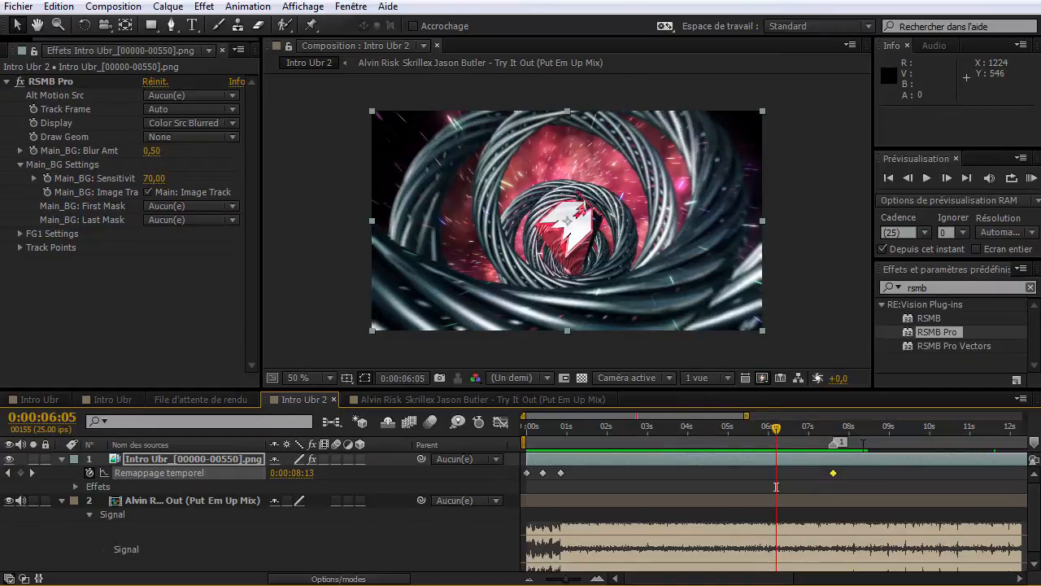
{"action": "key", "text": "KP_0"}
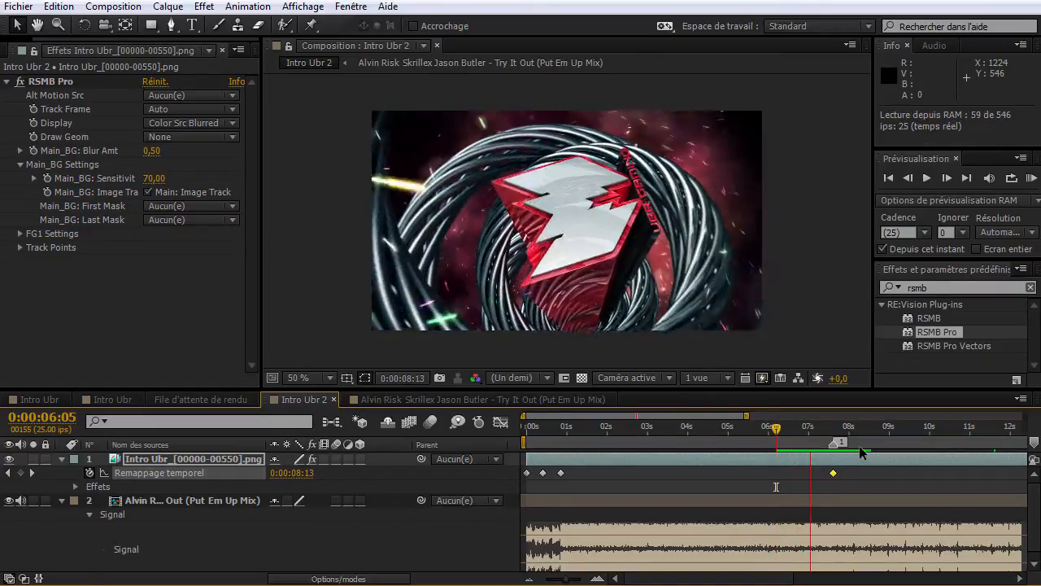
Try a time-remap keyframe at 0:00:06:14, and undo both that keyframe and the previous keyframe move.
{"action": "mouse_move", "coordinate": [779, 441]}
{"action": "left_mouse_down"}
{"action": "mouse_move", "coordinate": [800, 441]}
{"action": "mouse_move", "coordinate": [791, 436]}
{"action": "left_mouse_up"}
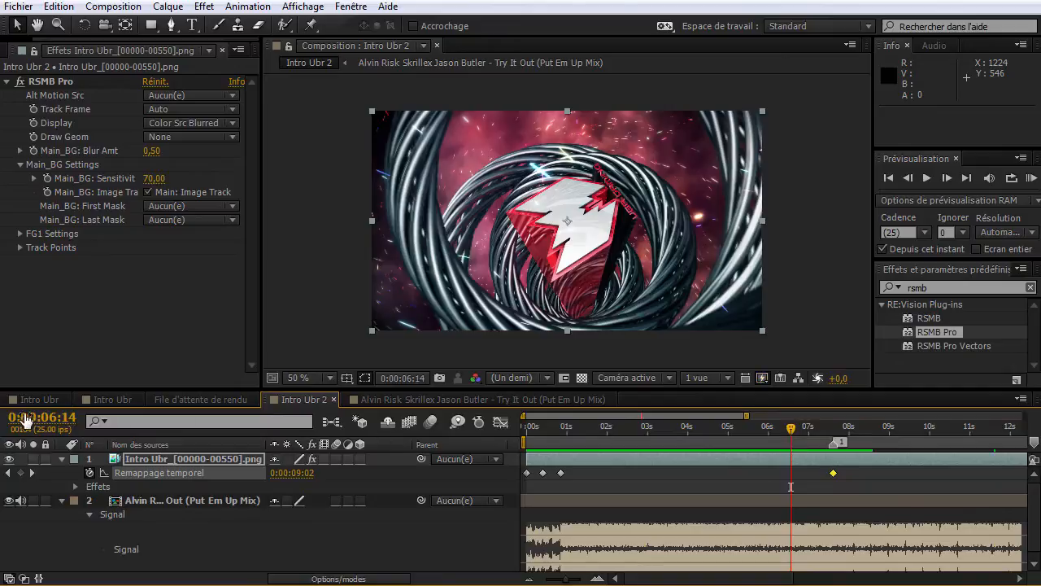
{"action": "left_click", "coordinate": [20, 473]}
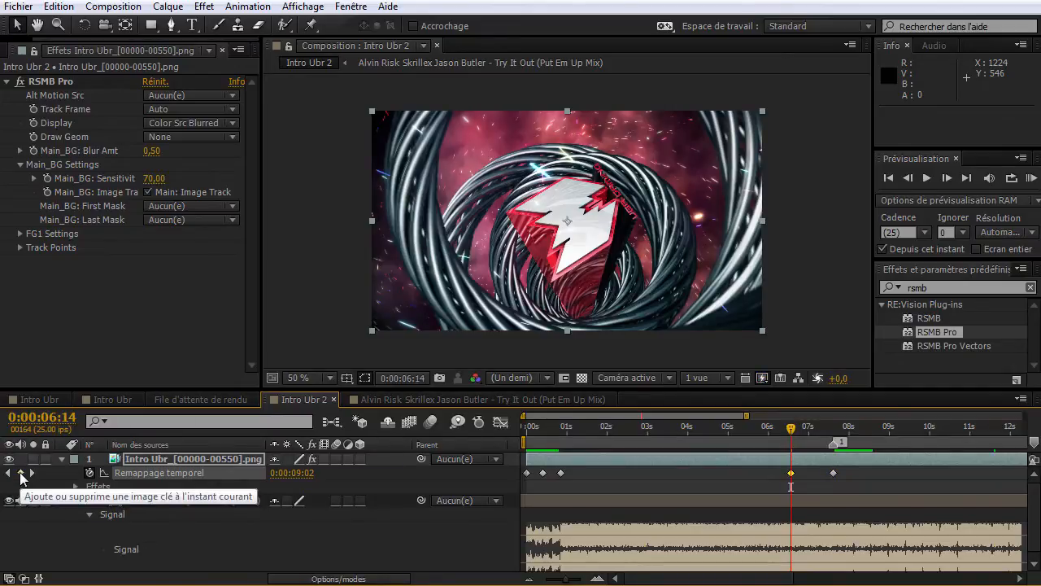
{"action": "key", "text": "ctrl+s"}
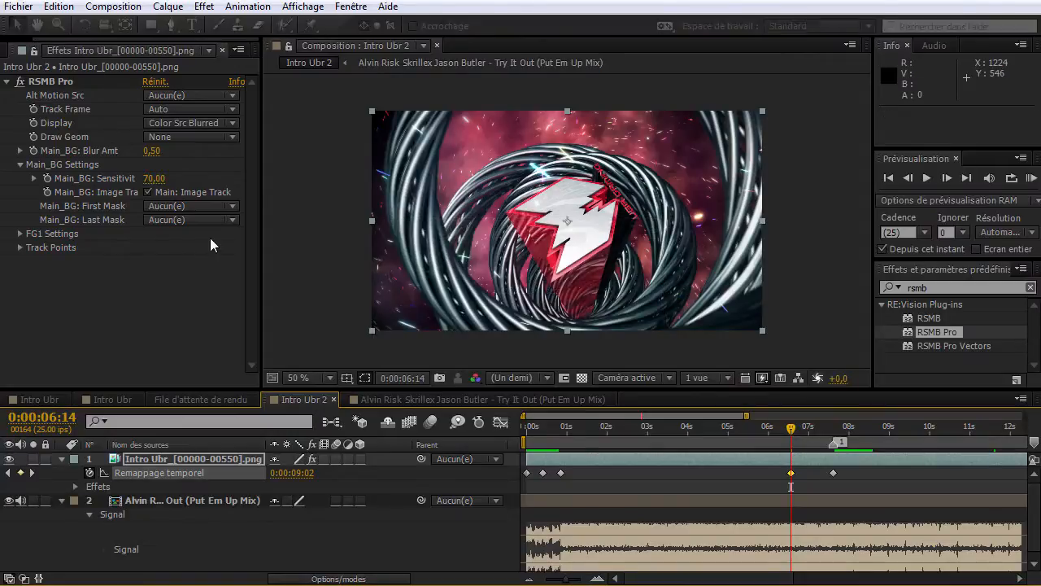
{"action": "key", "text": "ctrl+z"}
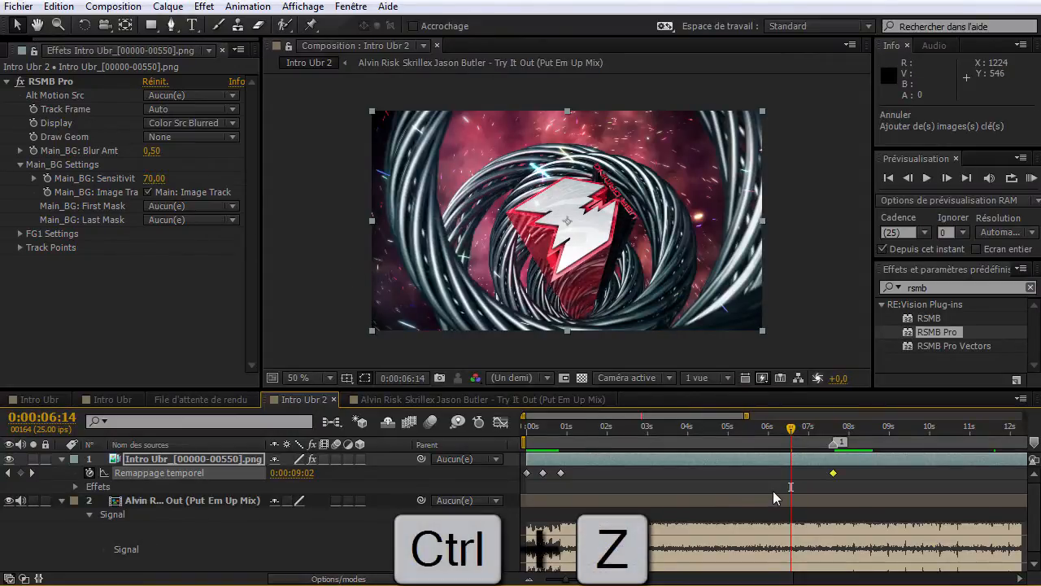
{"action": "key", "text": "ctrl+z"}
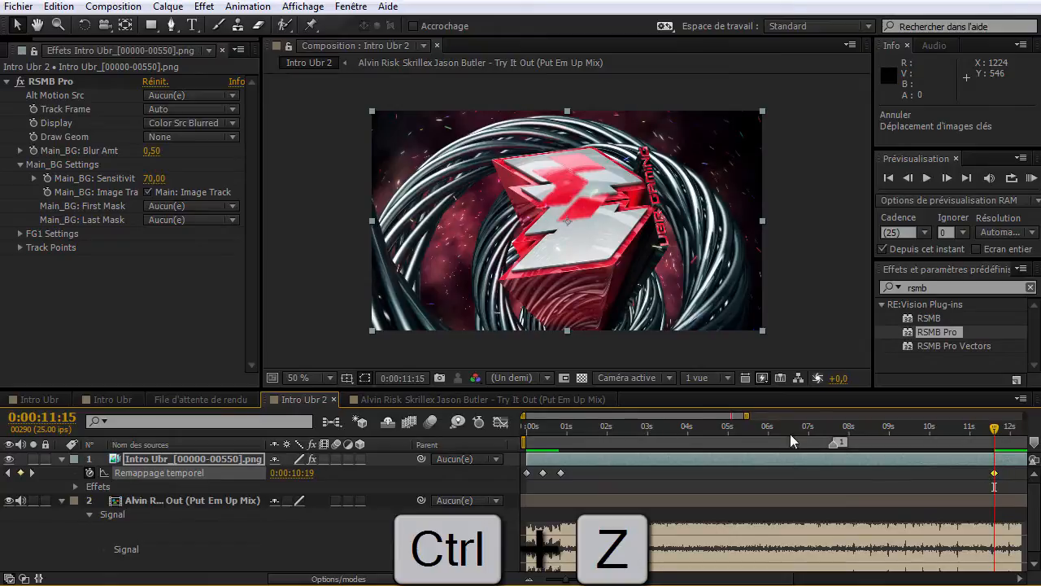
Find the frame where the logo emerges from the cables and add a time-remap keyframe there at 0:00:09:20.
{"action": "left_click_drag", "start_coordinate": [797, 428], "coordinate": [920, 440]}
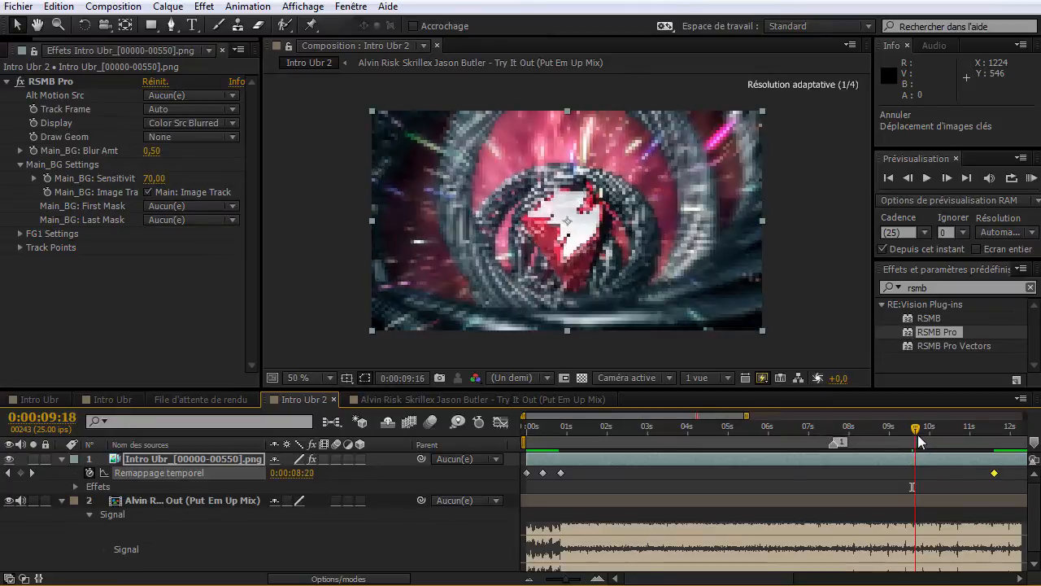
{"action": "left_click", "coordinate": [947, 179]}
{"action": "left_click", "coordinate": [947, 178]}
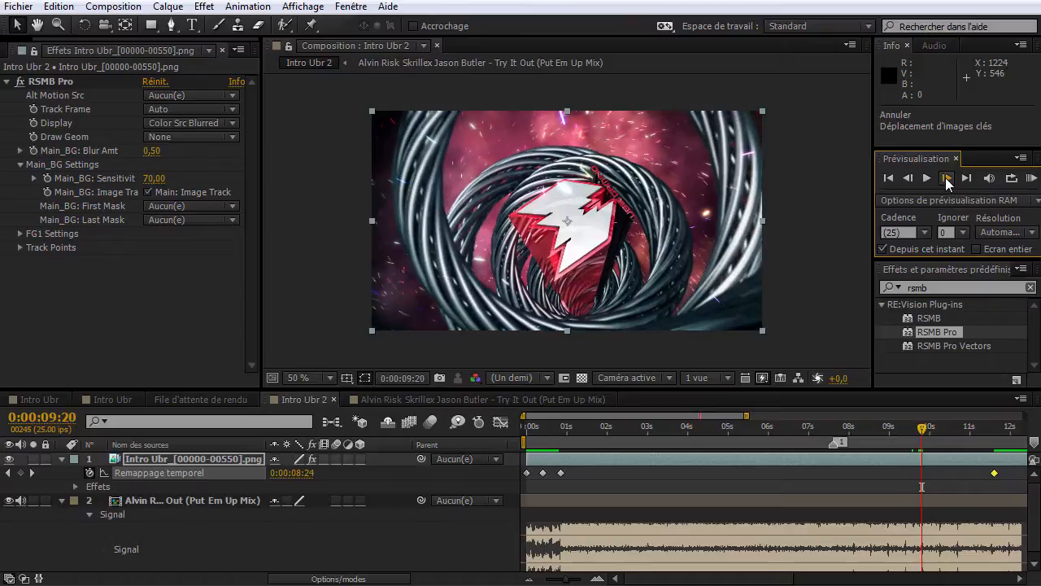
{"action": "left_click", "coordinate": [908, 179]}
{"action": "left_click", "coordinate": [909, 179]}
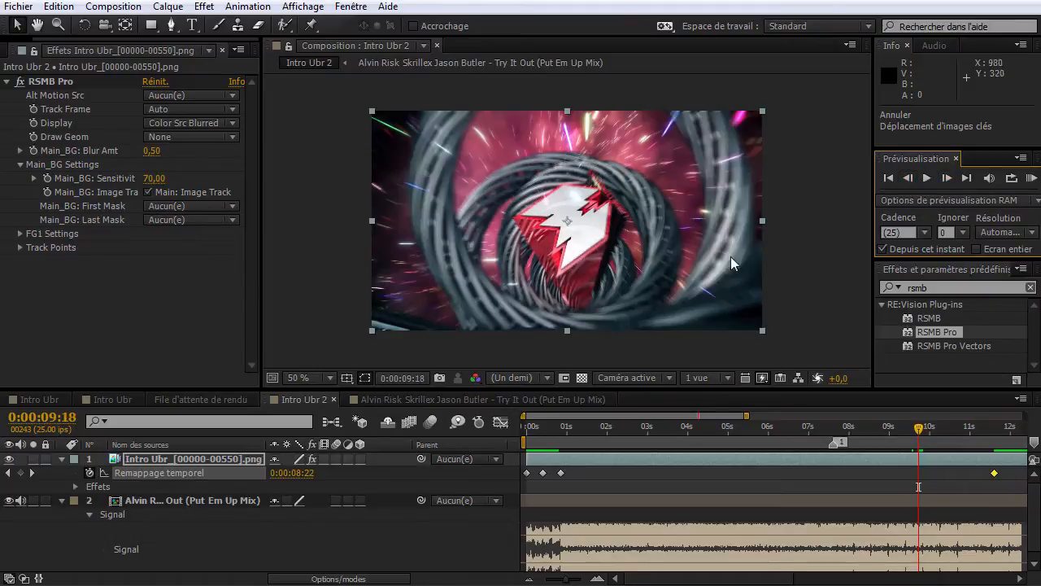
{"action": "left_click", "coordinate": [947, 179]}
{"action": "left_click", "coordinate": [946, 178]}
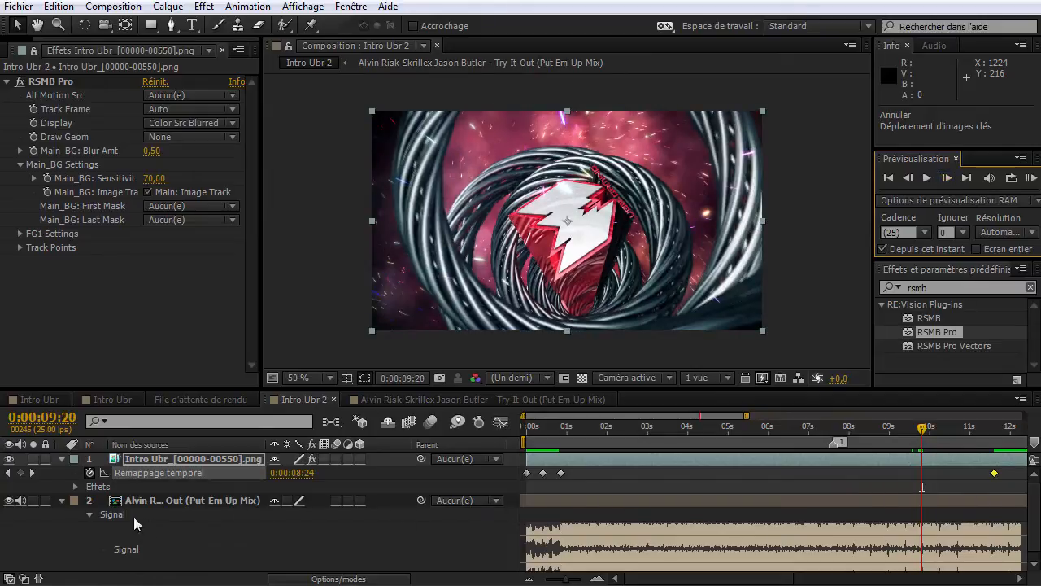
{"action": "left_click", "coordinate": [20, 472]}
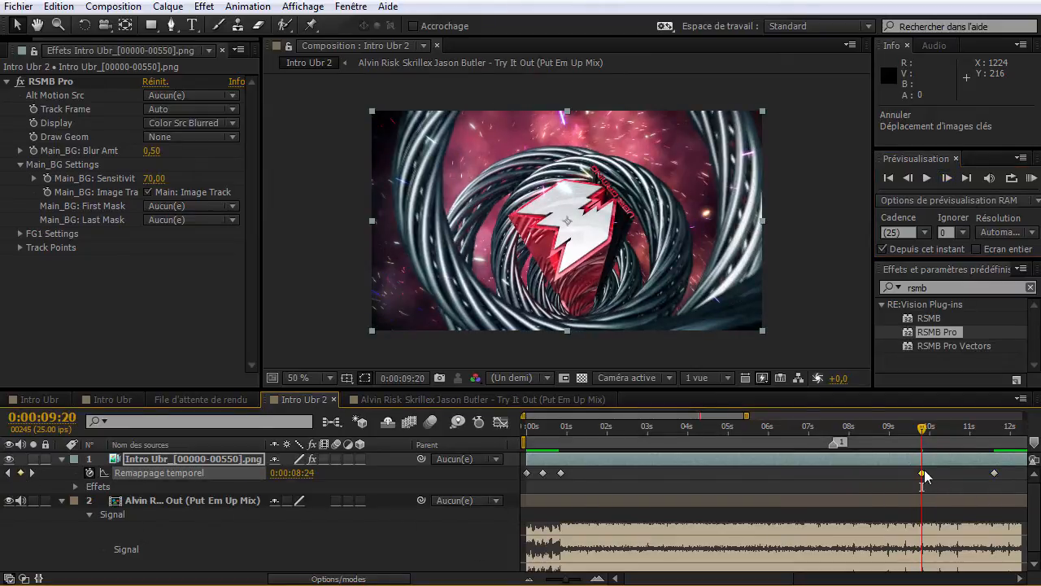
Delete the time-remap keyframe at 0:00:11:15 and move the one at 0:00:09:20 back to marker 1 at 0:00:07:15.
{"action": "left_click", "coordinate": [994, 472]}
{"action": "key", "text": "Delete"}
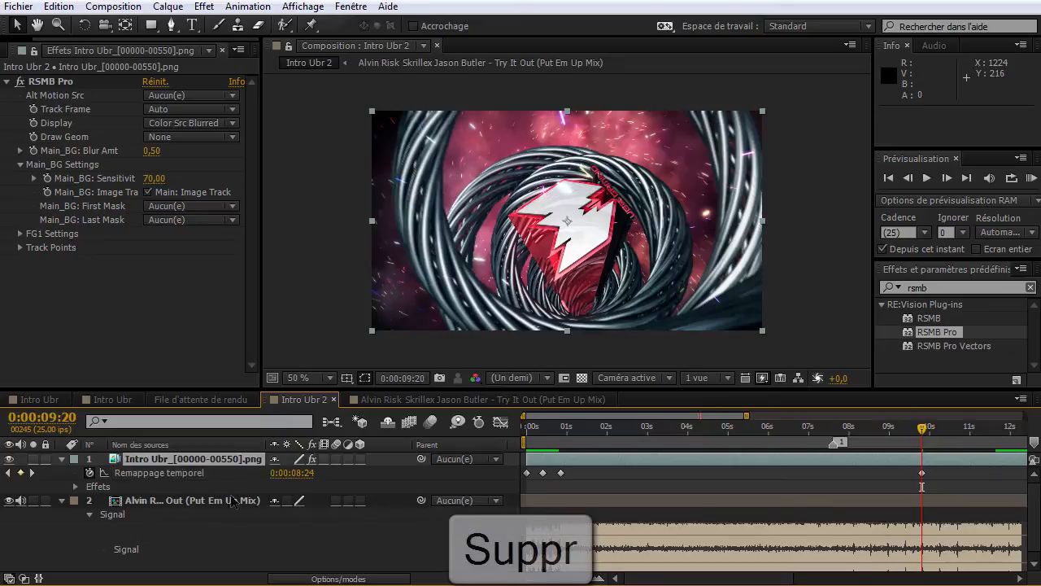
{"action": "left_click", "coordinate": [180, 475]}
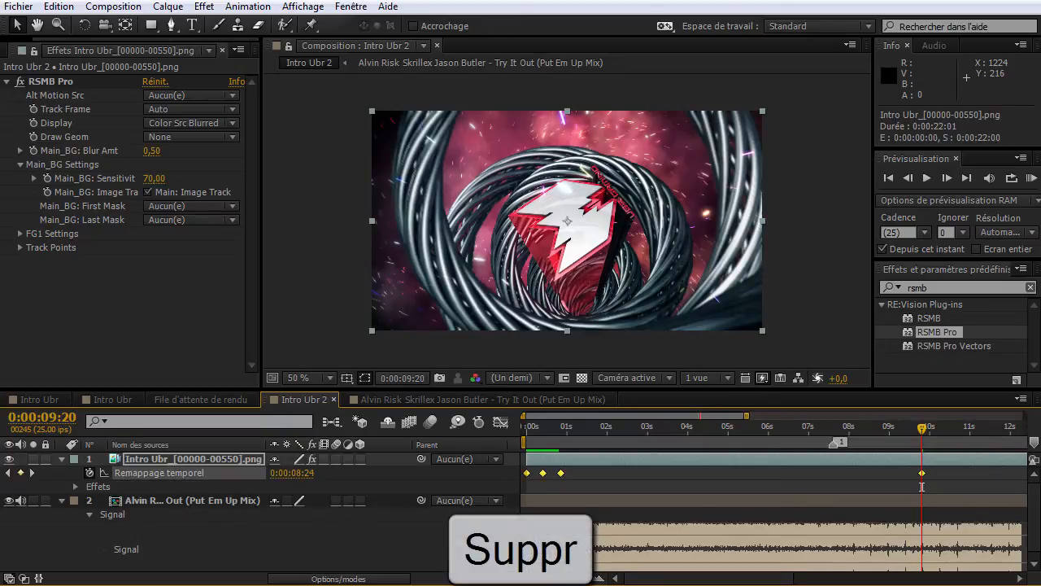
{"action": "left_click", "coordinate": [921, 475]}
{"action": "left_click_drag", "start_coordinate": [914, 480], "coordinate": [835, 472]}
Widen the visible timeline range and preview the retimed sequence from 0:00:05:10 and again from the start.
{"action": "left_click_drag", "start_coordinate": [749, 416], "coordinate": [799, 416]}
{"action": "left_click_drag", "start_coordinate": [722, 432], "coordinate": [702, 439]}
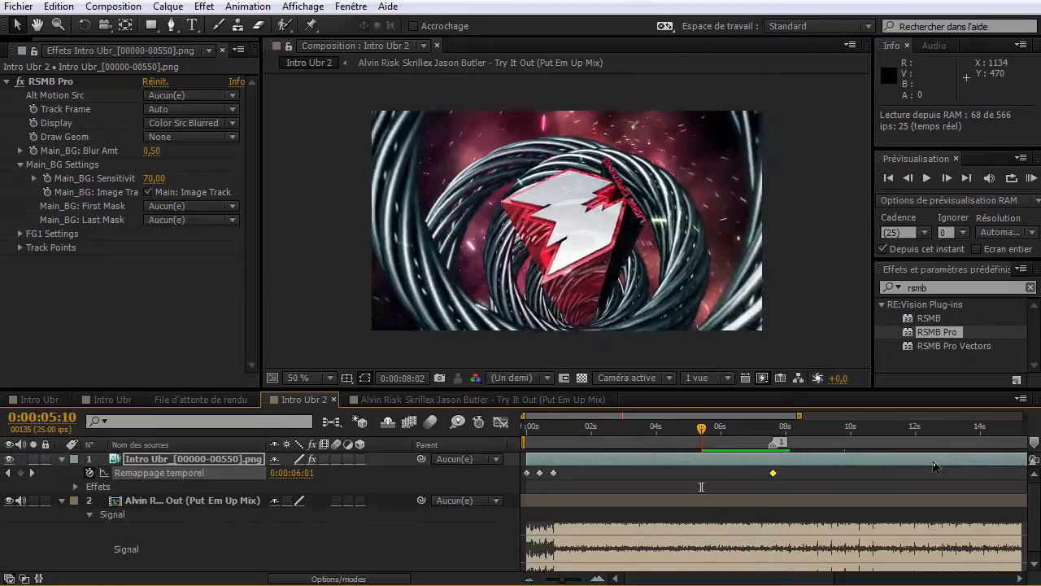
{"action": "key", "text": "space"}
{"action": "left_click_drag", "start_coordinate": [709, 441], "coordinate": [553, 441]}
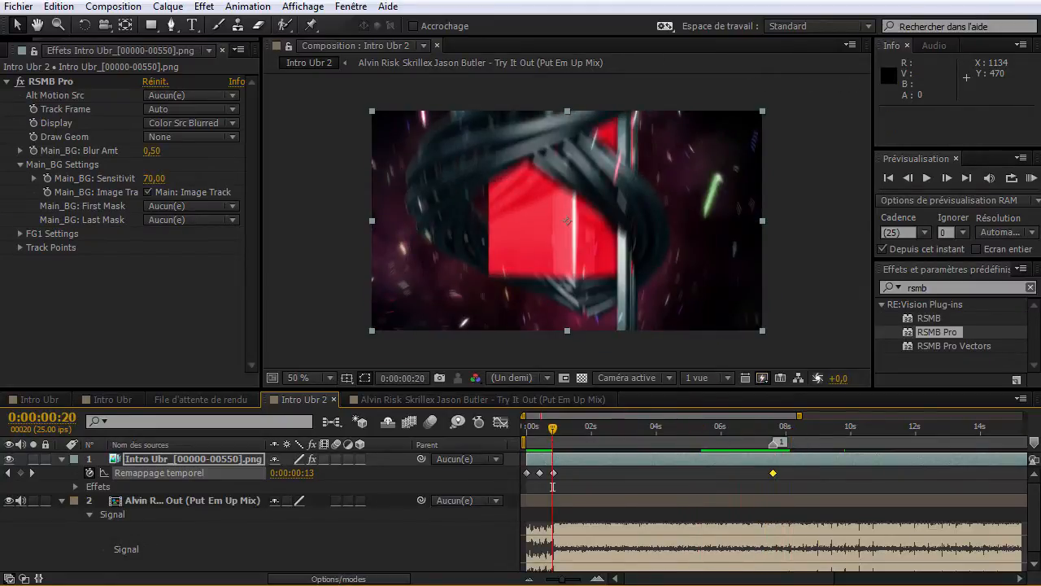
{"action": "left_click", "coordinate": [525, 431]}
{"action": "left_click_drag", "start_coordinate": [533, 437], "coordinate": [639, 460]}
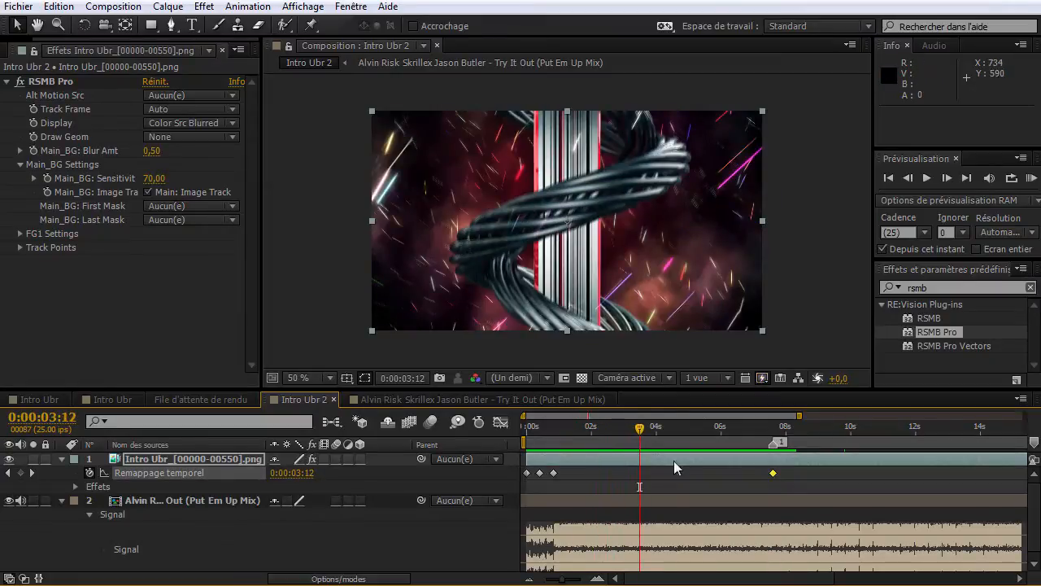
Switch to VLC and play a short passage near the beginning of the reference video 03-Ubr Gaming.mp4.
{"action": "key", "text": "alt+Tab"}
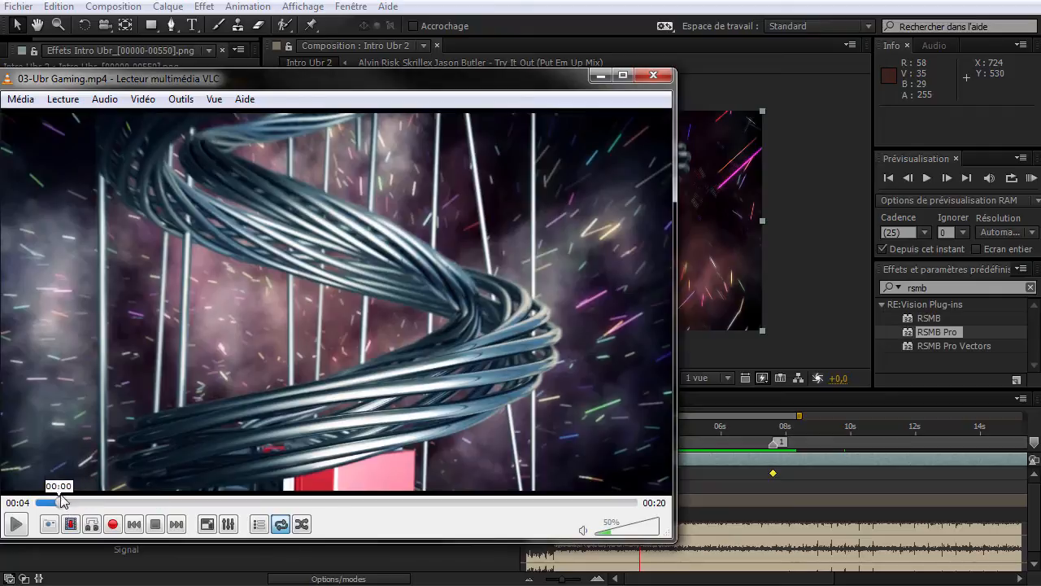
{"action": "left_click", "coordinate": [61, 501]}
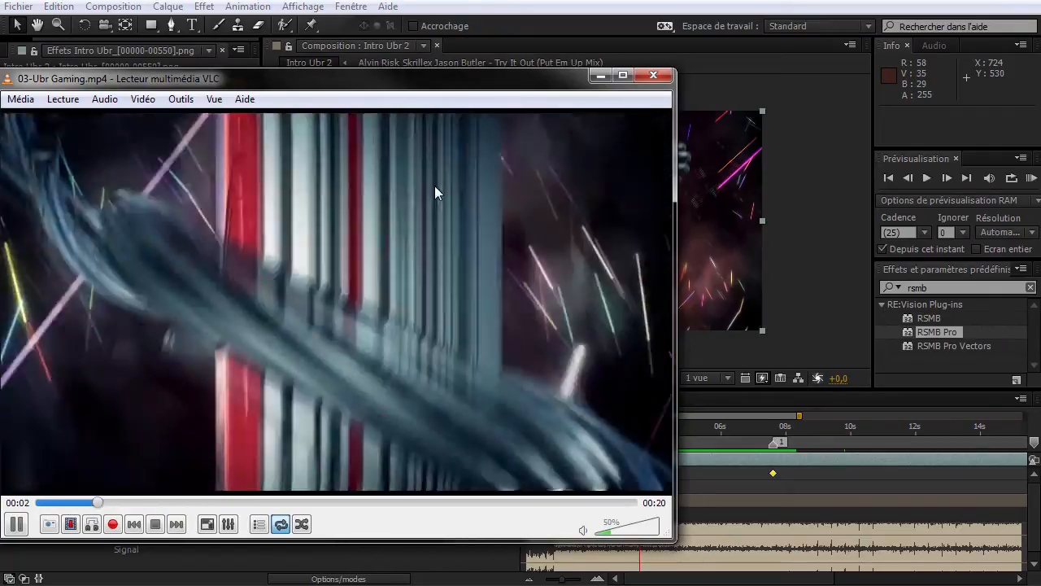
{"action": "key", "text": "space"}
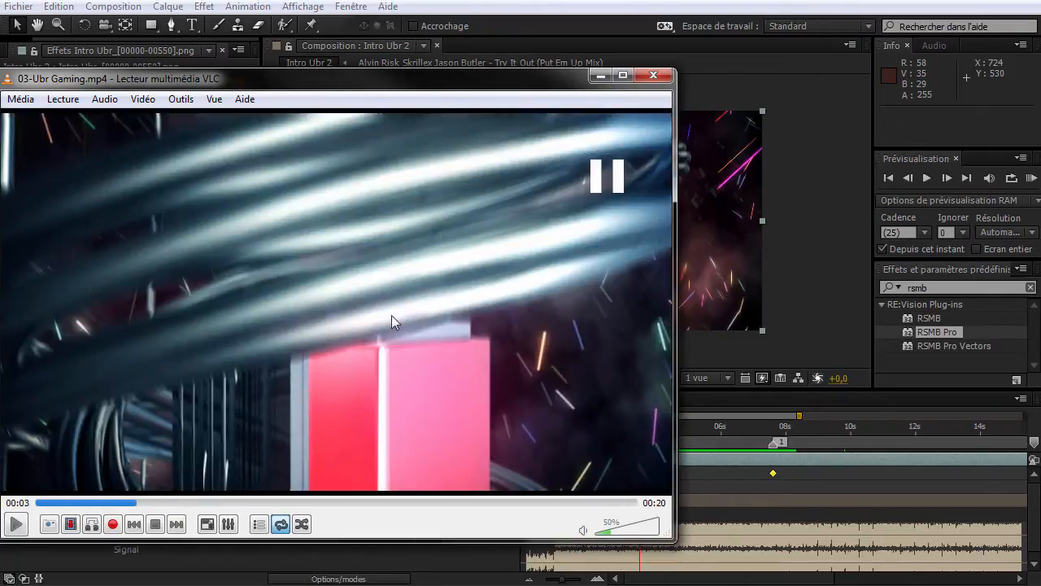
Replay the reference video's passage around 00:02 to 00:04 several times to study the timing of the cable movement.
{"action": "left_click", "coordinate": [147, 503]}
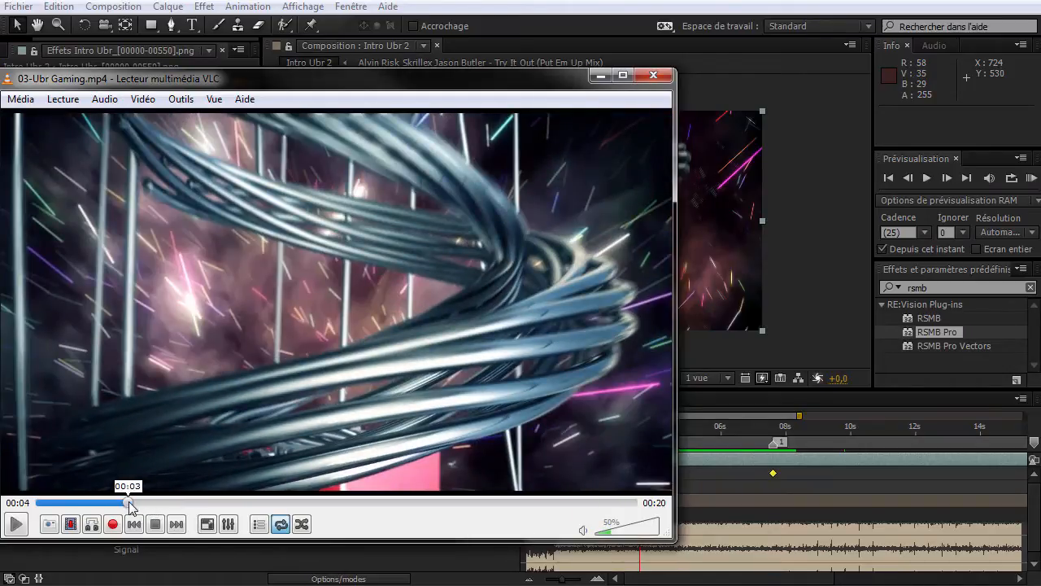
{"action": "key", "text": "space"}
{"action": "key", "text": "space"}
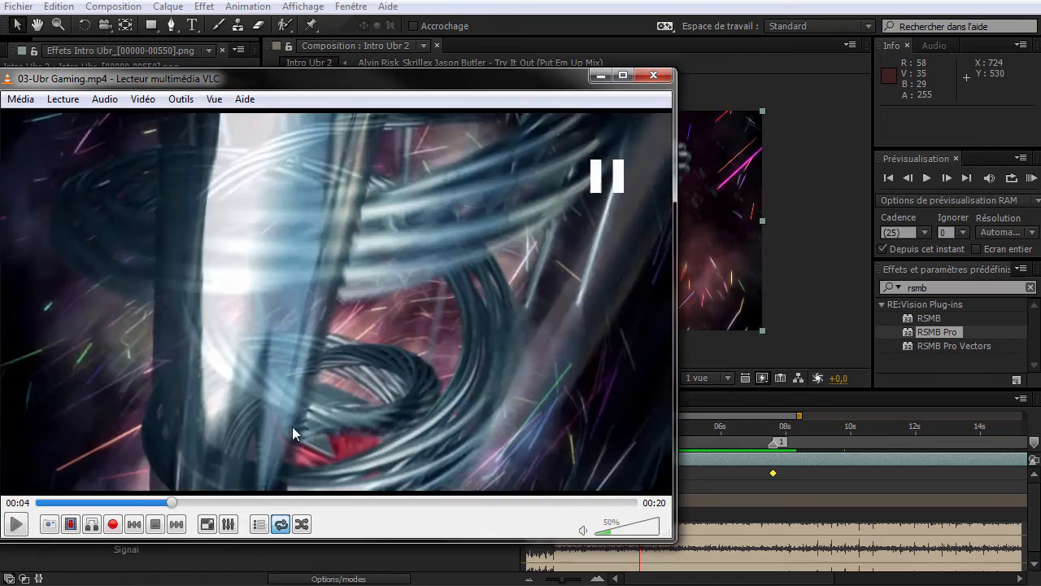
{"action": "left_click", "coordinate": [114, 502]}
{"action": "key", "text": "space"}
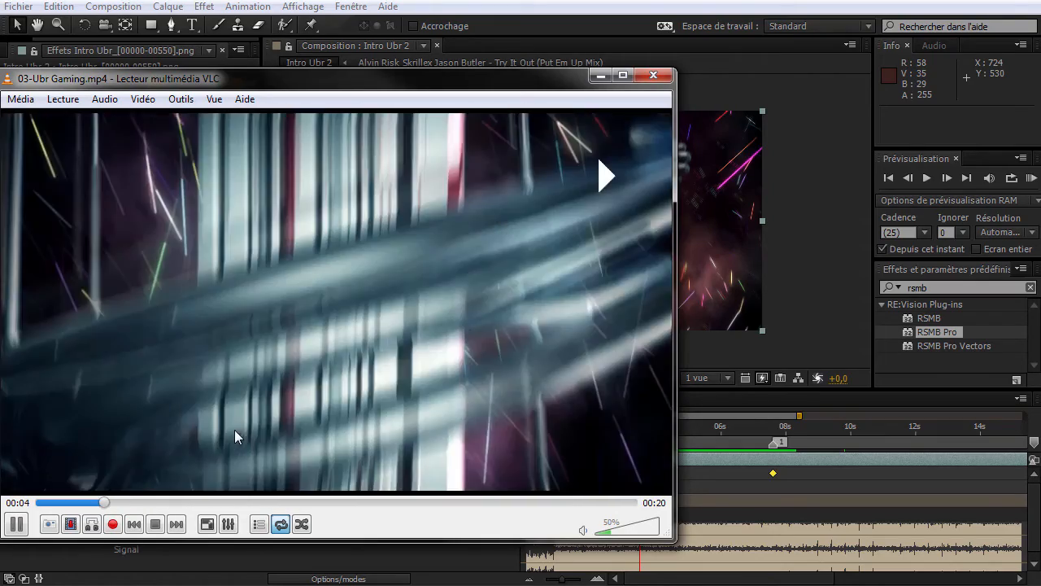
{"action": "key", "text": "space"}
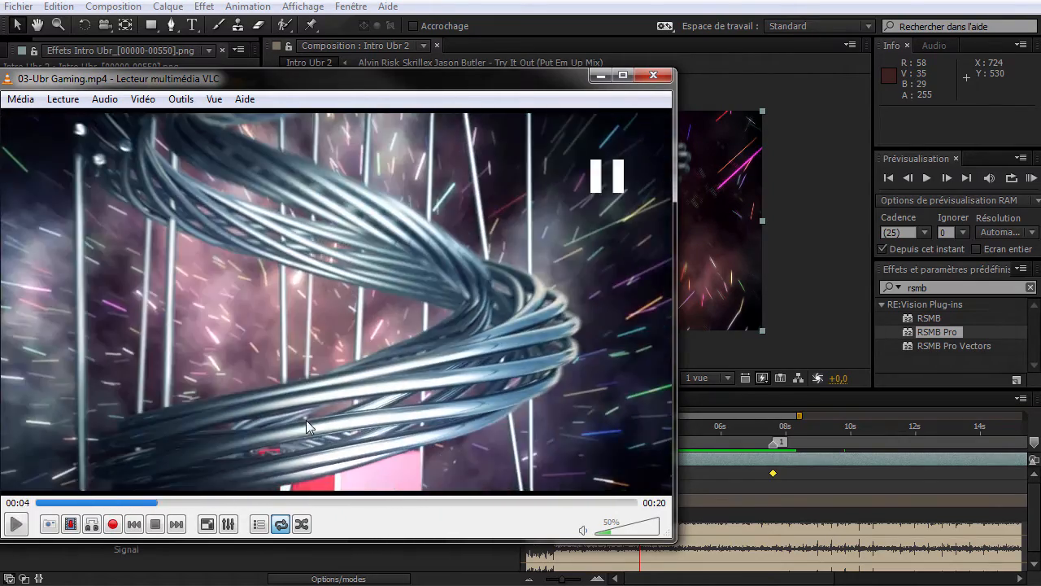
{"action": "left_click", "coordinate": [128, 503]}
{"action": "key", "text": "space"}
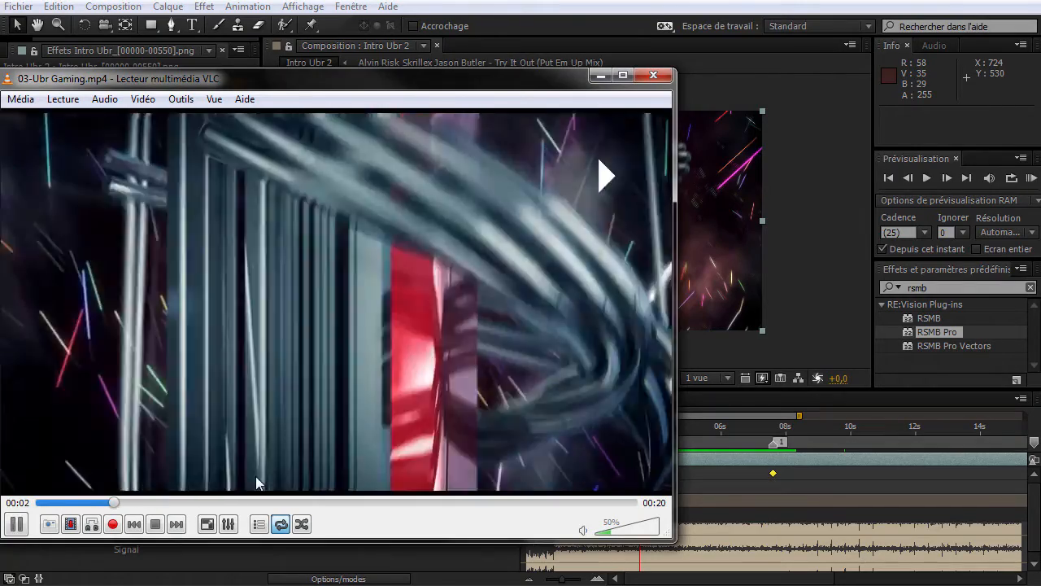
{"action": "key", "text": "space"}
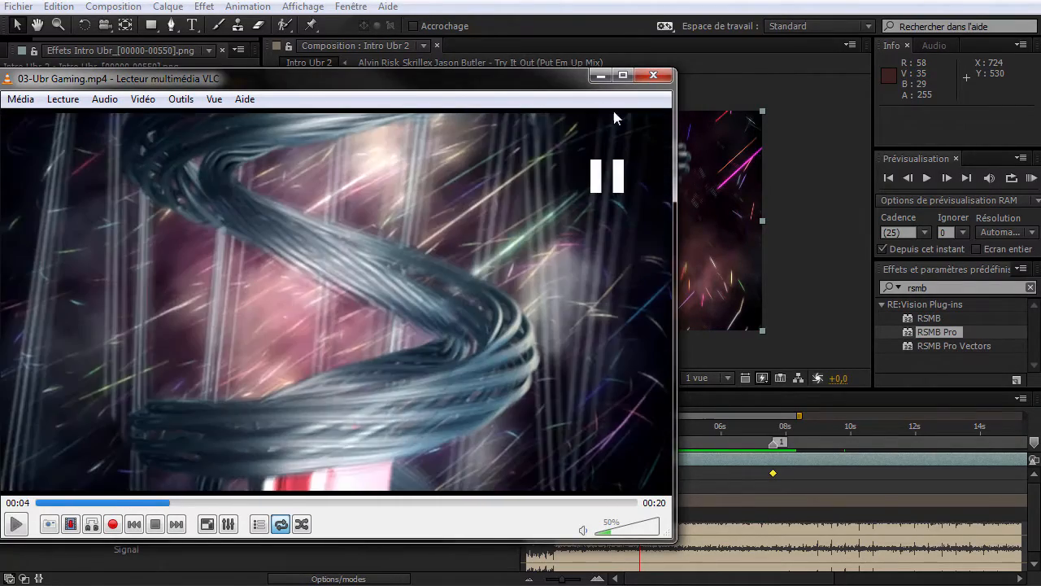
Switch back to After Effects, add marker 2 at 0:00:03:21 and a time-remap keyframe at 0:00:05:07 on the image sequence.
{"action": "left_click", "coordinate": [607, 76]}
{"action": "mouse_move", "coordinate": [648, 437]}
{"action": "left_mouse_down"}
{"action": "mouse_move", "coordinate": [723, 437]}
{"action": "mouse_move", "coordinate": [652, 444]}
{"action": "left_mouse_up"}
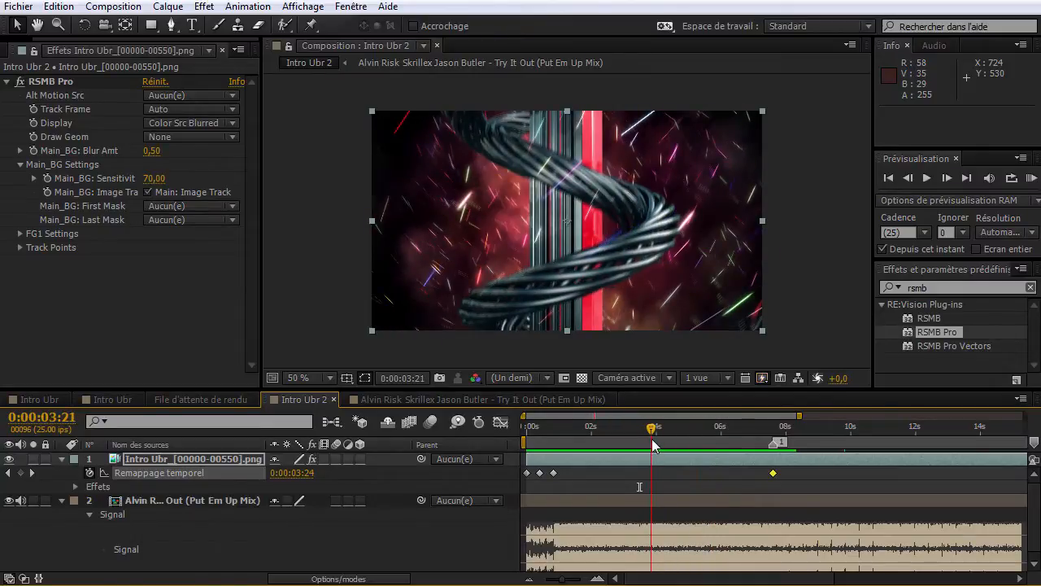
{"action": "mouse_move", "coordinate": [1034, 442]}
{"action": "left_mouse_down"}
{"action": "mouse_move", "coordinate": [659, 443]}
{"action": "mouse_move", "coordinate": [738, 444]}
{"action": "mouse_move", "coordinate": [678, 441]}
{"action": "mouse_move", "coordinate": [699, 447]}
{"action": "left_mouse_up"}
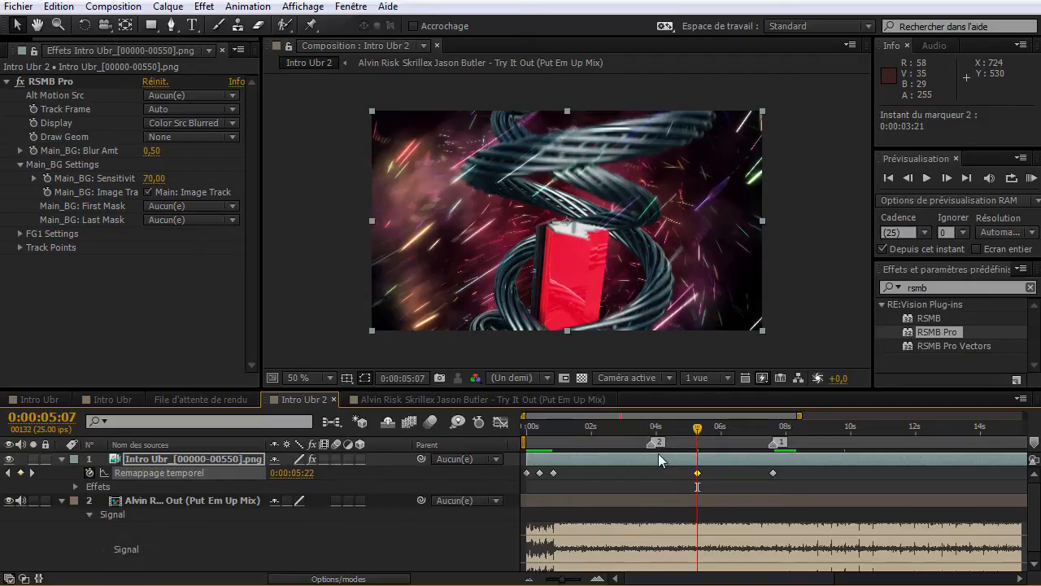
Copy the time-remap keyframe at 0:00:05:07 and paste it at marker 2 at 0:00:03:21.
{"action": "left_click", "coordinate": [648, 428]}
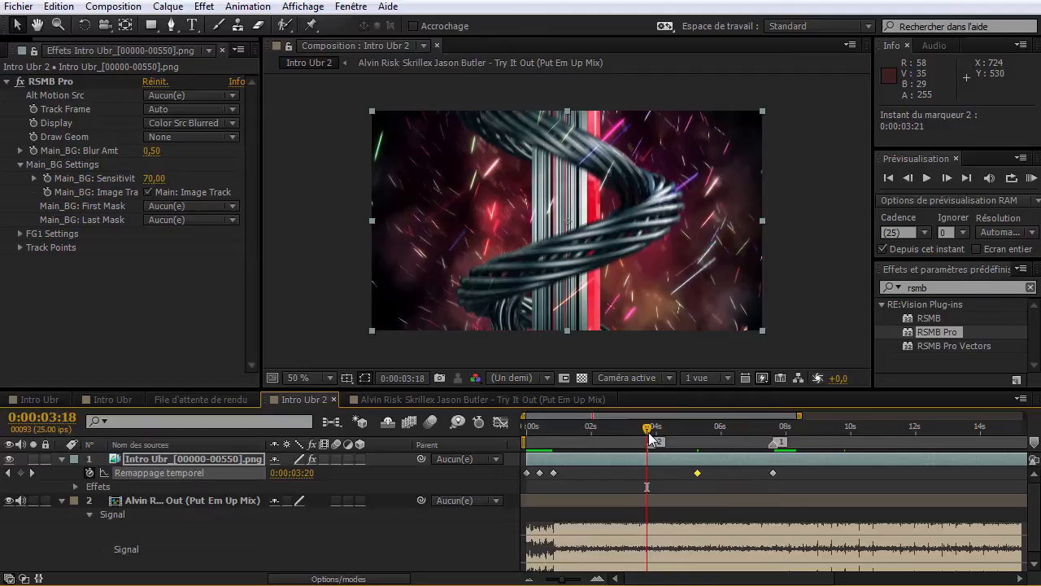
{"action": "left_click_drag", "start_coordinate": [650, 435], "coordinate": [653, 435]}
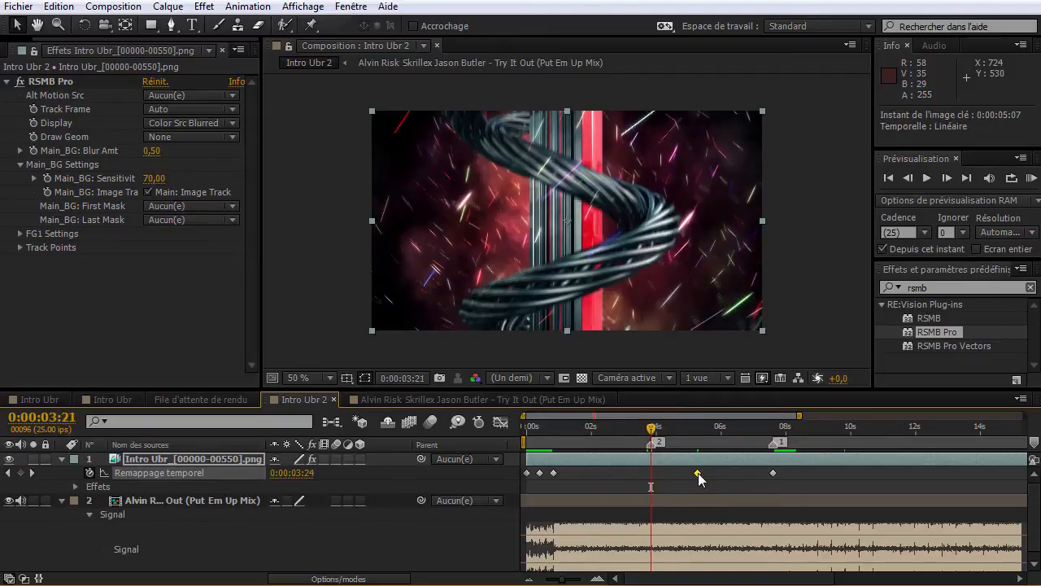
{"action": "key", "text": "ctrl+c"}
{"action": "key", "text": "ctrl+v"}
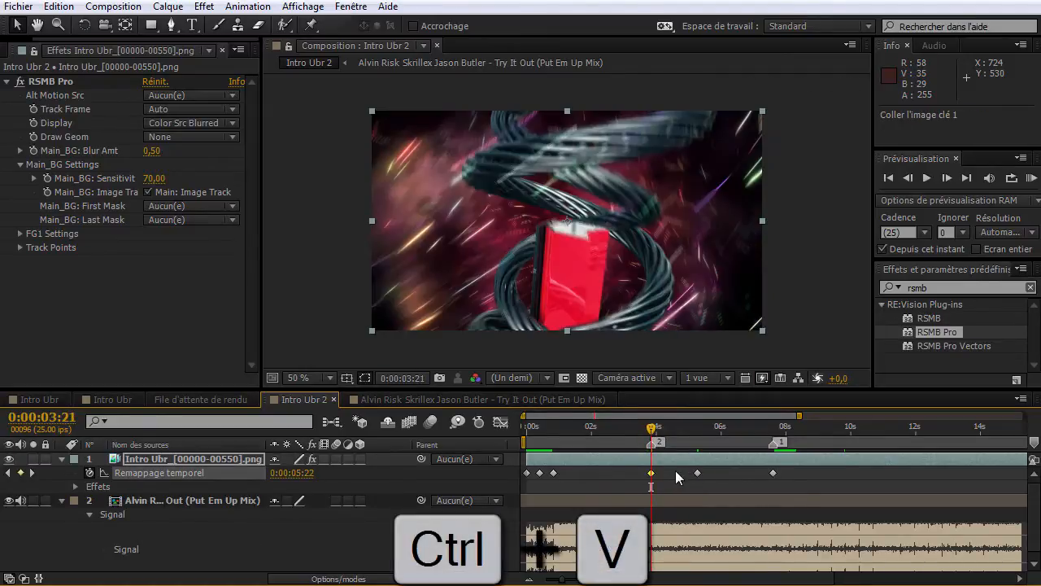
Add a time-remap keyframe at 0:00:04:14 with the source time set to 0:00:04:19.
{"action": "left_click_drag", "start_coordinate": [648, 433], "coordinate": [675, 455]}
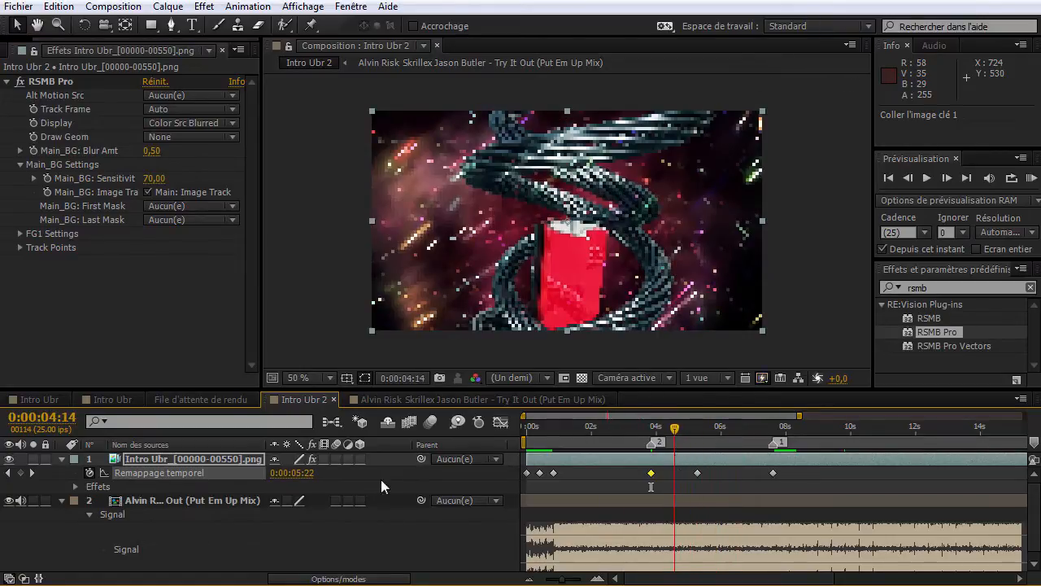
{"action": "left_click_drag", "start_coordinate": [304, 473], "coordinate": [301, 473]}
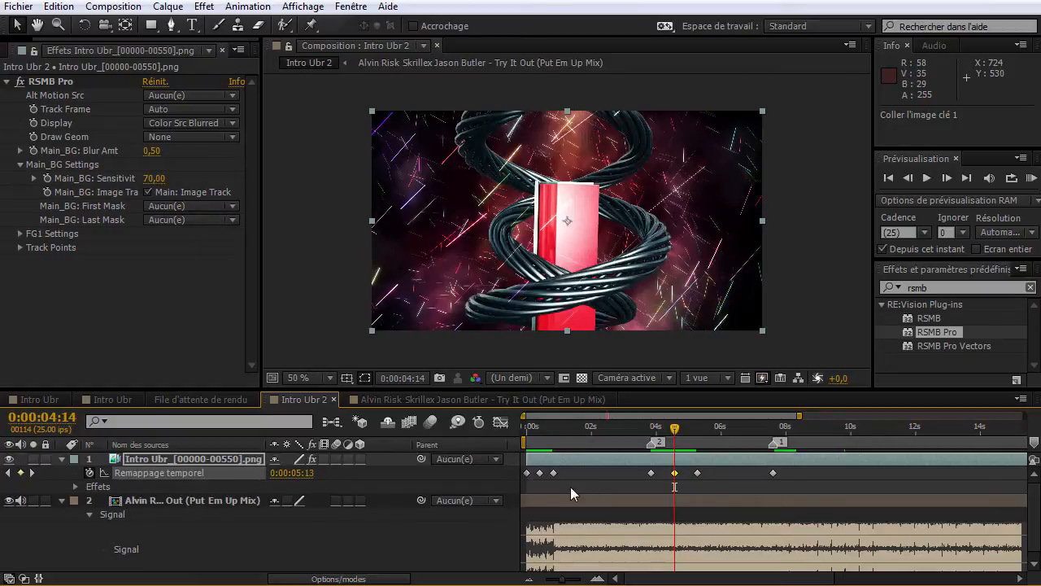
{"action": "left_click_drag", "start_coordinate": [643, 422], "coordinate": [682, 443]}
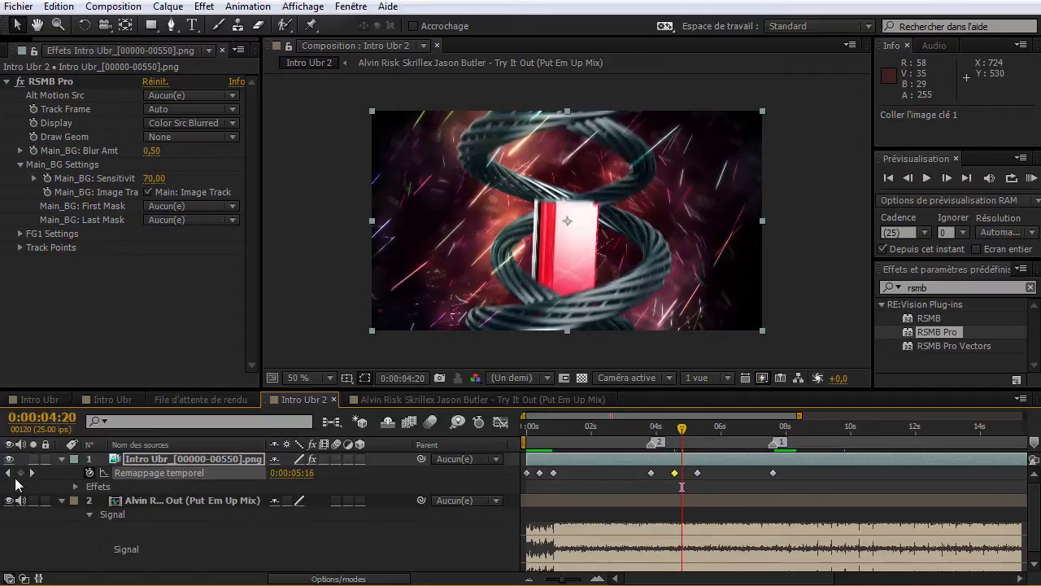
{"action": "key", "text": "j"}
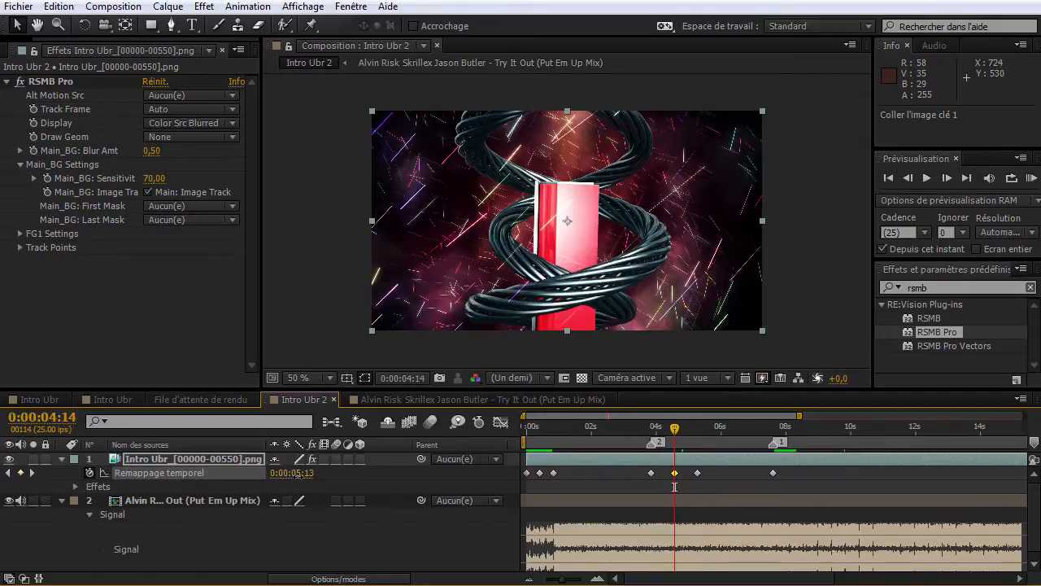
{"action": "left_click_drag", "start_coordinate": [300, 477], "coordinate": [293, 475]}
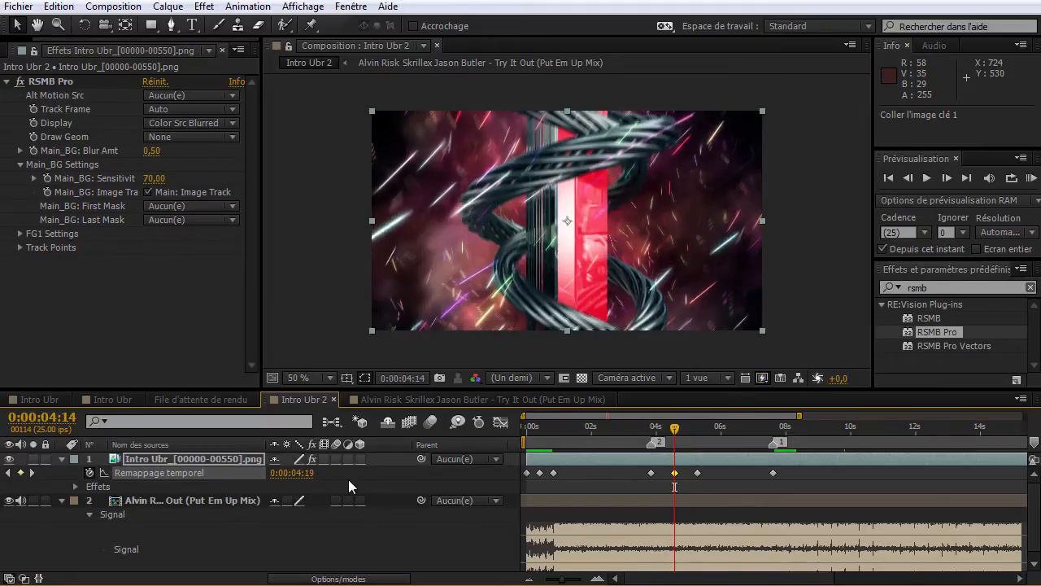
Play a RAM preview of the retimed sequence from the start and inspect the frames up to 0:00:04:11.
{"action": "key", "text": "Home"}
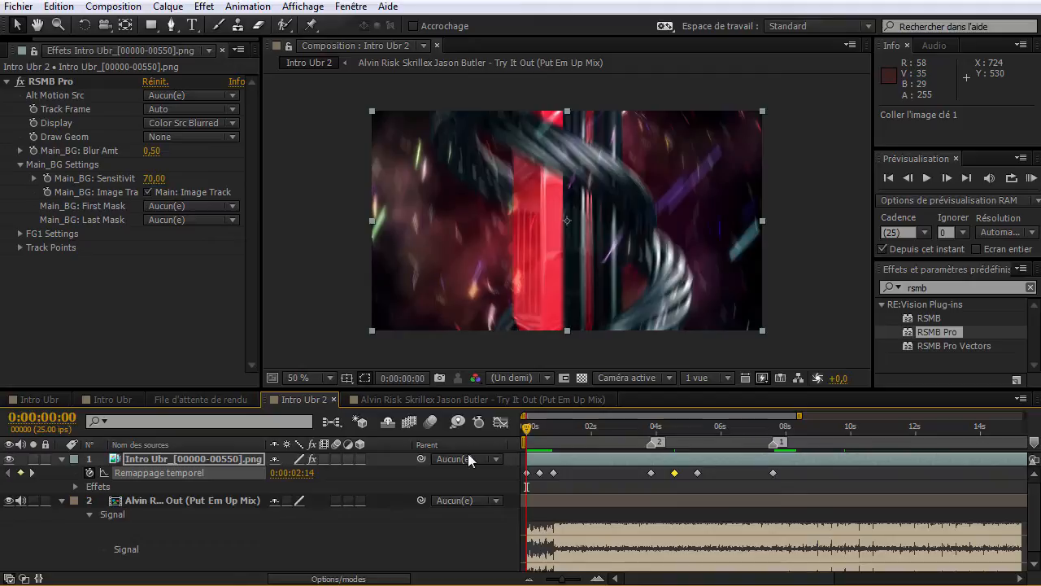
{"action": "key", "text": "KP_0"}
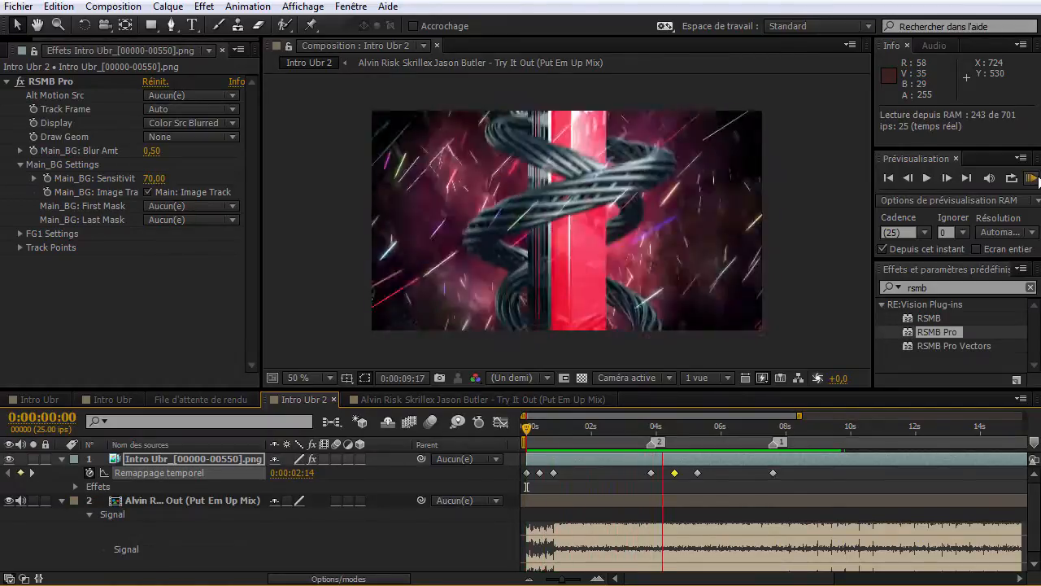
{"action": "left_click", "coordinate": [1037, 178]}
{"action": "left_click_drag", "start_coordinate": [603, 434], "coordinate": [672, 441]}
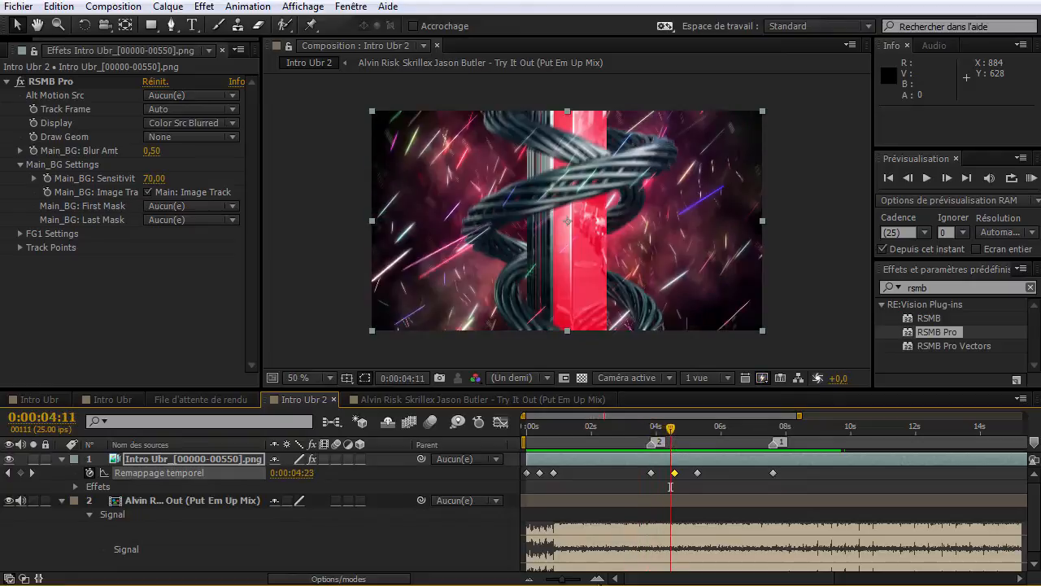
Play RAM previews of the sequence from 0:00:02:01 and from 0:00:02:09 to check the timing before marker 2.
{"action": "left_click", "coordinate": [597, 578]}
{"action": "left_click_drag", "start_coordinate": [672, 441], "coordinate": [547, 442]}
{"action": "left_click", "coordinate": [531, 580]}
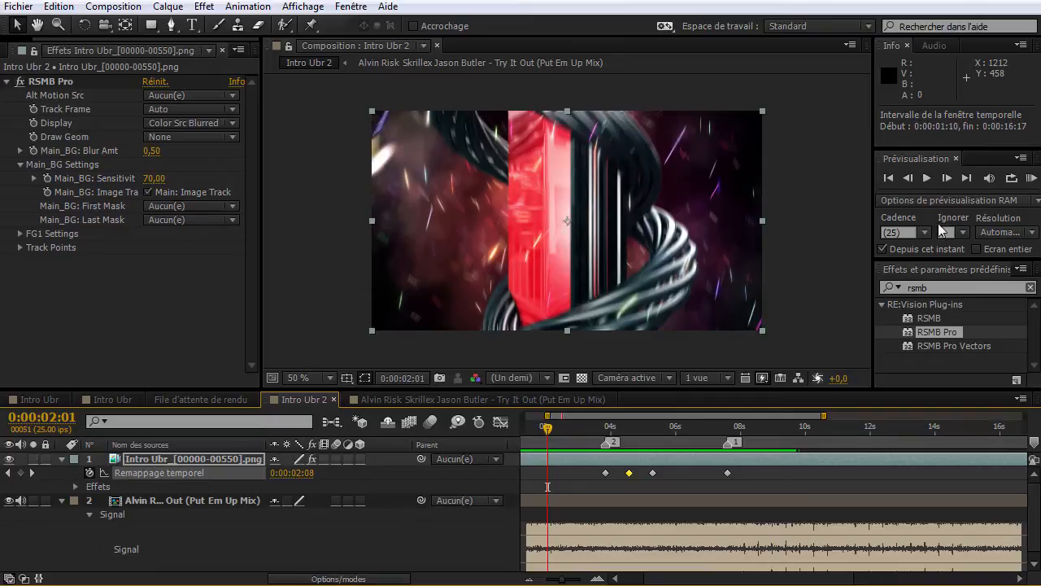
{"action": "left_click", "coordinate": [1028, 180]}
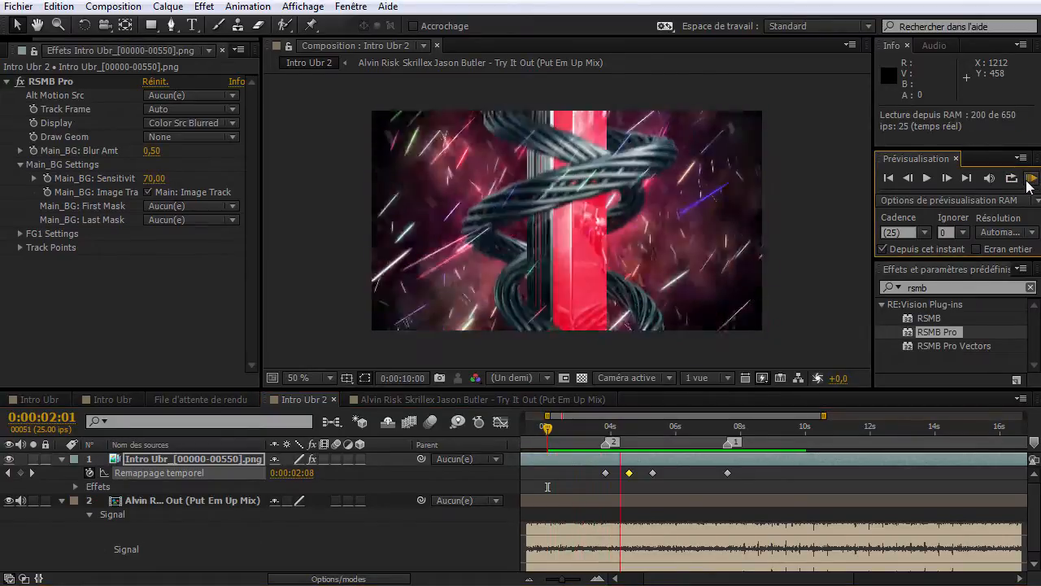
{"action": "left_click", "coordinate": [1028, 184]}
{"action": "mouse_move", "coordinate": [553, 438]}
{"action": "left_mouse_down"}
{"action": "mouse_move", "coordinate": [576, 438]}
{"action": "mouse_move", "coordinate": [557, 438]}
{"action": "left_mouse_up"}
{"action": "left_click", "coordinate": [1031, 178]}
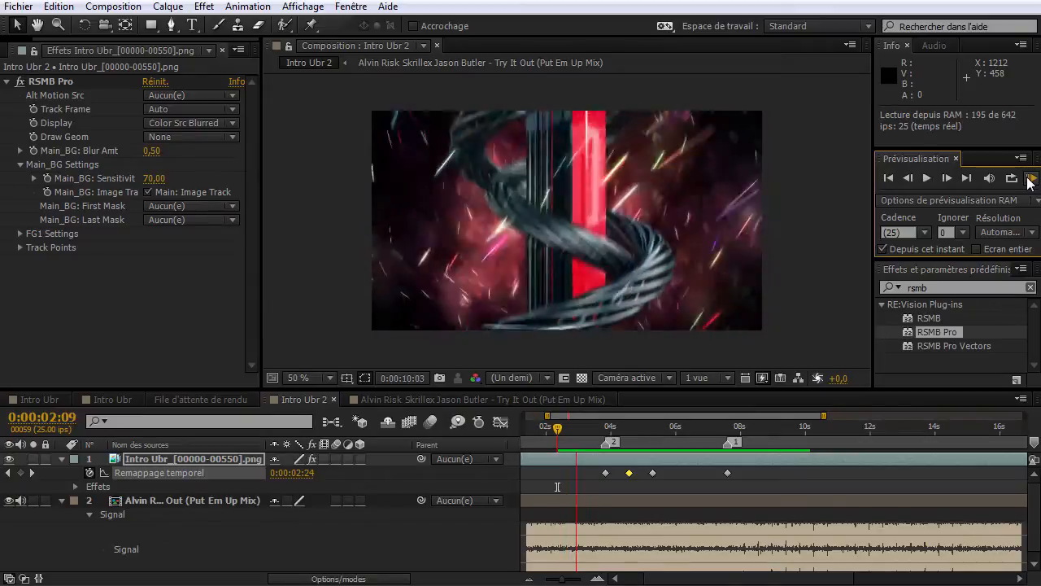
{"action": "left_click", "coordinate": [1030, 180]}
Enlarge the time scale around 0:00:02:20 and play the music alone from there back to 0:00:02:10 to locate the beat.
{"action": "left_click_drag", "start_coordinate": [577, 440], "coordinate": [572, 441]}
{"action": "left_click", "coordinate": [598, 578]}
{"action": "left_click", "coordinate": [598, 578]}
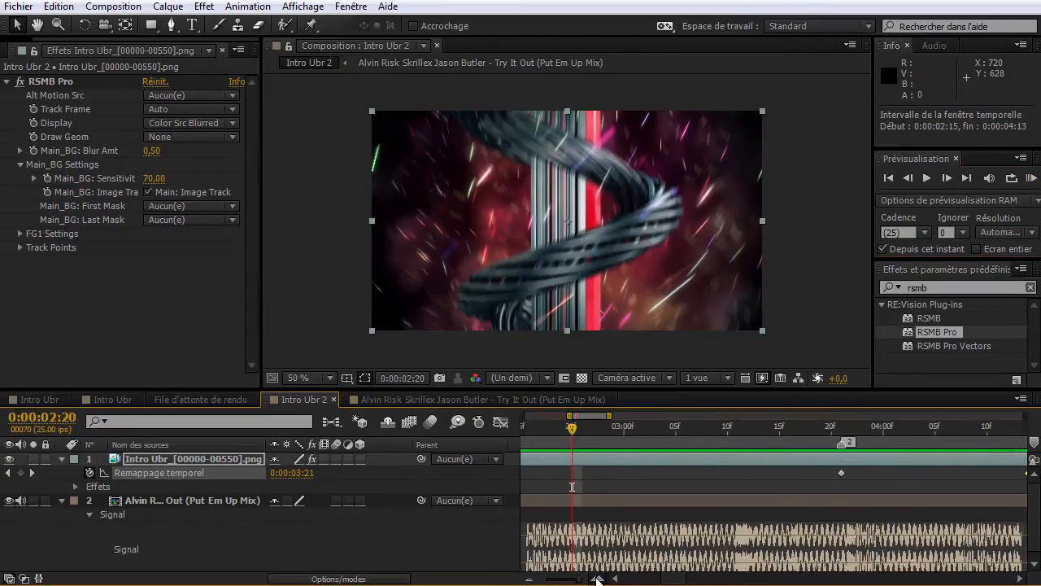
{"action": "left_click", "coordinate": [598, 578]}
{"action": "left_click", "coordinate": [526, 580]}
{"action": "key", "text": "KP_Decimal"}
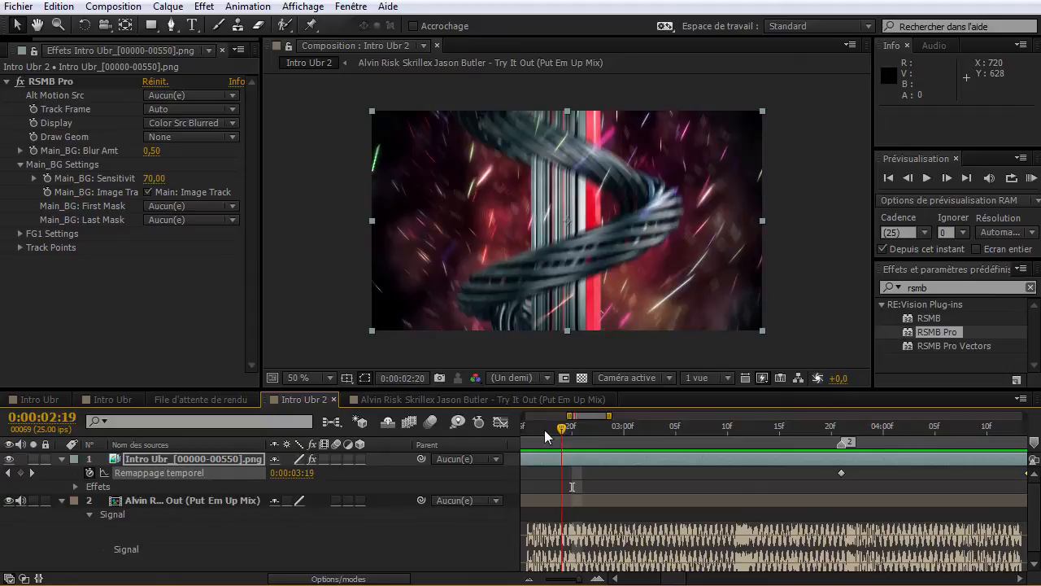
{"action": "left_click", "coordinate": [543, 428]}
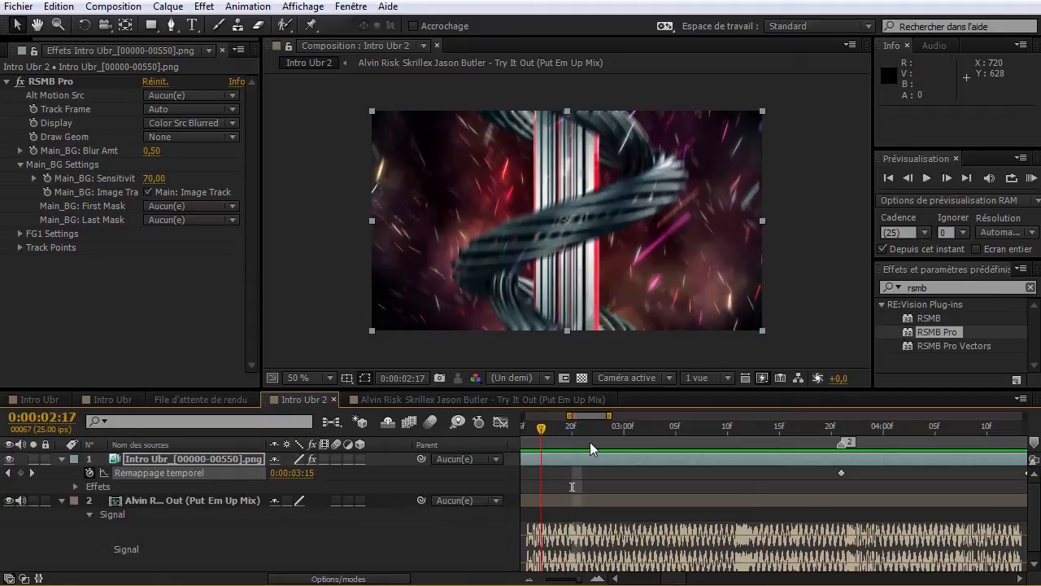
{"action": "left_click_drag", "start_coordinate": [569, 416], "coordinate": [563, 416]}
{"action": "left_click", "coordinate": [543, 429]}
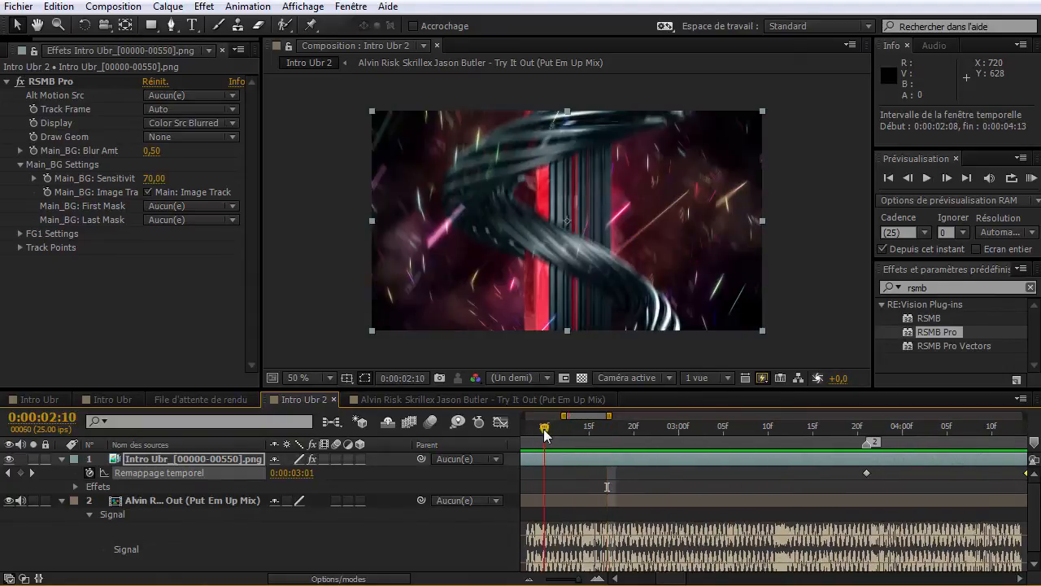
{"action": "key", "text": "KP_Decimal"}
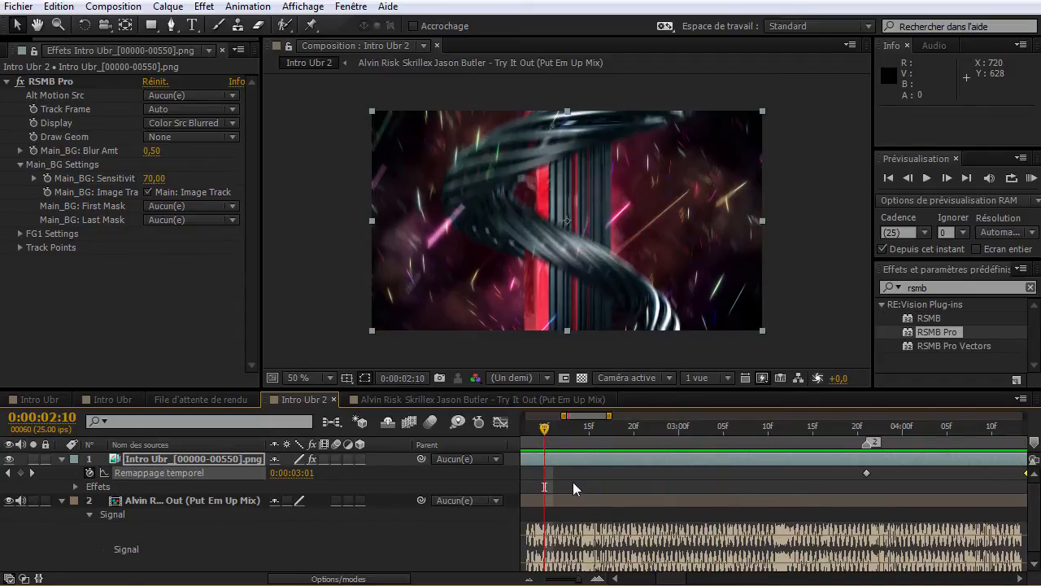
{"action": "key", "text": "KP_Decimal"}
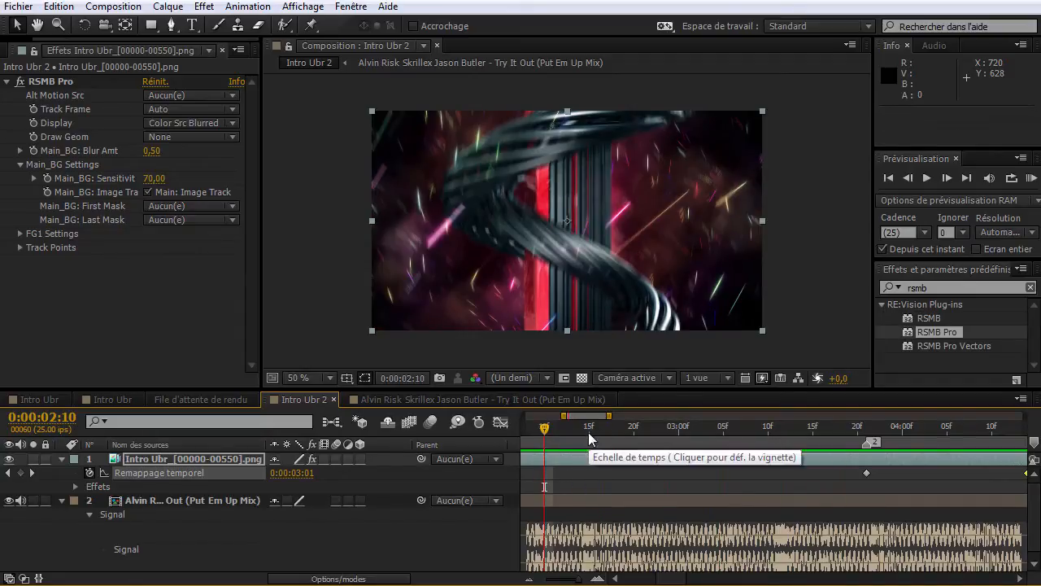
Add time-remap keyframes on the beats at 0:00:02:15 and 0:00:03:12.
{"action": "left_click", "coordinate": [589, 428]}
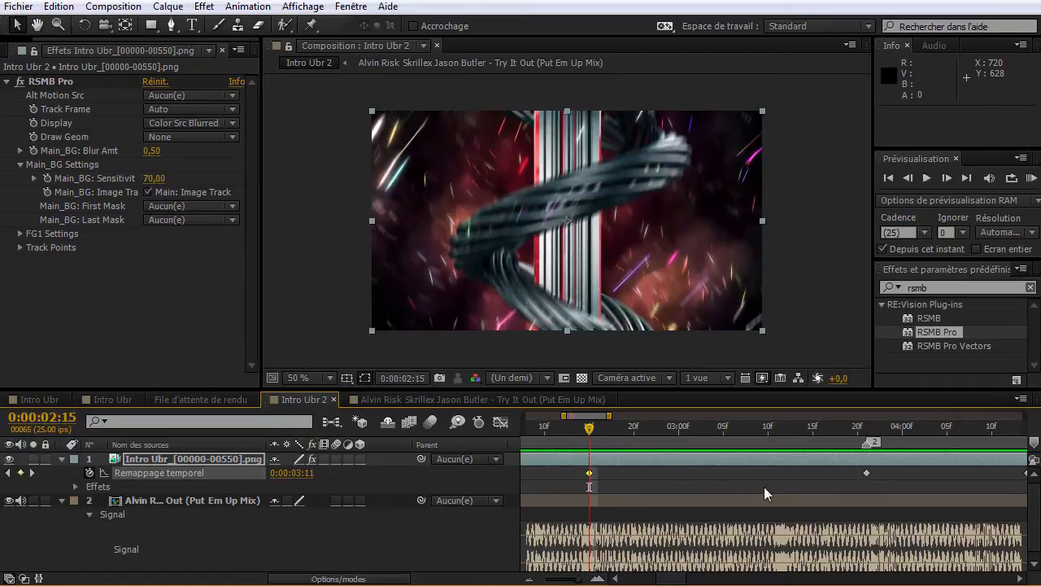
{"action": "key", "text": "KP_Decimal"}
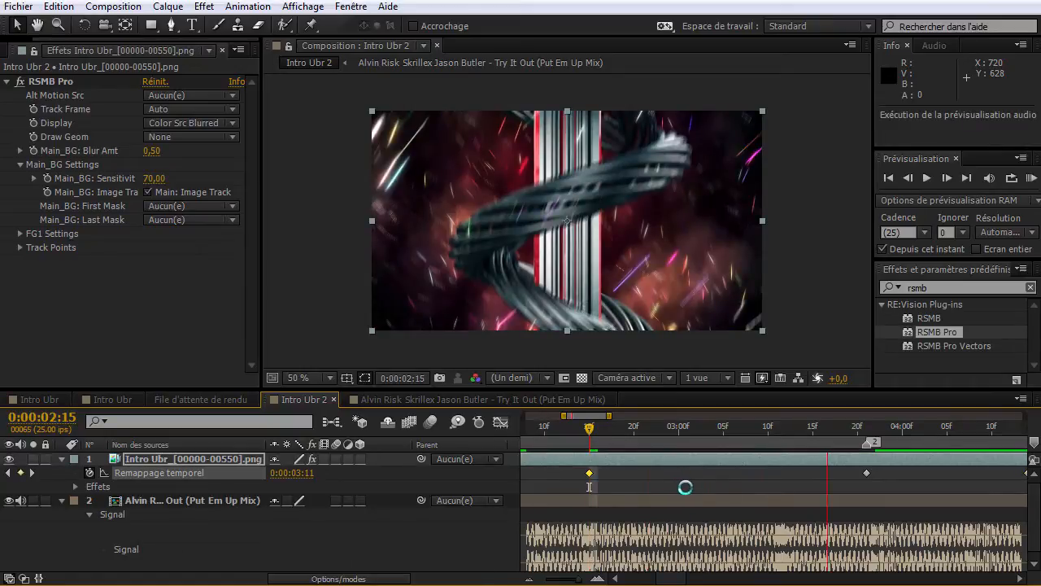
{"action": "left_click", "coordinate": [786, 426]}
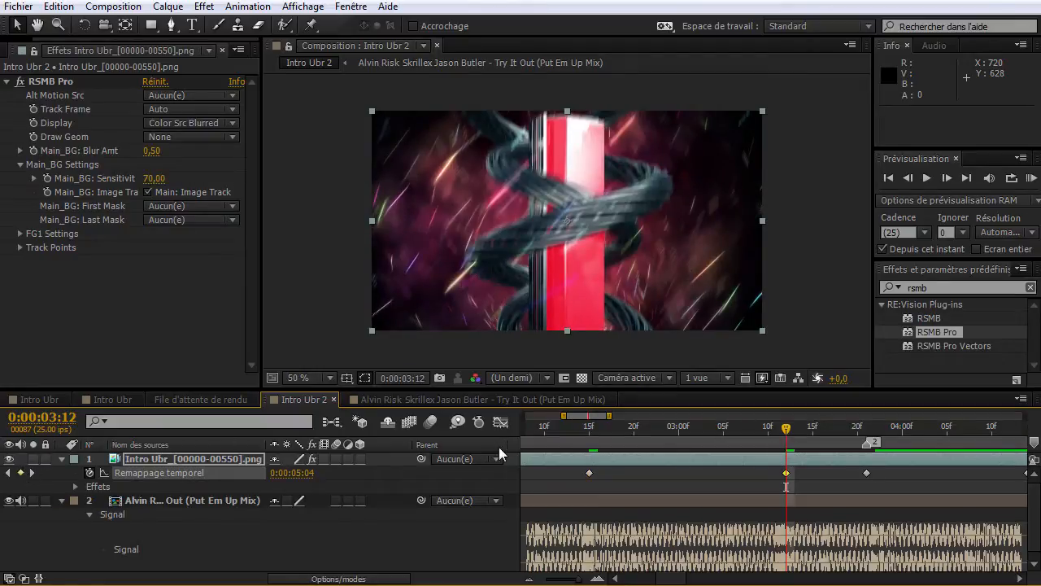
Replay the music from 0:00:02:11, widen the visible timeline range and undo the accidental move of marker 2.
{"action": "left_click", "coordinate": [553, 429]}
{"action": "key", "text": "KP_Decimal"}
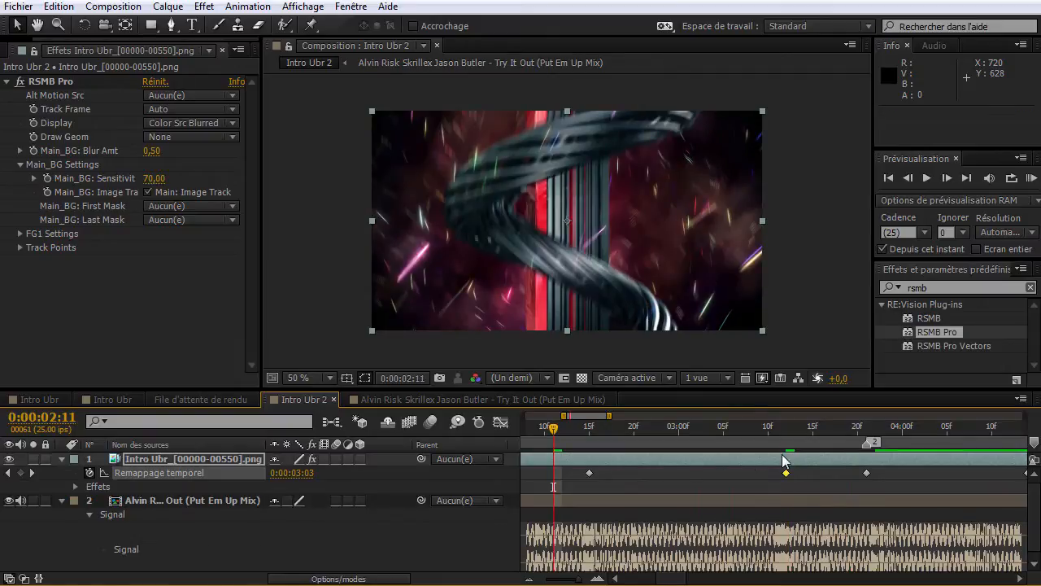
{"action": "left_click_drag", "start_coordinate": [585, 439], "coordinate": [643, 464]}
{"action": "mouse_move", "coordinate": [612, 416]}
{"action": "left_mouse_down"}
{"action": "mouse_move", "coordinate": [670, 417]}
{"action": "mouse_move", "coordinate": [674, 441]}
{"action": "left_mouse_up"}
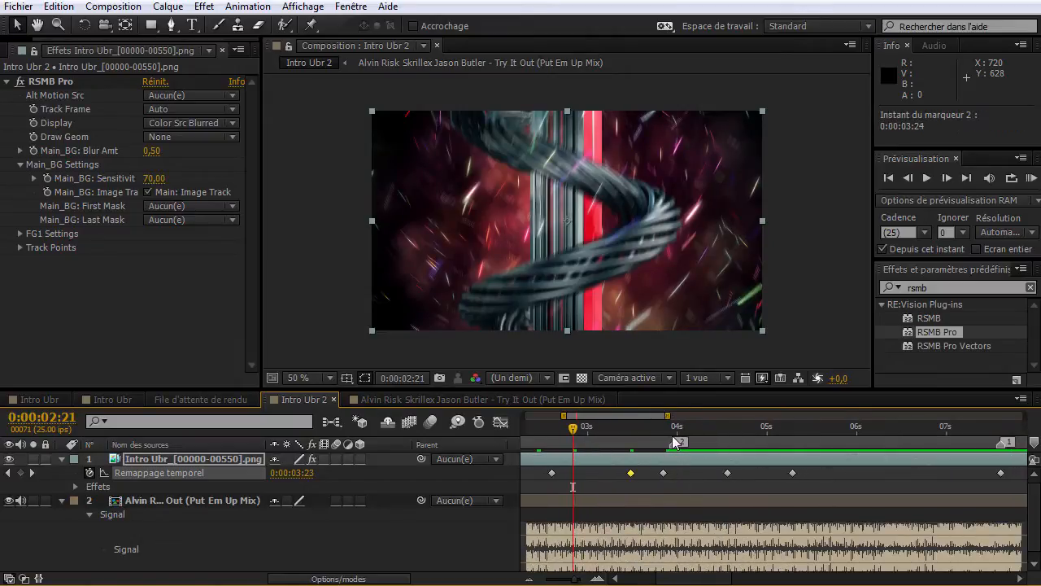
{"action": "key", "text": "ctrl+z"}
Add time-remap keyframes with adjusted source times at 0:00:02:23 and 0:00:03:05, setting the latter to 0:00:05:16.
{"action": "left_click_drag", "start_coordinate": [640, 438], "coordinate": [581, 456]}
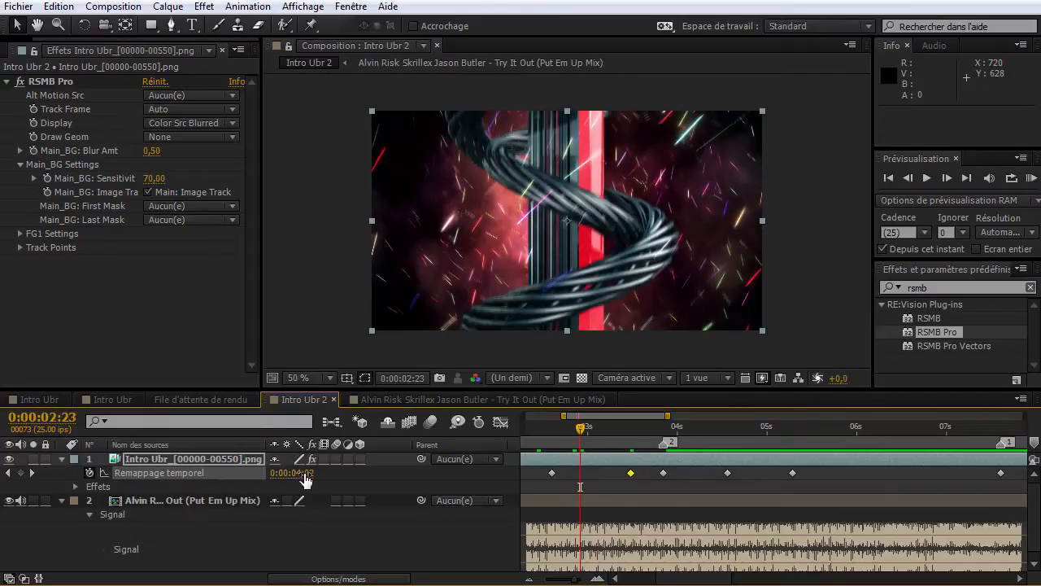
{"action": "left_click_drag", "start_coordinate": [301, 473], "coordinate": [292, 472]}
{"action": "left_click_drag", "start_coordinate": [591, 453], "coordinate": [605, 440]}
{"action": "left_click_drag", "start_coordinate": [298, 473], "coordinate": [304, 473]}
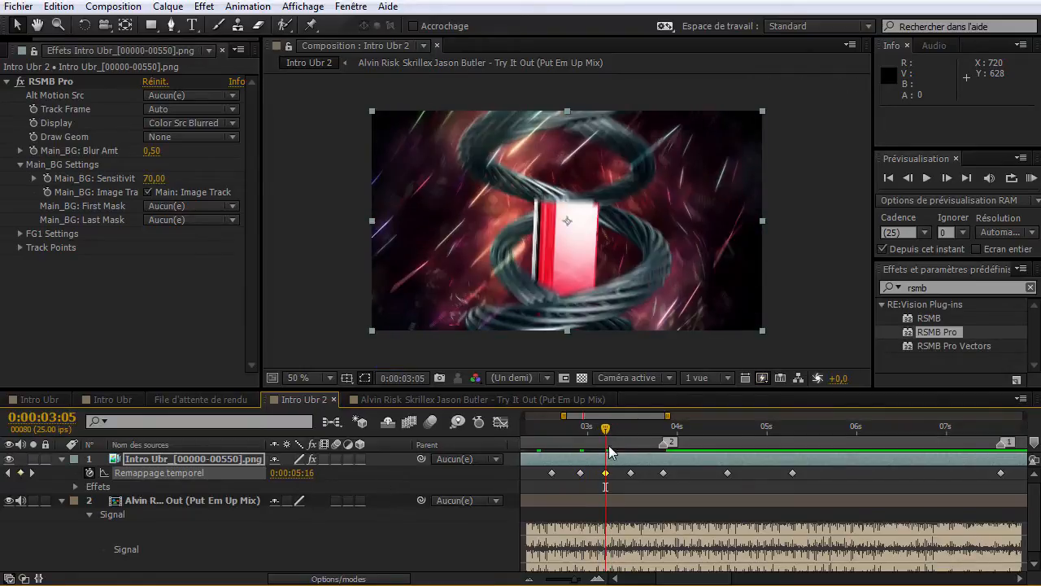
Play a RAM preview from 0:00:01:23 to check the time-remapped sequence against the music.
{"action": "left_click_drag", "start_coordinate": [607, 440], "coordinate": [535, 456]}
{"action": "left_click_drag", "start_coordinate": [565, 416], "coordinate": [548, 416]}
{"action": "left_click", "coordinate": [561, 429]}
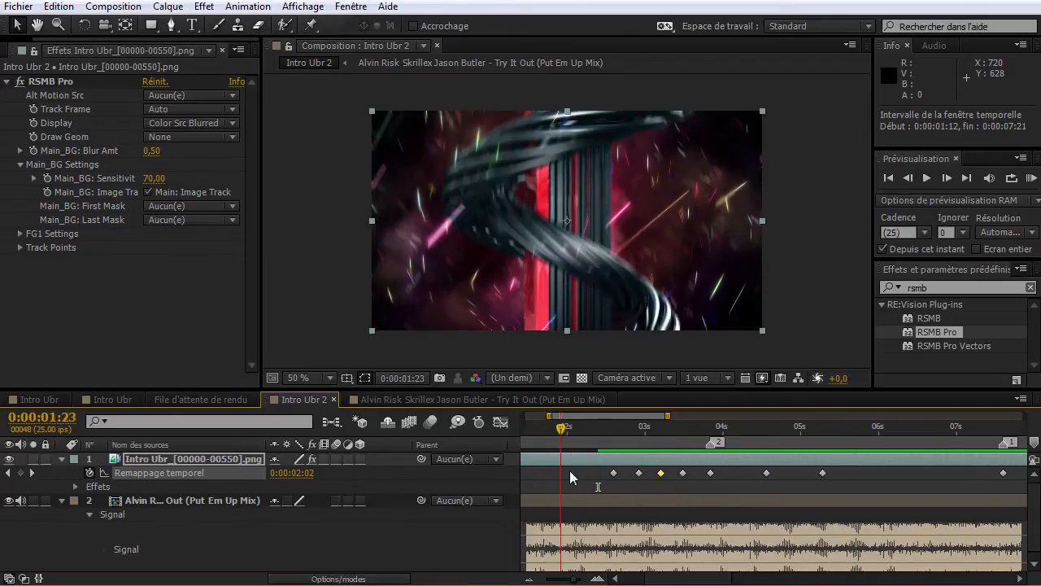
{"action": "key", "text": "KP_0"}
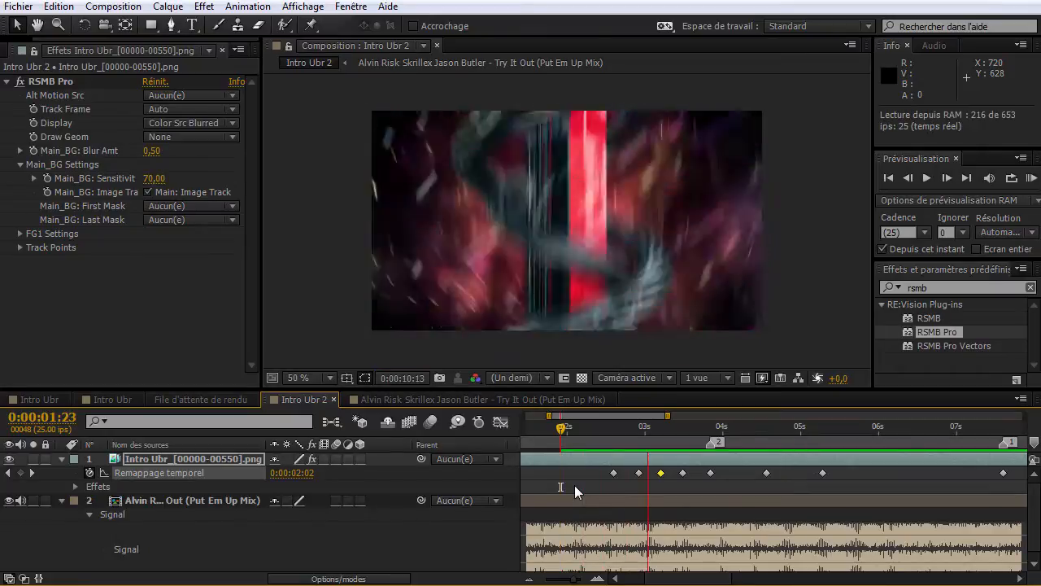
Set the time-remap value of the keyframe at 0:00:02:23 to 0:00:02:15 and preview the change from 0:00:02:00.
{"action": "left_click_drag", "start_coordinate": [594, 439], "coordinate": [638, 453]}
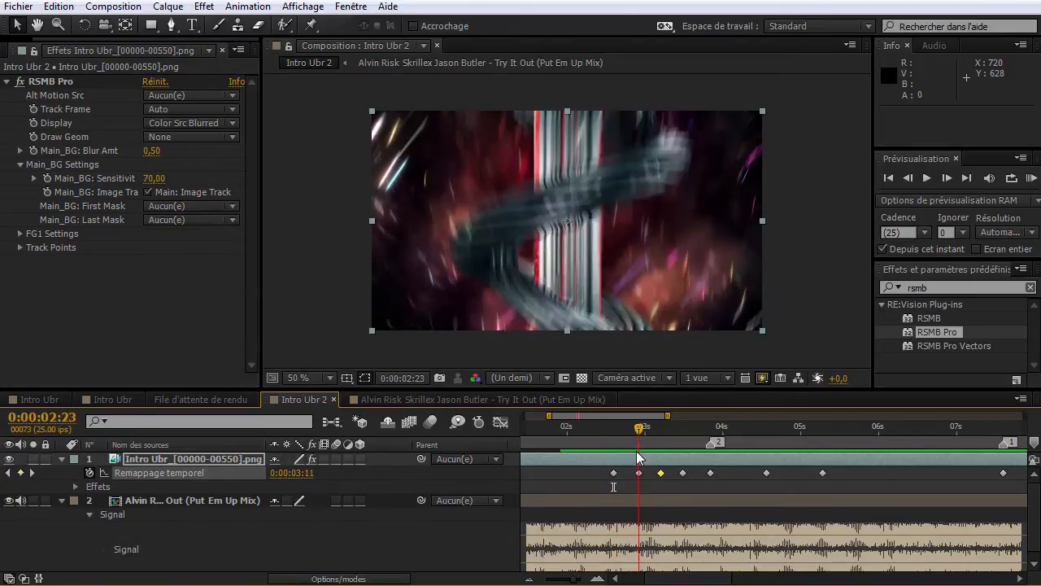
{"action": "left_click_drag", "start_coordinate": [315, 475], "coordinate": [300, 478]}
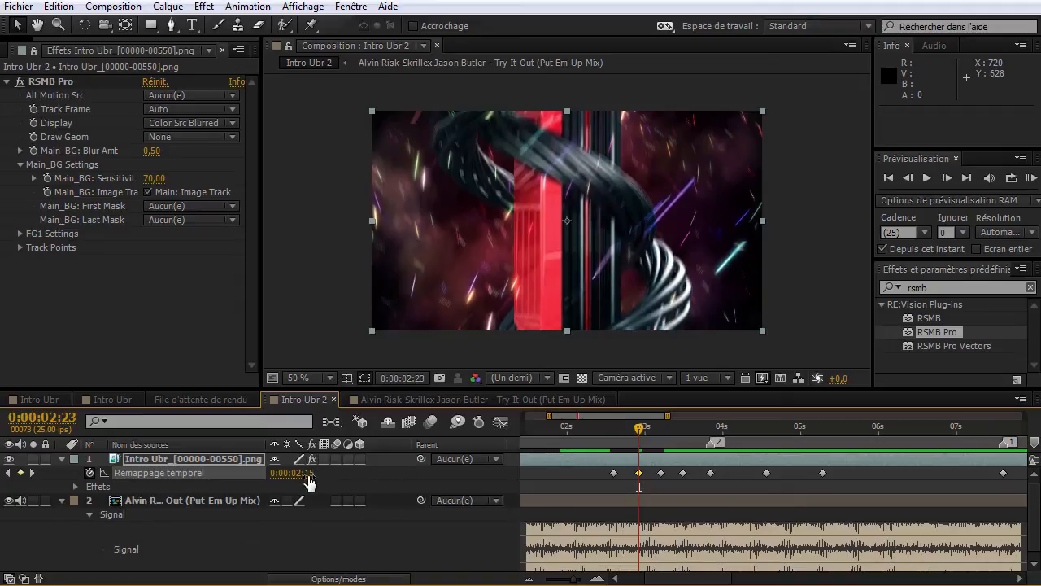
{"action": "left_click", "coordinate": [569, 438]}
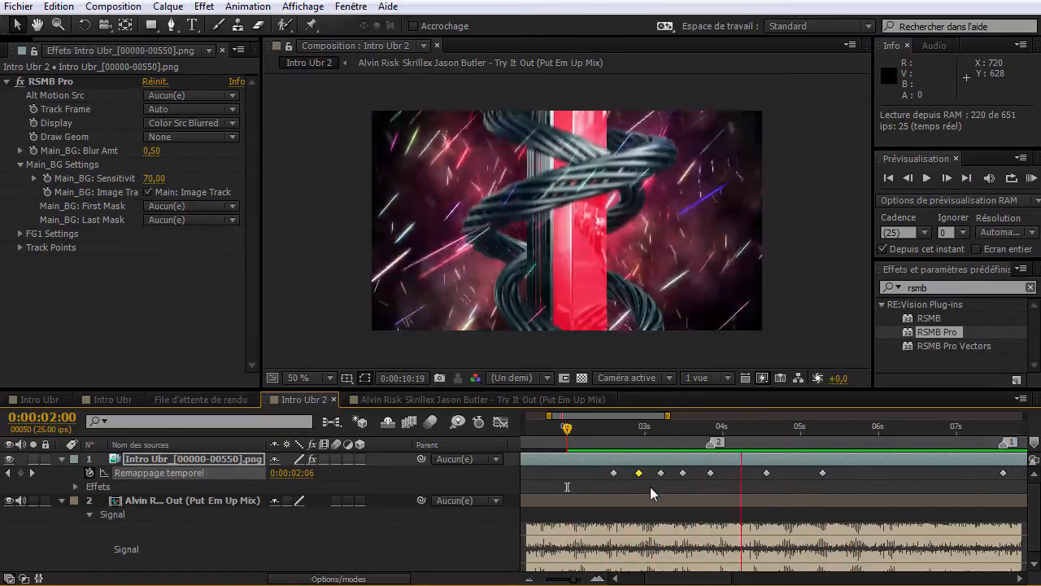
{"action": "key", "text": "space"}
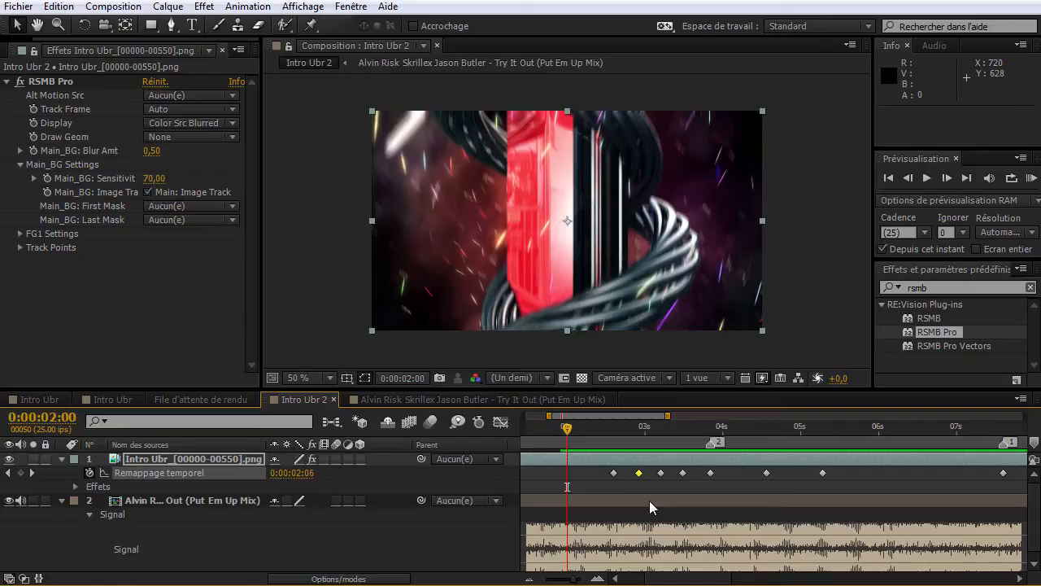
Preview the section around marker 1 from 0:00:05:03 and inspect the logo frame at 0:00:09:16.
{"action": "left_click_drag", "start_coordinate": [655, 435], "coordinate": [810, 480]}
{"action": "left_click_drag", "start_coordinate": [656, 421], "coordinate": [714, 419]}
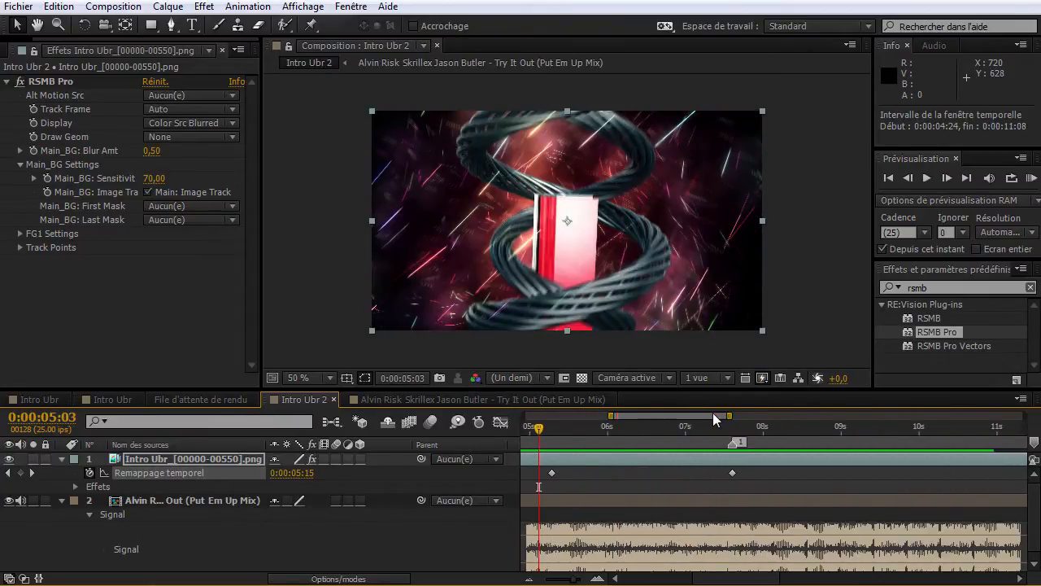
{"action": "key", "text": "KP_0"}
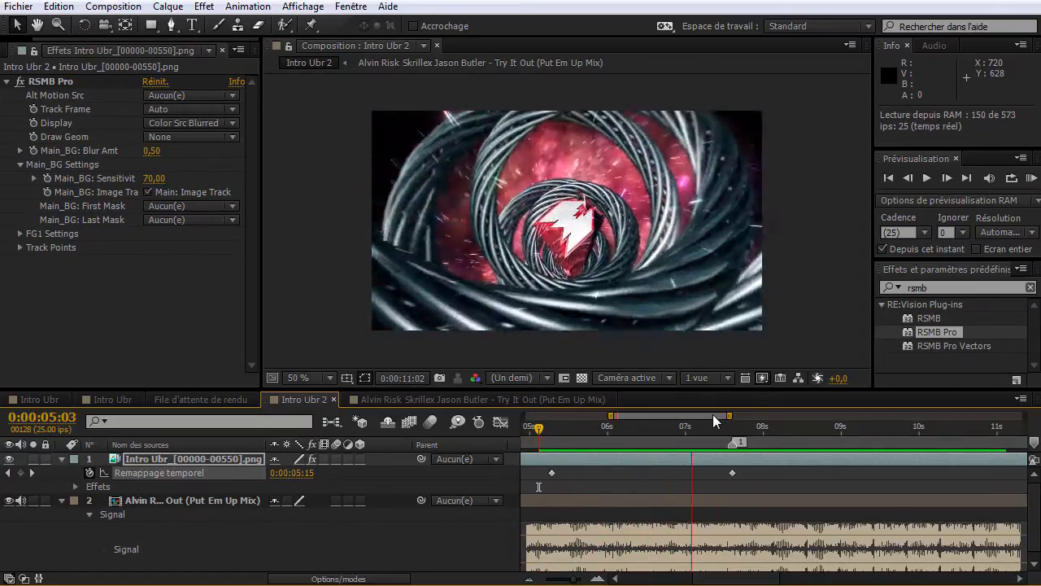
{"action": "left_click", "coordinate": [658, 436]}
{"action": "left_click_drag", "start_coordinate": [658, 436], "coordinate": [893, 462]}
Switch to VLC, play 03-Ubr Gaming.mp4 around 00:07 to 00:08 to examine the logo reveal, and return to After Effects.
{"action": "key", "text": "alt+Tab"}
{"action": "left_click_drag", "start_coordinate": [301, 62], "coordinate": [304, 83]}
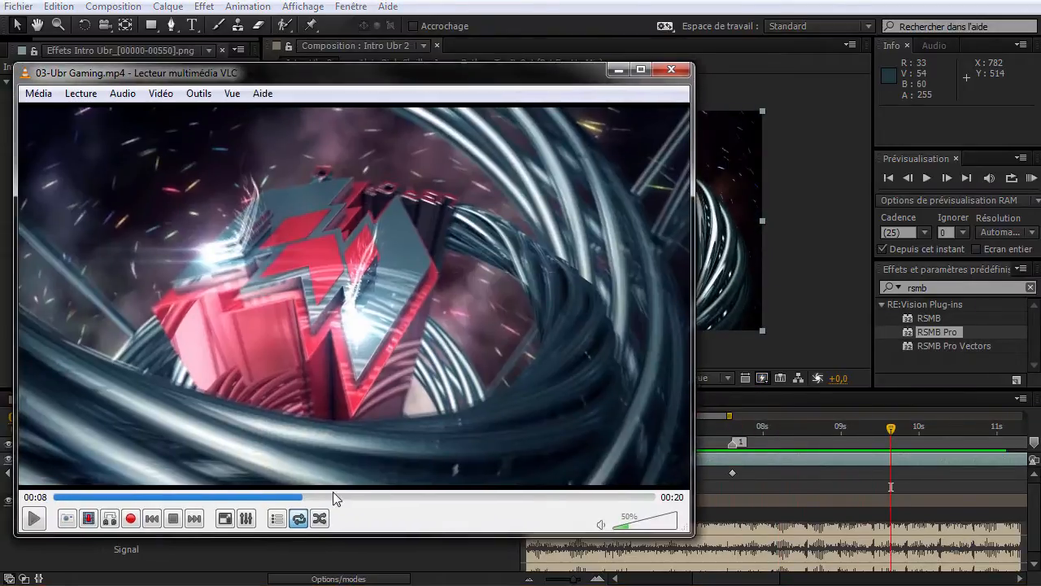
{"action": "left_click", "coordinate": [33, 520]}
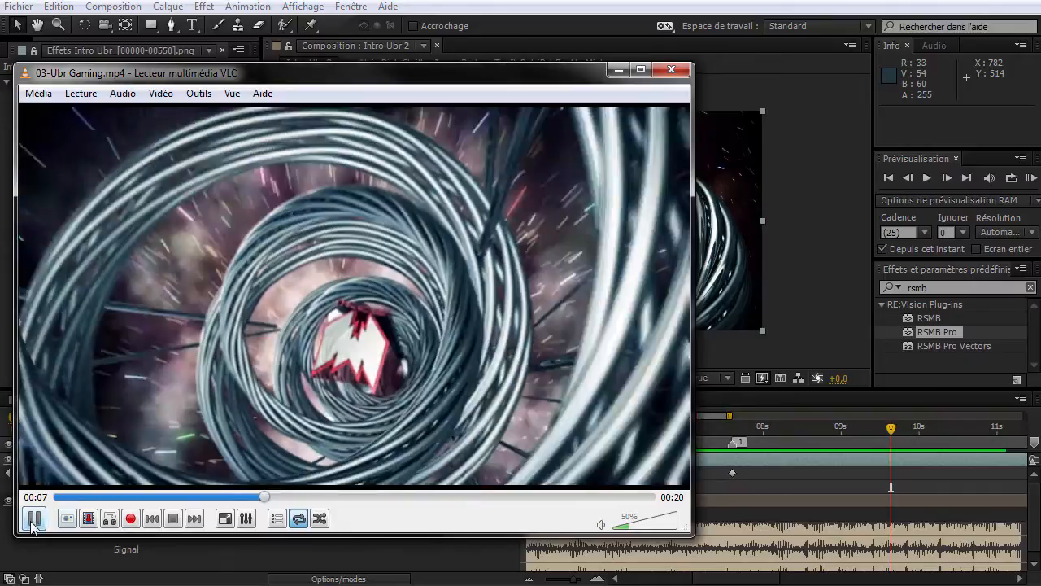
{"action": "left_click", "coordinate": [33, 522]}
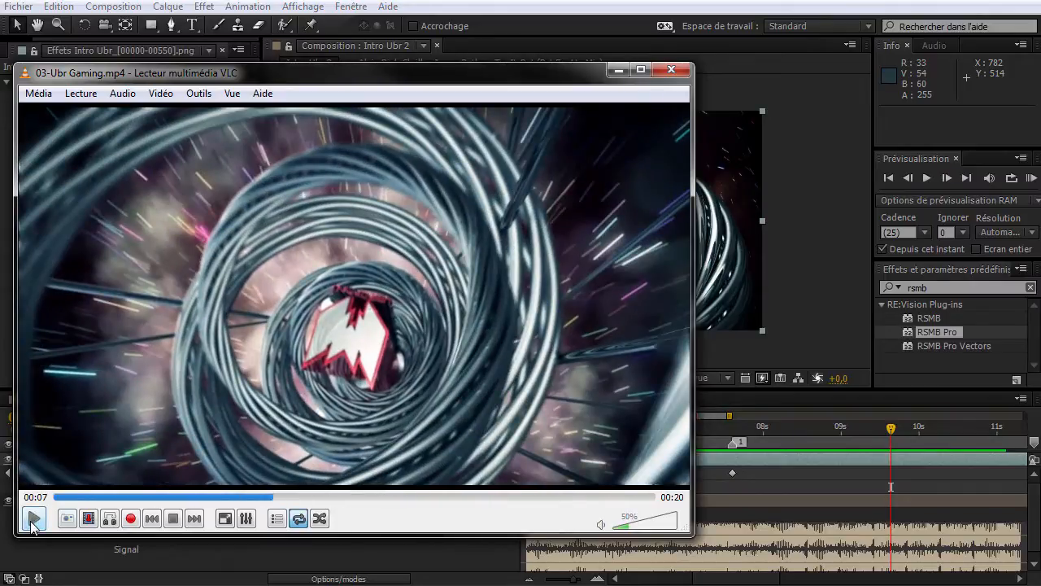
{"action": "left_click", "coordinate": [32, 523]}
{"action": "left_click", "coordinate": [33, 523]}
{"action": "left_click", "coordinate": [280, 497]}
{"action": "left_click", "coordinate": [8, 521]}
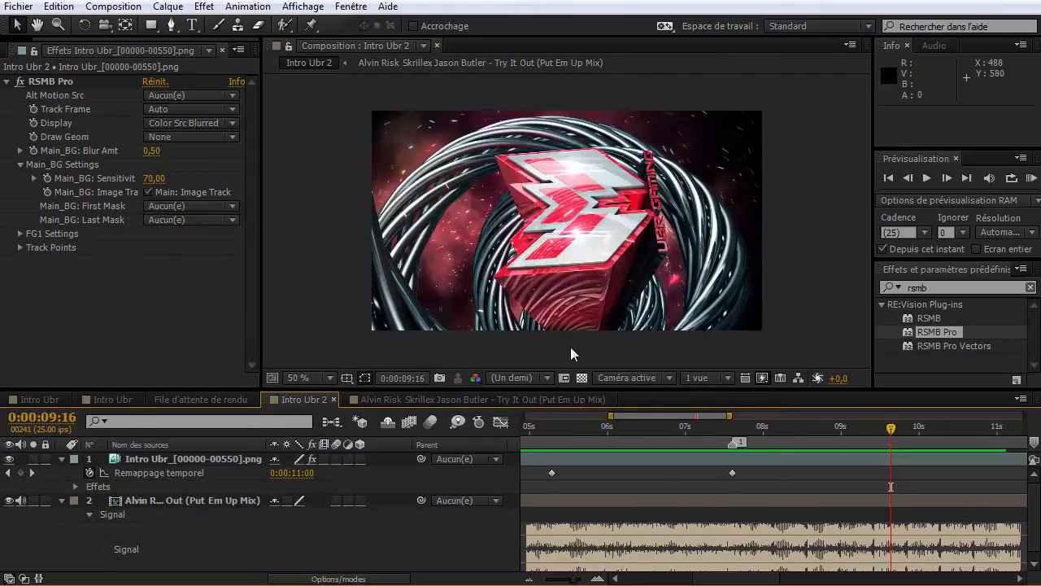
{"action": "key", "text": "alt+Tab"}
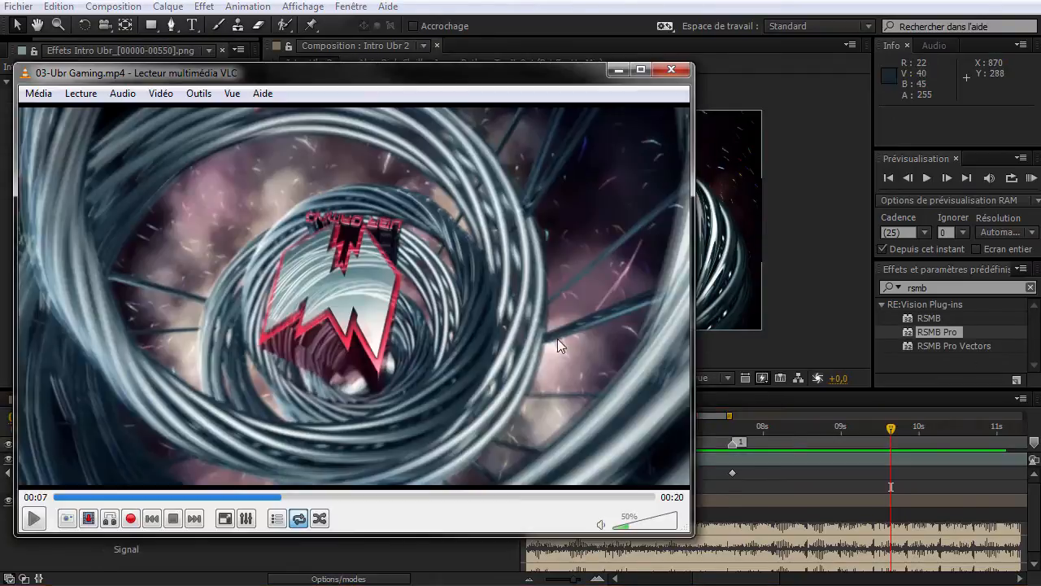
{"action": "left_click", "coordinate": [257, 496]}
{"action": "left_click", "coordinate": [43, 519]}
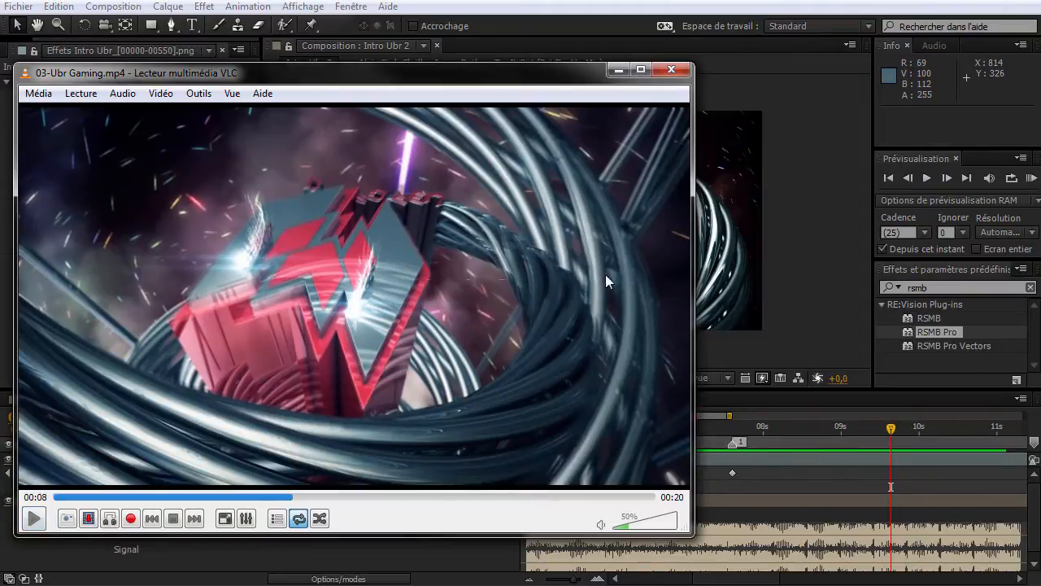
{"action": "left_click", "coordinate": [618, 70]}
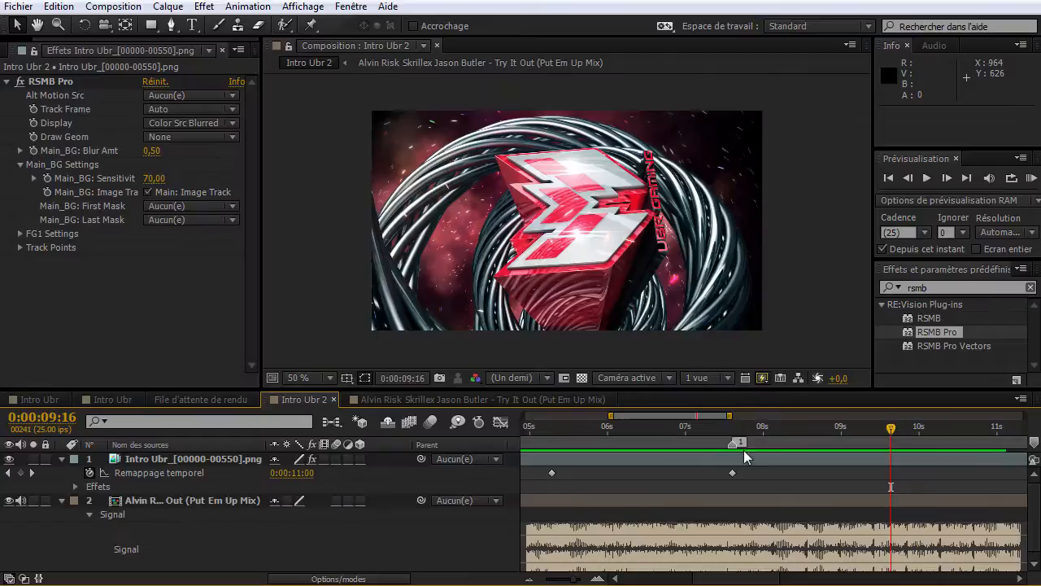
Add a time-remap keyframe to the Intro Ubr layer at 0:00:09:16, keeping the source time 0:00:11:00.
{"action": "left_click", "coordinate": [686, 440]}
{"action": "left_click_drag", "start_coordinate": [720, 447], "coordinate": [894, 461]}
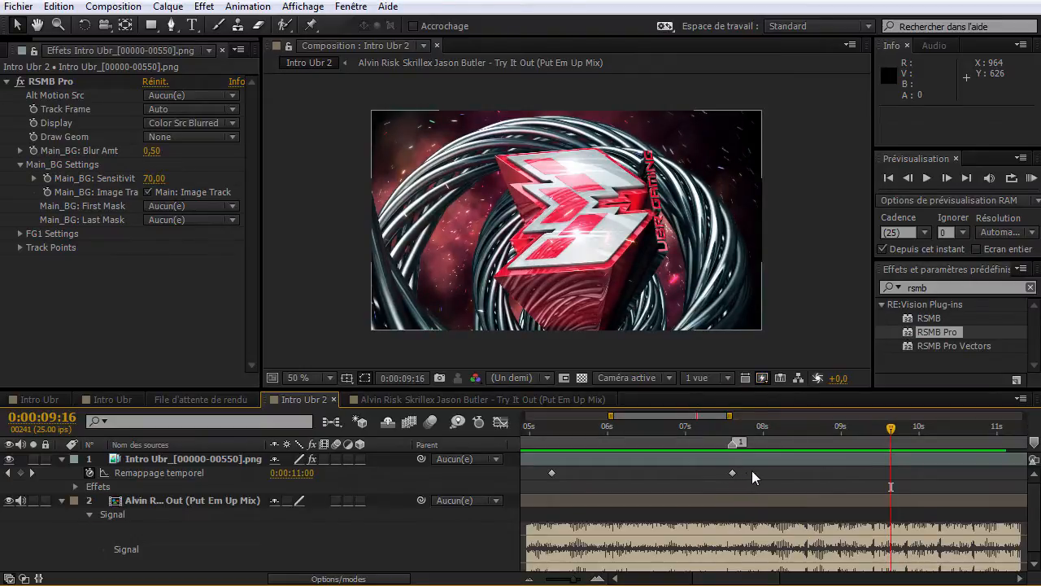
{"action": "left_click_drag", "start_coordinate": [730, 415], "coordinate": [968, 416]}
{"action": "left_click", "coordinate": [21, 473]}
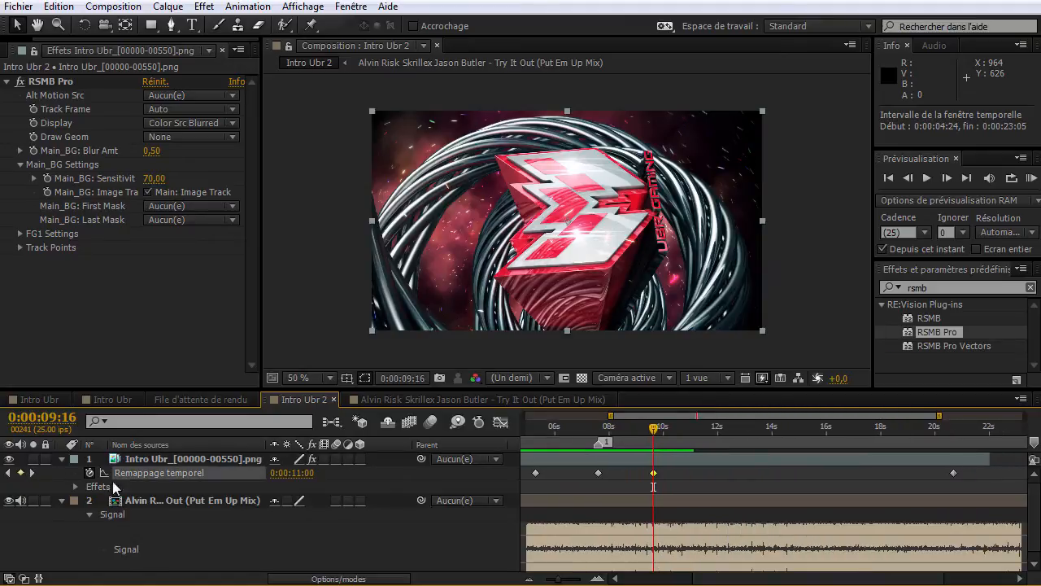
Move the last two time-remap keyframes earlier together, placing the first of them at 0:00:07:19 just after marker 1.
{"action": "left_click_drag", "start_coordinate": [637, 478], "coordinate": [907, 473]}
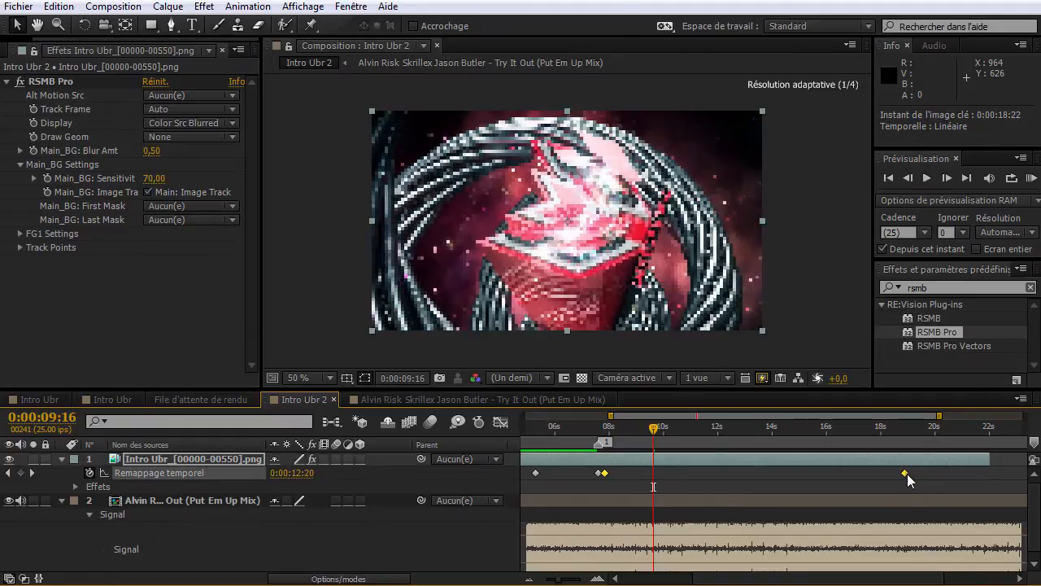
{"action": "left_click", "coordinate": [597, 579]}
{"action": "left_click_drag", "start_coordinate": [673, 416], "coordinate": [610, 444]}
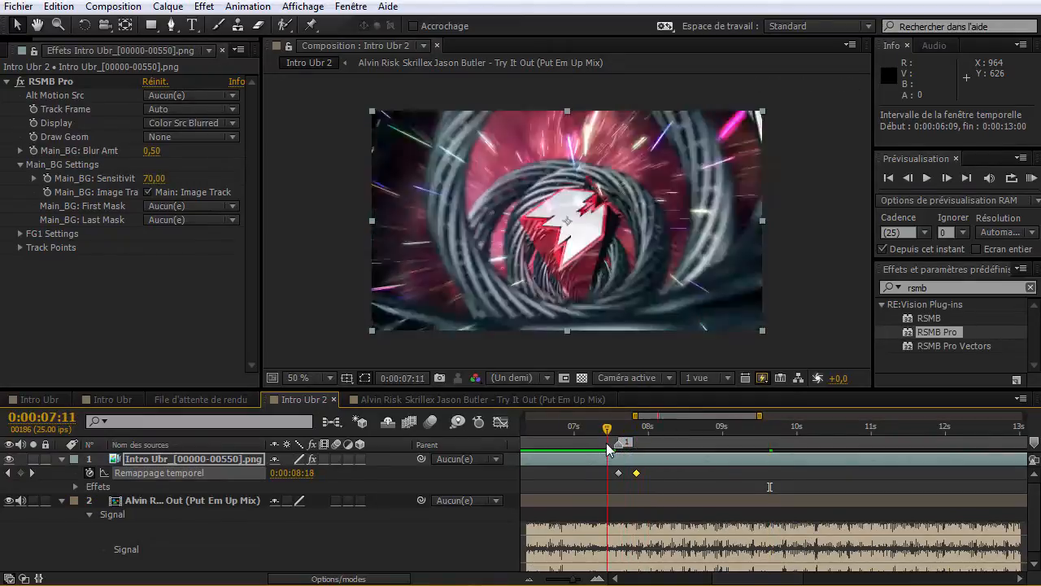
{"action": "left_click_drag", "start_coordinate": [640, 474], "coordinate": [635, 475]}
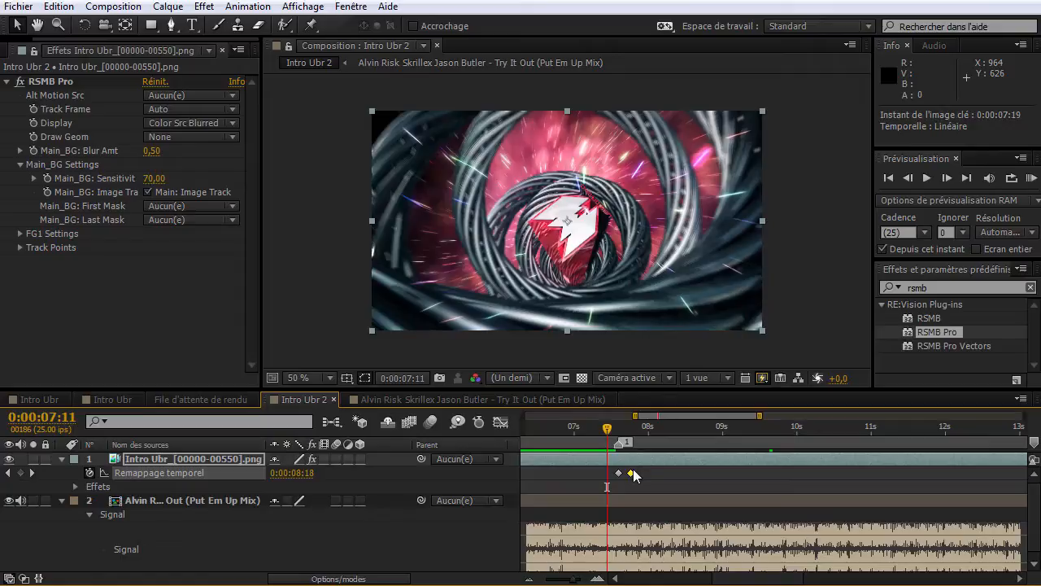
{"action": "left_click_drag", "start_coordinate": [614, 440], "coordinate": [619, 431]}
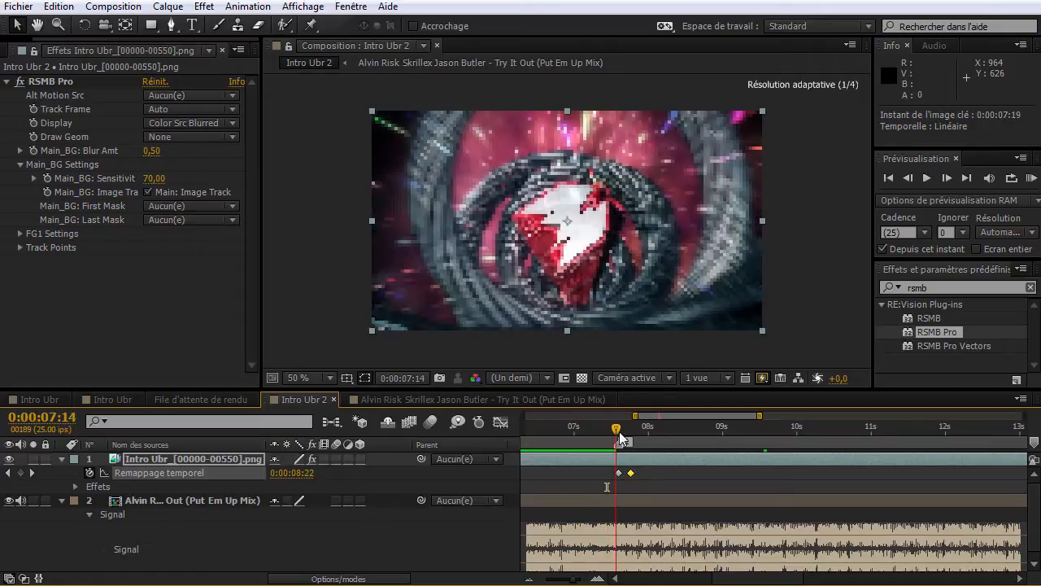
{"action": "left_click", "coordinate": [33, 473]}
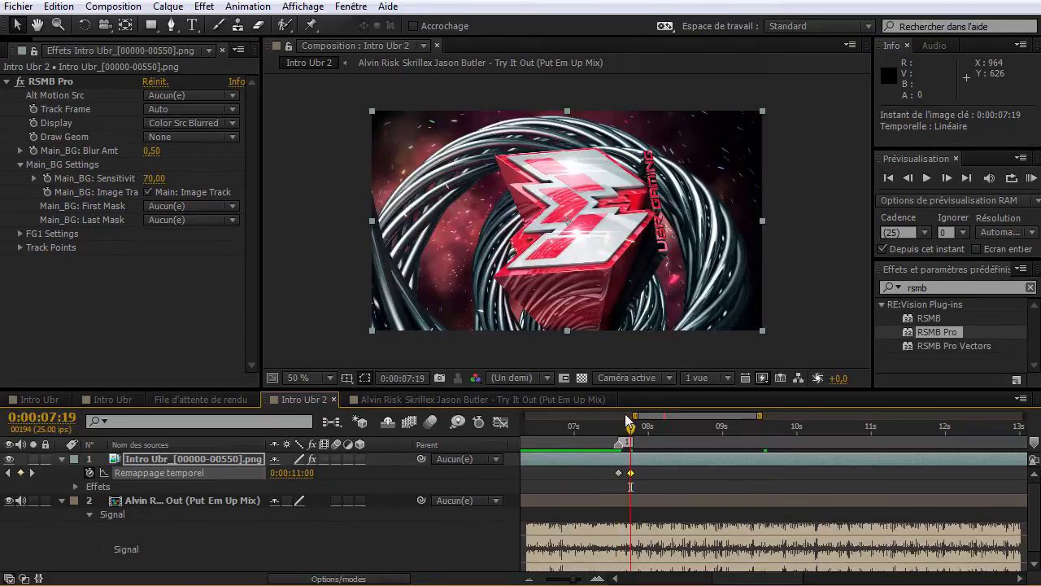
Preview the accelerated passage around marker 1 from 0:00:07:04.
{"action": "left_click_drag", "start_coordinate": [636, 415], "coordinate": [608, 416]}
{"action": "left_click_drag", "start_coordinate": [760, 416], "coordinate": [823, 416]}
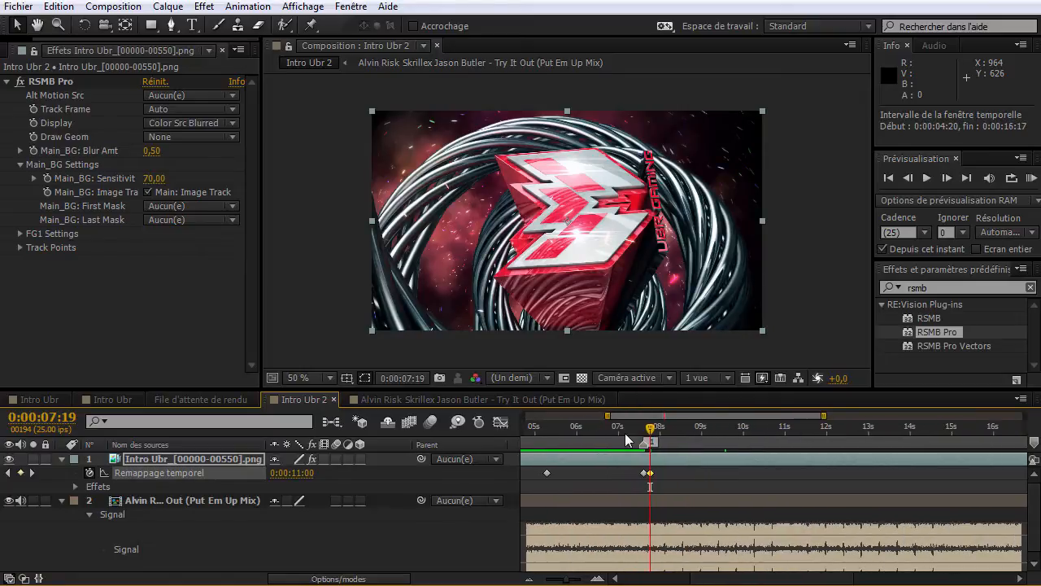
{"action": "left_click", "coordinate": [625, 433]}
{"action": "key", "text": "KP_0"}
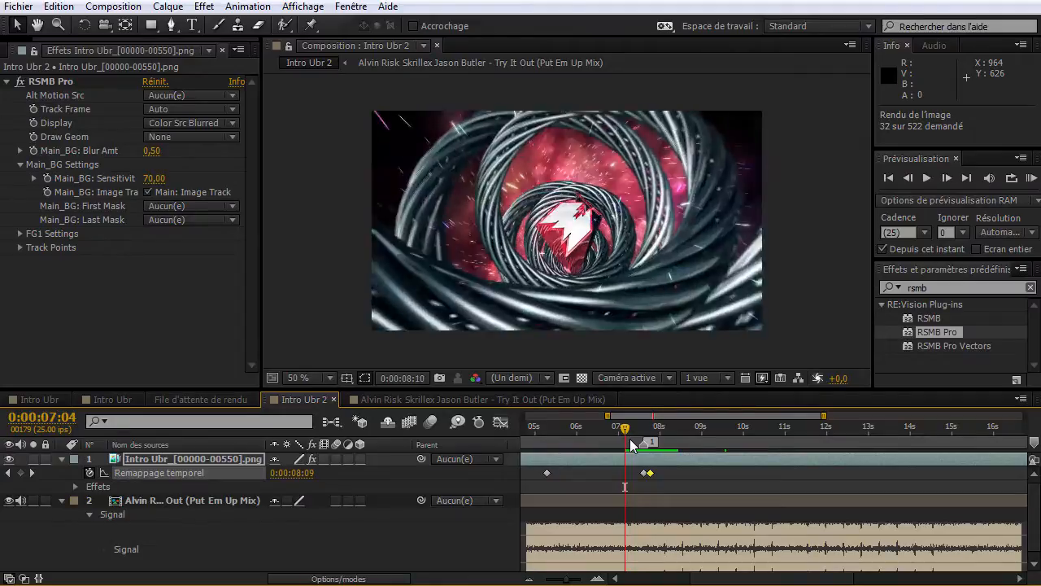
{"action": "key", "text": "space"}
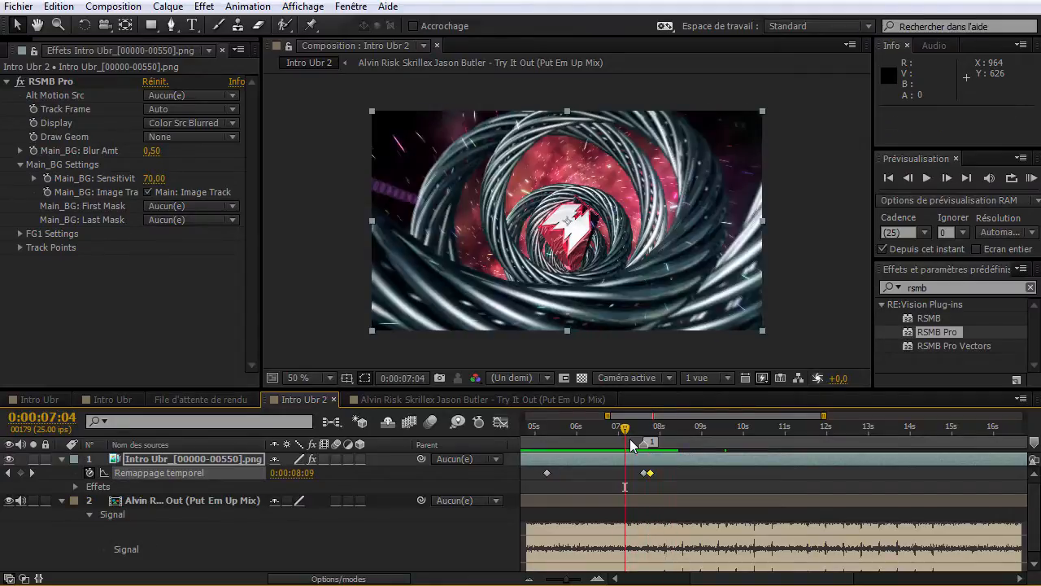
Inspect the frames between 0:00:07:19 and 0:00:07:17 up close and undo the last two keyframe moves.
{"action": "left_click", "coordinate": [598, 579]}
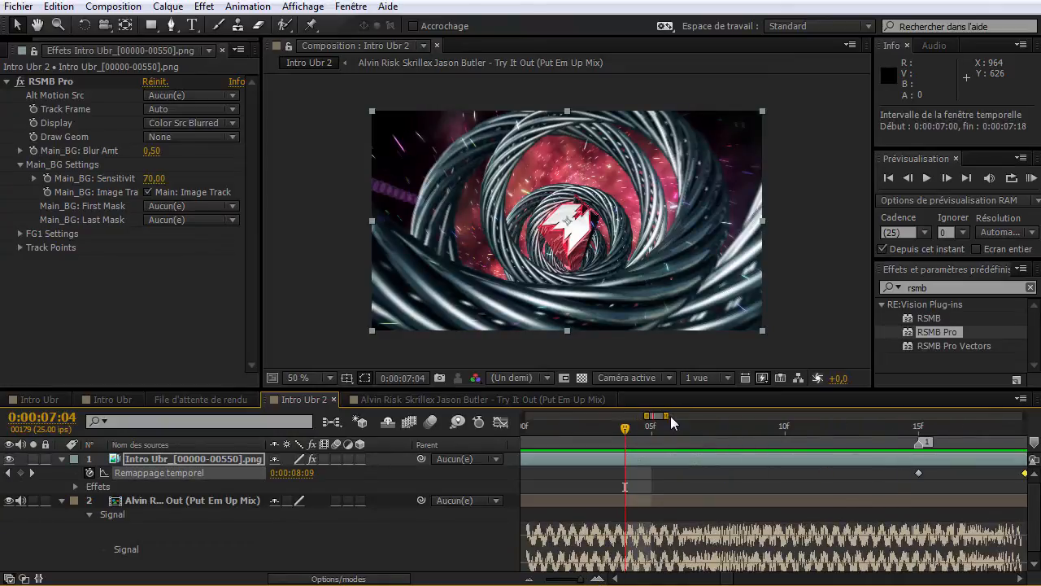
{"action": "left_click_drag", "start_coordinate": [670, 416], "coordinate": [696, 416]}
{"action": "key", "text": "k"}
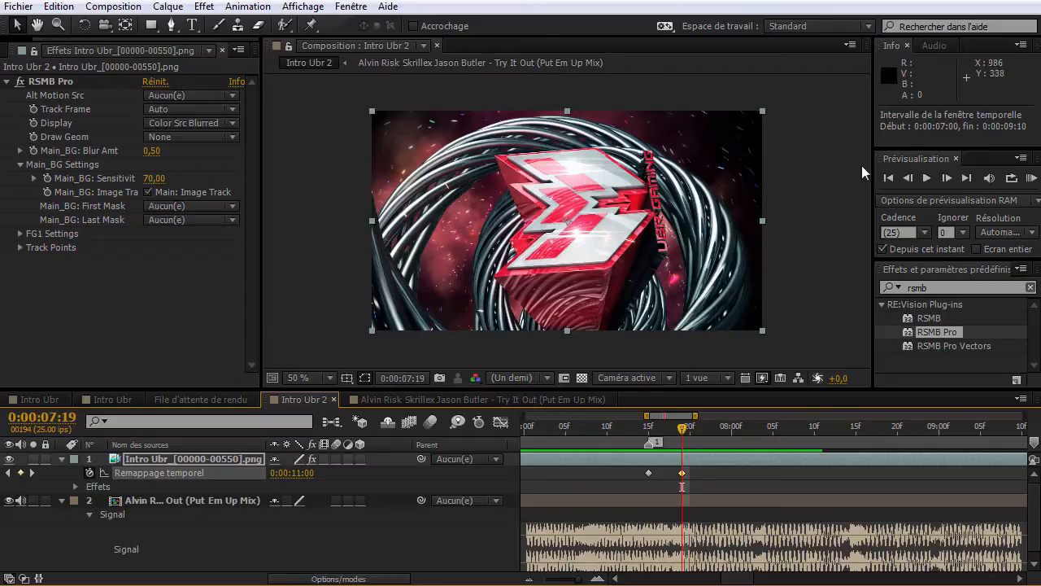
{"action": "left_click", "coordinate": [912, 172]}
{"action": "left_click", "coordinate": [912, 173]}
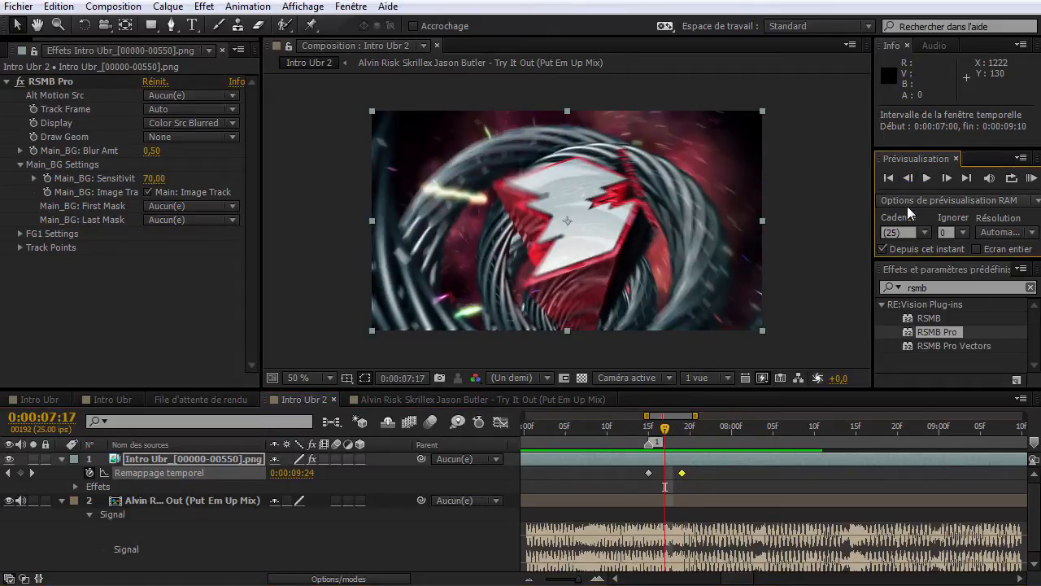
{"action": "key", "text": "ctrl+z"}
{"action": "key", "text": "ctrl+z"}
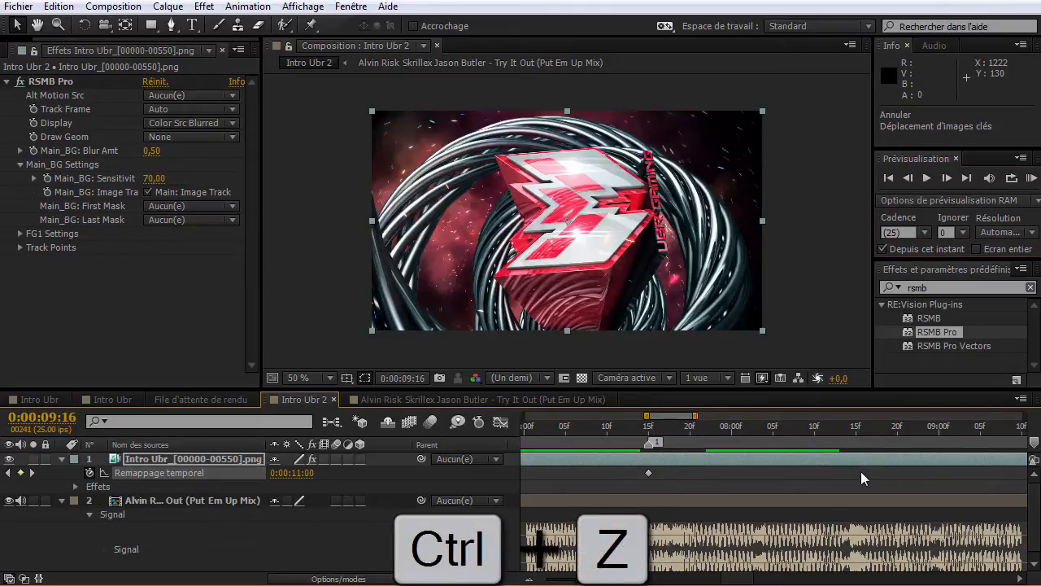
Locate the frame just before the red logo pieces fly in and add a time-remap keyframe there at 0:00:08:24, keeping source time 0:00:10:08.
{"action": "left_click_drag", "start_coordinate": [696, 417], "coordinate": [690, 428]}
{"action": "left_click", "coordinate": [707, 429]}
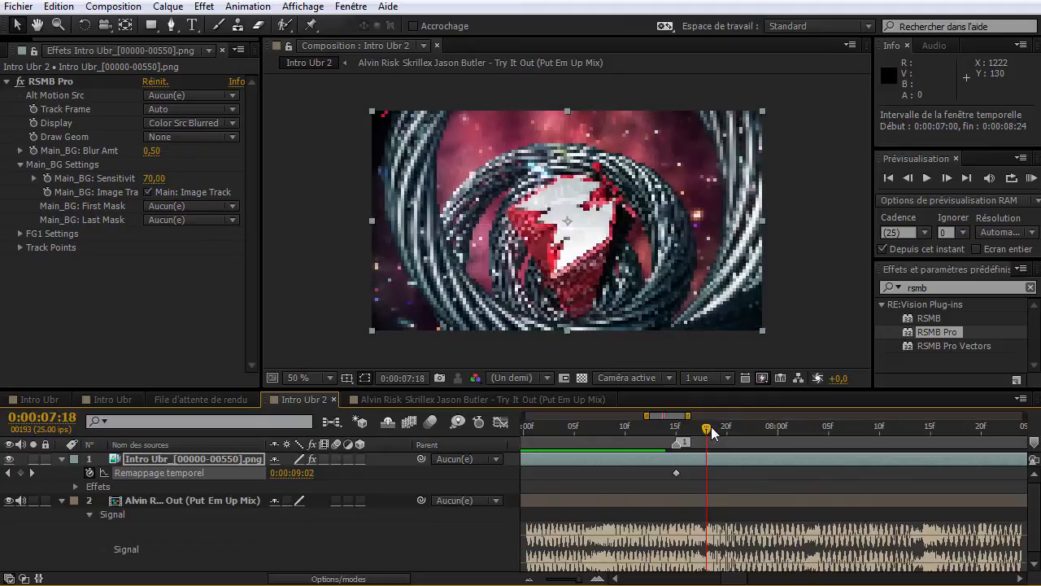
{"action": "left_click", "coordinate": [947, 179]}
{"action": "left_click", "coordinate": [949, 180]}
{"action": "left_click", "coordinate": [949, 180]}
{"action": "left_click", "coordinate": [949, 180]}
{"action": "left_click", "coordinate": [949, 180]}
{"action": "left_click", "coordinate": [950, 180]}
{"action": "left_click", "coordinate": [949, 178]}
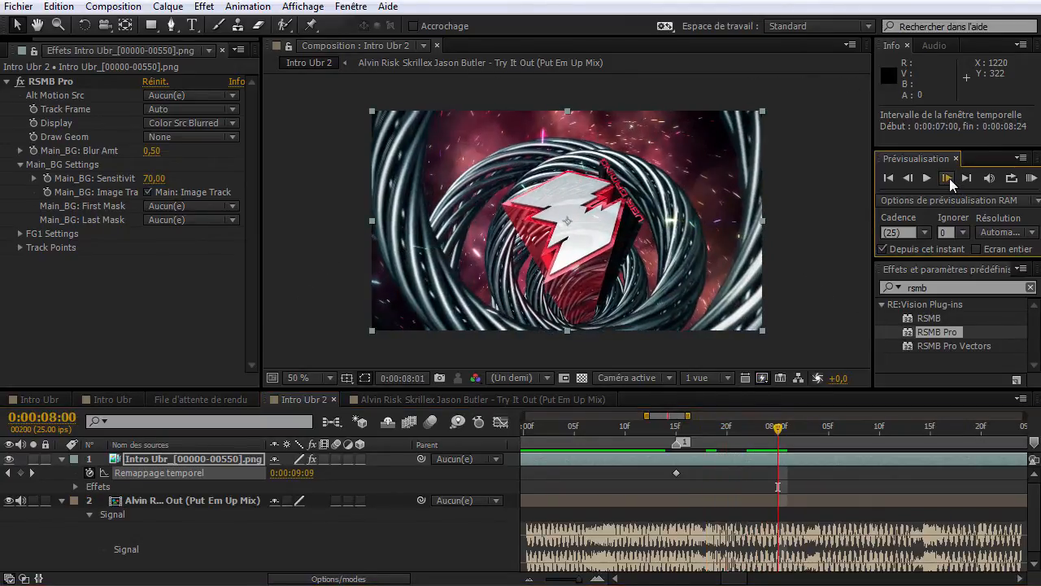
{"action": "left_click", "coordinate": [949, 178]}
{"action": "left_click", "coordinate": [950, 178]}
{"action": "left_click", "coordinate": [949, 178]}
{"action": "left_click", "coordinate": [950, 178]}
{"action": "left_click", "coordinate": [950, 178]}
{"action": "left_click", "coordinate": [950, 178]}
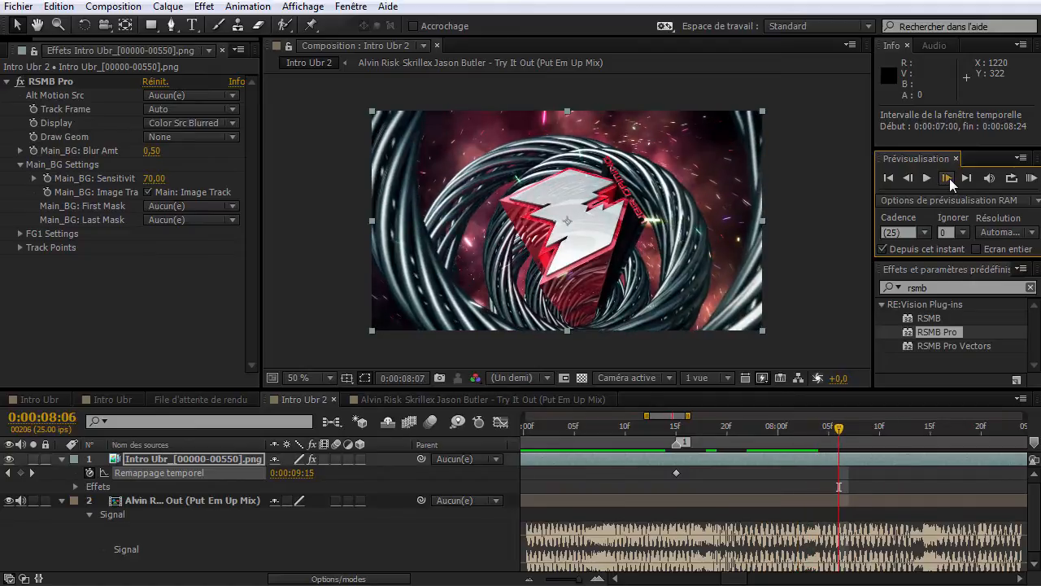
{"action": "left_click", "coordinate": [949, 178]}
{"action": "left_click", "coordinate": [950, 178]}
{"action": "left_click", "coordinate": [949, 178]}
{"action": "left_click", "coordinate": [949, 179]}
{"action": "left_click", "coordinate": [949, 178]}
{"action": "left_click", "coordinate": [950, 178]}
{"action": "left_click", "coordinate": [949, 178]}
{"action": "left_click", "coordinate": [949, 178]}
{"action": "left_click", "coordinate": [950, 178]}
{"action": "left_click", "coordinate": [950, 178]}
{"action": "left_click", "coordinate": [950, 178]}
{"action": "left_click", "coordinate": [950, 178]}
{"action": "left_click", "coordinate": [950, 178]}
{"action": "left_click", "coordinate": [950, 178]}
{"action": "left_click", "coordinate": [949, 178]}
{"action": "left_click", "coordinate": [949, 178]}
{"action": "left_click", "coordinate": [949, 178]}
{"action": "left_click", "coordinate": [950, 179]}
{"action": "left_click", "coordinate": [950, 178]}
{"action": "left_click", "coordinate": [949, 179]}
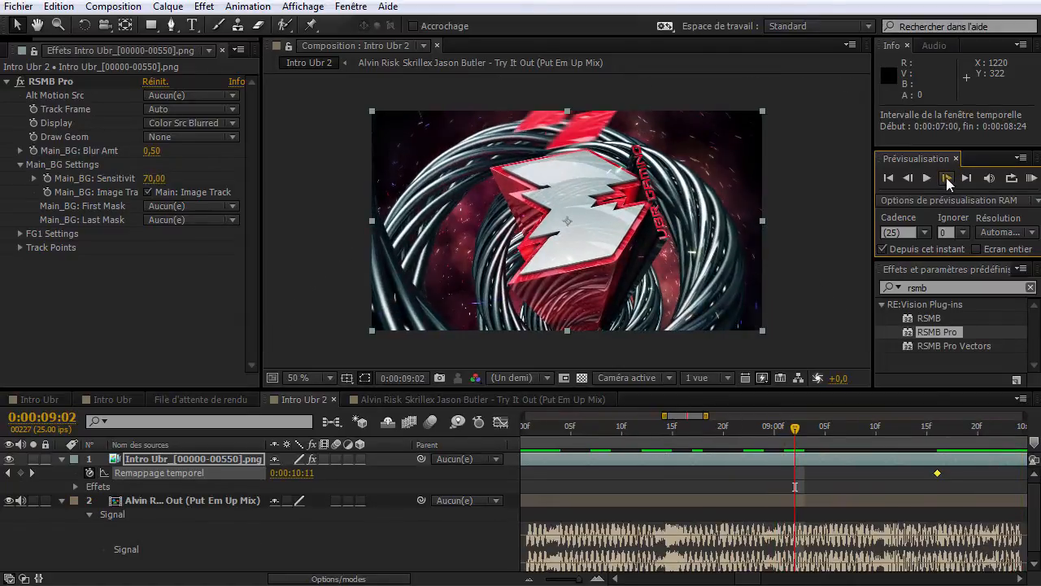
{"action": "left_click", "coordinate": [912, 177]}
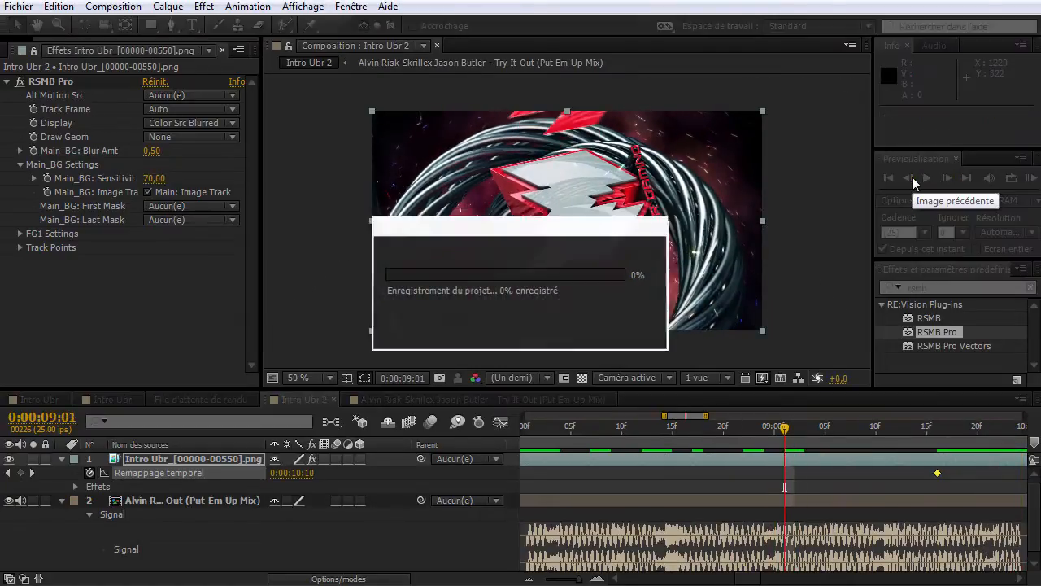
{"action": "left_click", "coordinate": [912, 177]}
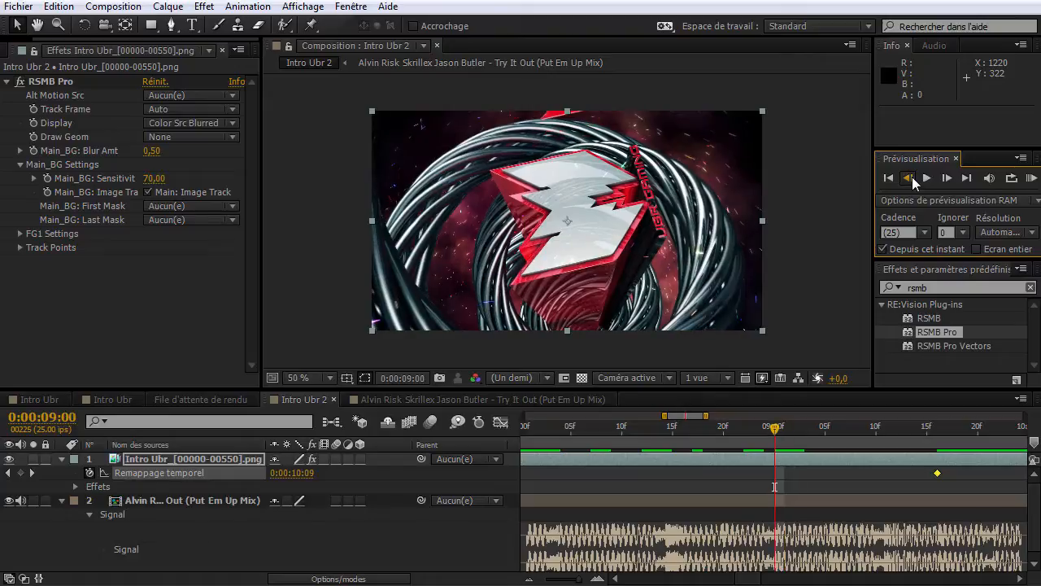
{"action": "left_click", "coordinate": [912, 177]}
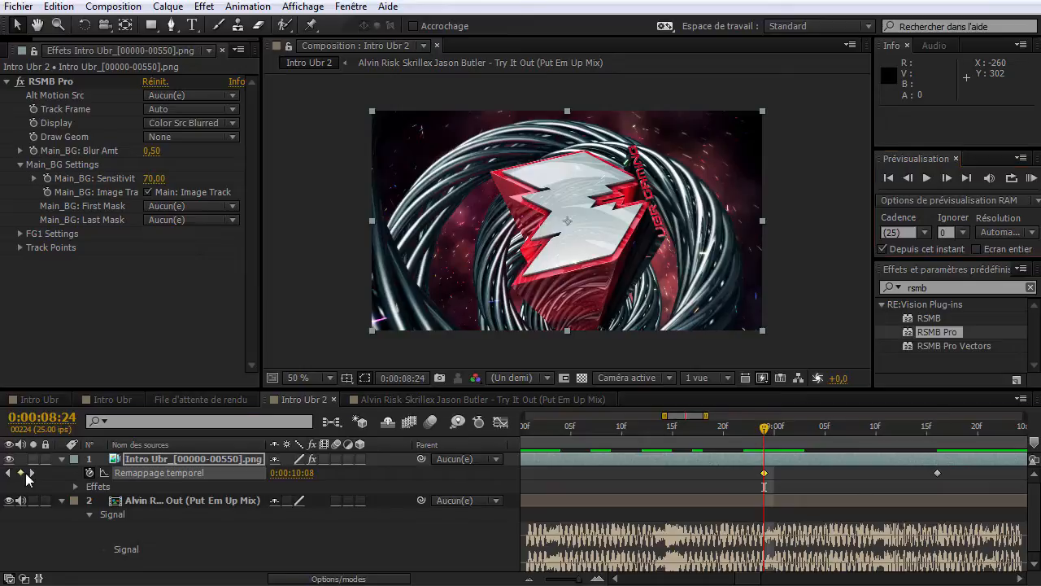
Delete the Intro Ubr layer's time-remap keyframe at 0:00:09:16 and return the playhead to the keyframe at 0:00:08:24.
{"action": "scroll", "coordinate": [768, 456], "scroll_direction": "up", "scroll_amount": 1}
{"action": "scroll", "coordinate": [749, 439], "scroll_direction": "down", "scroll_amount": 2}
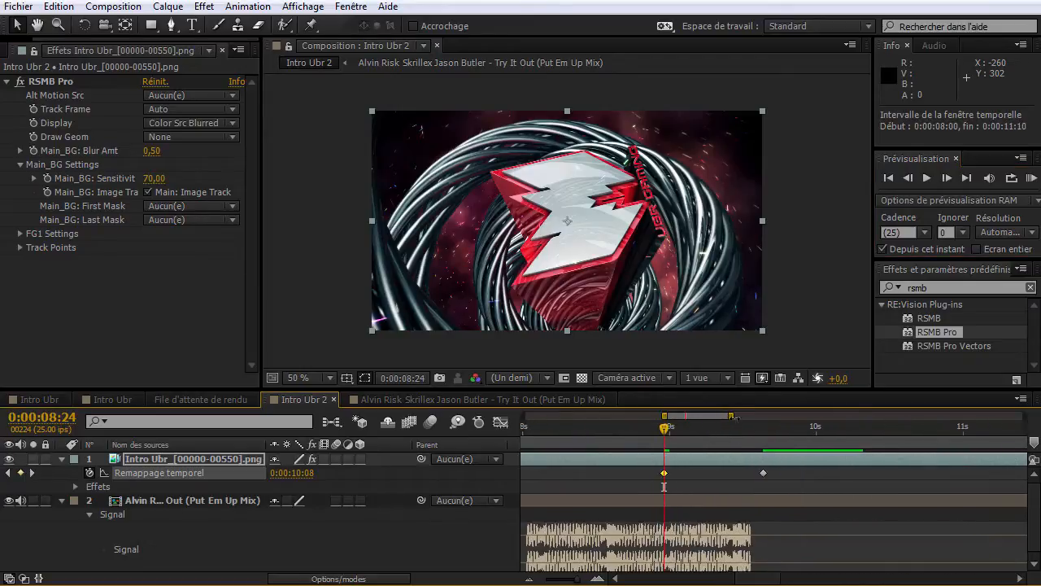
{"action": "left_click", "coordinate": [758, 433]}
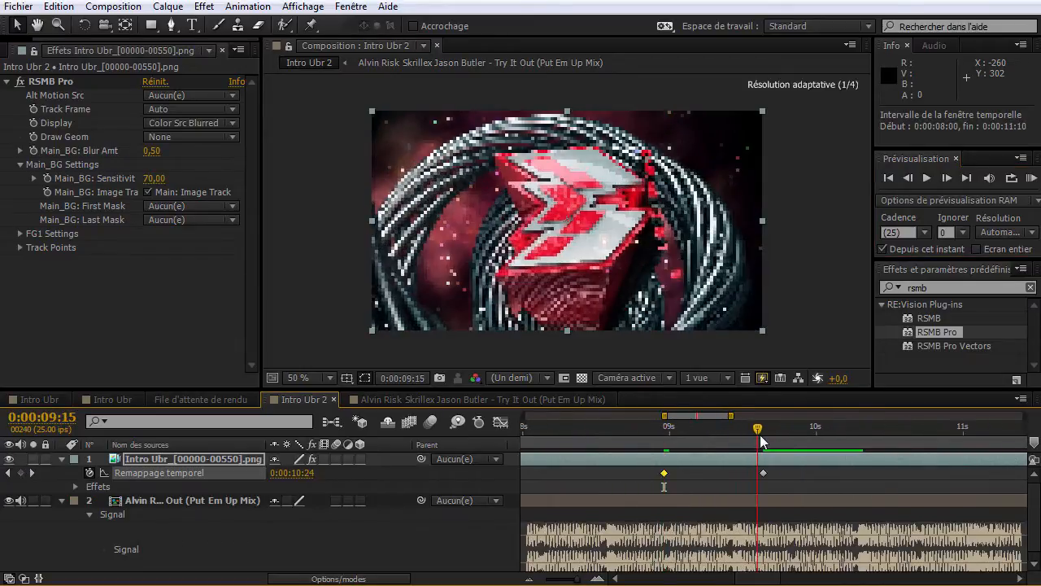
{"action": "left_click_drag", "start_coordinate": [761, 438], "coordinate": [763, 438]}
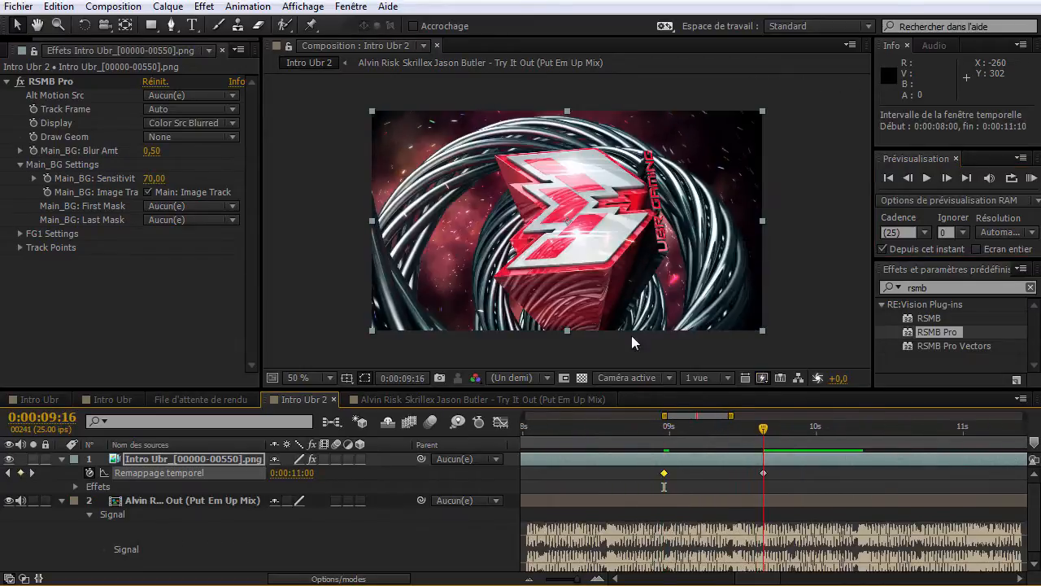
{"action": "left_click", "coordinate": [763, 474]}
{"action": "key", "text": "Delete"}
{"action": "left_click_drag", "start_coordinate": [681, 427], "coordinate": [668, 437]}
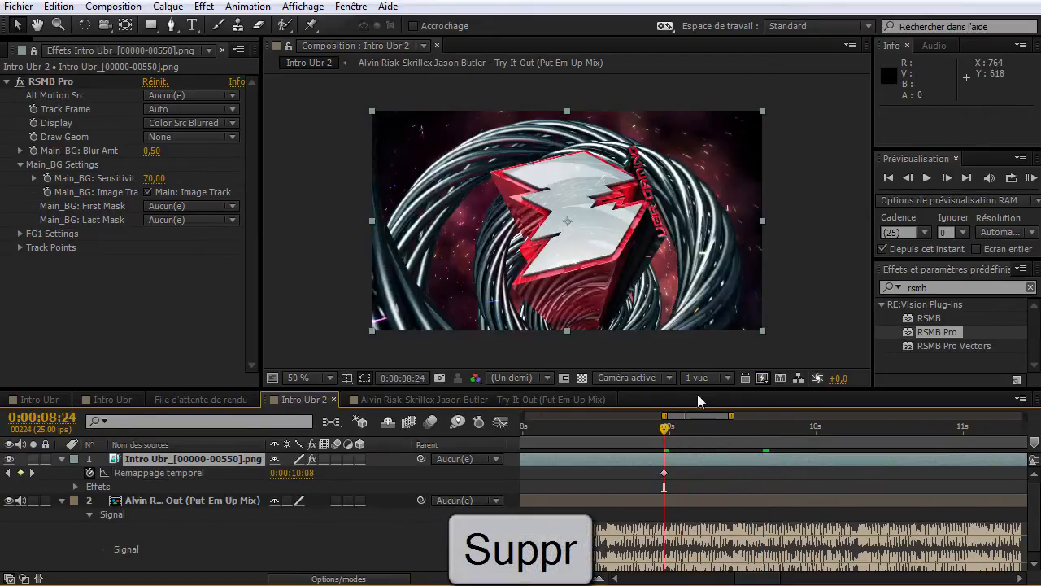
Move the last two time-remap keyframes earlier together, placing the first of them at 0:00:07:20, shortly after marker 1.
{"action": "left_click_drag", "start_coordinate": [731, 416], "coordinate": [945, 424]}
{"action": "left_click_drag", "start_coordinate": [968, 472], "coordinate": [563, 476]}
{"action": "left_click_drag", "start_coordinate": [704, 417], "coordinate": [640, 419]}
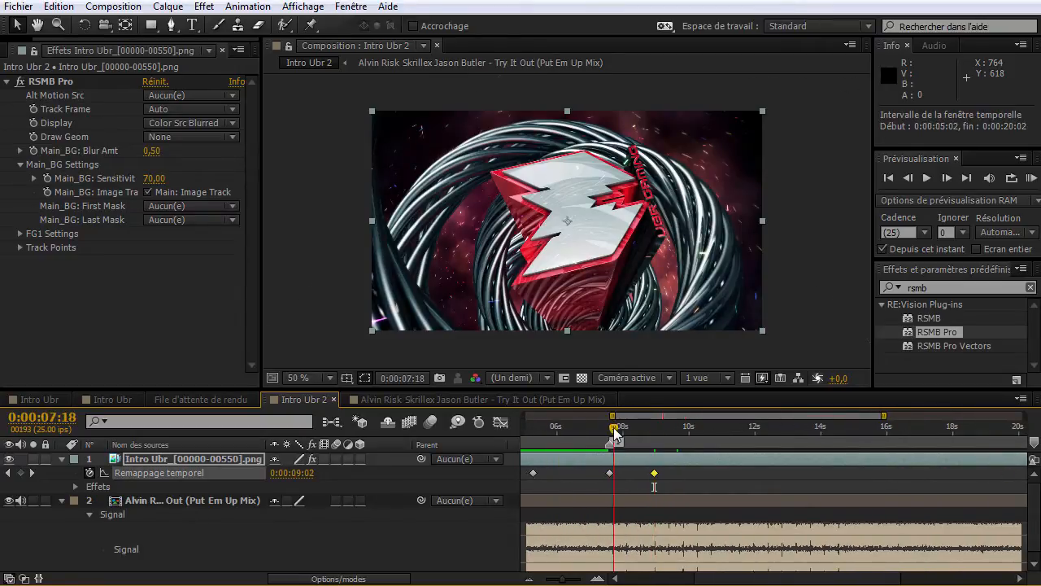
{"action": "left_click", "coordinate": [597, 580]}
{"action": "left_click", "coordinate": [597, 579]}
{"action": "left_click", "coordinate": [597, 579]}
{"action": "left_click", "coordinate": [597, 579]}
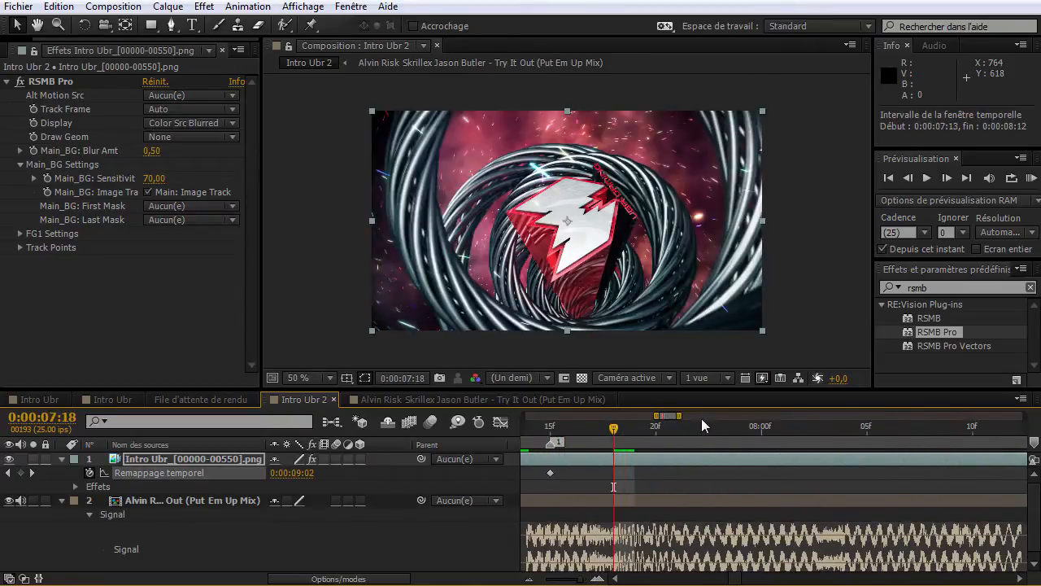
{"action": "left_click_drag", "start_coordinate": [675, 418], "coordinate": [693, 416]}
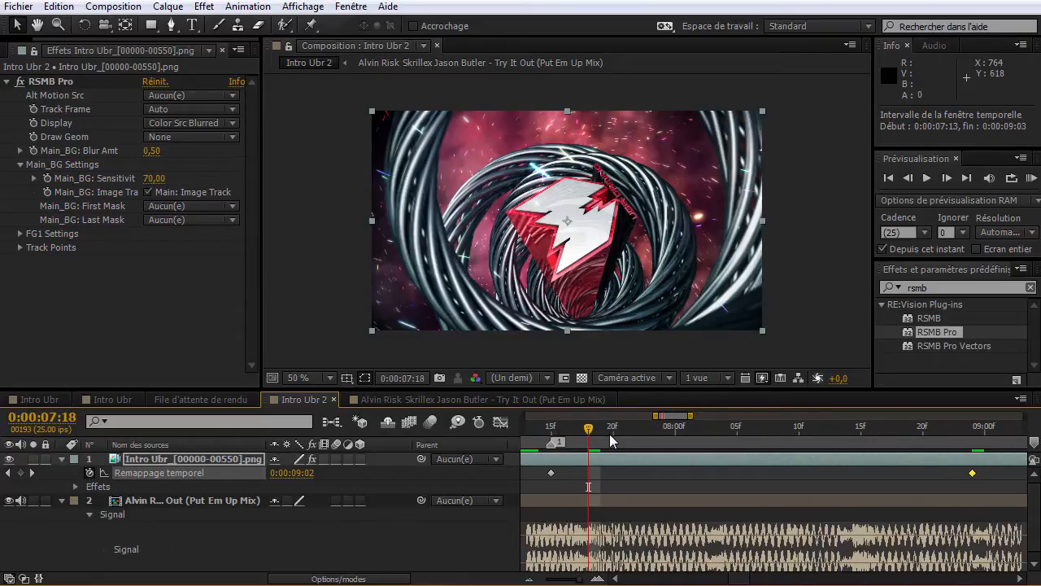
{"action": "left_click_drag", "start_coordinate": [971, 473], "coordinate": [617, 475]}
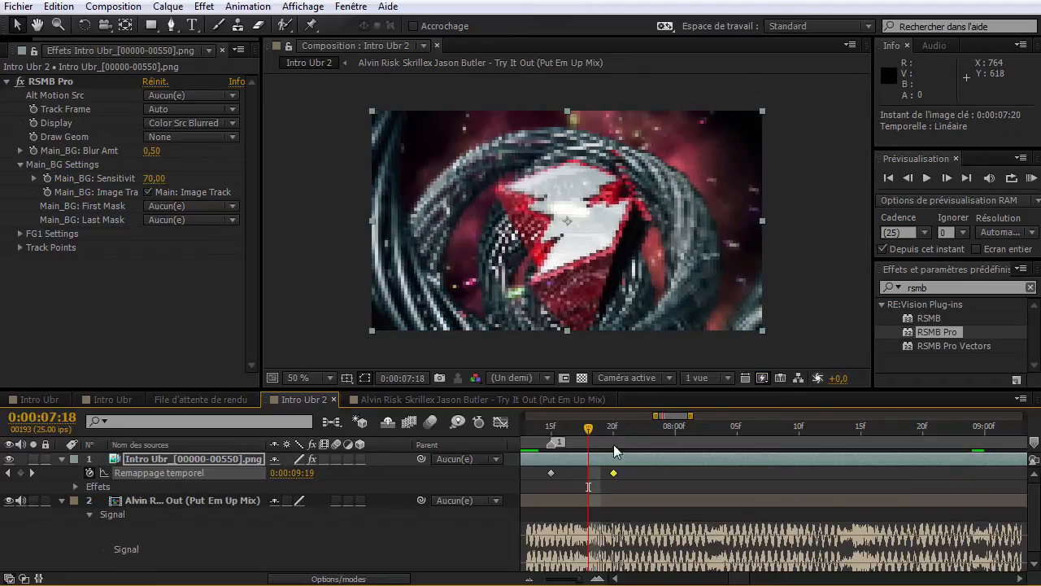
Preview the passage around marker 1 with its music, once from 0:00:07:10 and again from 0:00:06:21.
{"action": "left_click_drag", "start_coordinate": [654, 416], "coordinate": [629, 415]}
{"action": "left_click_drag", "start_coordinate": [691, 415], "coordinate": [722, 416]}
{"action": "left_click", "coordinate": [661, 440]}
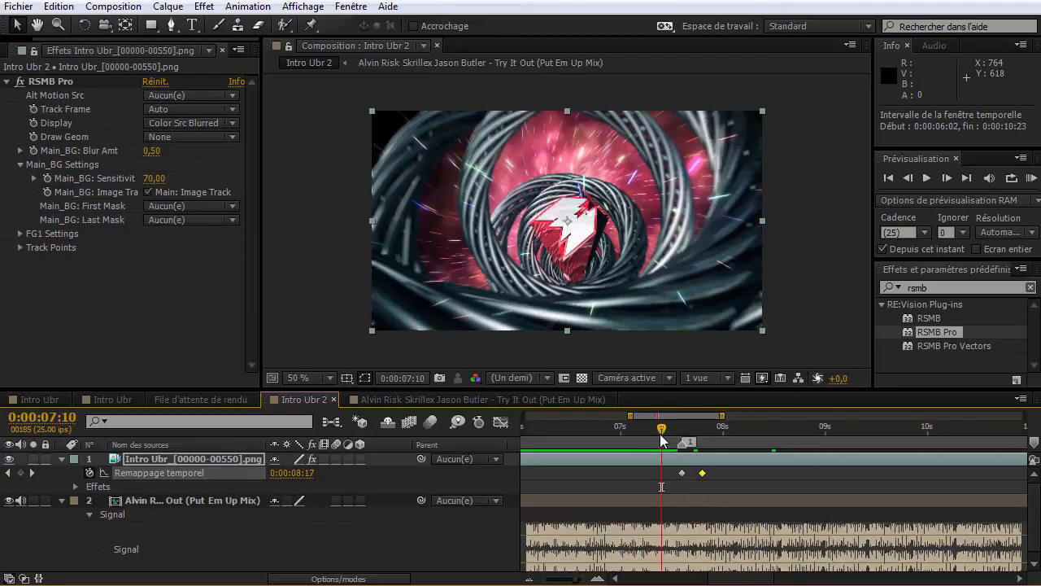
{"action": "key", "text": "KP_0"}
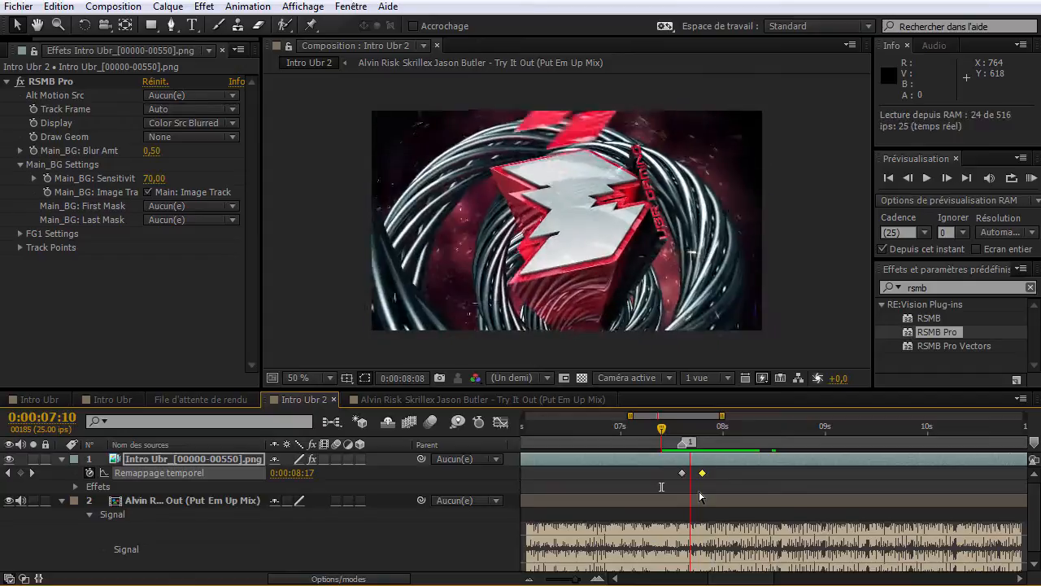
{"action": "key", "text": "KP_0"}
{"action": "left_click", "coordinate": [604, 440]}
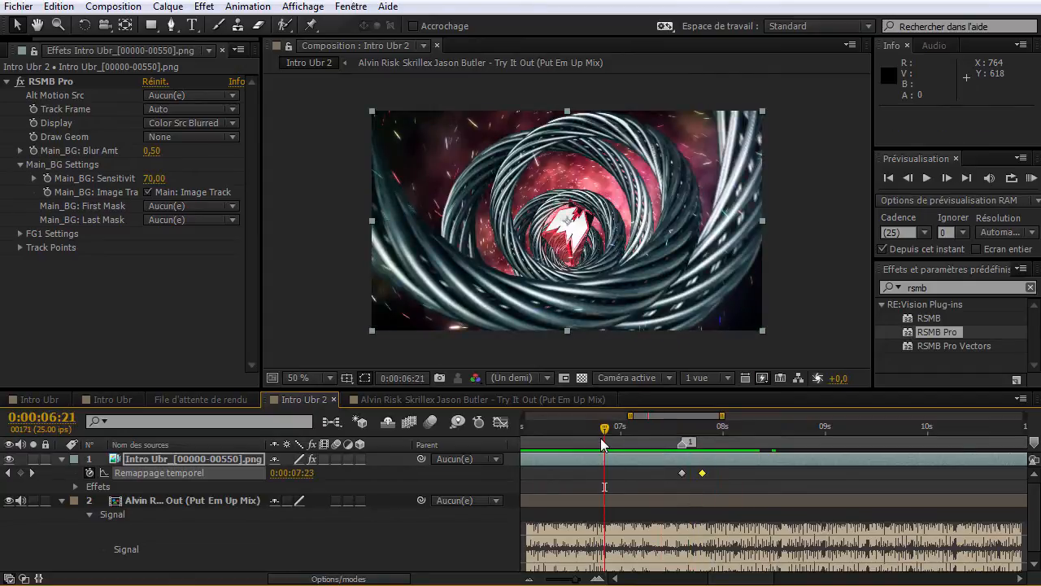
{"action": "key", "text": "KP_0"}
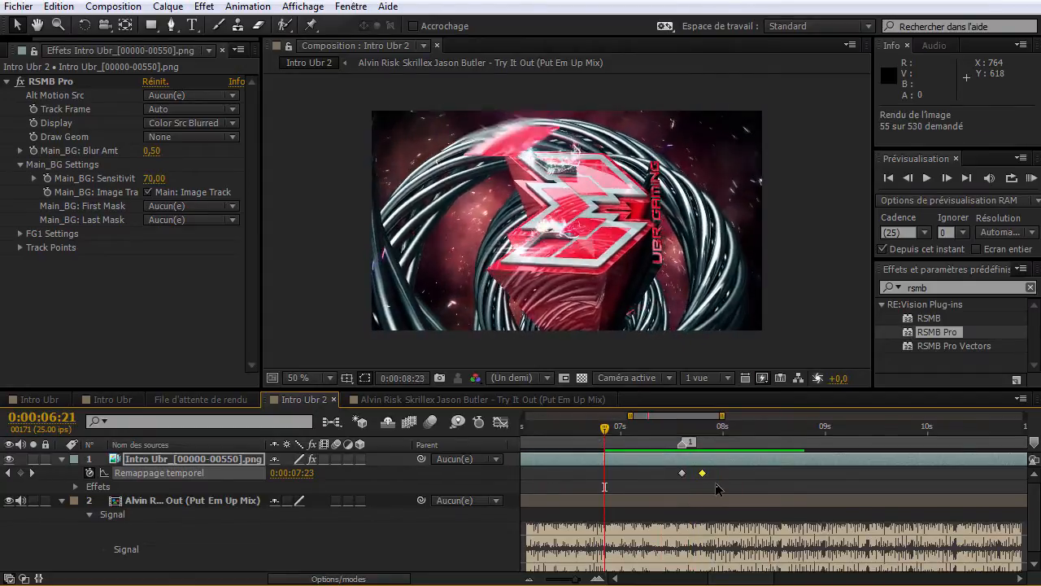
{"action": "key", "text": "KP_0"}
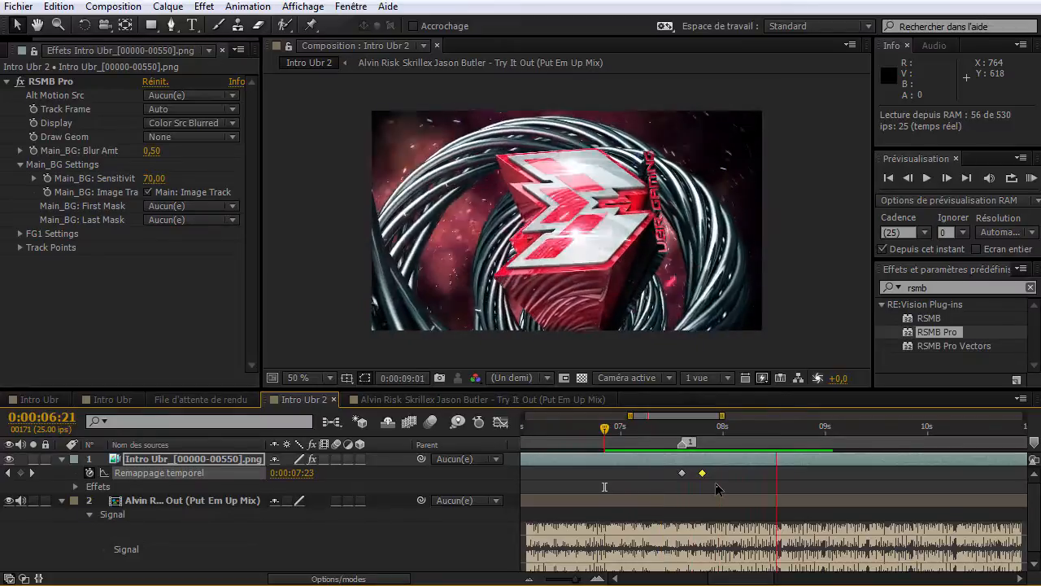
{"action": "key", "text": "KP_0"}
Move the time-remap keyframe following marker 1 closer to it, placing it at 0:00:07:17.
{"action": "left_click_drag", "start_coordinate": [625, 433], "coordinate": [681, 478]}
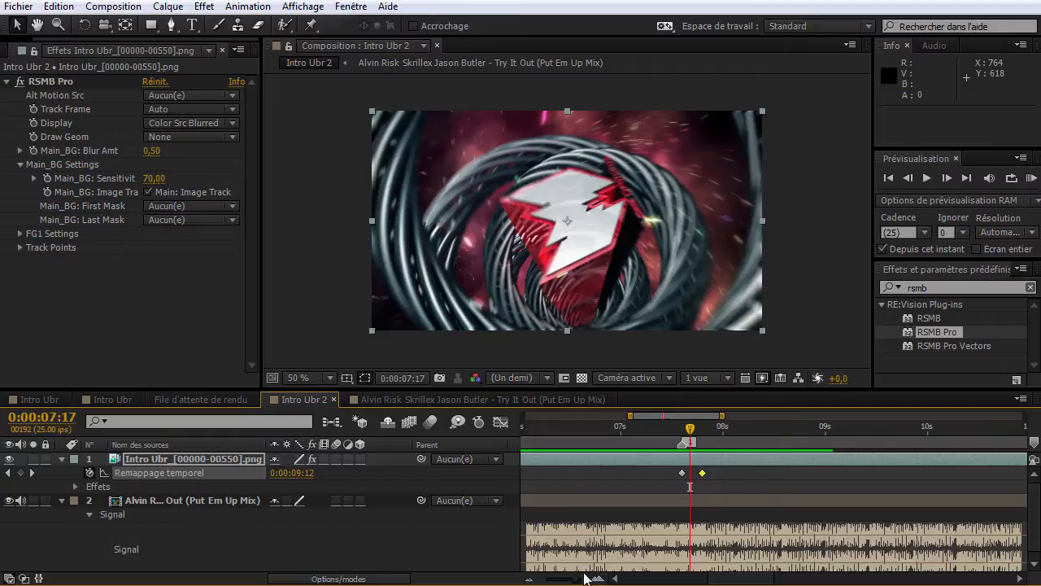
{"action": "left_click_drag", "start_coordinate": [585, 578], "coordinate": [592, 577]}
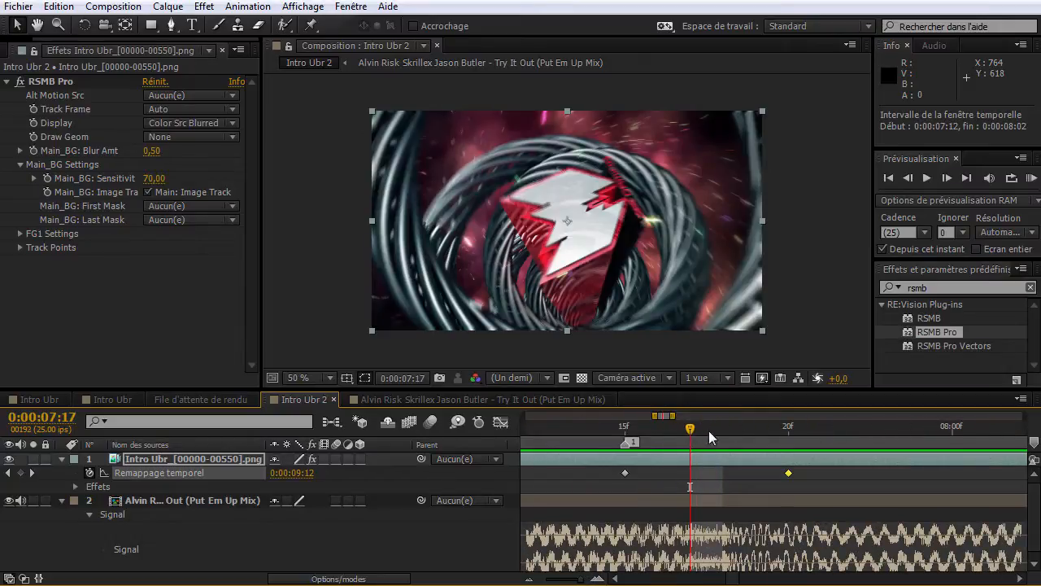
{"action": "left_click_drag", "start_coordinate": [787, 472], "coordinate": [724, 473]}
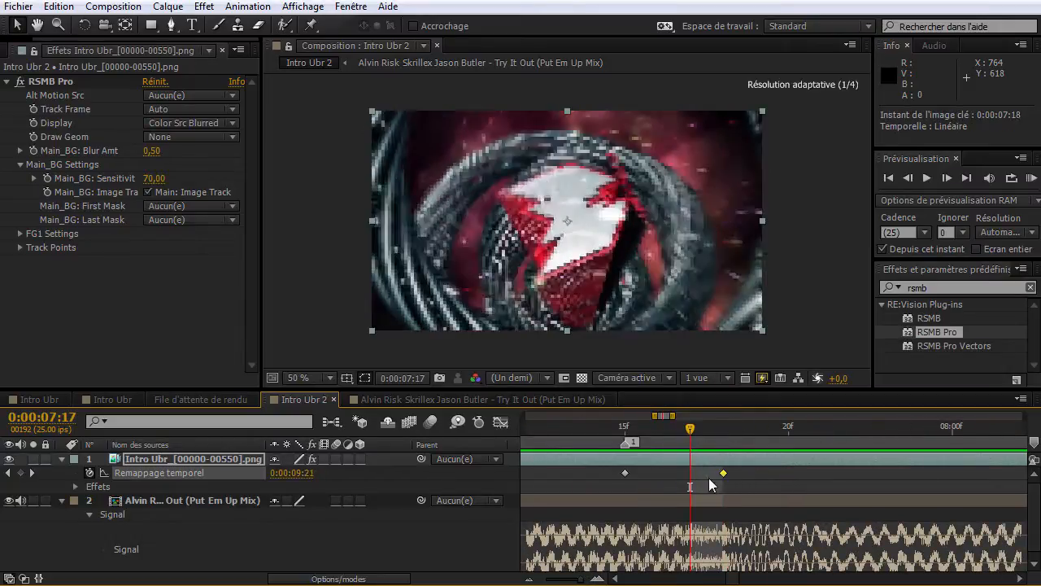
{"action": "left_click_drag", "start_coordinate": [673, 416], "coordinate": [655, 441]}
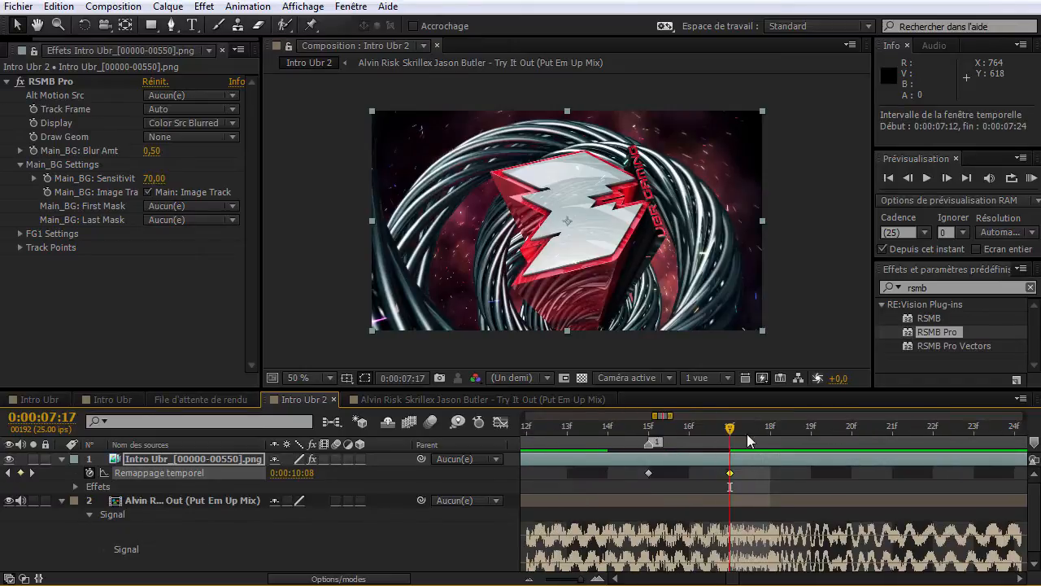
Add a time-remap keyframe to the Intro Ubr layer at 0:00:08:10, keeping the source time 0:00:11:01.
{"action": "key", "text": "space"}
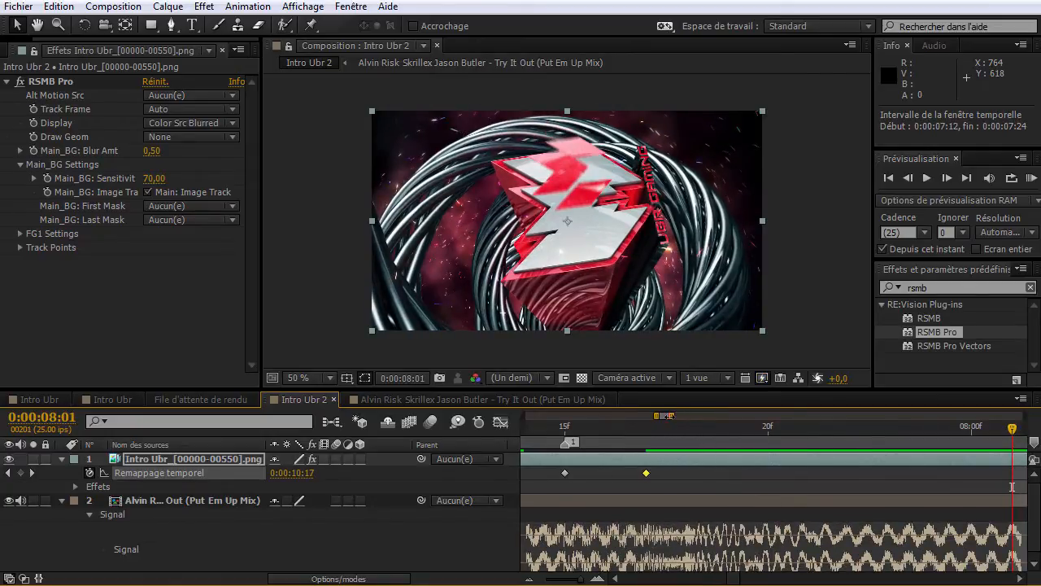
{"action": "left_click_drag", "start_coordinate": [674, 416], "coordinate": [696, 416]}
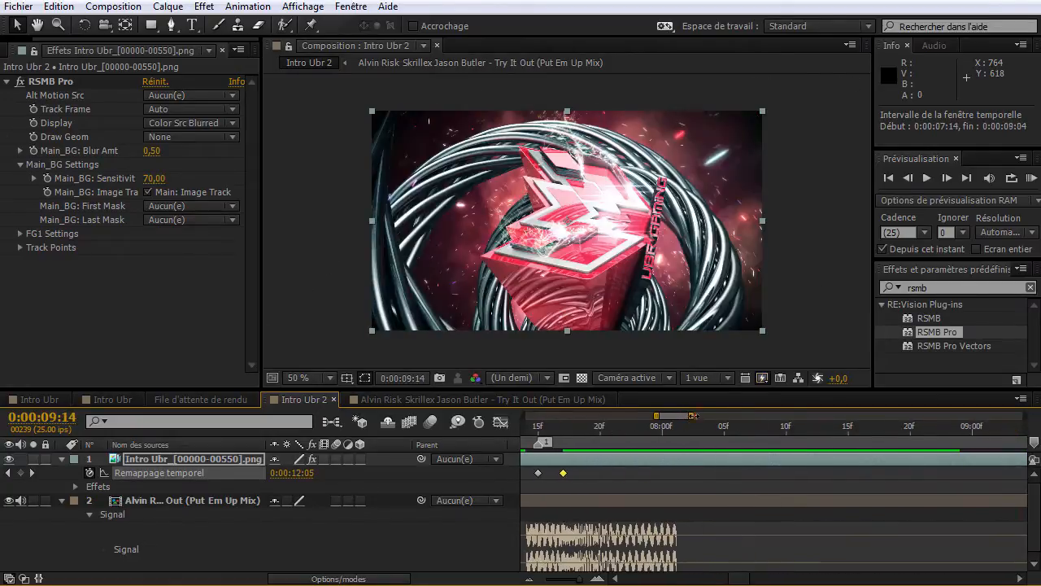
{"action": "left_click_drag", "start_coordinate": [632, 435], "coordinate": [781, 452]}
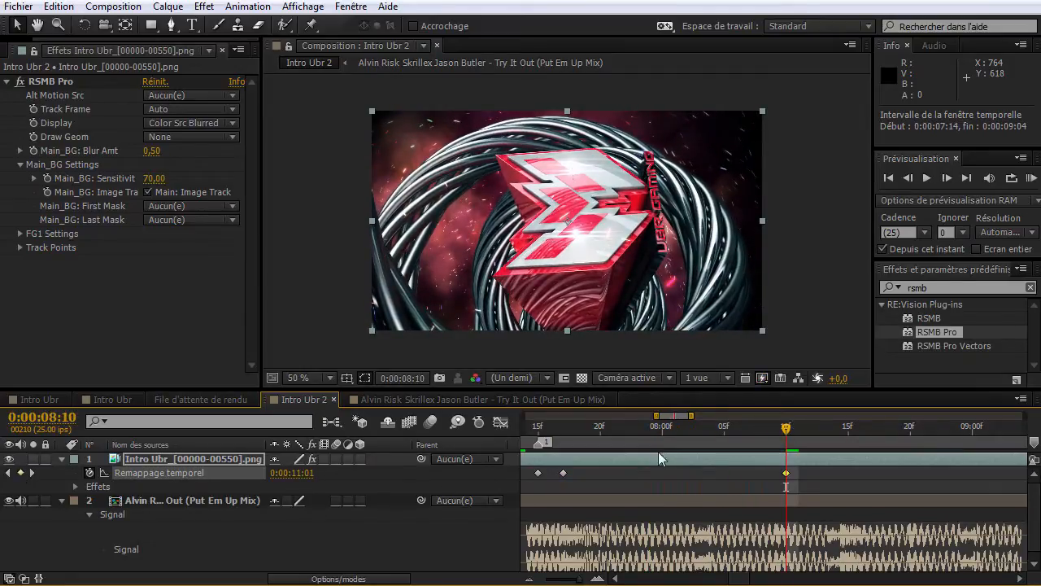
Move the time-remap keyframe at 0:00:08:10 earlier to 0:00:07:19 and preview the passage from 0:00:07:10.
{"action": "left_click_drag", "start_coordinate": [690, 416], "coordinate": [917, 416]}
{"action": "left_click_drag", "start_coordinate": [938, 475], "coordinate": [809, 464]}
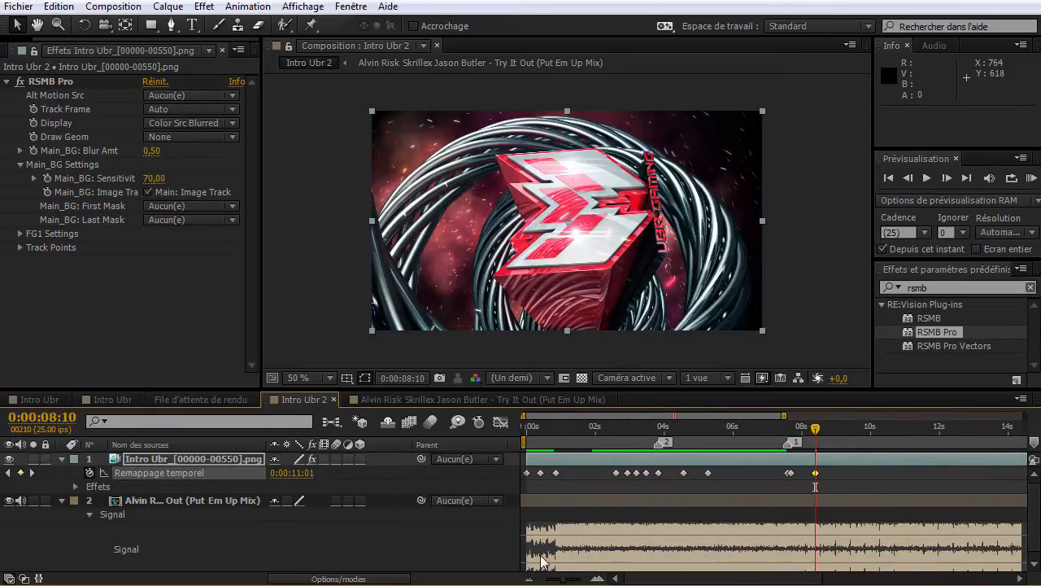
{"action": "left_click", "coordinate": [596, 579]}
{"action": "left_click", "coordinate": [596, 579]}
{"action": "left_click", "coordinate": [595, 579]}
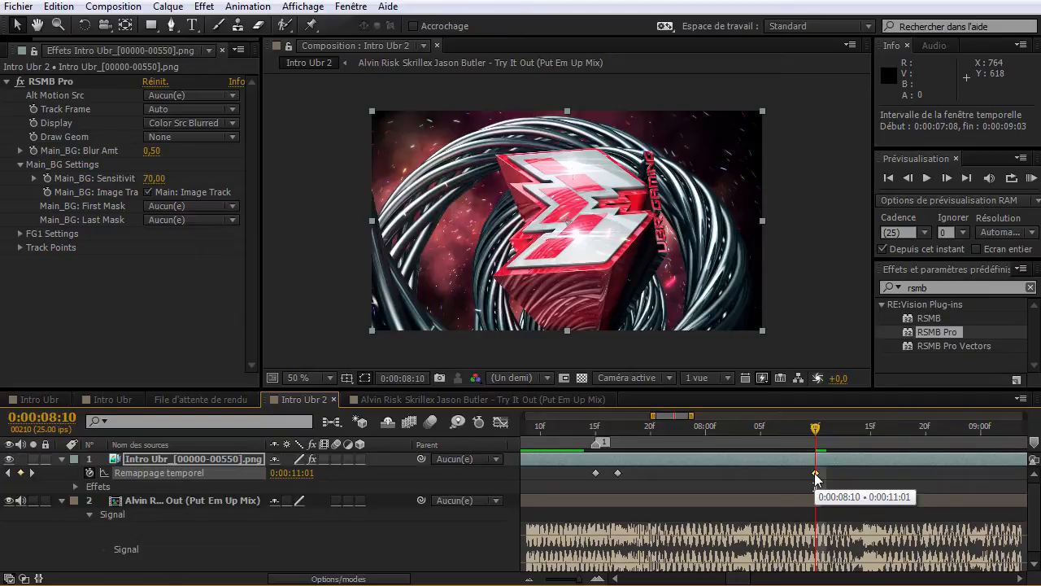
{"action": "left_click", "coordinate": [815, 474]}
{"action": "left_click_drag", "start_coordinate": [801, 475], "coordinate": [634, 480]}
{"action": "left_click_drag", "start_coordinate": [593, 432], "coordinate": [544, 442]}
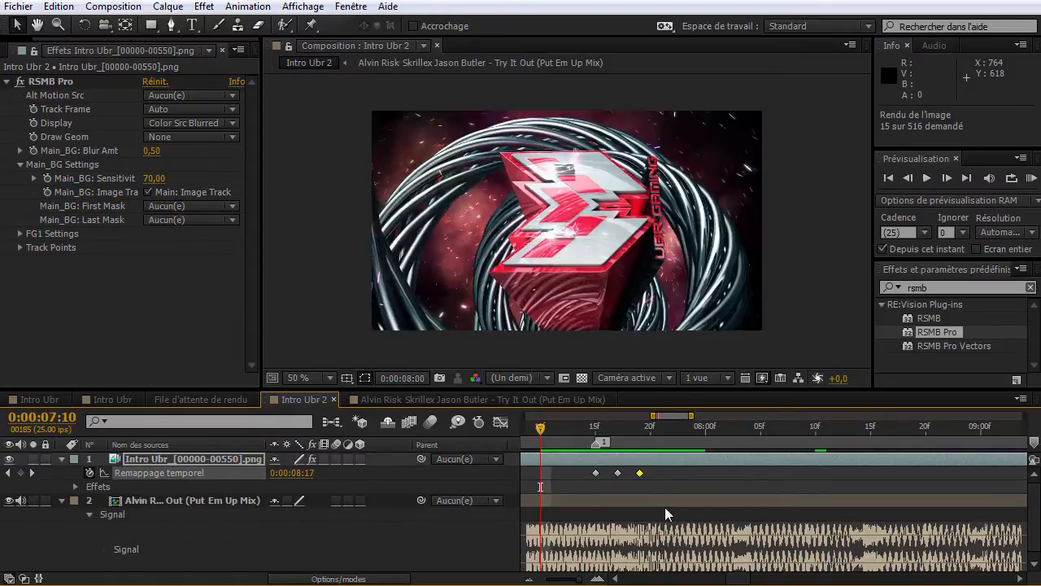
{"action": "key", "text": "space"}
Move the second time-remap keyframe after marker 1 to 0:00:07:21 and preview the logo reveal from shortly before the marker.
{"action": "left_click_drag", "start_coordinate": [642, 473], "coordinate": [661, 474]}
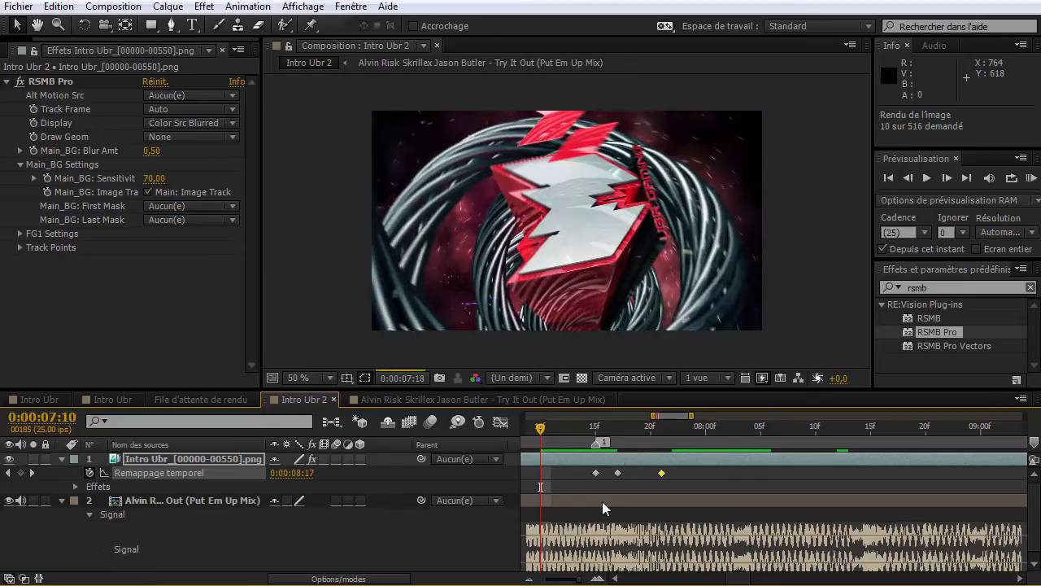
{"action": "key", "text": "space"}
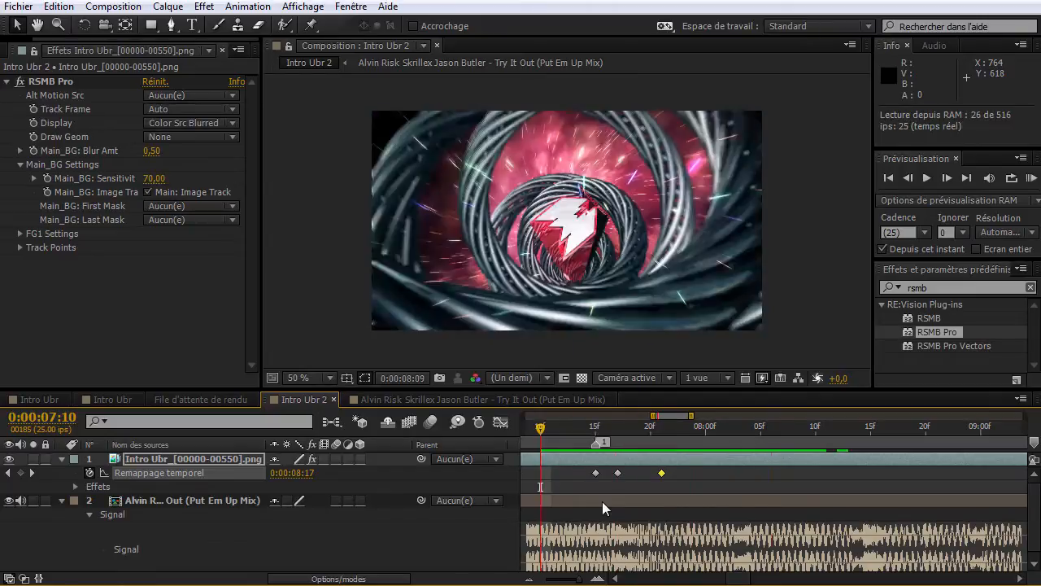
{"action": "left_click_drag", "start_coordinate": [541, 429], "coordinate": [628, 466]}
{"action": "key", "text": "KP_0"}
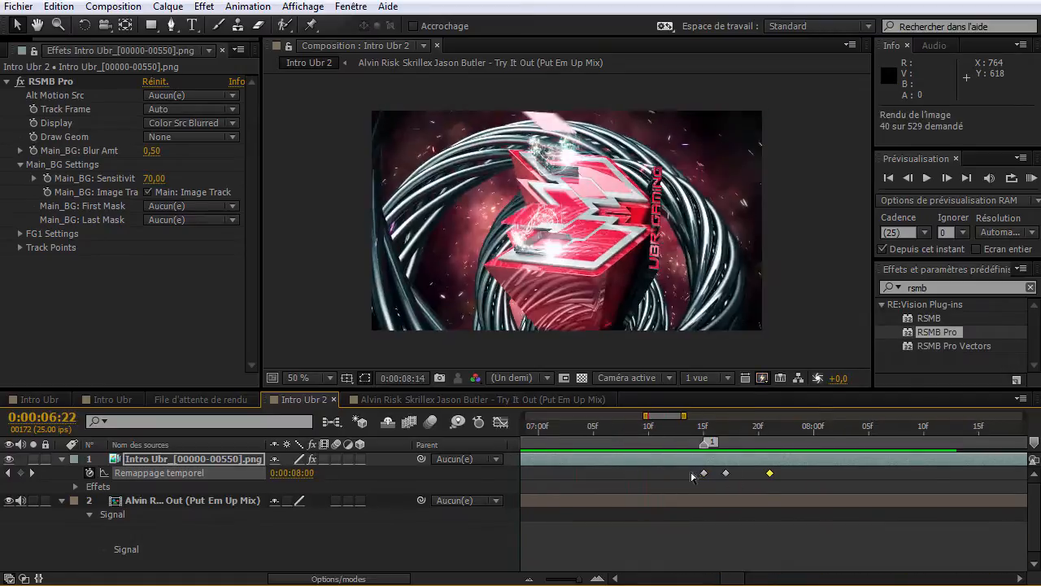
{"action": "left_click", "coordinate": [629, 437]}
{"action": "key", "text": "KP_0"}
{"action": "key", "text": "space"}
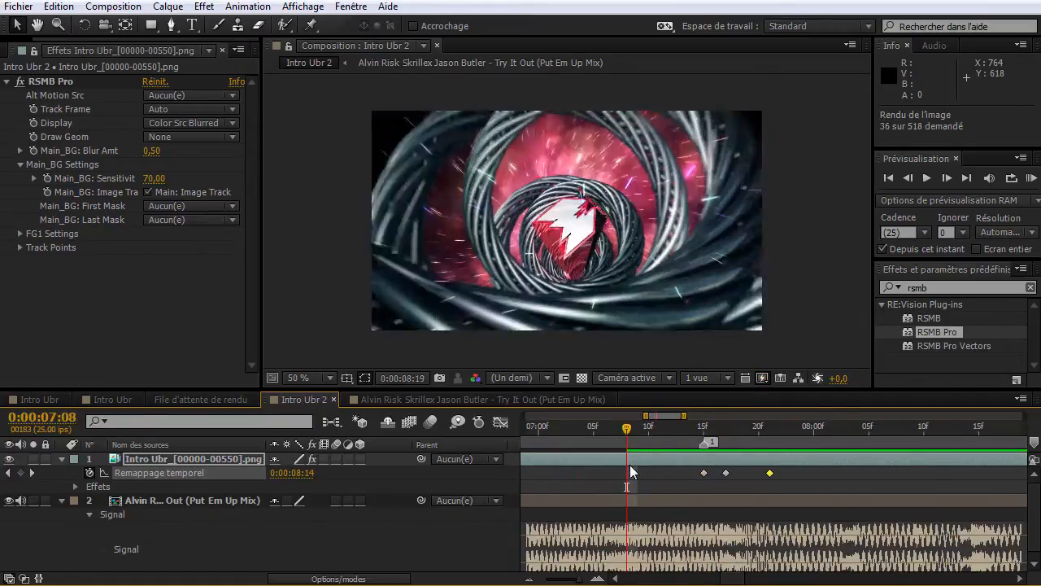
{"action": "key", "text": "space"}
Shift the two time-remap keyframes after marker 1 one frame later together with the final keyframe, placing them at 0:00:07:18 and 0:00:07:22.
{"action": "left_click_drag", "start_coordinate": [720, 476], "coordinate": [805, 459]}
{"action": "left_click_drag", "start_coordinate": [687, 415], "coordinate": [893, 416]}
{"action": "left_click_drag", "start_coordinate": [979, 482], "coordinate": [555, 436]}
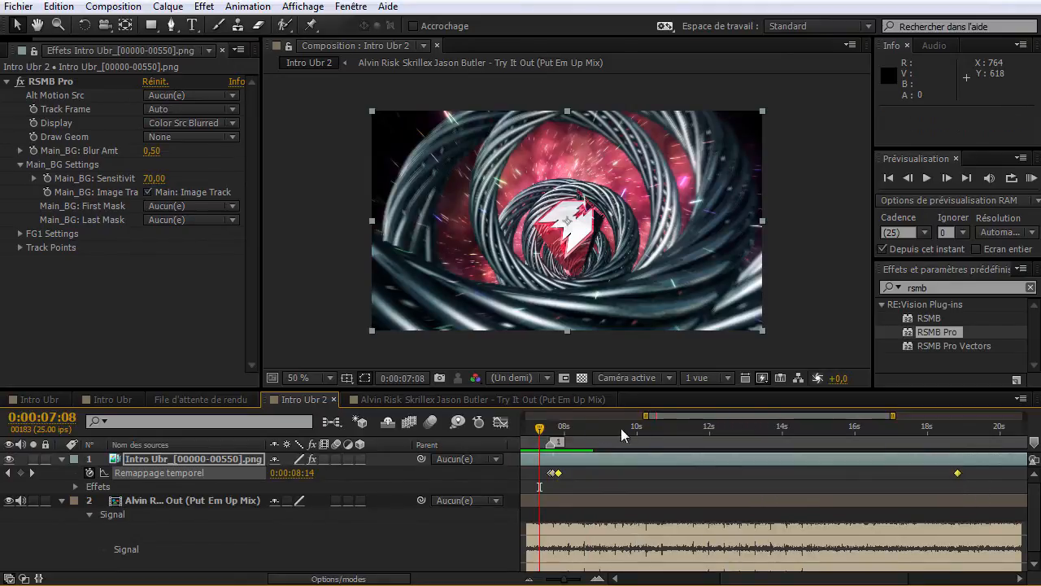
{"action": "left_click_drag", "start_coordinate": [647, 415], "coordinate": [598, 416]}
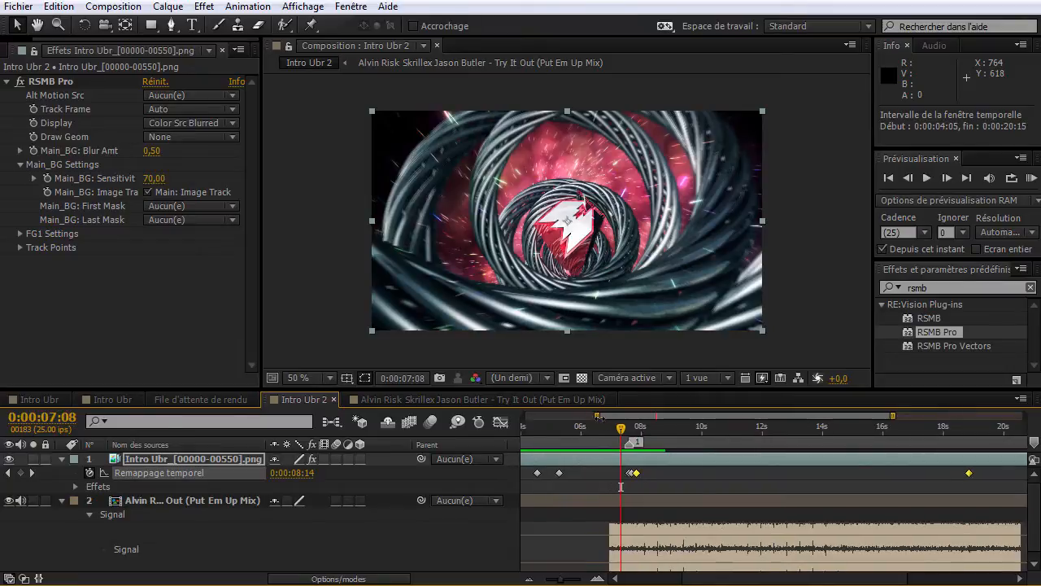
{"action": "left_click", "coordinate": [597, 580]}
{"action": "left_click", "coordinate": [597, 579]}
{"action": "left_click", "coordinate": [597, 579]}
{"action": "left_click", "coordinate": [597, 579]}
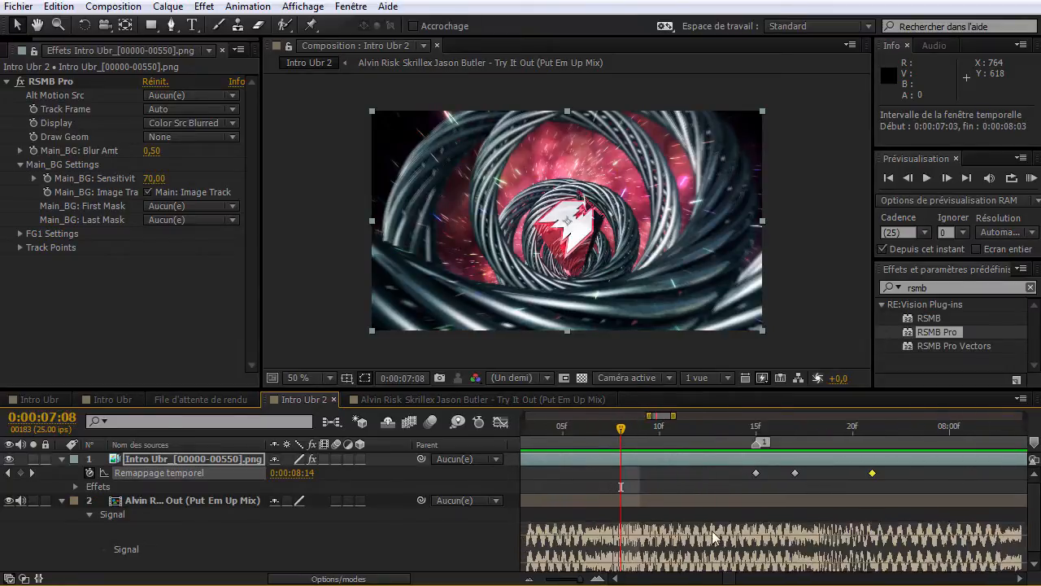
{"action": "left_click_drag", "start_coordinate": [795, 473], "coordinate": [811, 475]}
Preview the retimed logo reveal with music from 0:00:07:08 through marker 1.
{"action": "key", "text": "KP_0"}
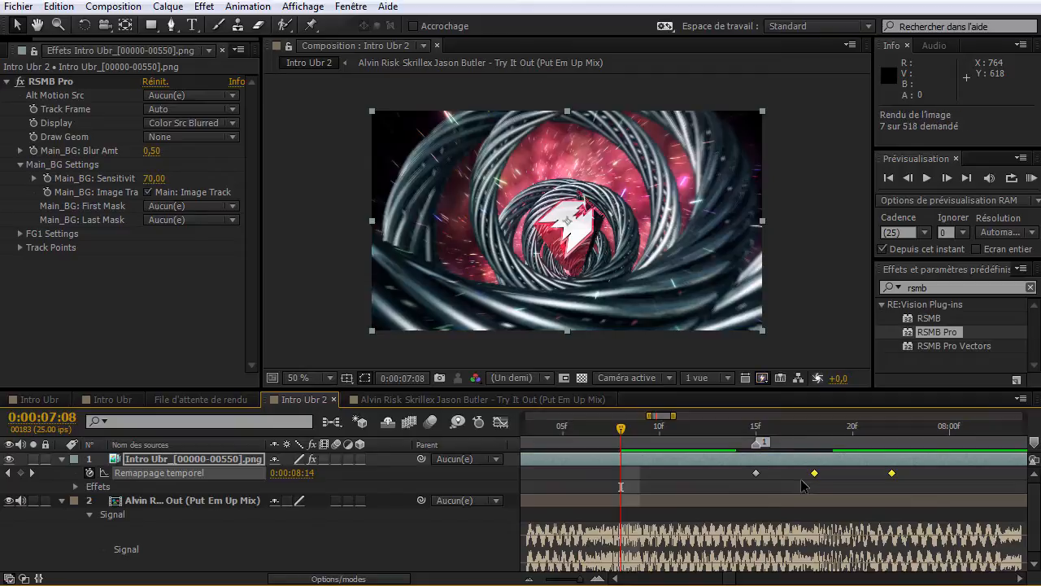
{"action": "key", "text": "space"}
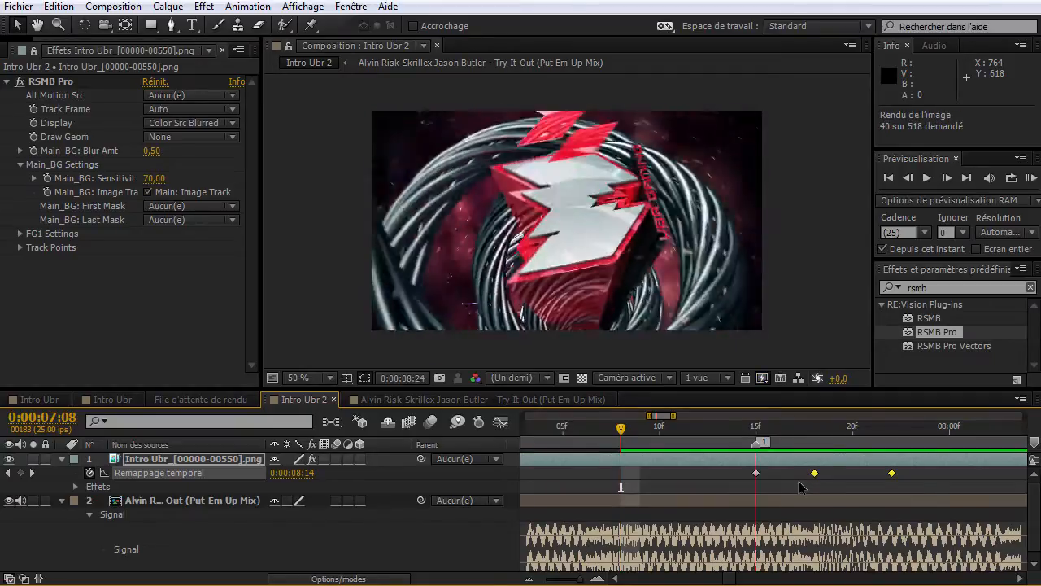
{"action": "key", "text": "space"}
{"action": "key", "text": "space"}
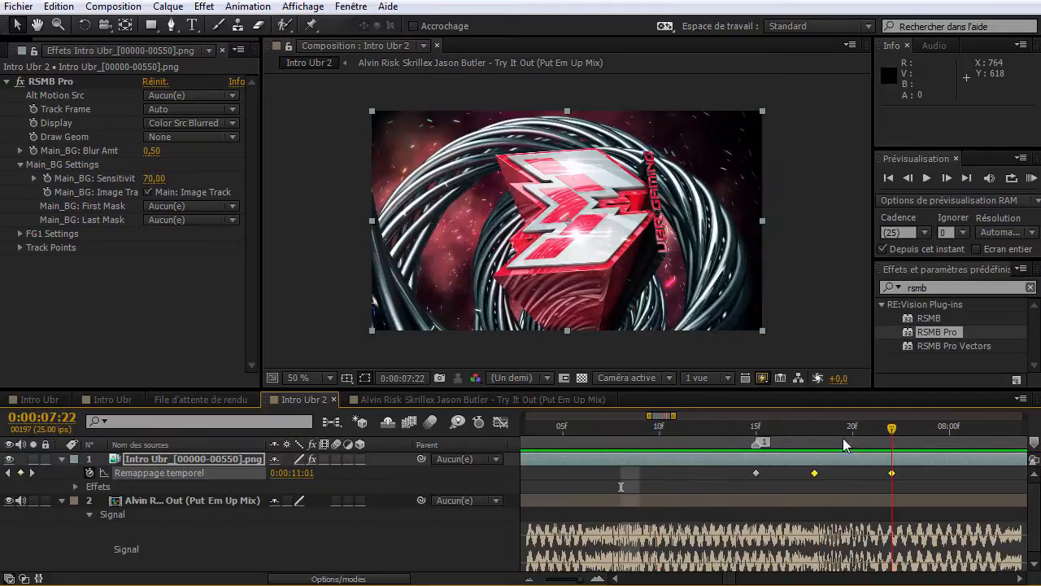
{"action": "left_click_drag", "start_coordinate": [676, 415], "coordinate": [730, 415]}
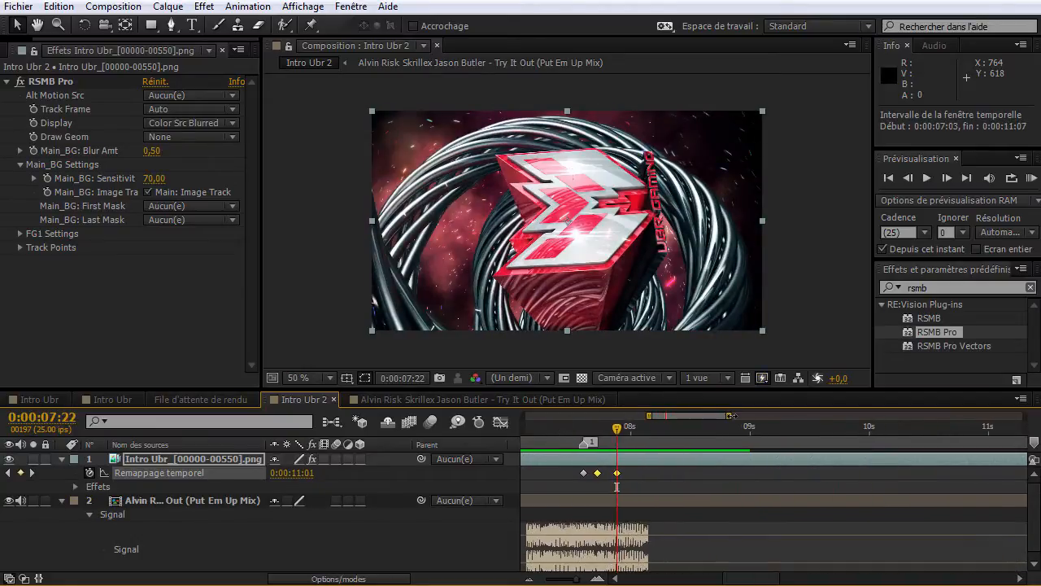
Switch to VLC and replay 03-Ubr Gaming.mp4 between about 00:07 and 00:10 to examine how the logo reveal accelerates and slows down.
{"action": "key", "text": "alt+Tab"}
{"action": "left_click_drag", "start_coordinate": [621, 59], "coordinate": [659, 154]}
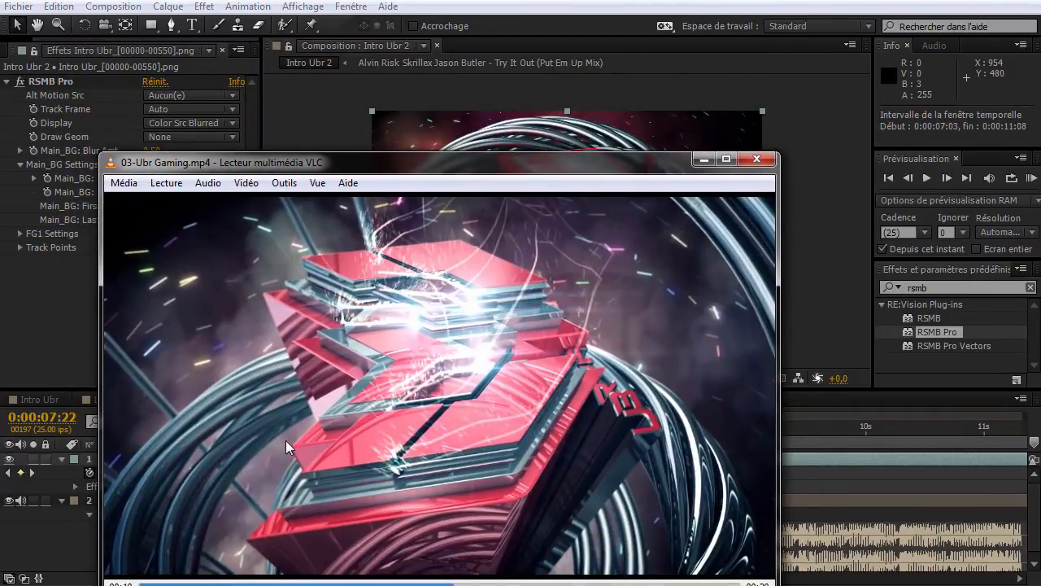
{"action": "left_click_drag", "start_coordinate": [590, 159], "coordinate": [567, 51]}
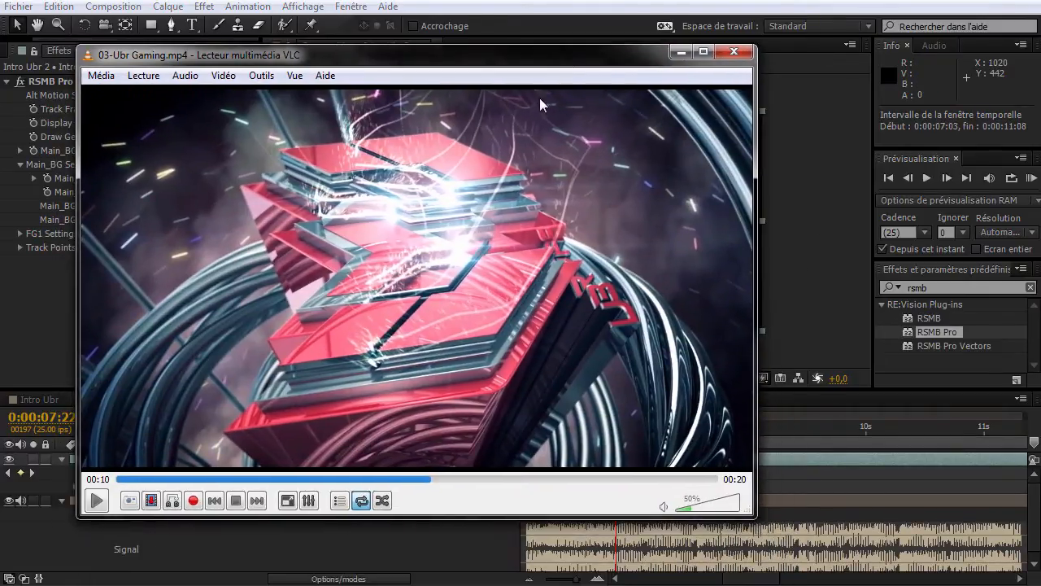
{"action": "left_click", "coordinate": [362, 478]}
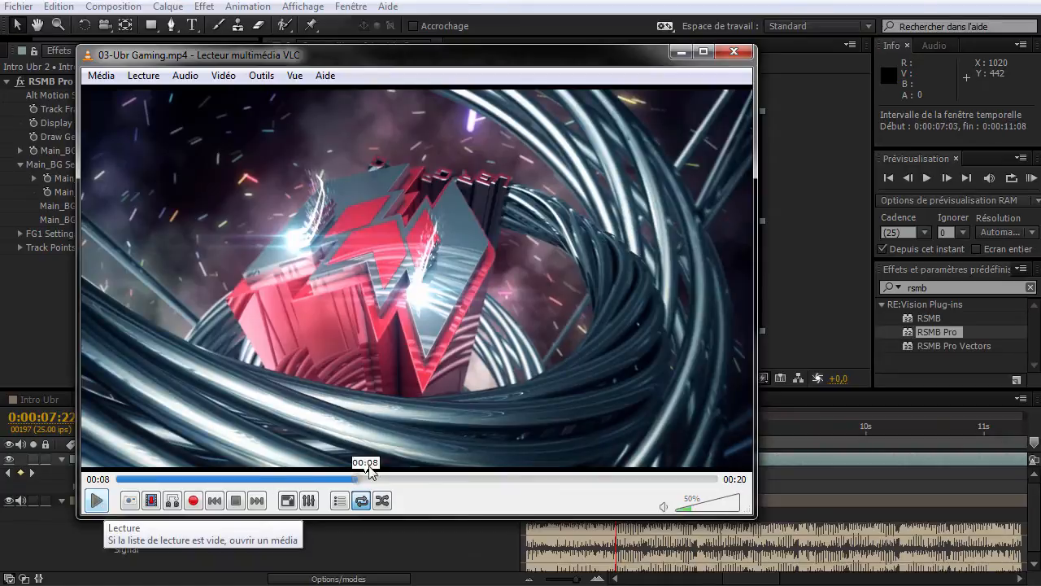
{"action": "left_click", "coordinate": [322, 478]}
{"action": "left_click", "coordinate": [96, 502]}
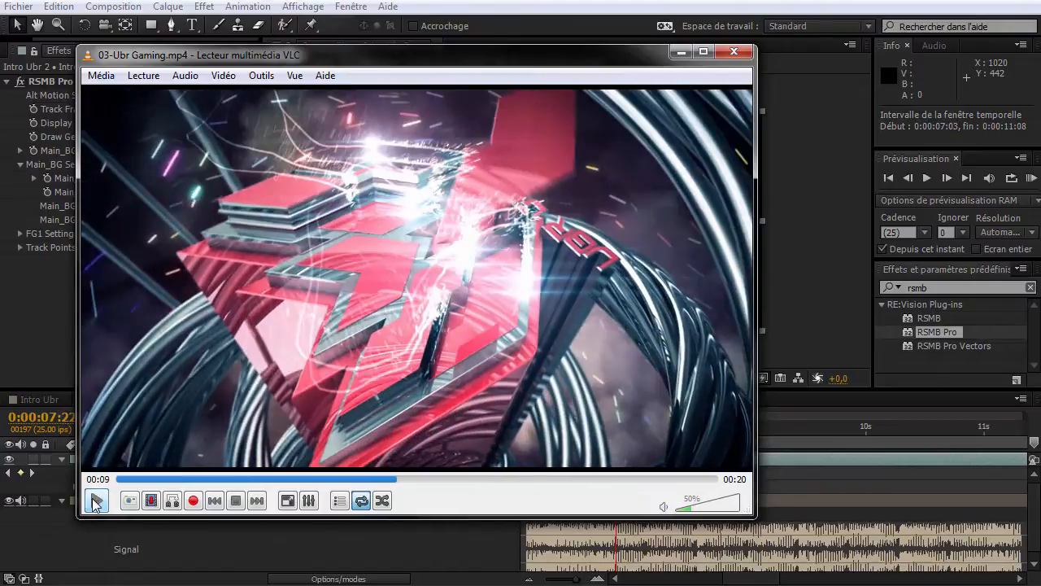
{"action": "left_click", "coordinate": [95, 502]}
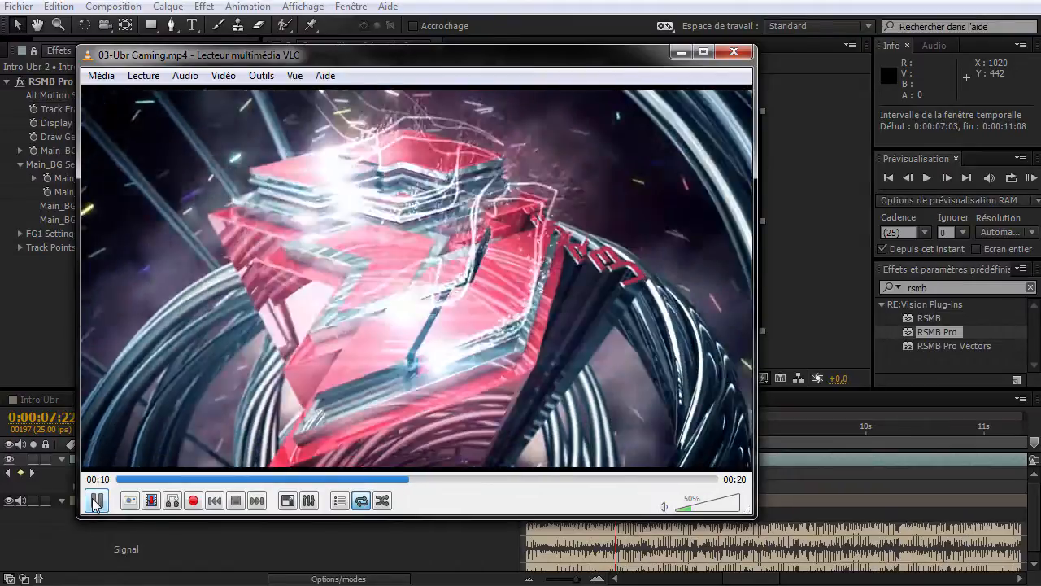
{"action": "left_click", "coordinate": [338, 479]}
{"action": "left_click", "coordinate": [360, 479]}
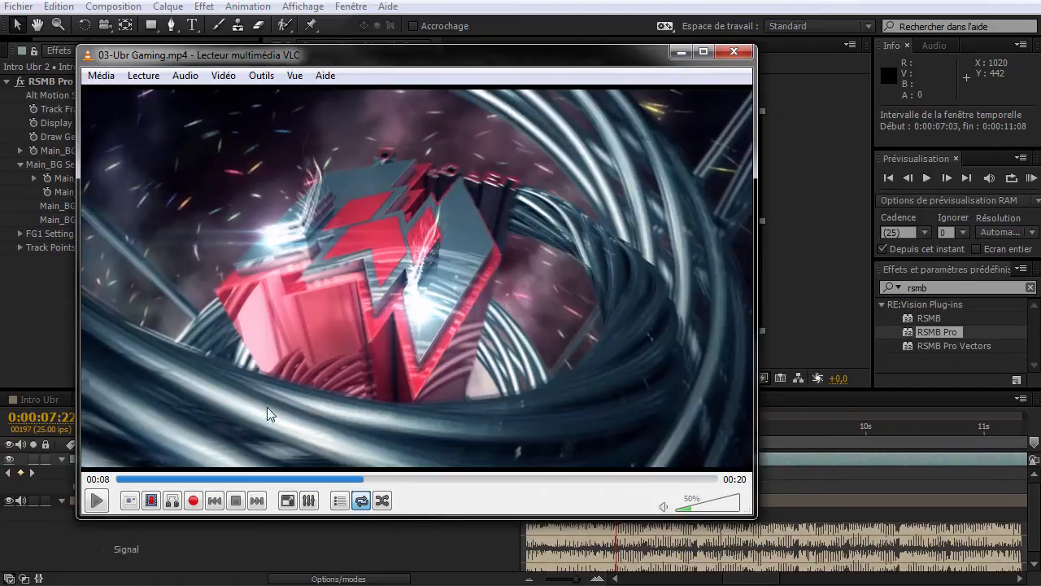
{"action": "left_click", "coordinate": [340, 479]}
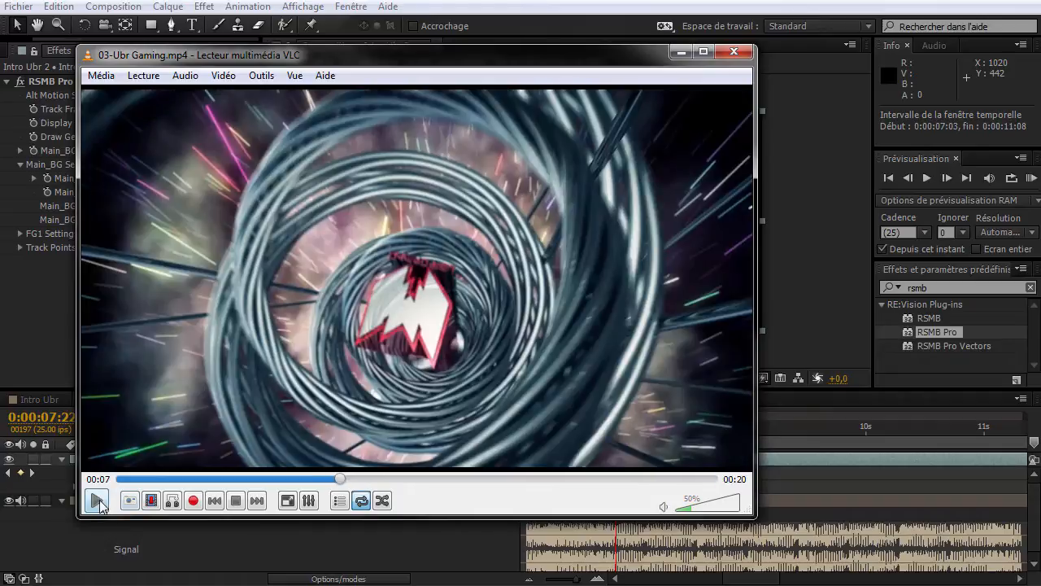
{"action": "left_click", "coordinate": [97, 500]}
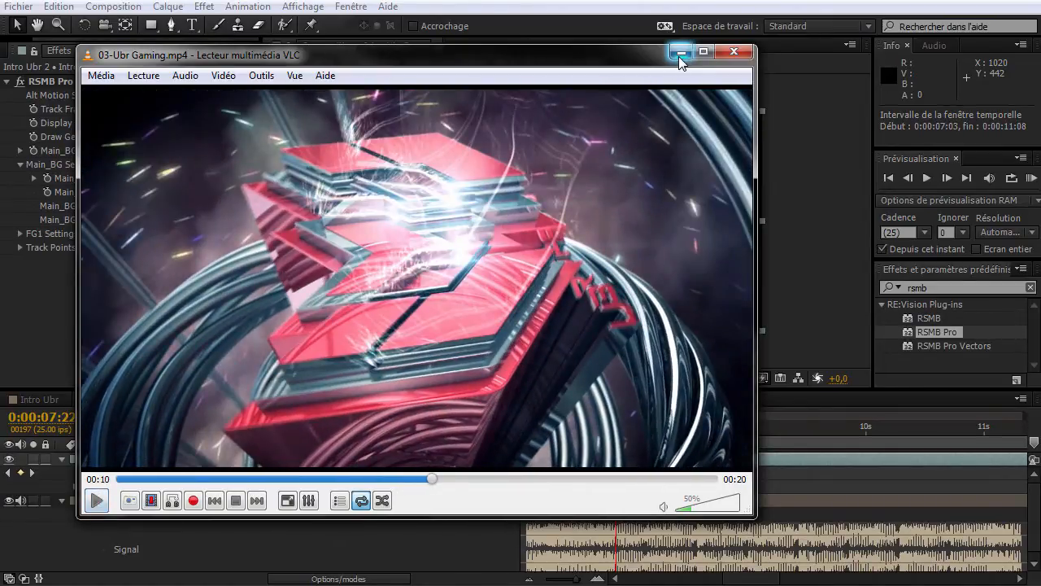
{"action": "left_click", "coordinate": [681, 52]}
Preview the After Effects composition from 0:00:06:15 through the logo reveal and place the current time at 0:00:09:00.
{"action": "left_click_drag", "start_coordinate": [593, 428], "coordinate": [509, 447]}
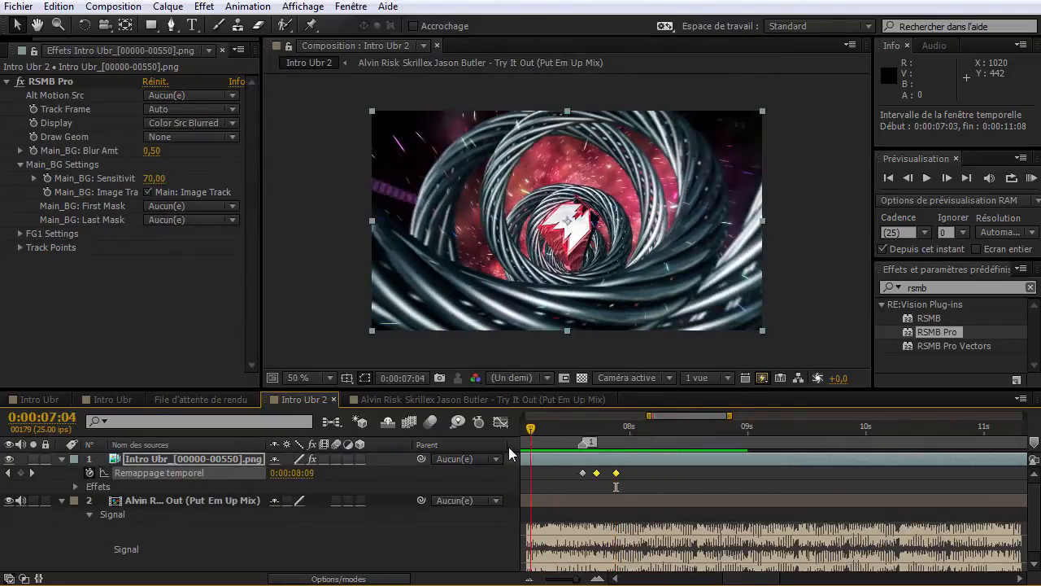
{"action": "key", "text": "space"}
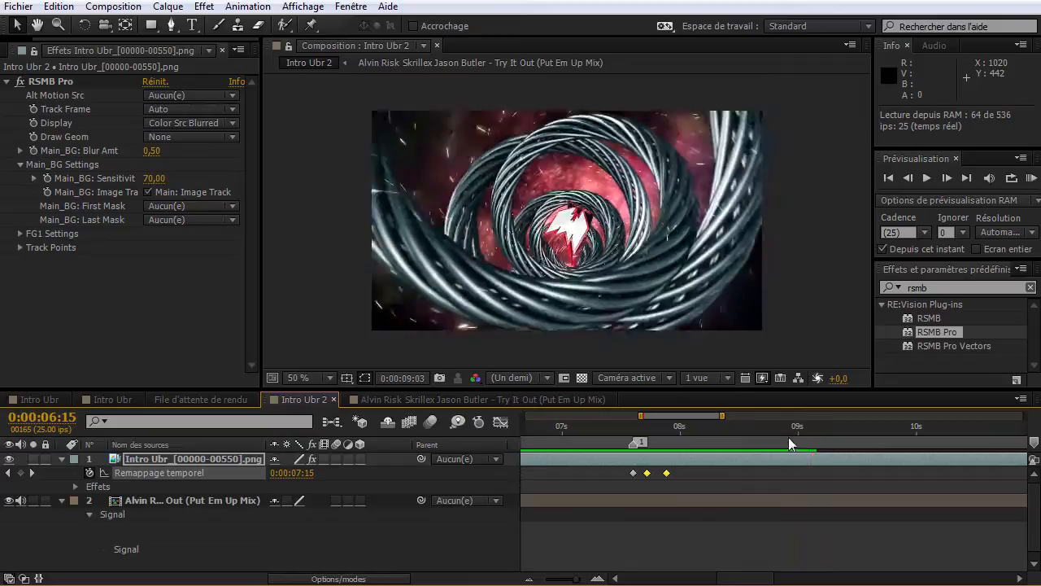
{"action": "key", "text": "space"}
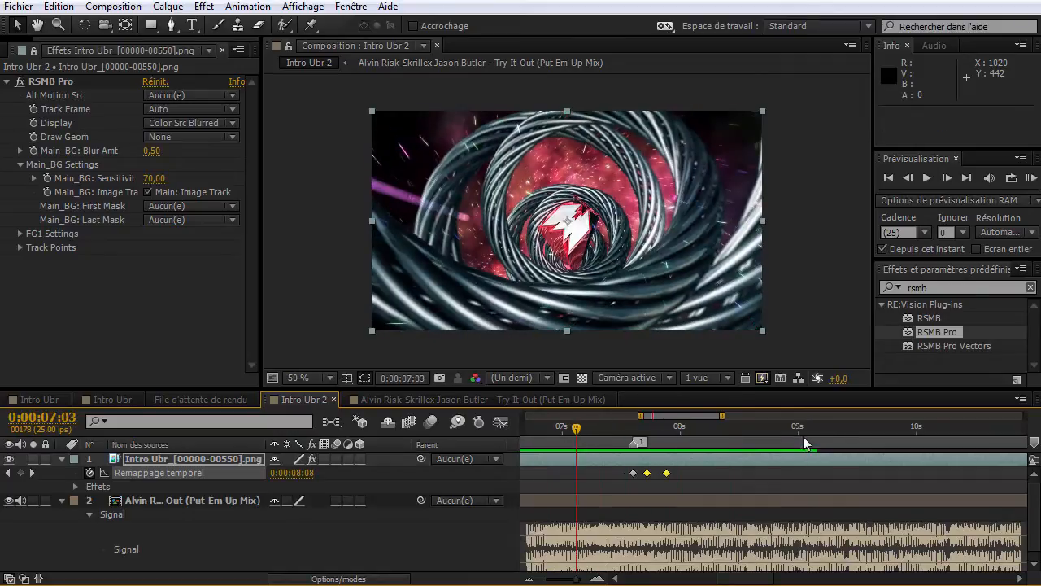
{"action": "left_click", "coordinate": [803, 439]}
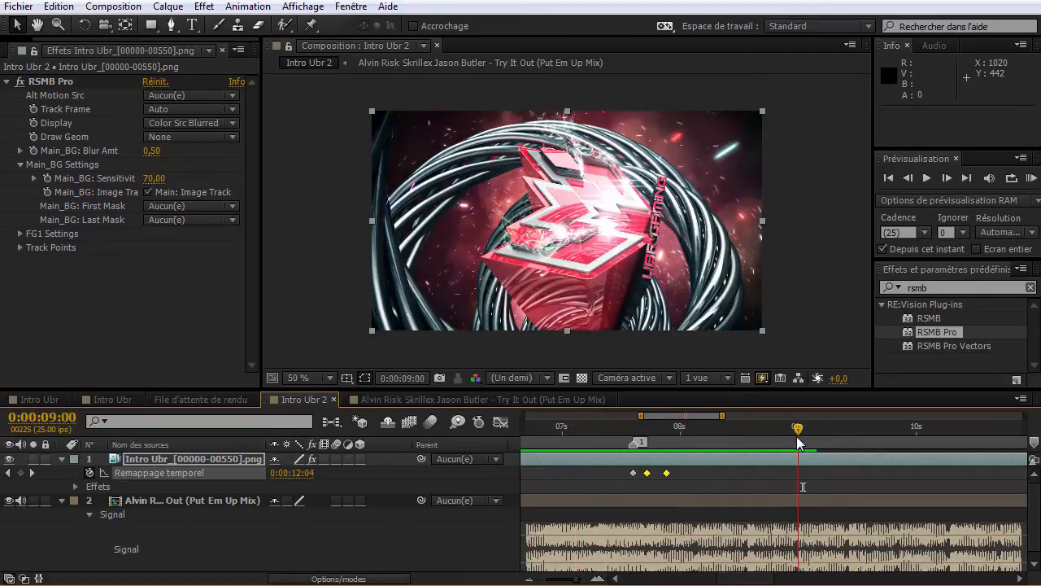
Switch back to VLC and replay the reference video from well before the logo reveal to compare its timing.
{"action": "key", "text": "alt+Tab"}
{"action": "left_click_drag", "start_coordinate": [420, 478], "coordinate": [288, 480]}
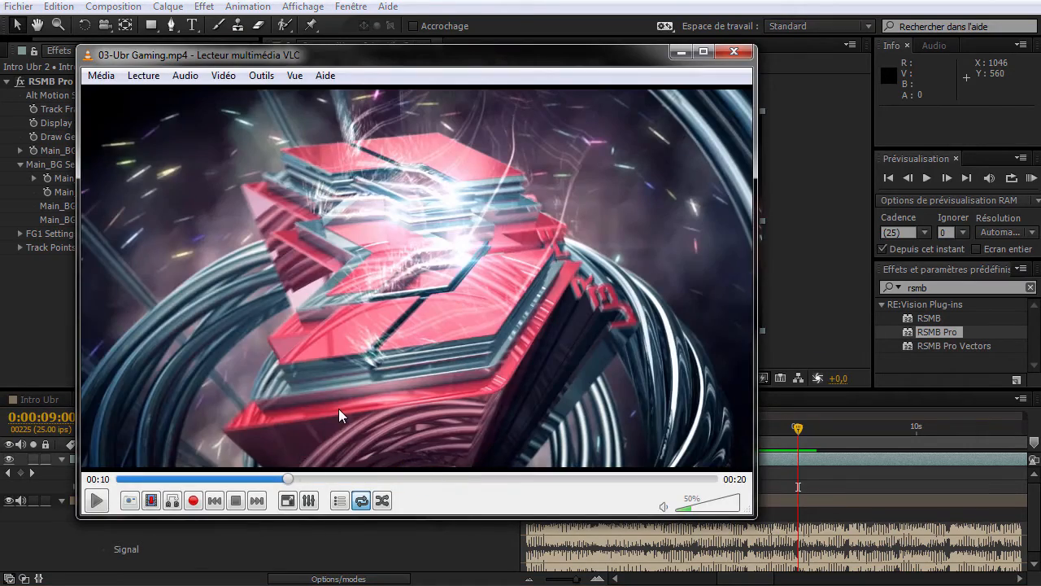
{"action": "key", "text": "space"}
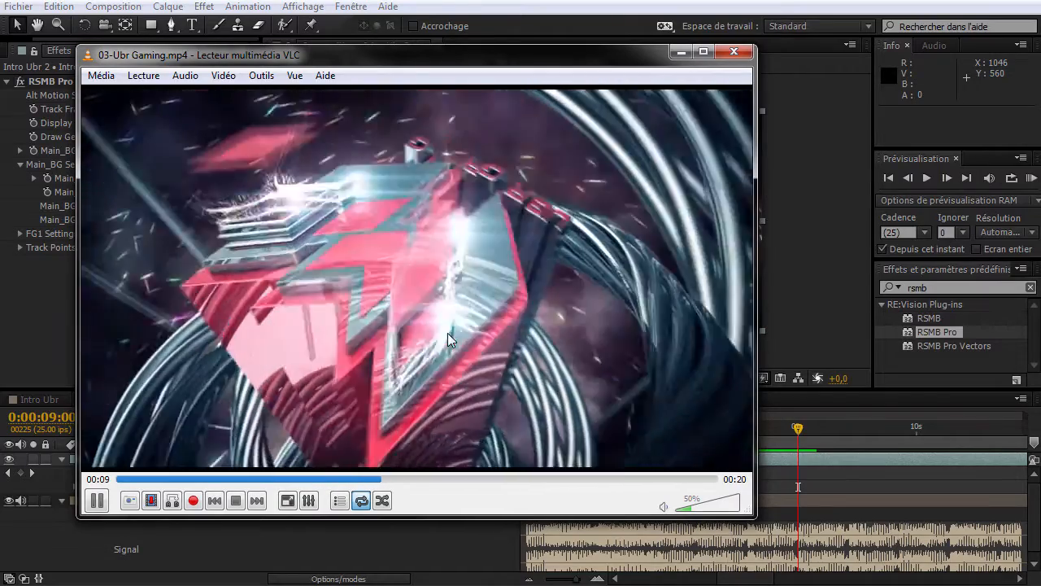
Pause and minimize the VLC reference video, returning to After Effects to preview the Intro Ubr 2 composition from 0:00:07:02.
{"action": "key", "text": "space"}
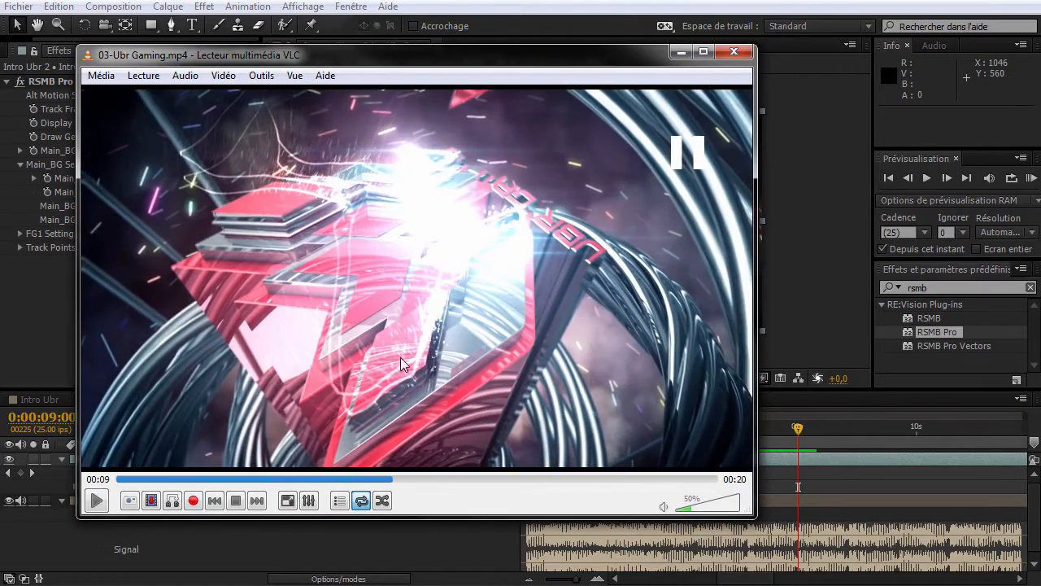
{"action": "left_click", "coordinate": [682, 53]}
{"action": "left_click", "coordinate": [569, 426]}
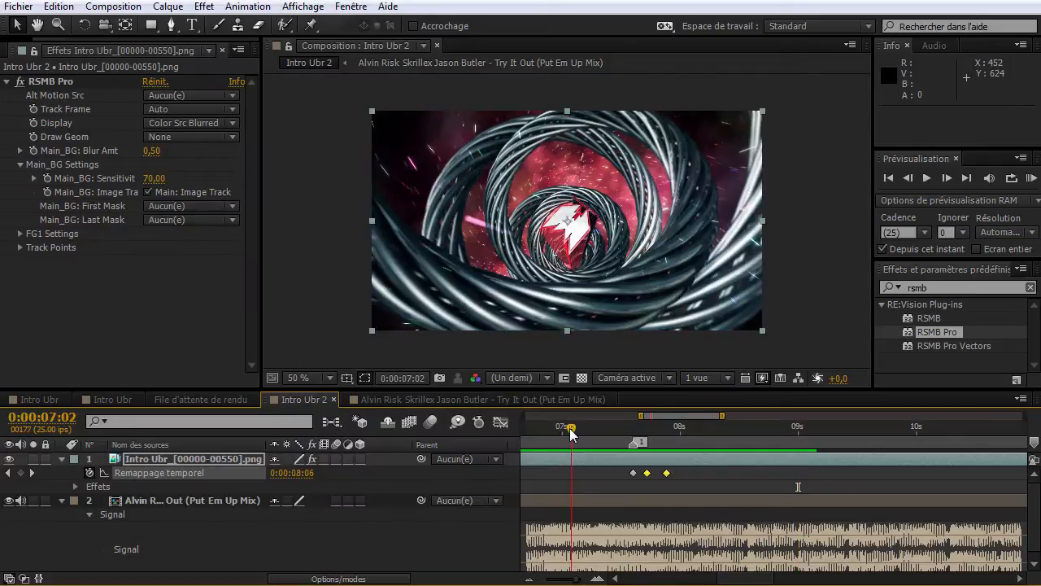
{"action": "key", "text": "KP_0"}
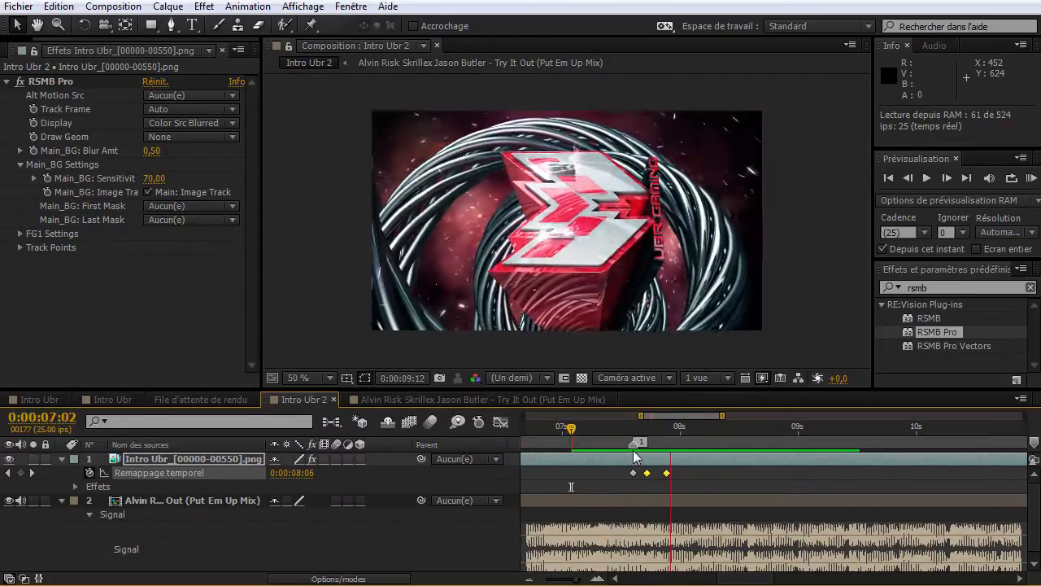
Add time-remap keyframes to the Intro Ubr image-sequence layer at 0:00:08:22 and 0:00:08:05.
{"action": "left_click_drag", "start_coordinate": [687, 431], "coordinate": [786, 443]}
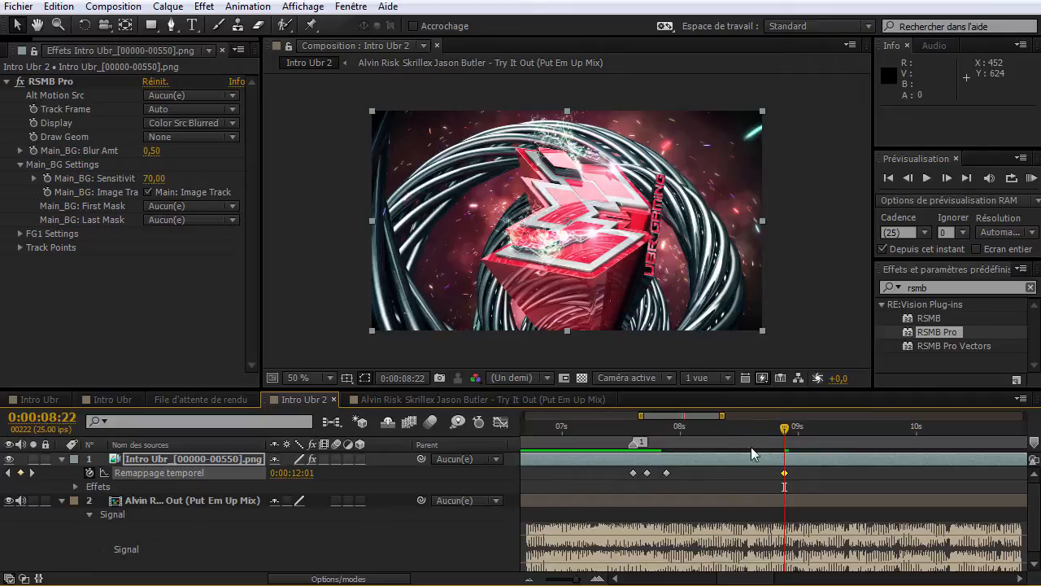
{"action": "left_click_drag", "start_coordinate": [768, 428], "coordinate": [737, 430]}
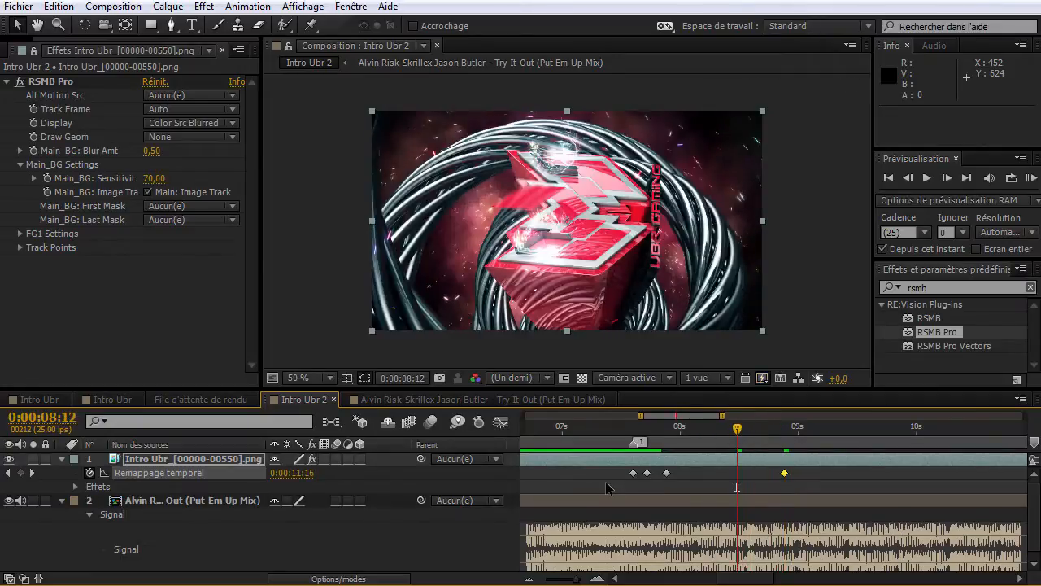
{"action": "left_click_drag", "start_coordinate": [731, 436], "coordinate": [703, 437]}
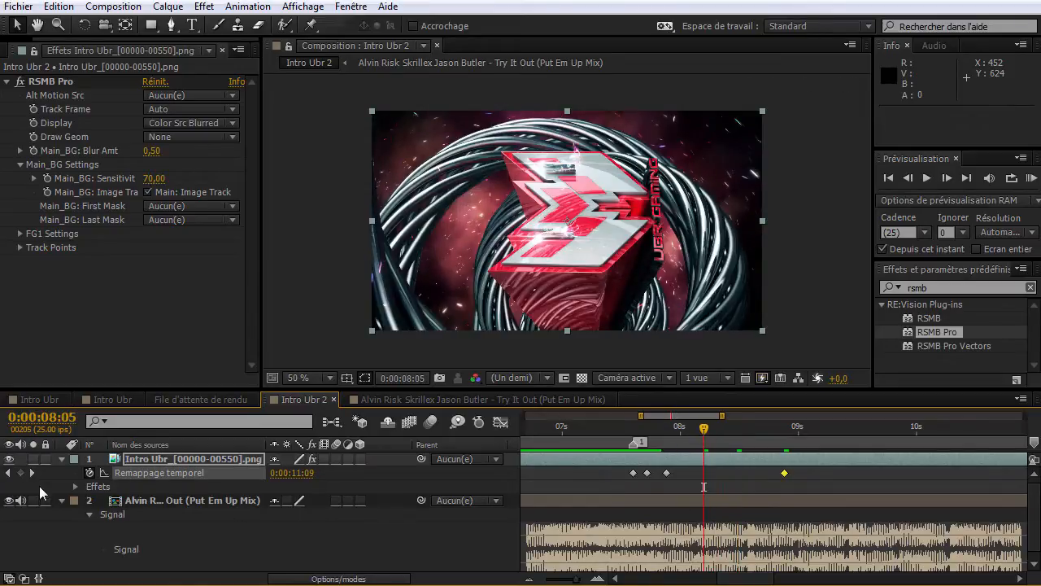
Shift the time-remap keyframe at 0:00:08:22 and the layer's final keyframe earlier together, placing the first at about 0:00:08:13.
{"action": "left_click_drag", "start_coordinate": [776, 415], "coordinate": [931, 416]}
{"action": "left_click_drag", "start_coordinate": [925, 480], "coordinate": [583, 476]}
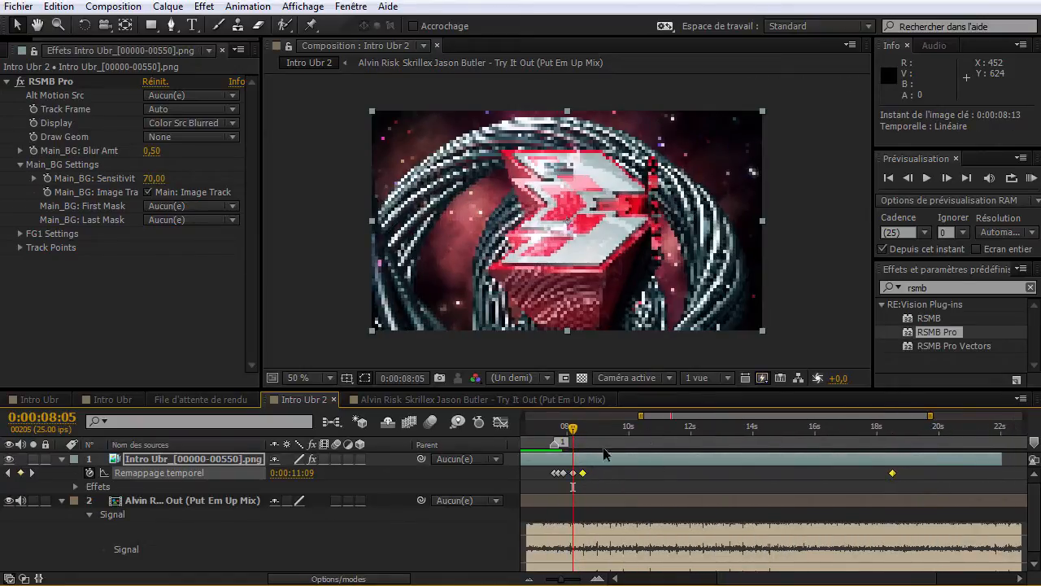
{"action": "left_click", "coordinate": [59, 7]}
{"action": "left_click", "coordinate": [70, 25]}
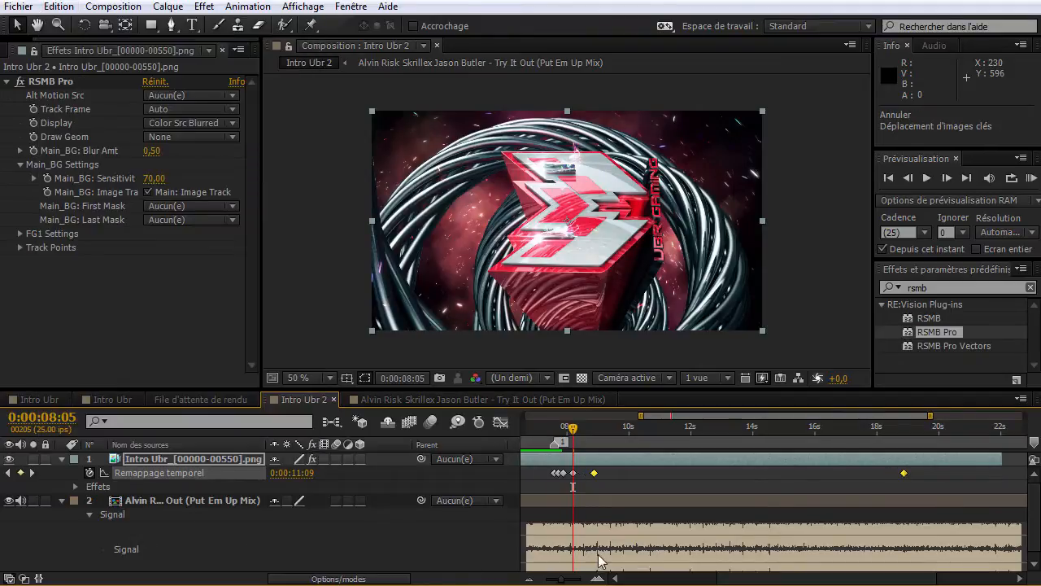
{"action": "left_click", "coordinate": [598, 579]}
{"action": "left_click", "coordinate": [598, 580]}
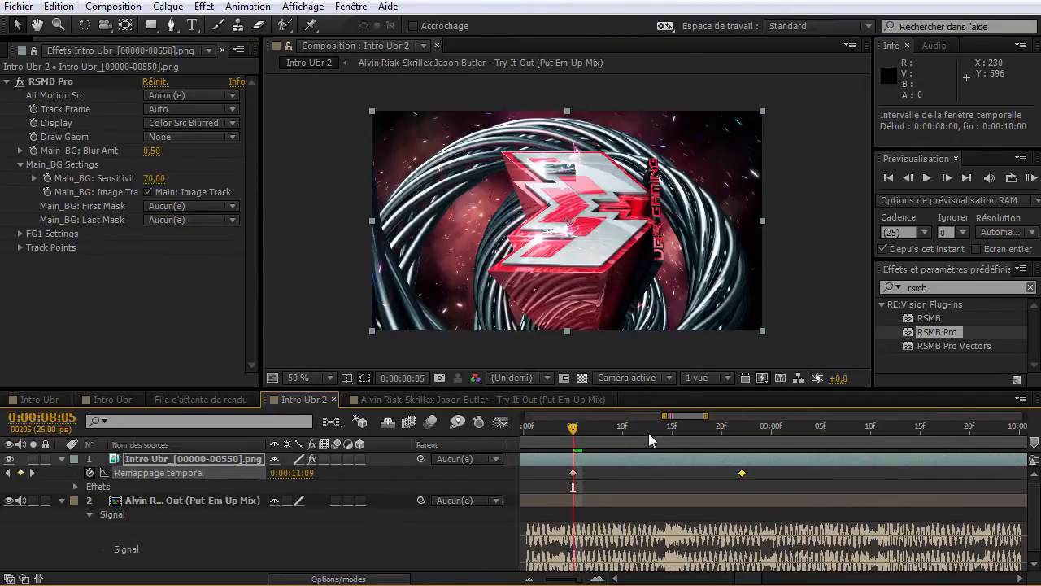
{"action": "left_click_drag", "start_coordinate": [738, 476], "coordinate": [657, 473]}
Preview the remapped animation from 0:00:06:21 and again from 0:00:07:05 to check its timing against the music.
{"action": "left_click_drag", "start_coordinate": [634, 419], "coordinate": [626, 417]}
{"action": "left_click_drag", "start_coordinate": [609, 429], "coordinate": [616, 434]}
{"action": "key", "text": "KP_0"}
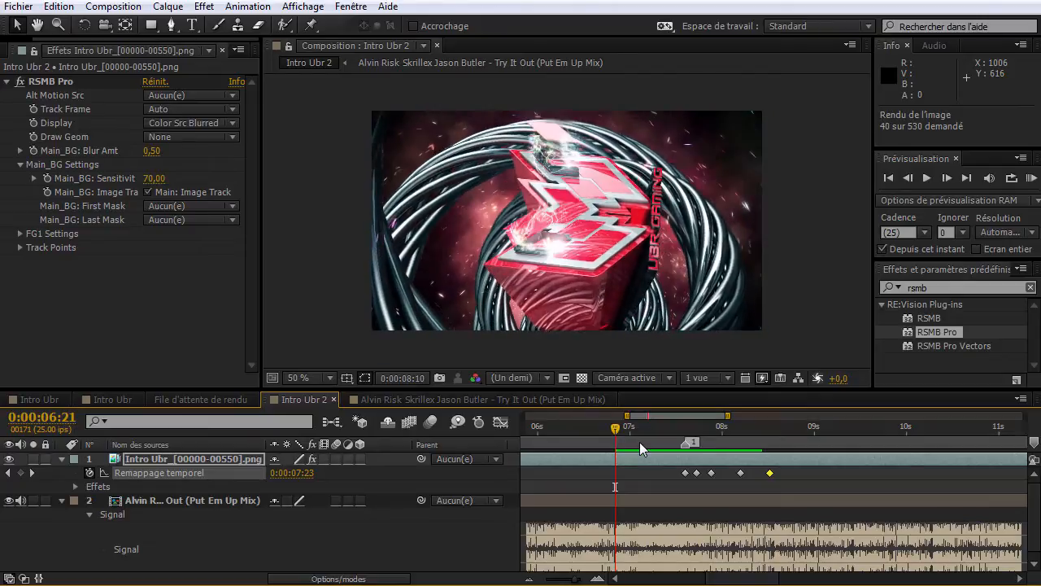
{"action": "key", "text": "space"}
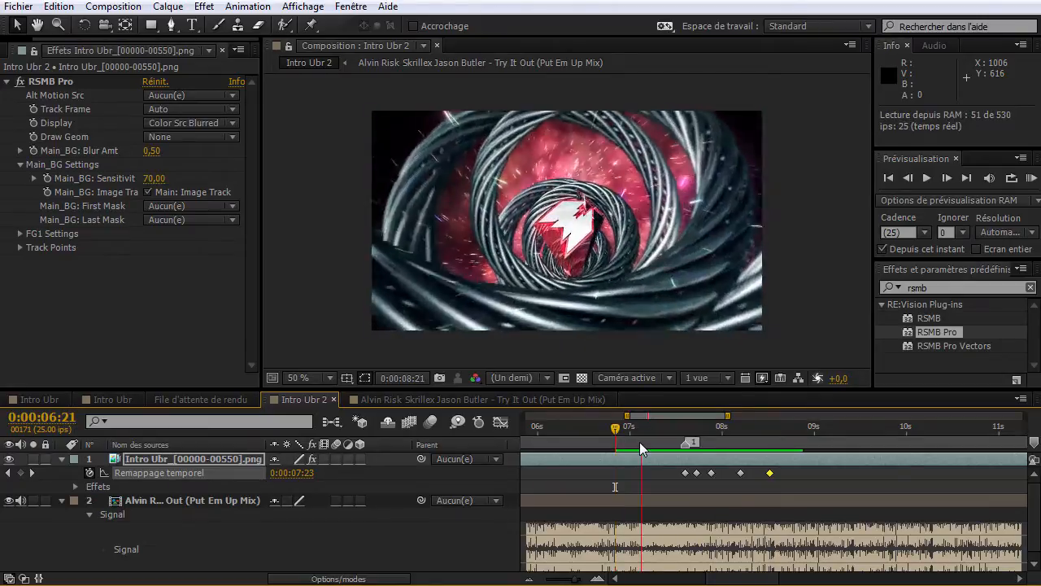
{"action": "key", "text": "space"}
{"action": "key", "text": "KP_0"}
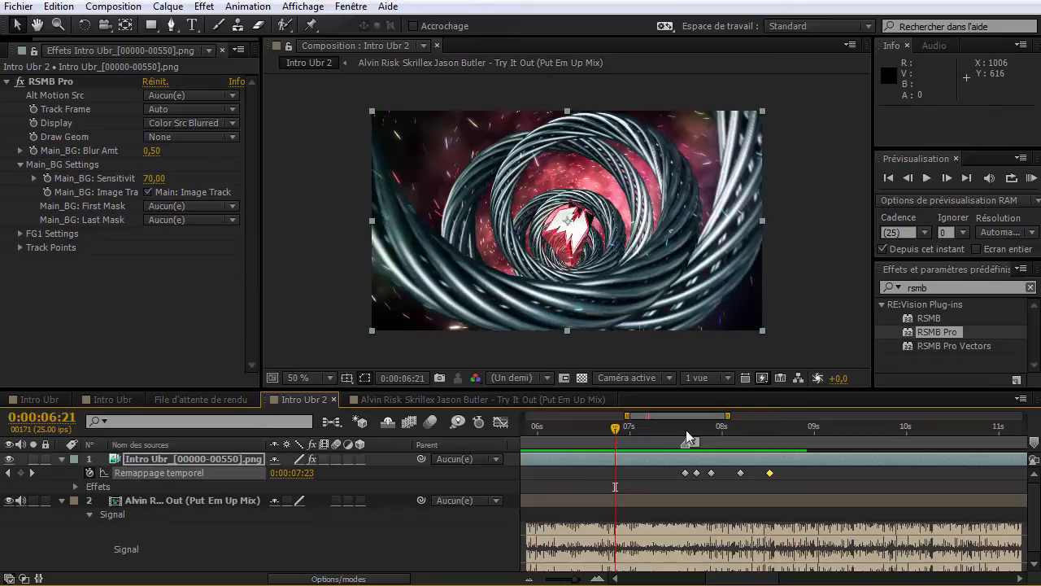
{"action": "left_click_drag", "start_coordinate": [755, 430], "coordinate": [648, 458]}
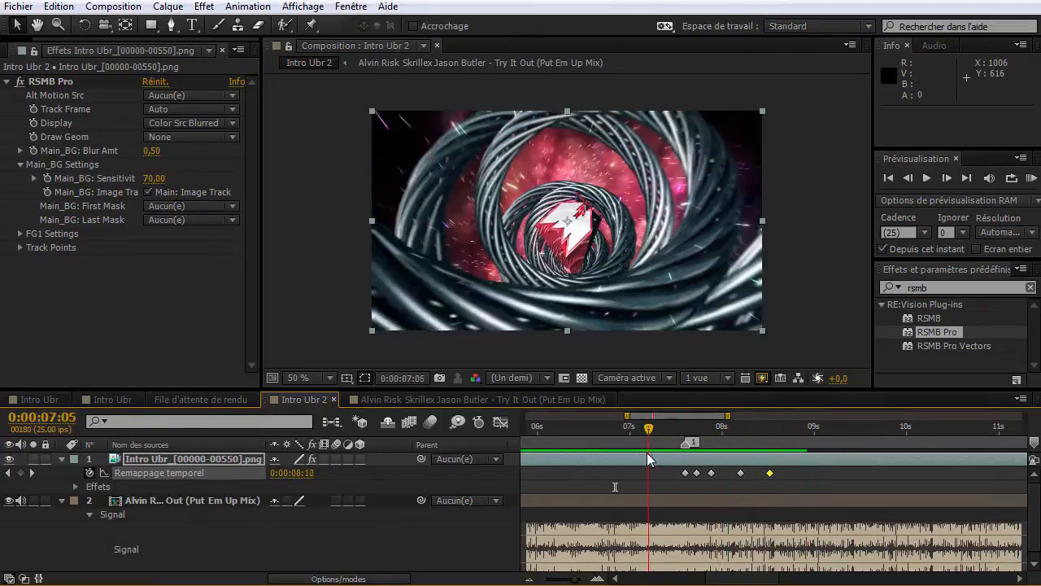
{"action": "key", "text": "KP_0"}
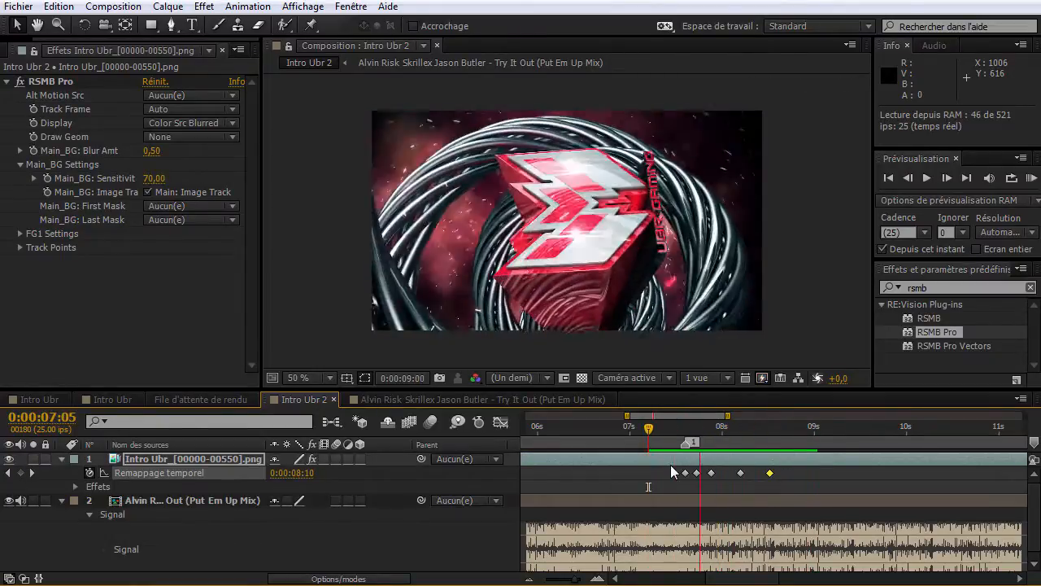
{"action": "left_click", "coordinate": [738, 459]}
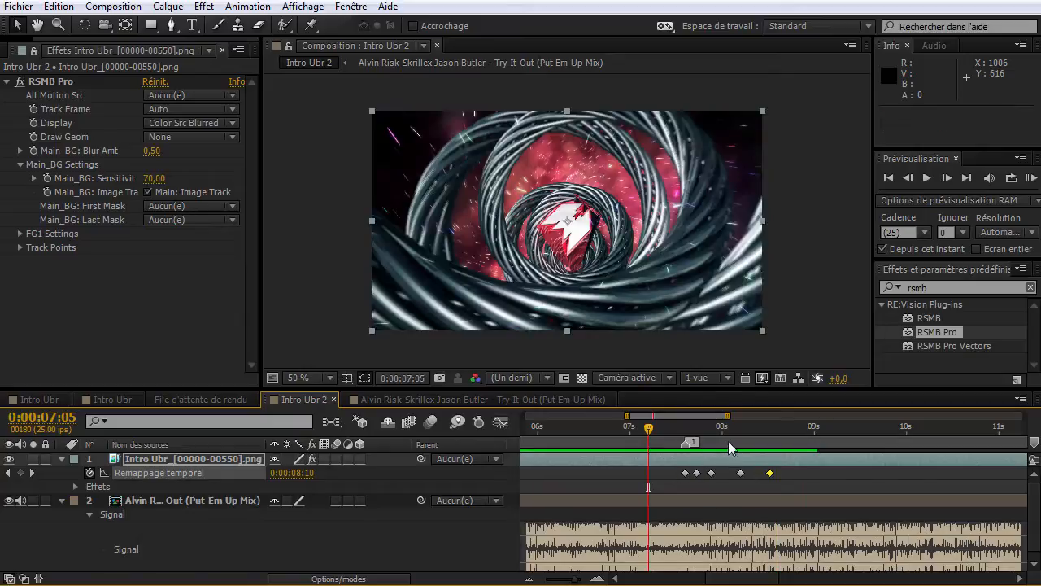
Select the last three time-remap keyframes and shift them later together, putting the first two at about 0:00:08:20 and 0:00:09:03.
{"action": "left_click", "coordinate": [727, 440]}
{"action": "left_click_drag", "start_coordinate": [733, 479], "coordinate": [787, 470]}
{"action": "left_click_drag", "start_coordinate": [730, 415], "coordinate": [879, 415]}
{"action": "left_click_drag", "start_coordinate": [996, 468], "coordinate": [996, 468]}
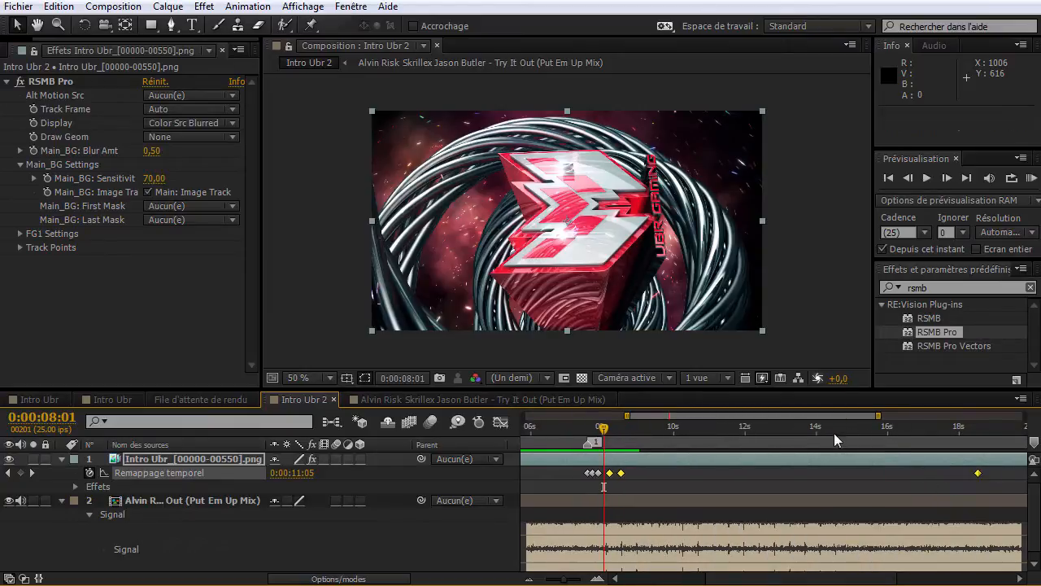
{"action": "left_click_drag", "start_coordinate": [878, 415], "coordinate": [715, 415]}
{"action": "left_click", "coordinate": [858, 442]}
{"action": "left_click_drag", "start_coordinate": [809, 473], "coordinate": [870, 478]}
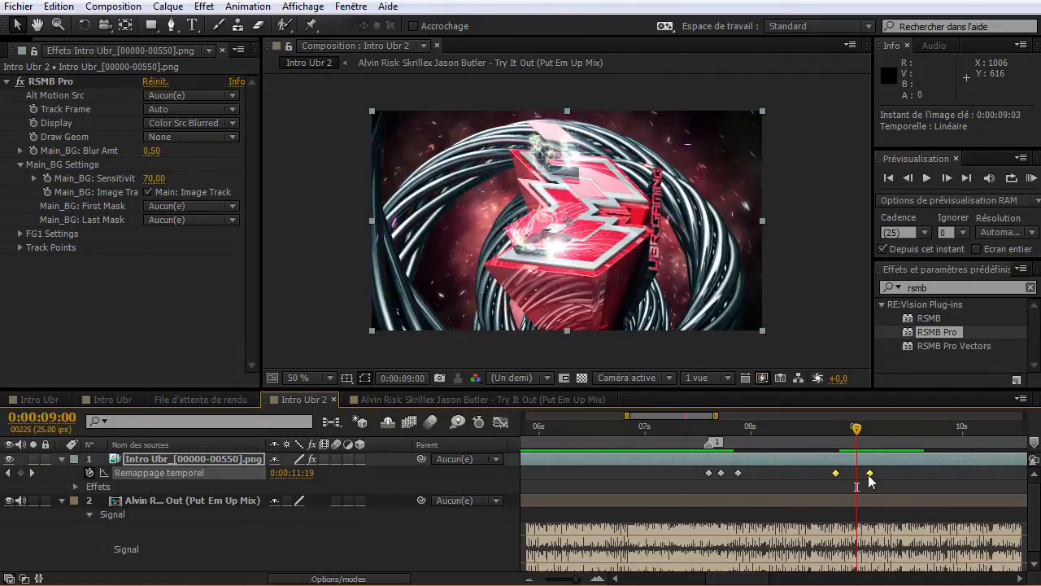
Deselect the time-remap keyframes and preview the animation from 0:00:06:24 to check the slowed section.
{"action": "left_click_drag", "start_coordinate": [786, 438], "coordinate": [642, 439]}
{"action": "key", "text": "Down"}
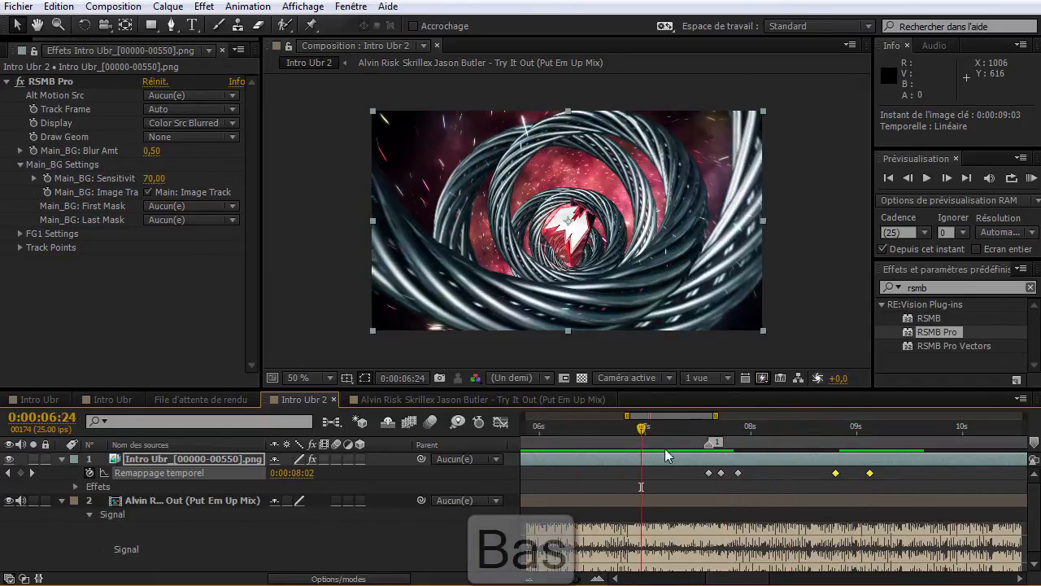
{"action": "left_click", "coordinate": [764, 471]}
{"action": "key", "text": "KP_0"}
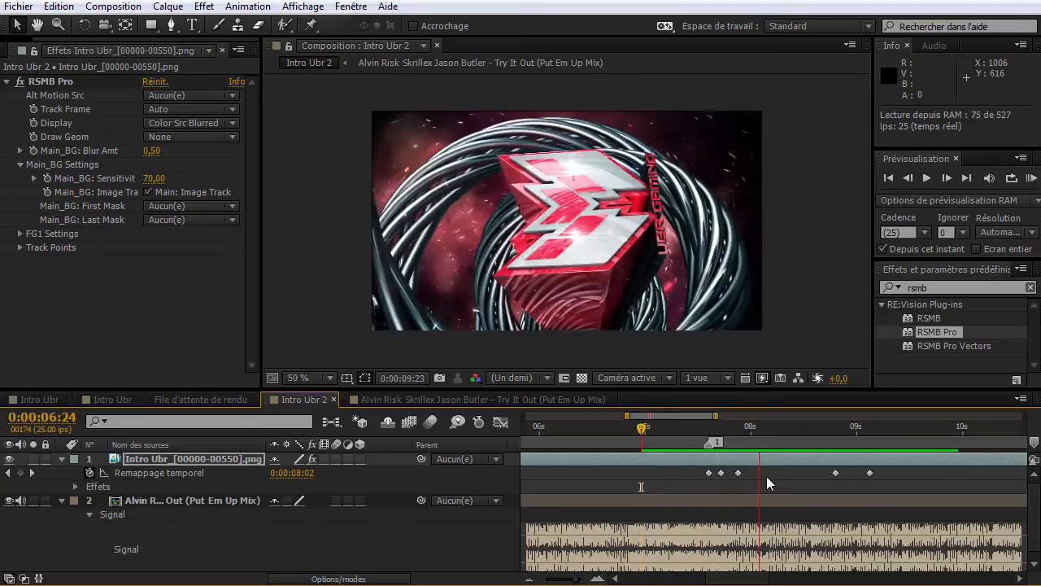
{"action": "key", "text": "space"}
Compare the frame at 0:00:09:21 with 03-Ubr Gaming.mp4 around 9 to 10 seconds in VLC, moving the player out of the way.
{"action": "left_click_drag", "start_coordinate": [684, 431], "coordinate": [944, 441]}
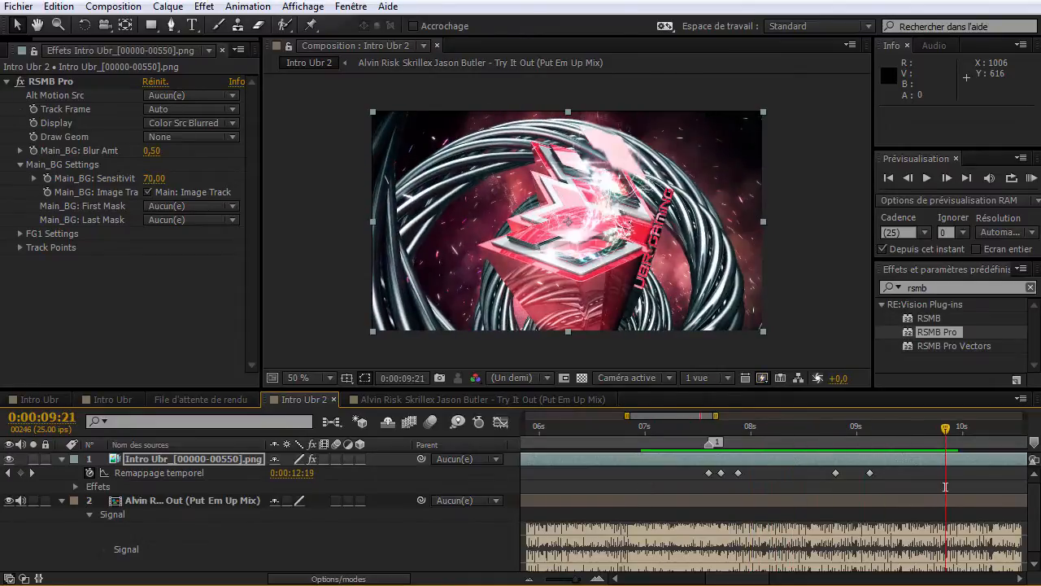
{"action": "key", "text": "alt+Tab"}
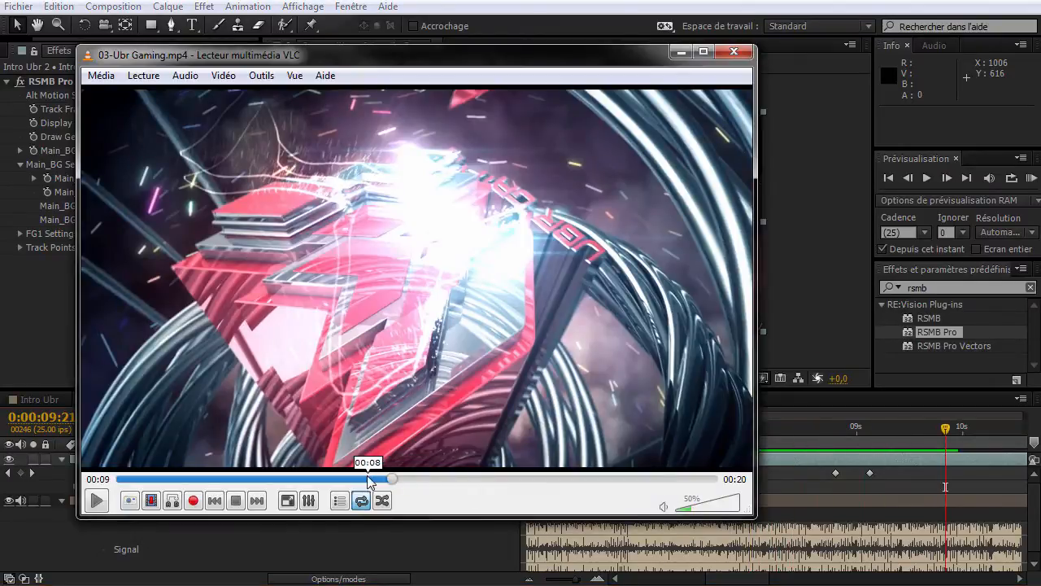
{"action": "left_click", "coordinate": [303, 470]}
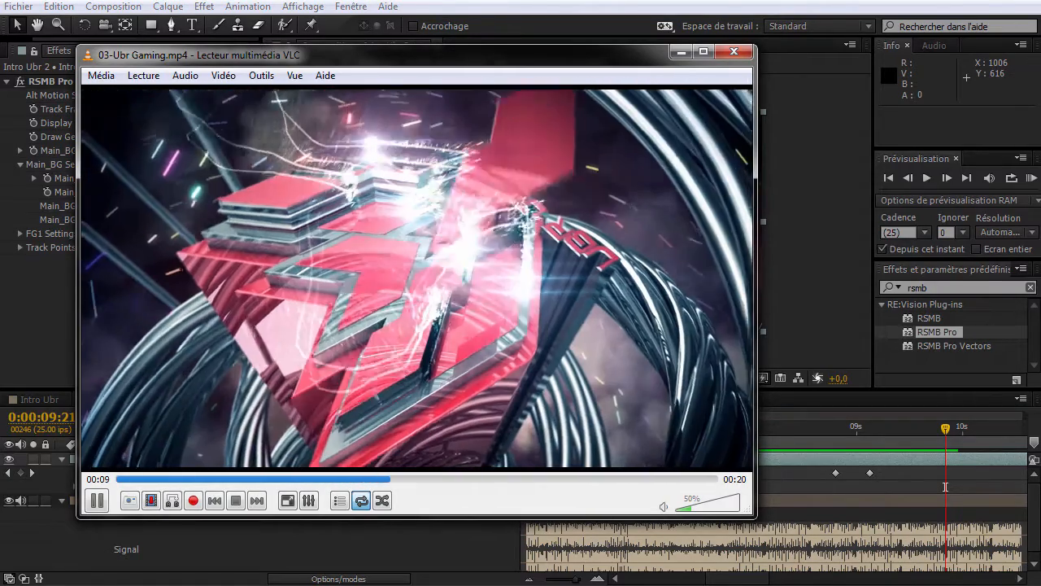
{"action": "key", "text": "space"}
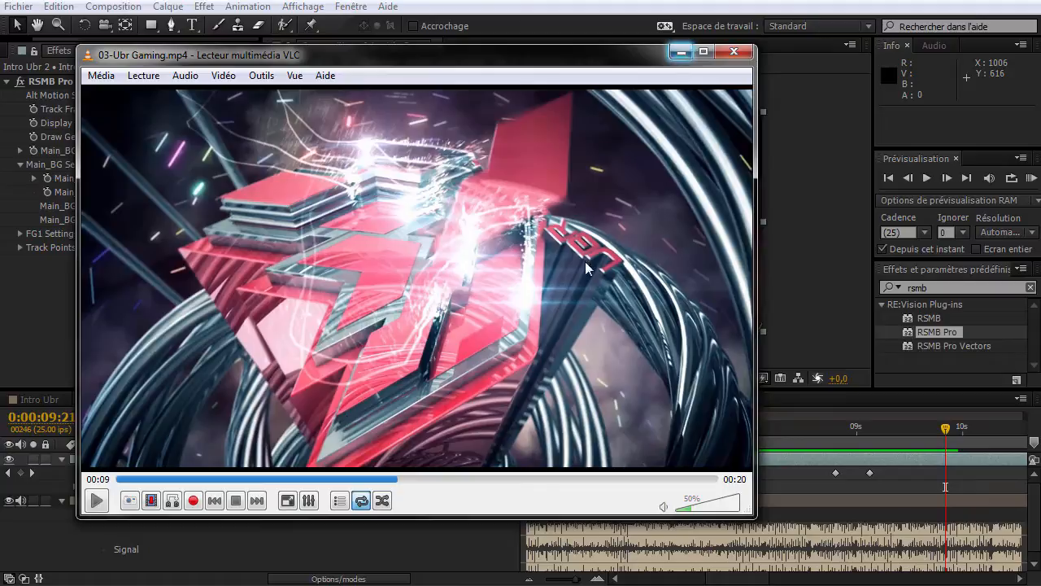
{"action": "left_click_drag", "start_coordinate": [580, 62], "coordinate": [567, 126]}
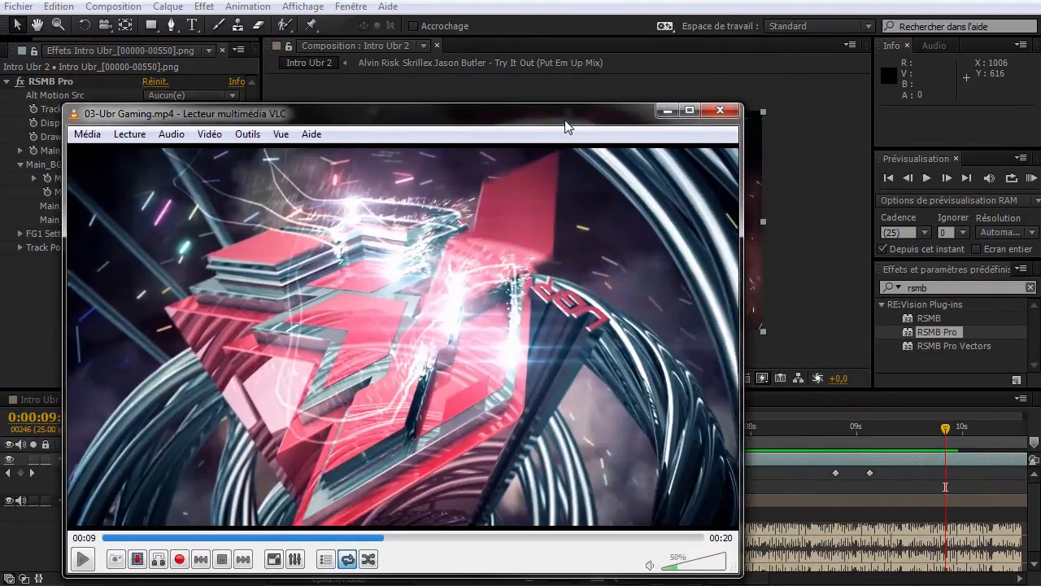
{"action": "key", "text": "space"}
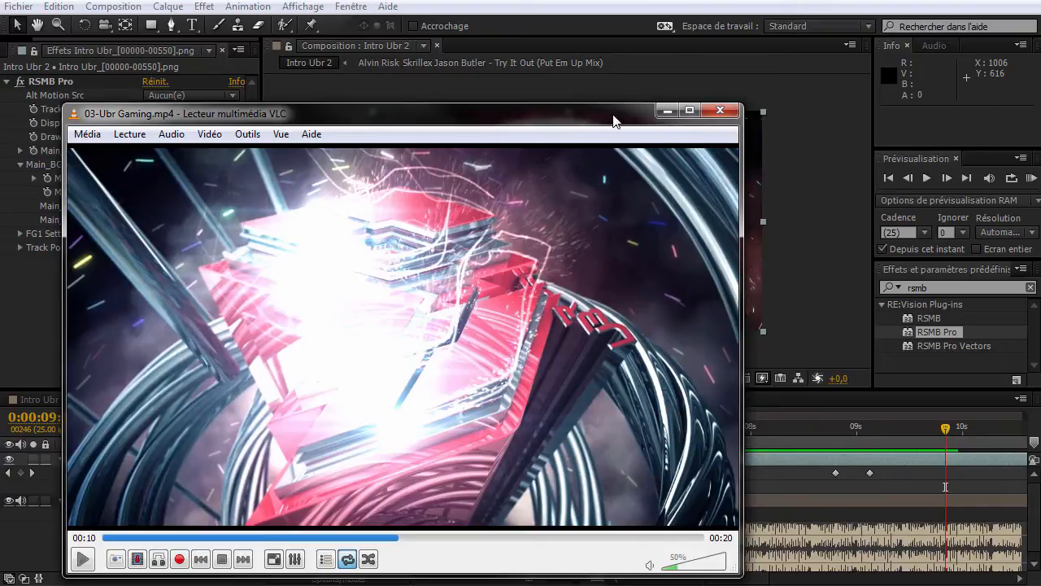
{"action": "left_click_drag", "start_coordinate": [615, 120], "coordinate": [560, 570]}
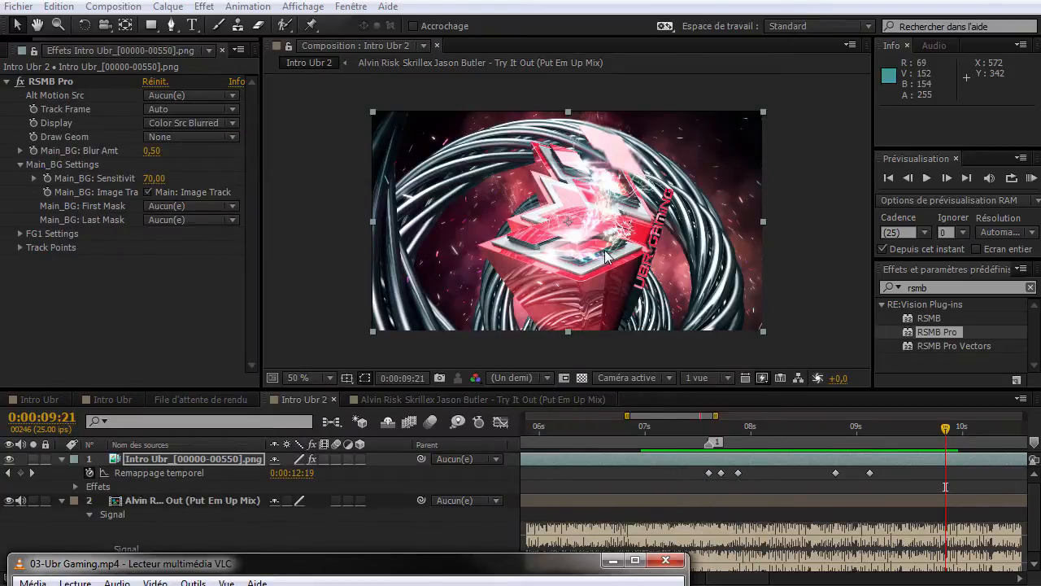
Preview the logo explosion from 0:00:08:04 and add a time-remap keyframe to the image-sequence layer at 0:00:09:13.
{"action": "left_click_drag", "start_coordinate": [689, 433], "coordinate": [895, 467]}
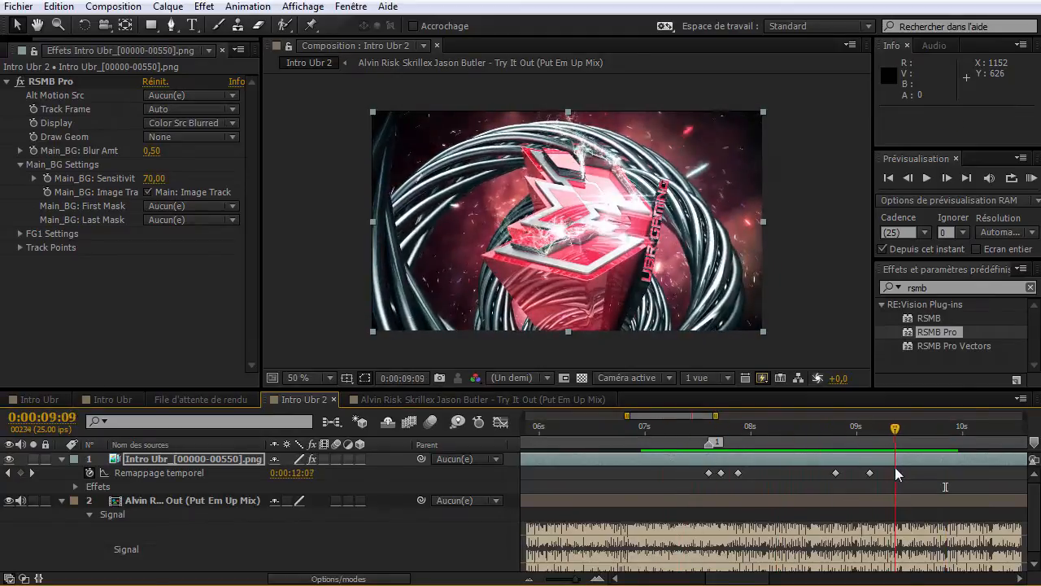
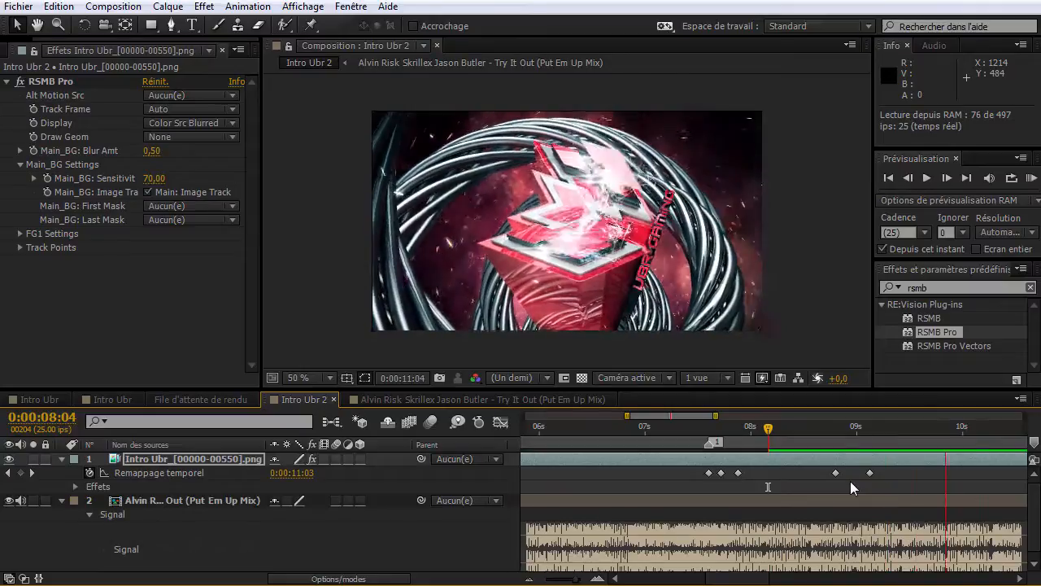
{"action": "key", "text": "space"}
{"action": "left_click_drag", "start_coordinate": [832, 433], "coordinate": [884, 463]}
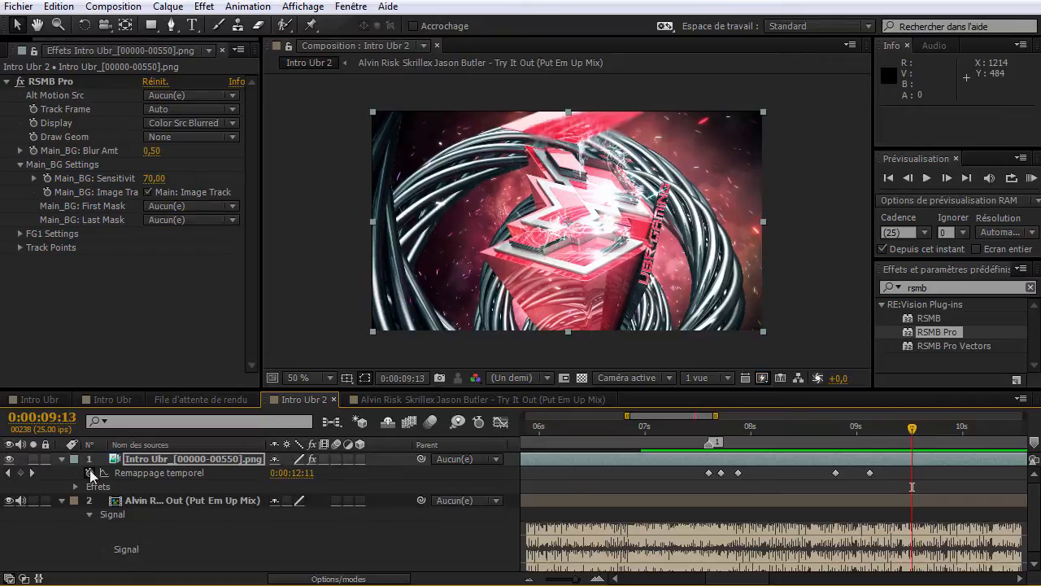
{"action": "left_click", "coordinate": [23, 473]}
Step frame by frame to 0:00:10:01 and add another time-remap keyframe to the image-sequence layer there.
{"action": "left_click_drag", "start_coordinate": [939, 439], "coordinate": [972, 433]}
{"action": "left_click", "coordinate": [921, 176]}
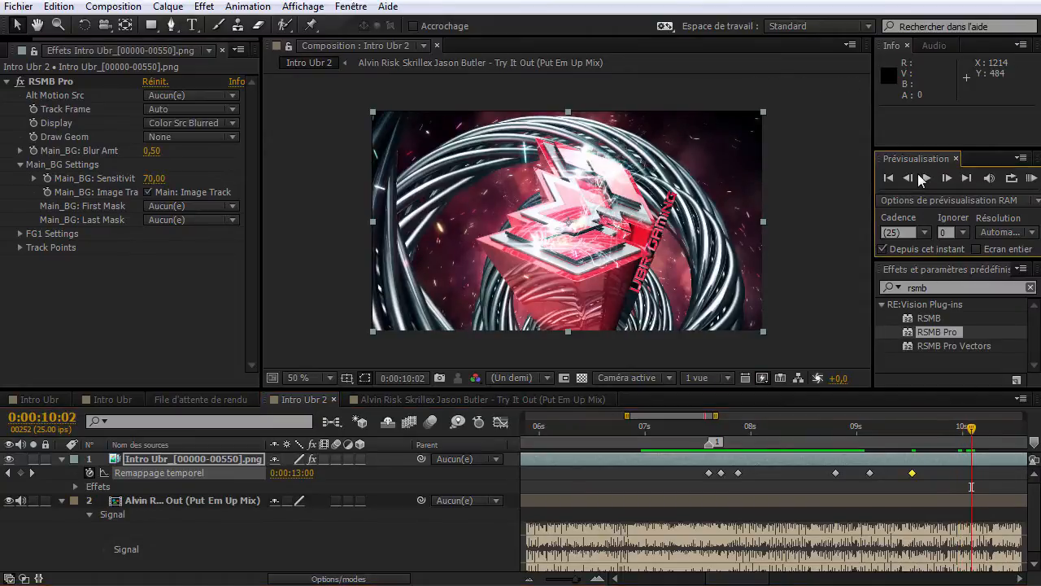
{"action": "left_click", "coordinate": [914, 176]}
{"action": "left_click", "coordinate": [914, 176]}
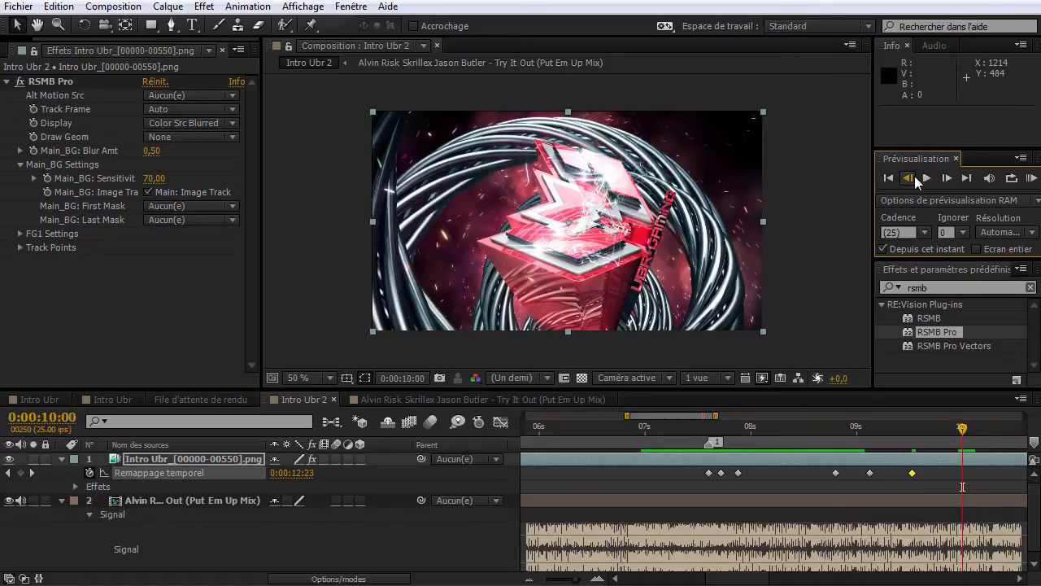
{"action": "left_click", "coordinate": [944, 179]}
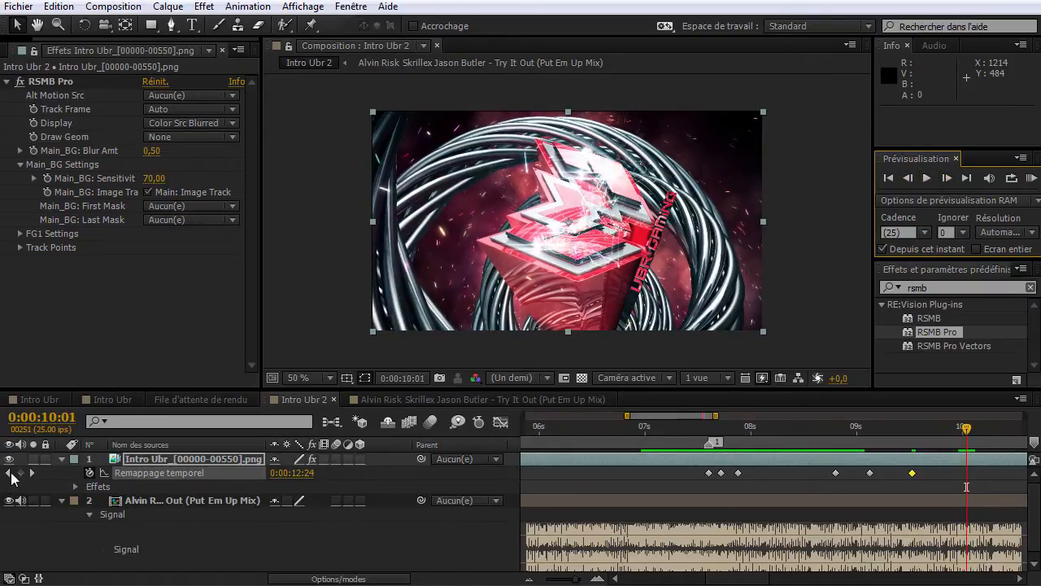
{"action": "left_click", "coordinate": [20, 474]}
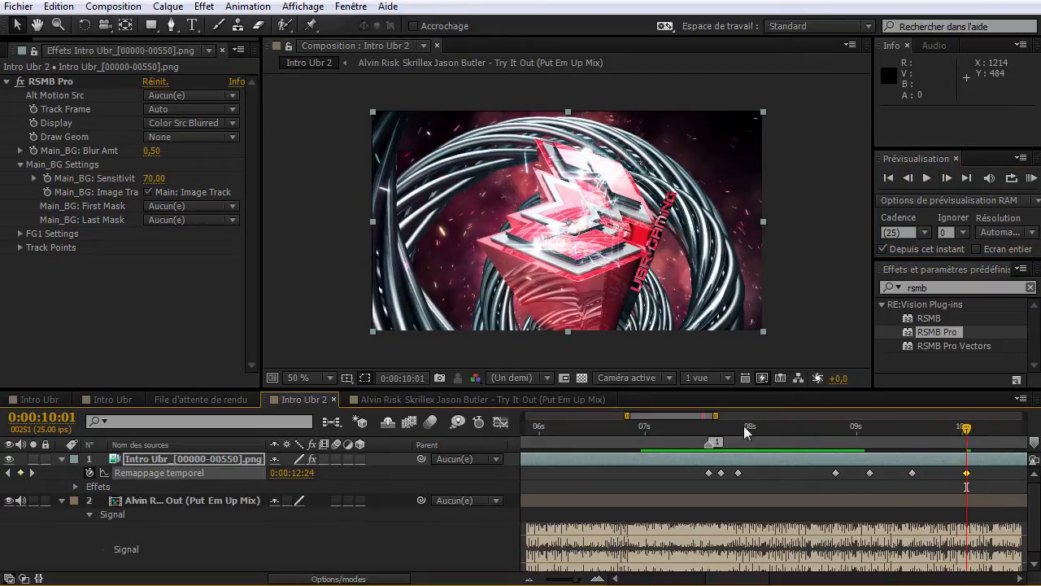
Move the time-remap keyframe at 0:00:09:13 to 0:00:09:19 on the image-sequence layer.
{"action": "left_click_drag", "start_coordinate": [716, 416], "coordinate": [742, 416]}
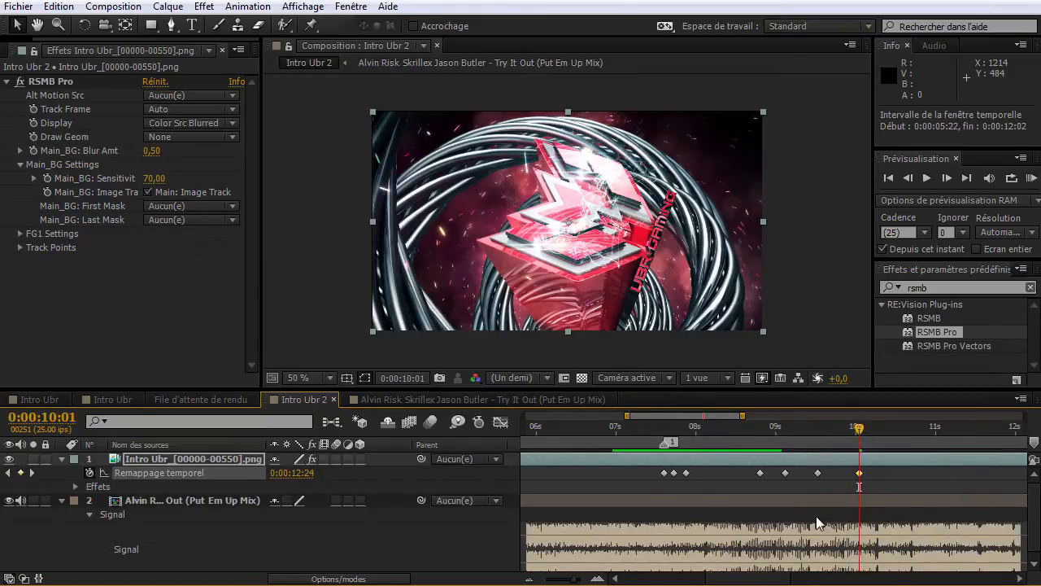
{"action": "left_click", "coordinate": [802, 426]}
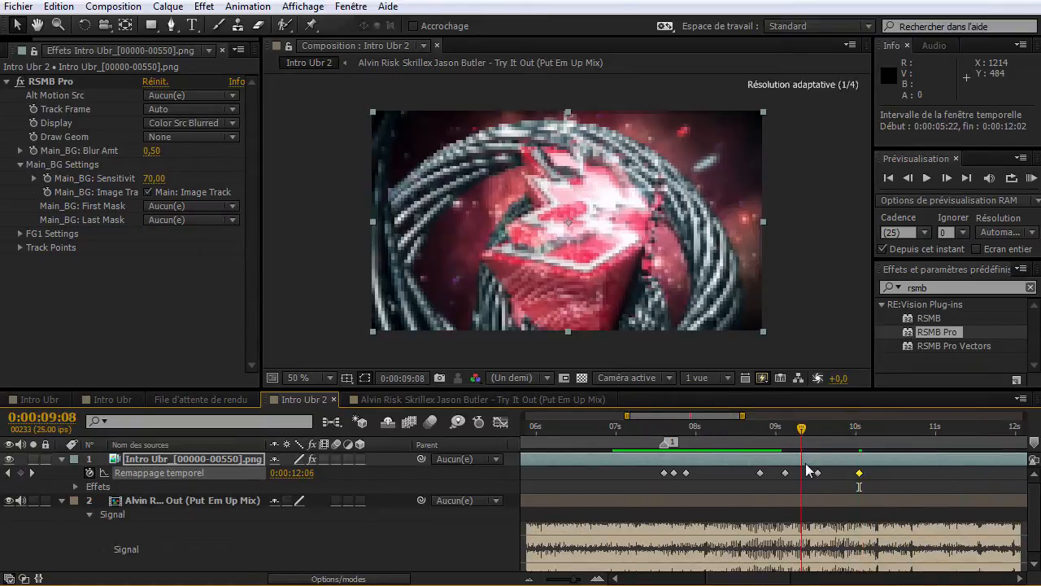
{"action": "left_click_drag", "start_coordinate": [818, 476], "coordinate": [839, 480]}
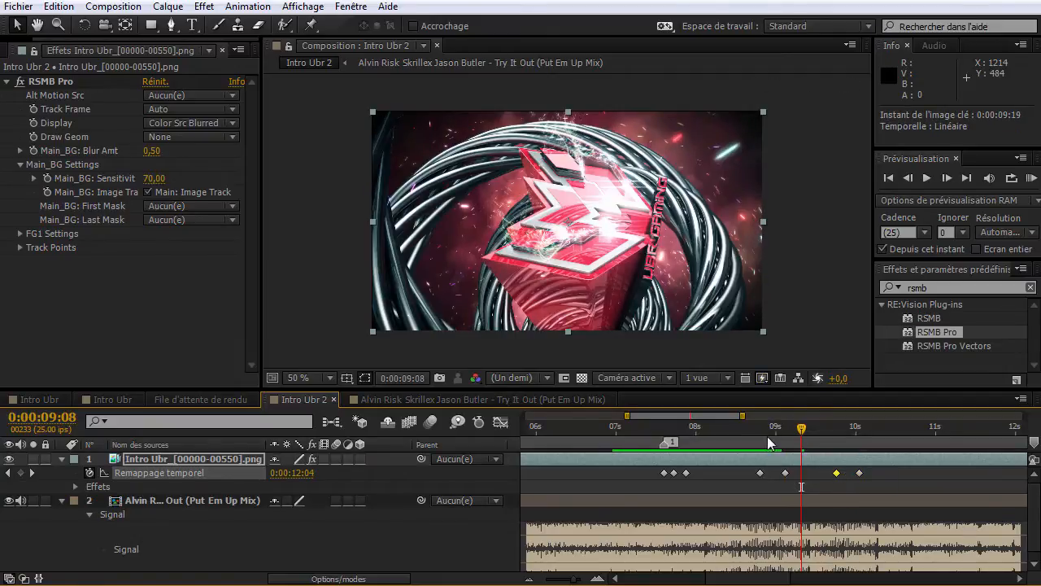
Preview the logo explosion from 0:00:08:18, 0:00:08:15 and 0:00:10:00 to check the retimed section against the music.
{"action": "left_click_drag", "start_coordinate": [767, 436], "coordinate": [754, 439]}
{"action": "key", "text": "KP_0"}
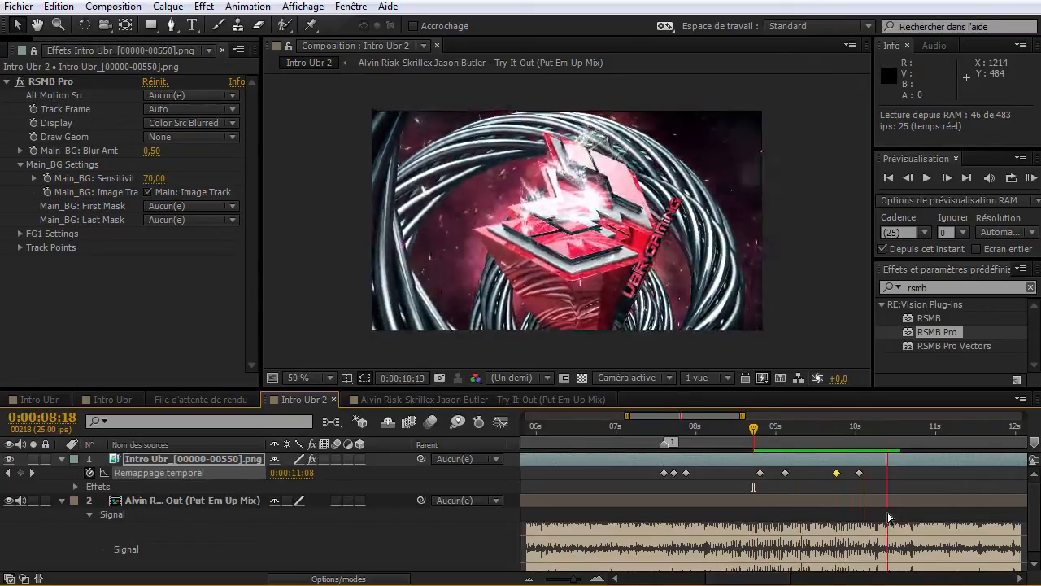
{"action": "left_click_drag", "start_coordinate": [755, 431], "coordinate": [748, 458]}
{"action": "key", "text": "KP_0"}
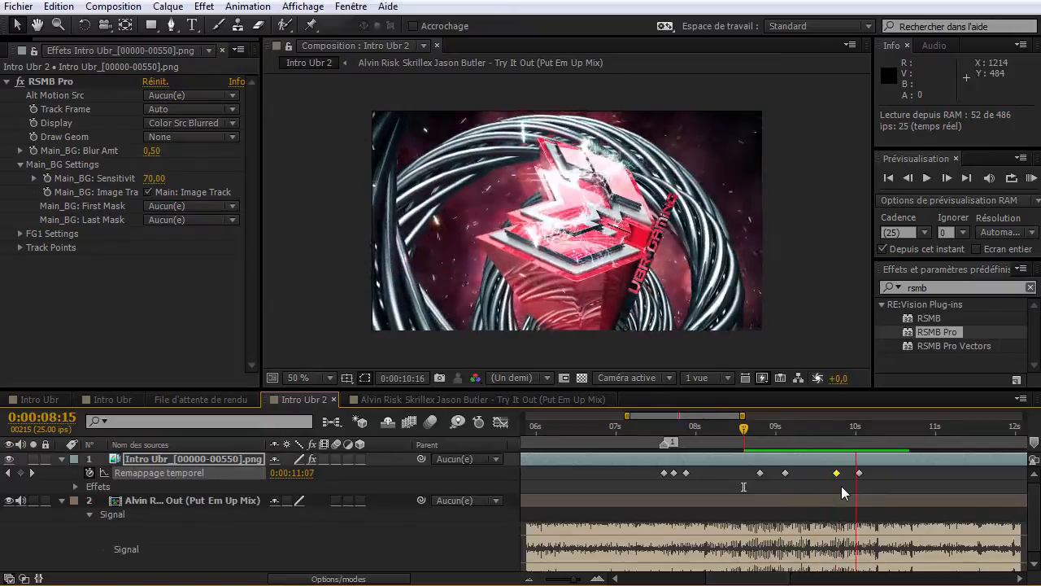
{"action": "left_click", "coordinate": [845, 438]}
{"action": "left_click", "coordinate": [856, 438]}
{"action": "key", "text": "KP_0"}
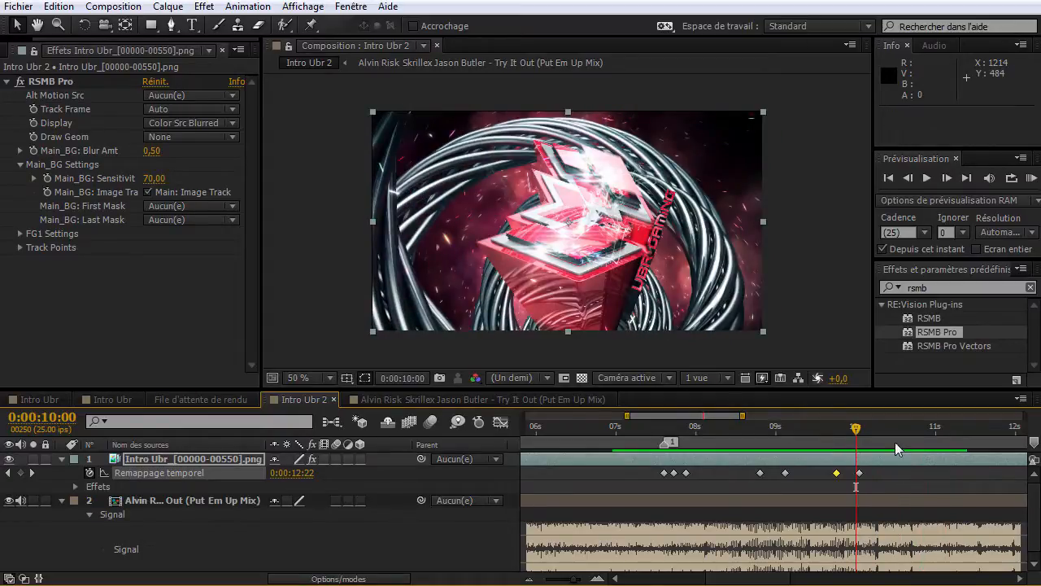
Preview the animation after the last explosion keyframe, starting at 0:00:10:11.
{"action": "left_click", "coordinate": [935, 443]}
{"action": "left_click_drag", "start_coordinate": [742, 415], "coordinate": [908, 446]}
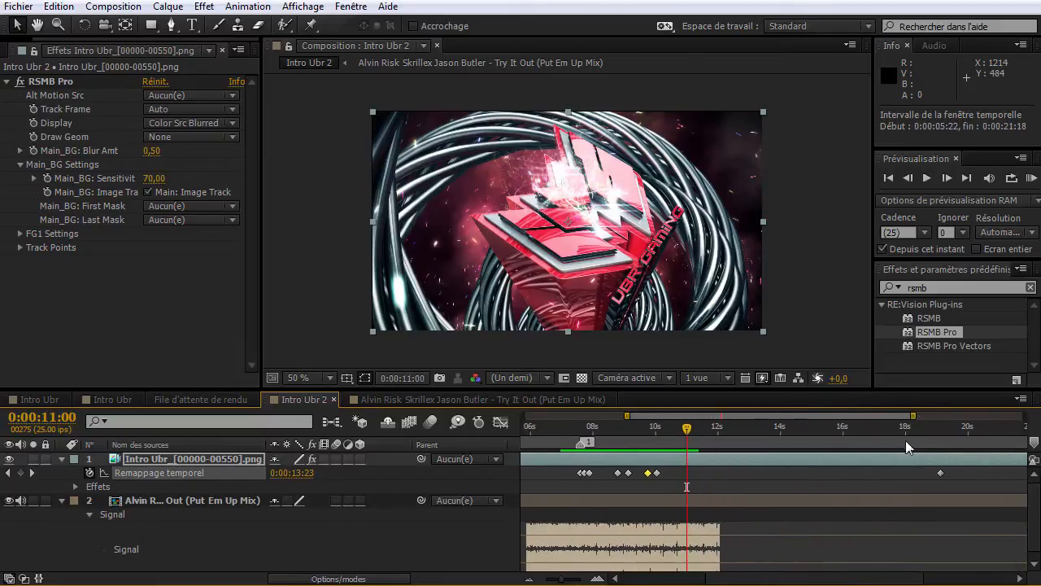
{"action": "left_click", "coordinate": [669, 431]}
{"action": "key", "text": "KP_0"}
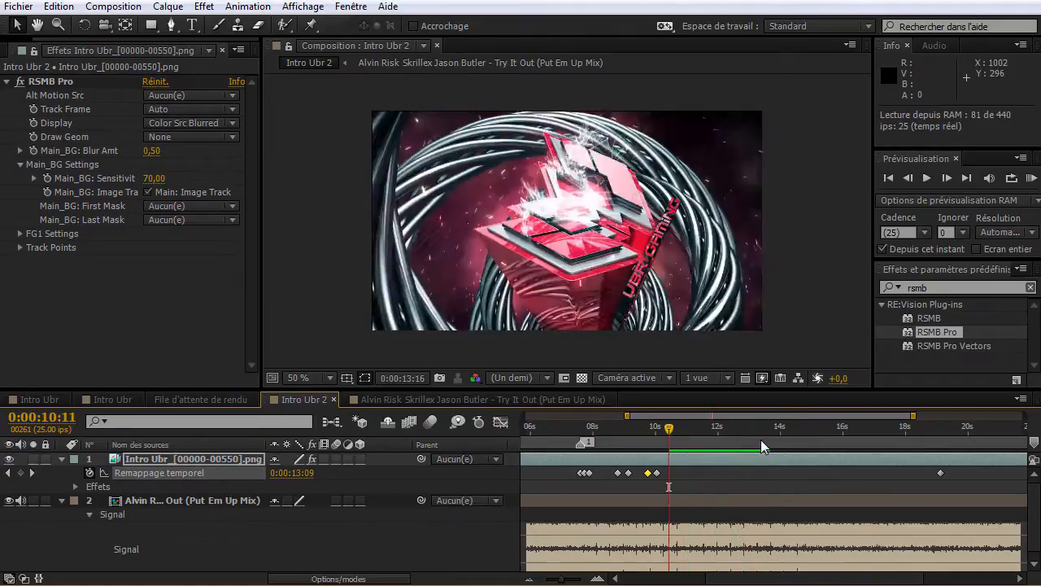
{"action": "left_click", "coordinate": [764, 436]}
Try moving the time-remap keyframe at 0:00:10:01 to 0:00:11:10, and undo that keyframe move.
{"action": "left_click_drag", "start_coordinate": [764, 437], "coordinate": [709, 457]}
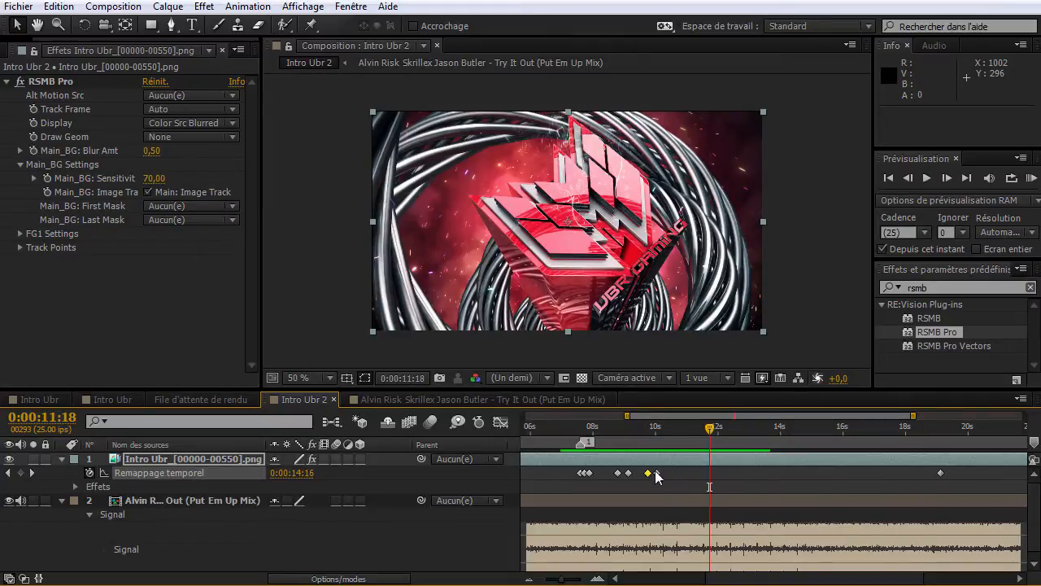
{"action": "mouse_move", "coordinate": [676, 434]}
{"action": "left_mouse_down"}
{"action": "mouse_move", "coordinate": [718, 438]}
{"action": "mouse_move", "coordinate": [682, 444]}
{"action": "left_mouse_up"}
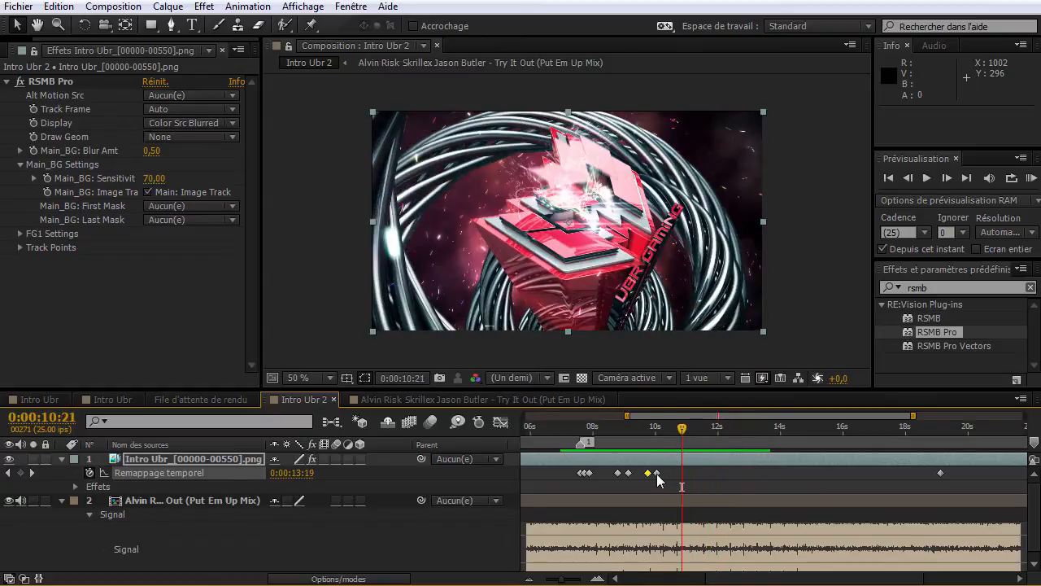
{"action": "mouse_move", "coordinate": [657, 479]}
{"action": "left_click_drag", "start_coordinate": [688, 434], "coordinate": [740, 435]}
{"action": "left_click_drag", "start_coordinate": [657, 472], "coordinate": [698, 473]}
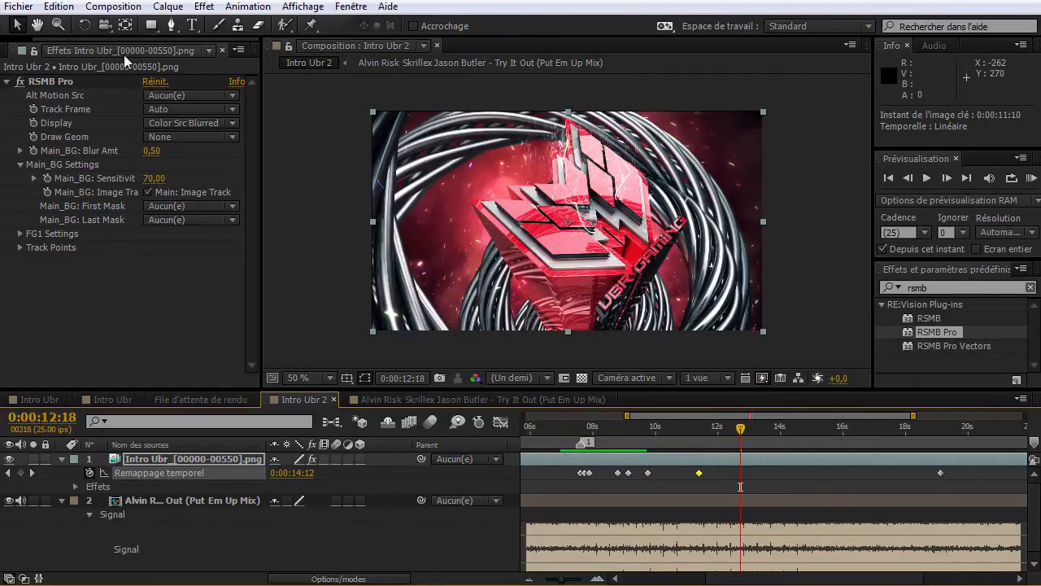
{"action": "left_click", "coordinate": [58, 7]}
{"action": "left_click", "coordinate": [83, 29]}
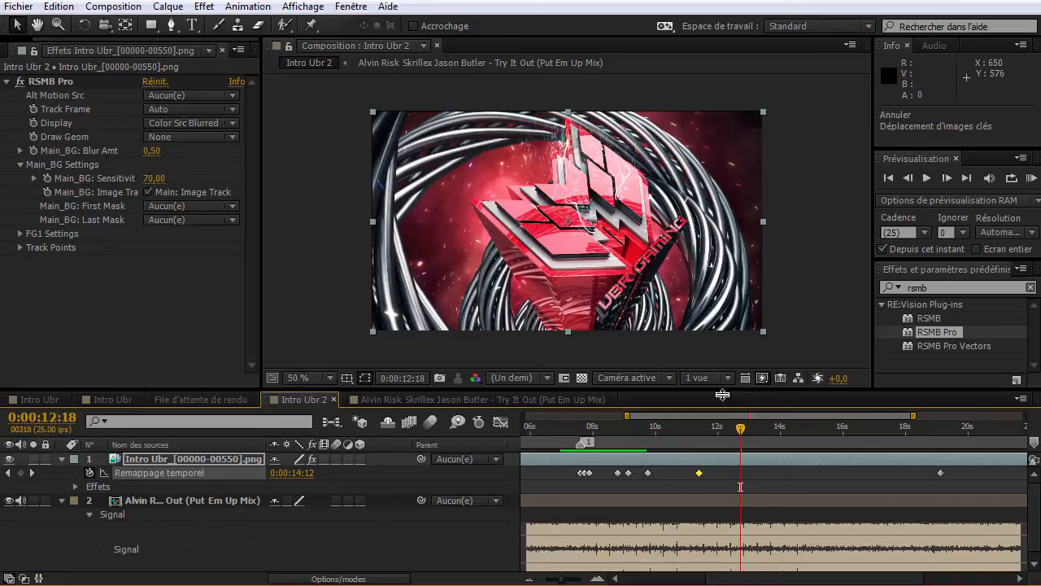
Preview the animation from 0:00:13:01 to listen for the next beat in the music.
{"action": "left_click", "coordinate": [744, 440]}
{"action": "left_click_drag", "start_coordinate": [749, 440], "coordinate": [755, 440]}
{"action": "key", "text": "KP_0"}
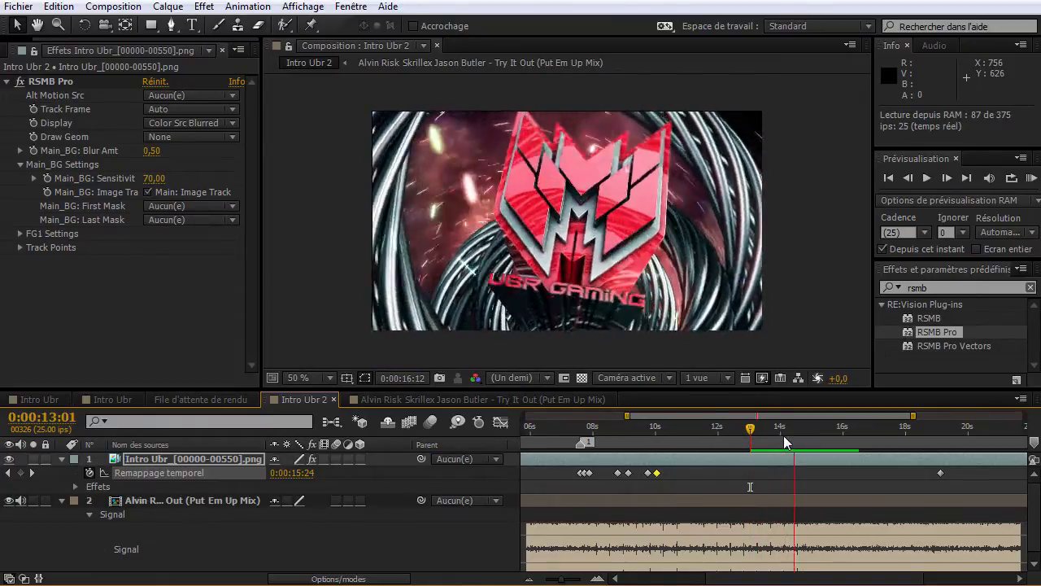
{"action": "key", "text": "space"}
Locate the beat by previewing from 0:00:13:04 and add a time-remap keyframe at 0:00:13:18.
{"action": "left_click_drag", "start_coordinate": [765, 440], "coordinate": [756, 443]}
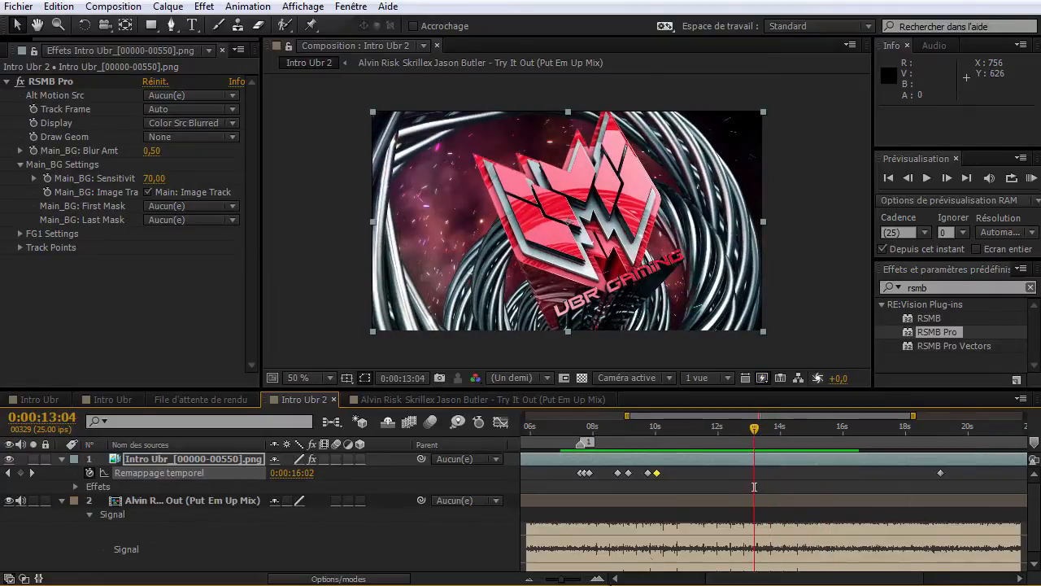
{"action": "left_click", "coordinate": [598, 579]}
{"action": "left_click", "coordinate": [597, 579]}
{"action": "left_click", "coordinate": [597, 579]}
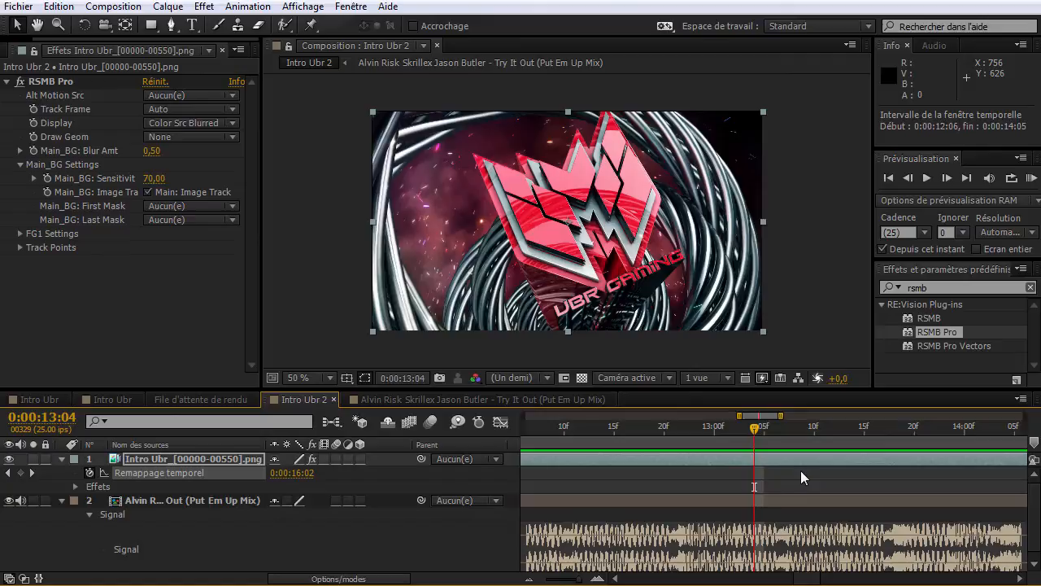
{"action": "key", "text": "KP_0"}
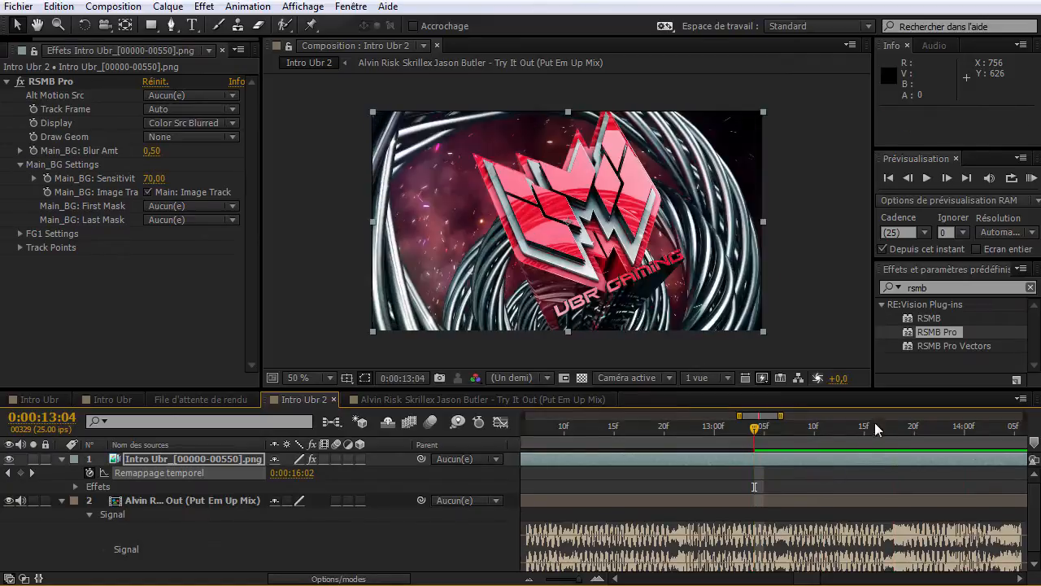
{"action": "left_click", "coordinate": [893, 431]}
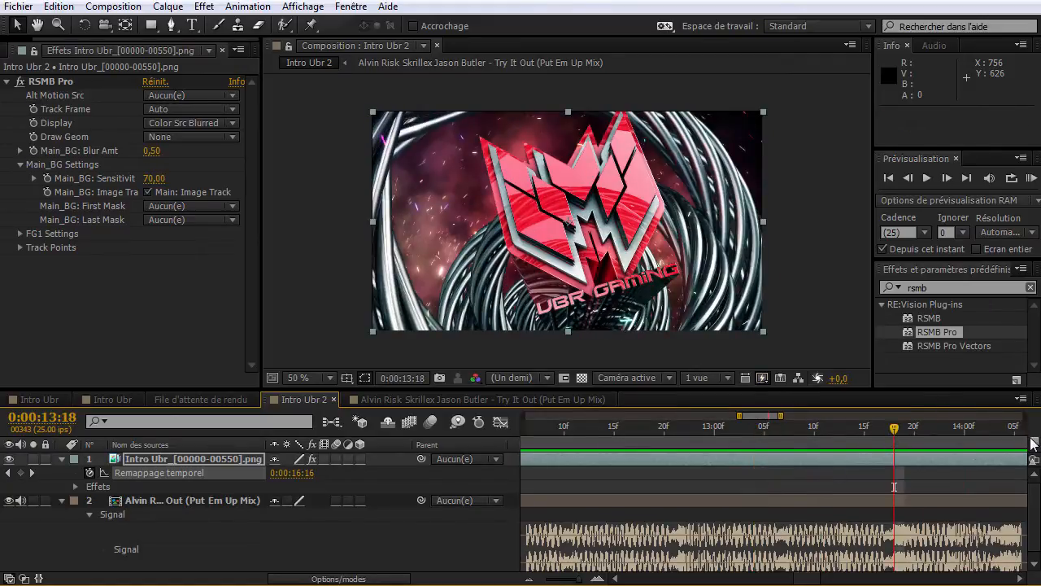
{"action": "left_click_drag", "start_coordinate": [777, 417], "coordinate": [808, 418]}
Preview from 0:00:13:07 to find the end of the beat section and add a time-remap keyframe at 0:00:14:09.
{"action": "left_click", "coordinate": [669, 438]}
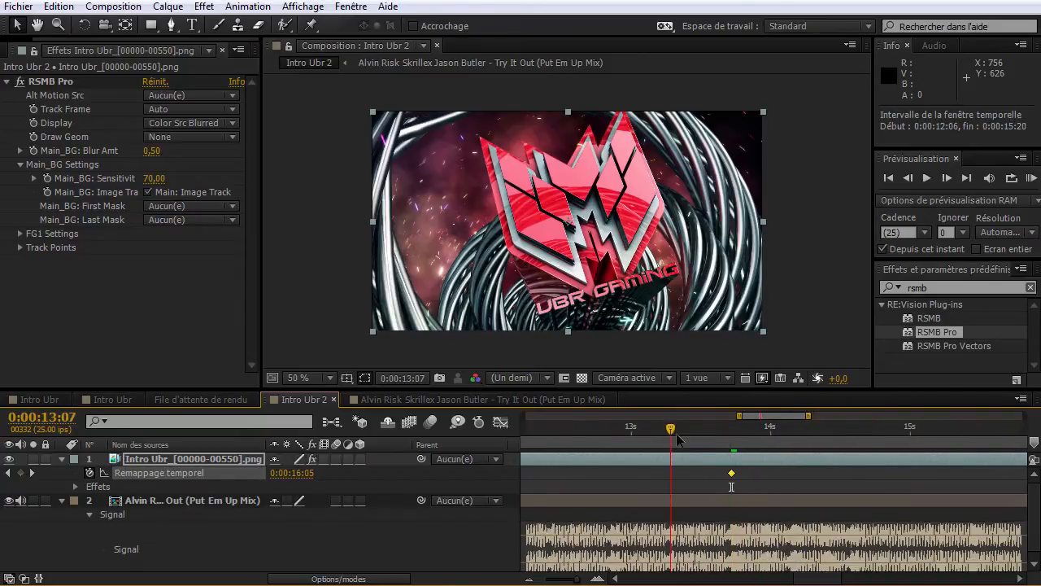
{"action": "key", "text": "KP_0"}
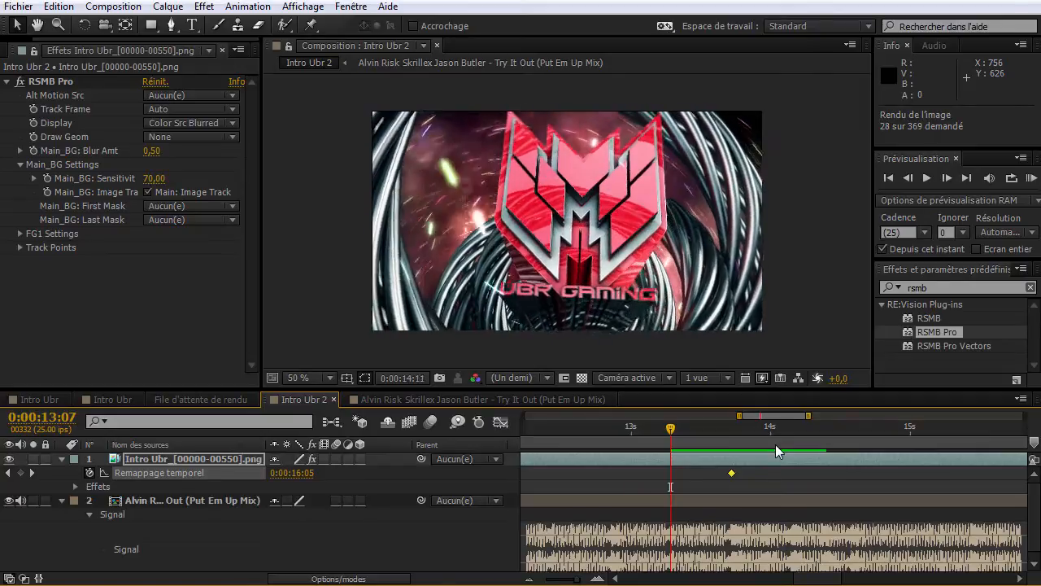
{"action": "key", "text": "space"}
{"action": "key", "text": "space"}
{"action": "left_click_drag", "start_coordinate": [821, 443], "coordinate": [827, 444]}
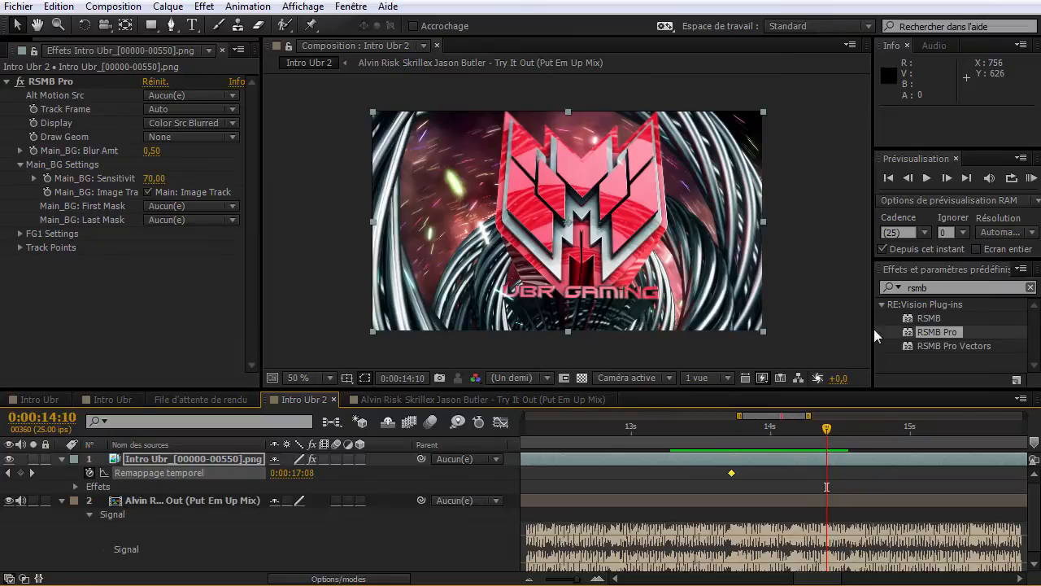
{"action": "left_click", "coordinate": [909, 178]}
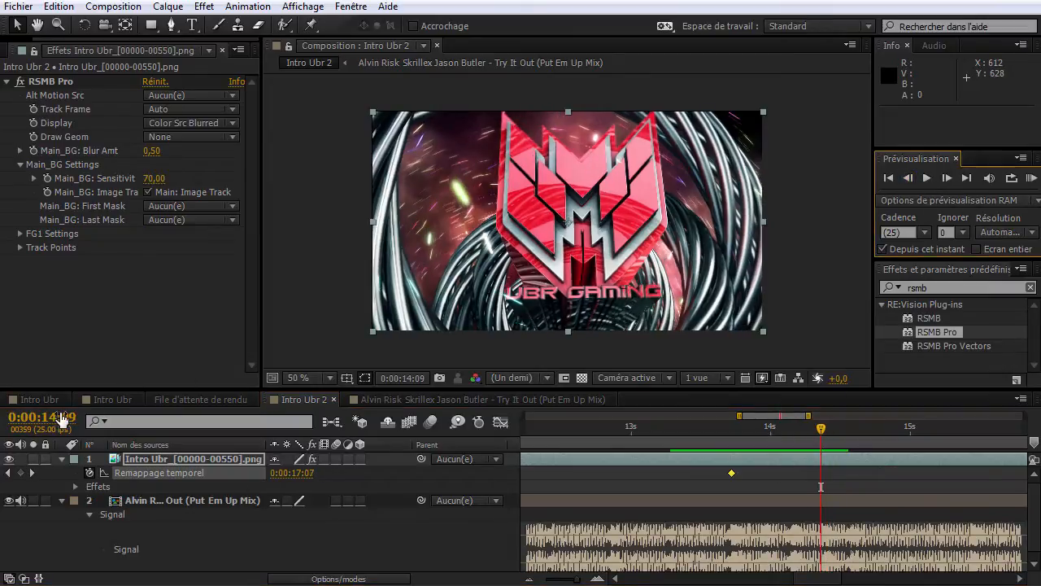
{"action": "left_click", "coordinate": [20, 473]}
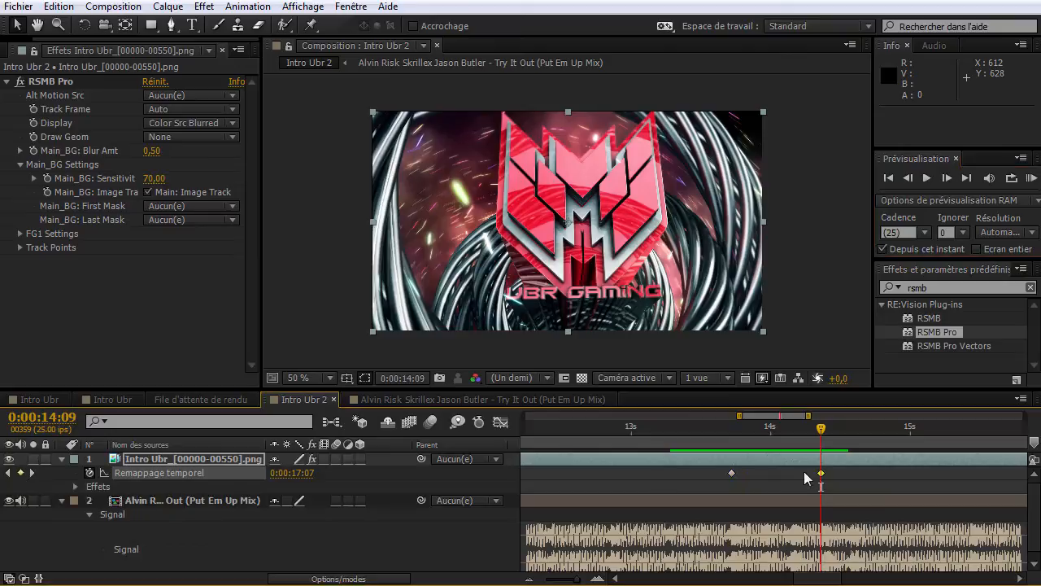
Keyframe the time remap to 0:00:18:03 at 0:00:13:22 and to an earlier source time at 0:00:14:02.
{"action": "left_click_drag", "start_coordinate": [721, 446], "coordinate": [754, 444]}
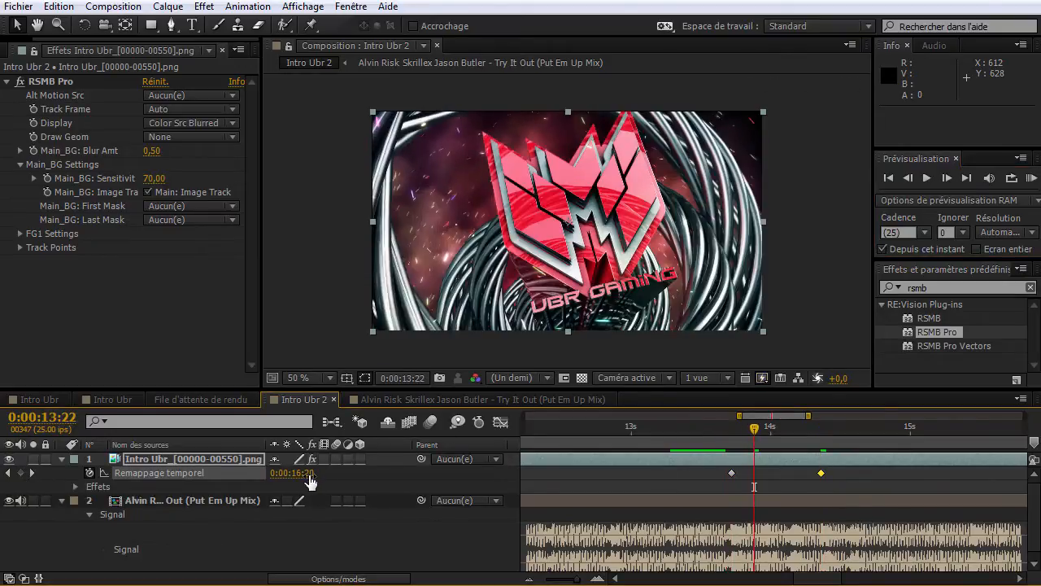
{"action": "left_click_drag", "start_coordinate": [318, 473], "coordinate": [339, 477]}
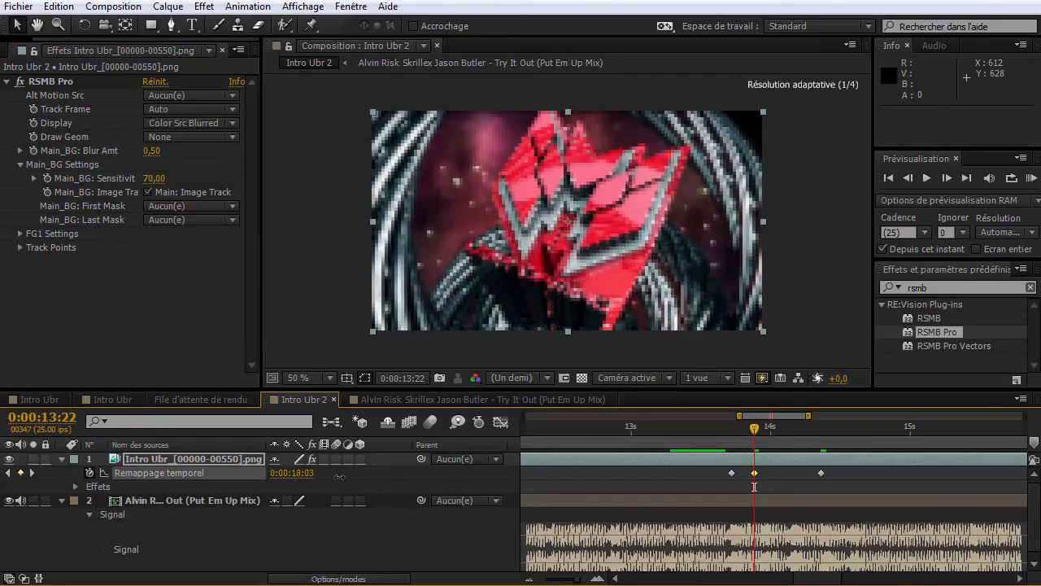
{"action": "left_click", "coordinate": [774, 433]}
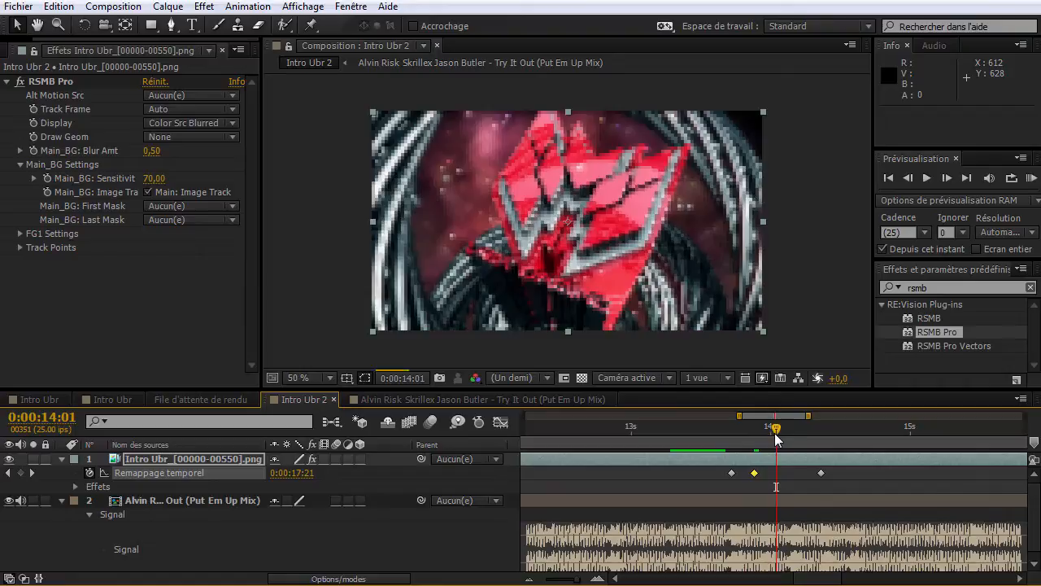
{"action": "left_click", "coordinate": [783, 438]}
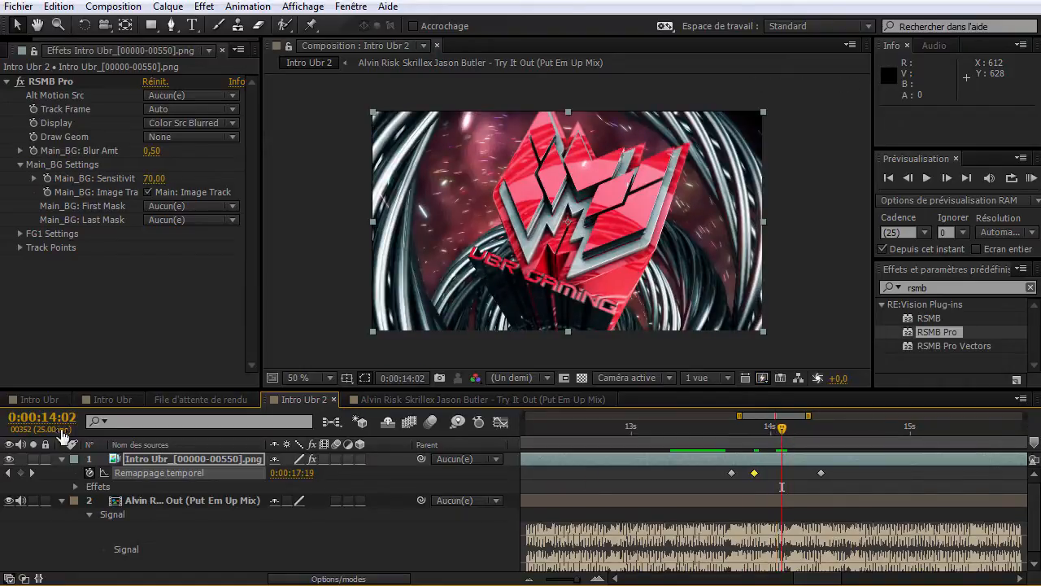
{"action": "left_click_drag", "start_coordinate": [294, 473], "coordinate": [272, 474]}
Set the time remap to 0:00:18:19 at 0:00:14:06 and preview the back-and-forth motion from 0:00:13:11.
{"action": "left_click_drag", "start_coordinate": [724, 442], "coordinate": [803, 451]}
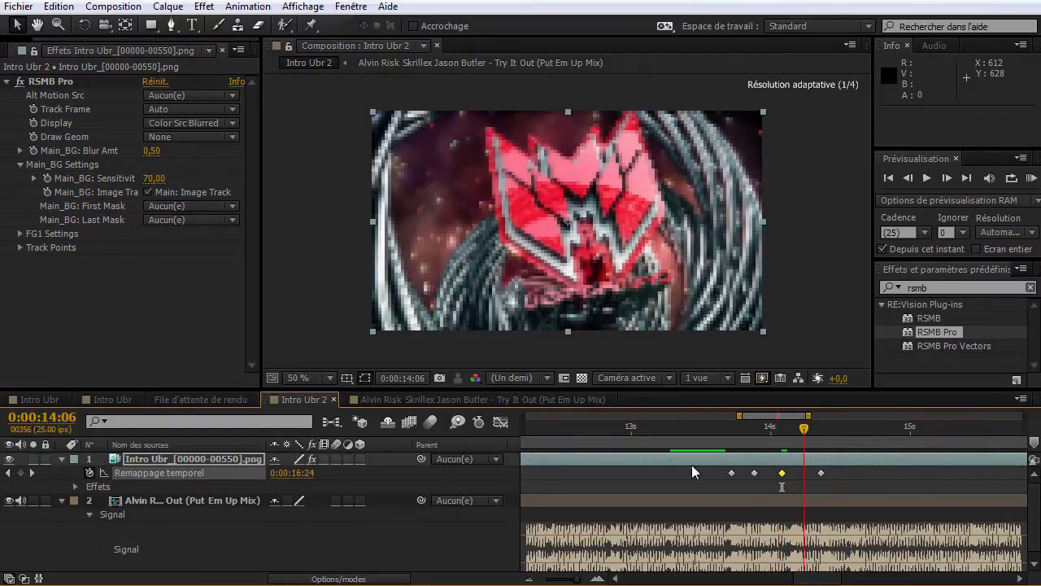
{"action": "left_click_drag", "start_coordinate": [310, 481], "coordinate": [682, 491]}
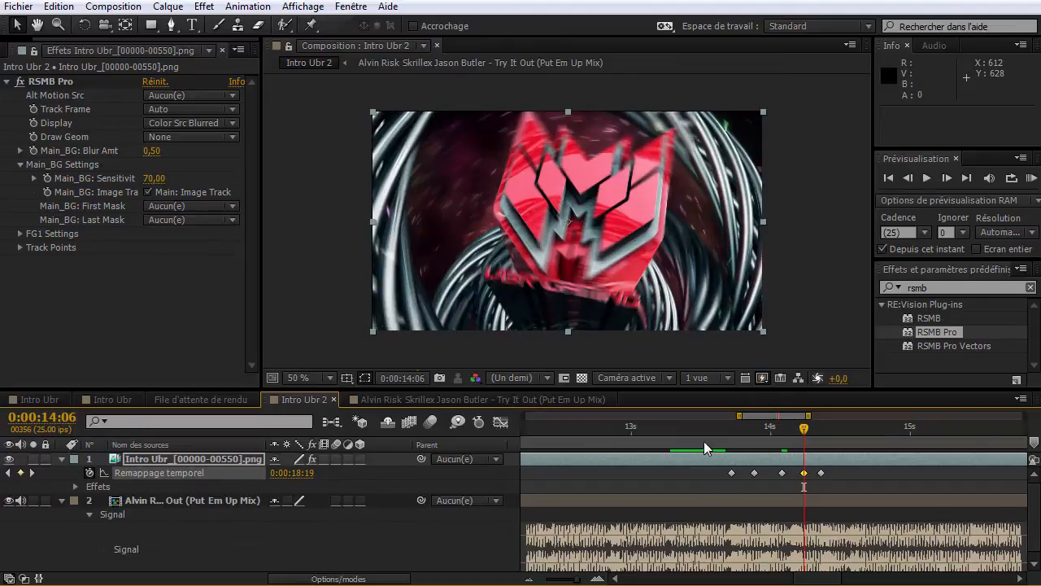
{"action": "left_click", "coordinate": [696, 450]}
{"action": "key", "text": "KP_0"}
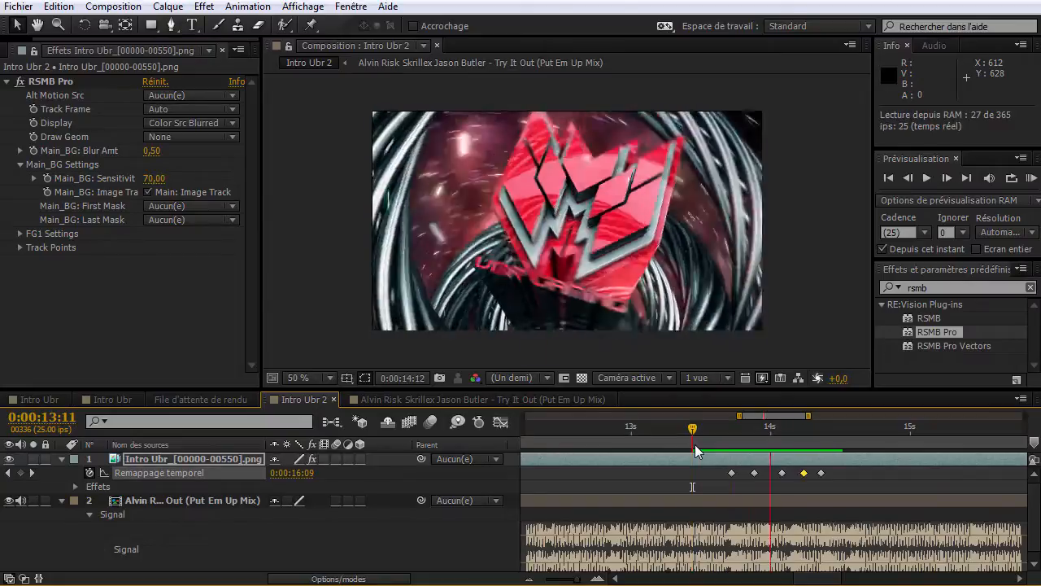
{"action": "key", "text": "space"}
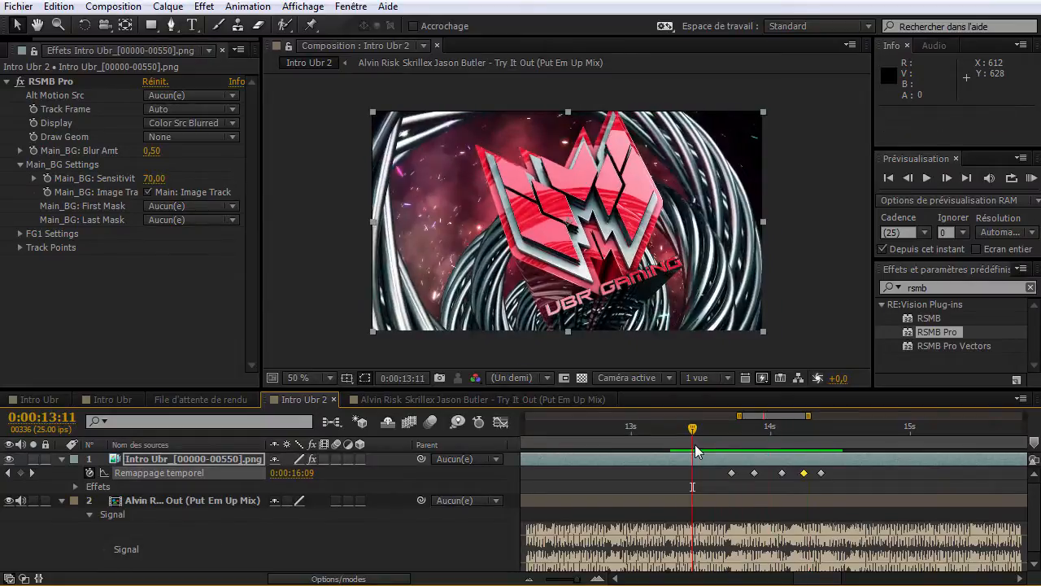
Space the time-remap keyframes evenly by moving those at 0:00:14:02 and 0:00:14:06 to 0:00:14:01 and 0:00:14:05.
{"action": "left_click", "coordinate": [597, 580]}
{"action": "left_click_drag", "start_coordinate": [869, 475], "coordinate": [905, 474]}
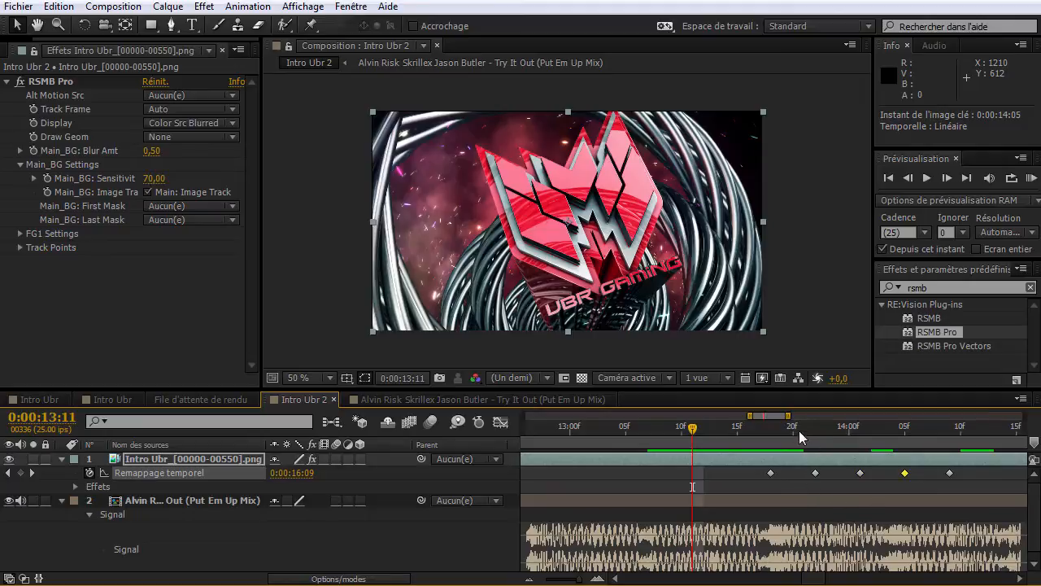
Preview the evenly spaced motion from 0:00:13:11 and go to the time-remap keyframe at 0:00:14:09.
{"action": "left_click_drag", "start_coordinate": [788, 416], "coordinate": [824, 416]}
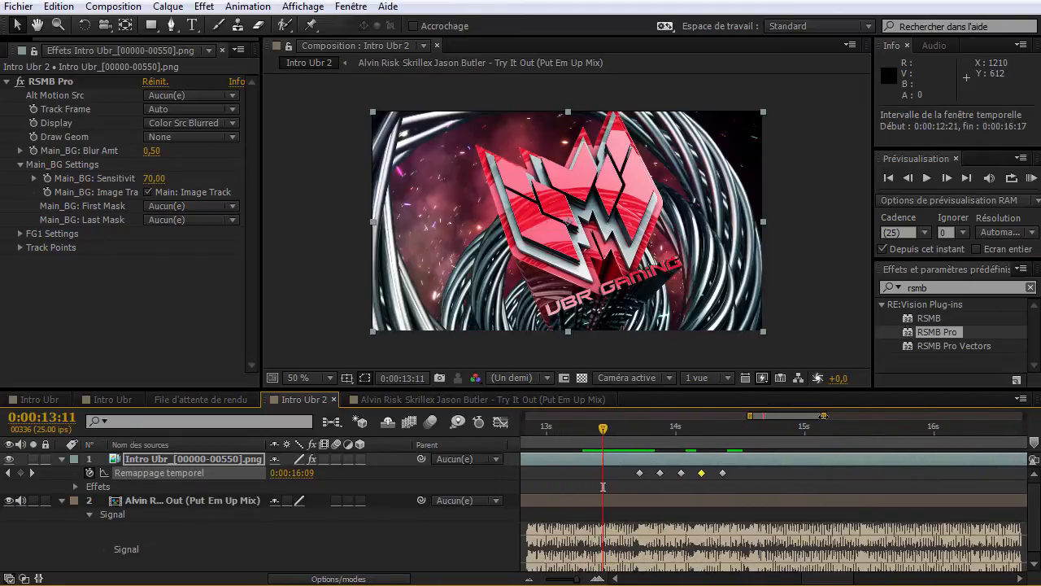
{"action": "key", "text": "KP_0"}
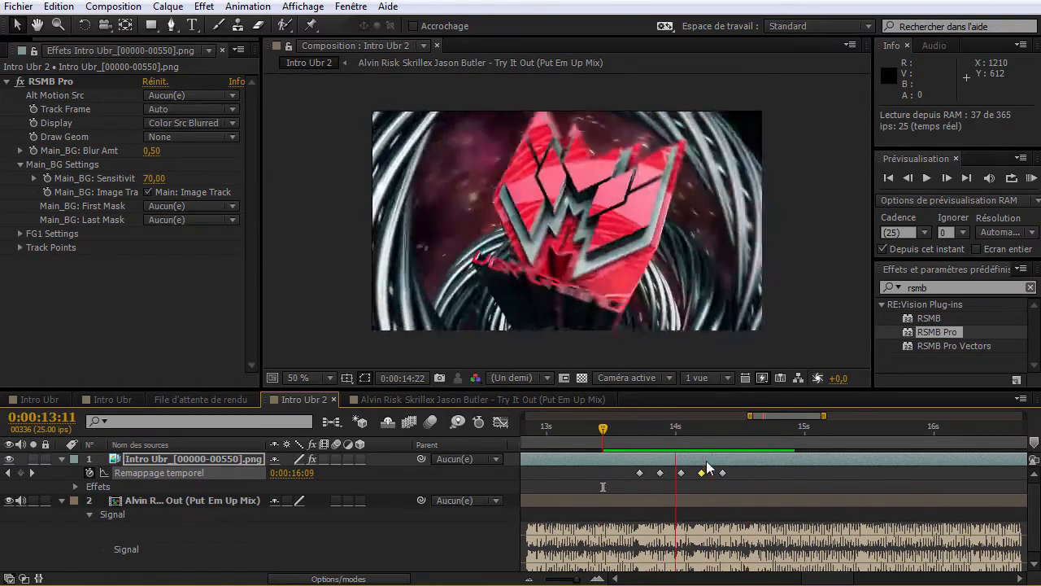
{"action": "key", "text": "space"}
{"action": "left_click", "coordinate": [737, 433]}
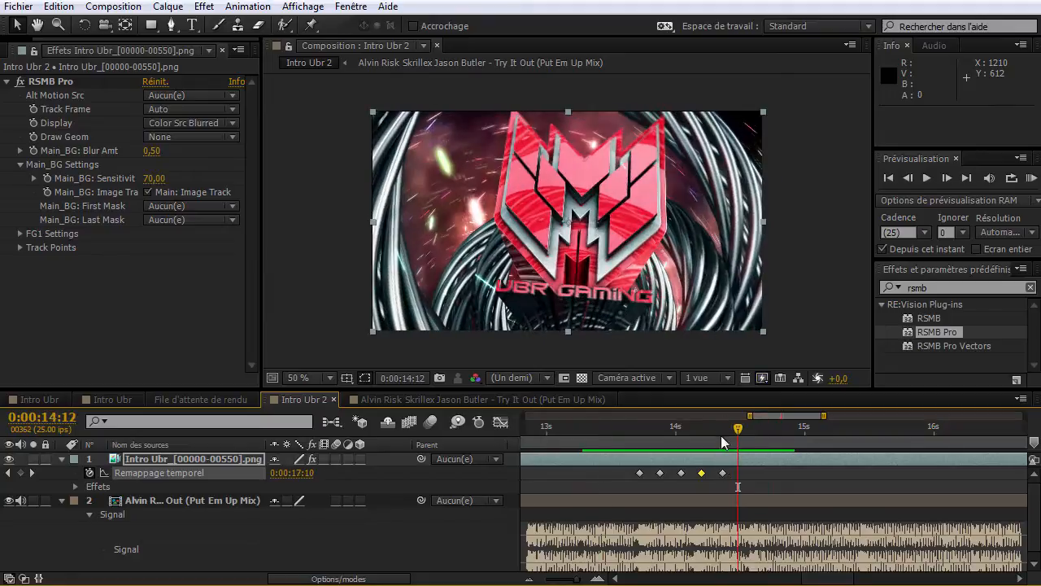
{"action": "left_click", "coordinate": [721, 433]}
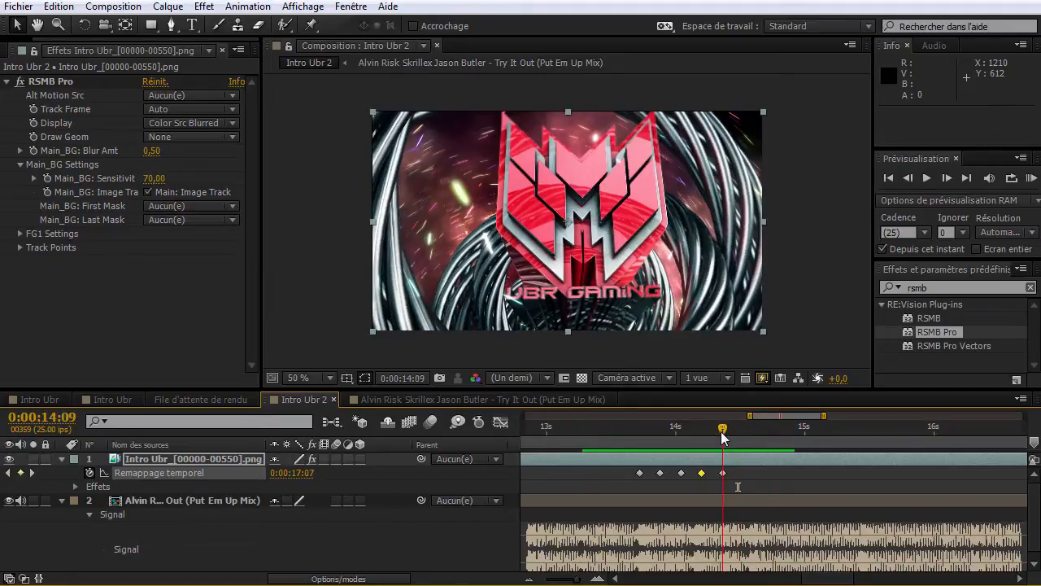
Preview the motion following the time-remap keyframe at 0:00:14:09 and minimise the reference video 03-Ubr Gaming.mp4.
{"action": "left_click", "coordinate": [723, 473]}
{"action": "left_click", "coordinate": [637, 434]}
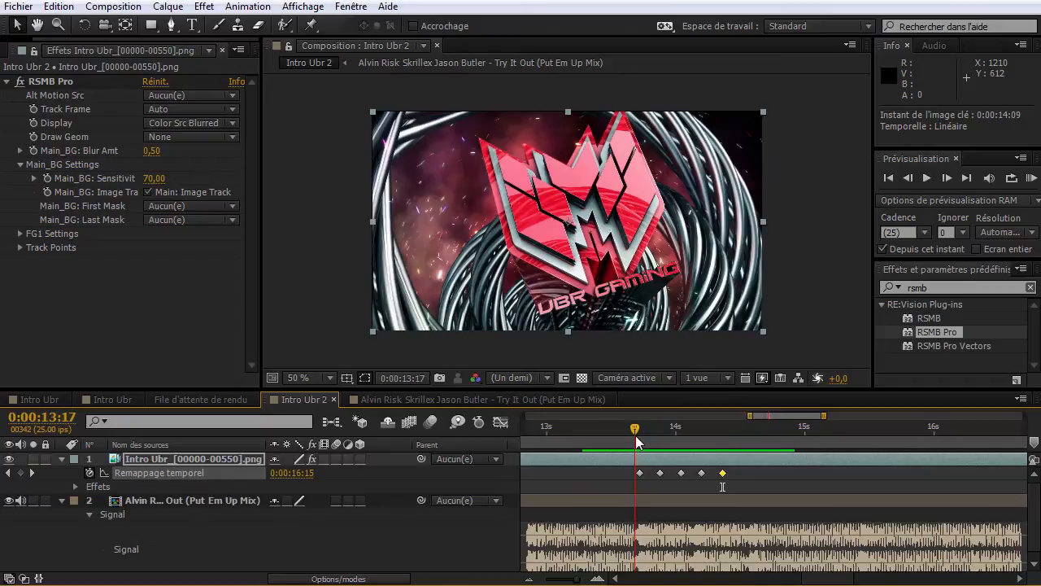
{"action": "left_click_drag", "start_coordinate": [640, 432], "coordinate": [899, 415]}
{"action": "key", "text": "KP_0"}
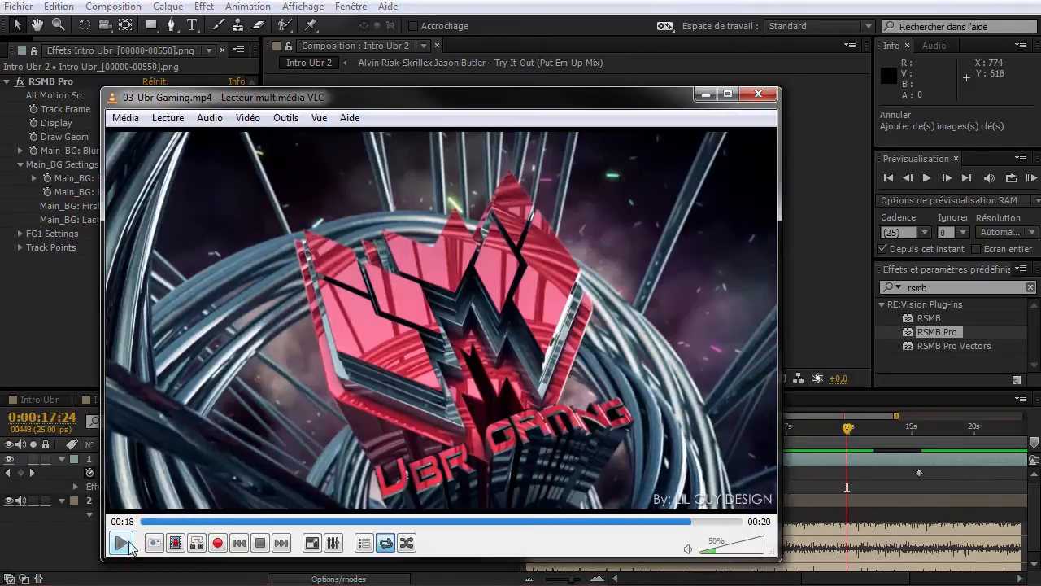
{"action": "left_click", "coordinate": [704, 95]}
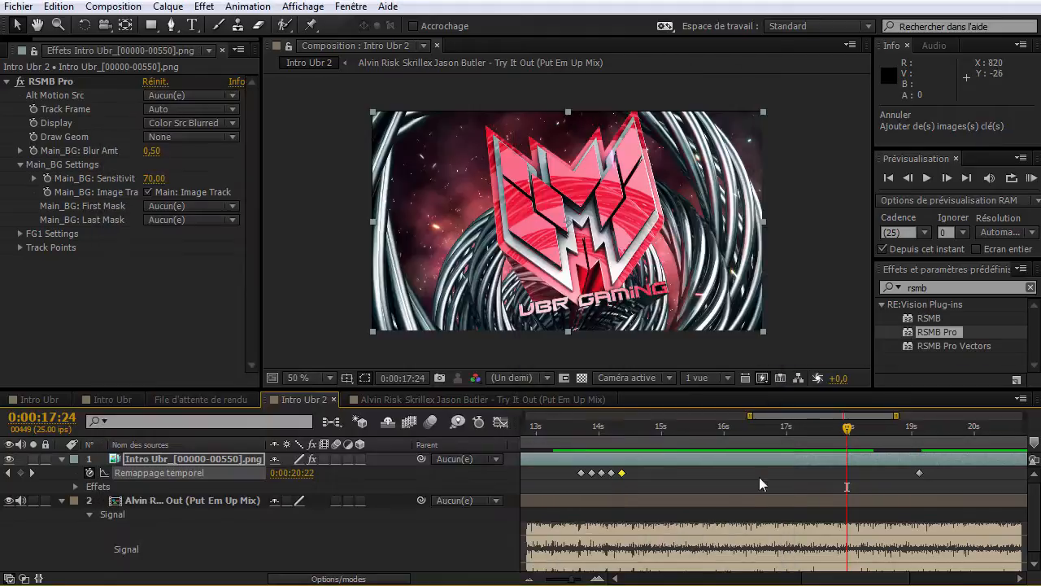
Preview the composition from 0:00:15:20 and from 0:00:16:10 to locate the next beat.
{"action": "left_click", "coordinate": [710, 434]}
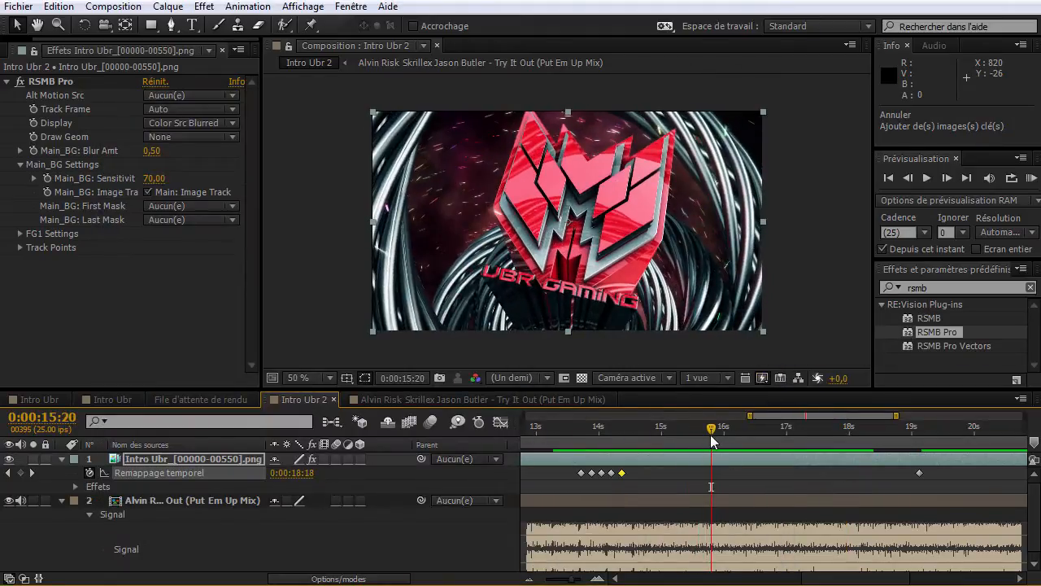
{"action": "key", "text": "KP_0"}
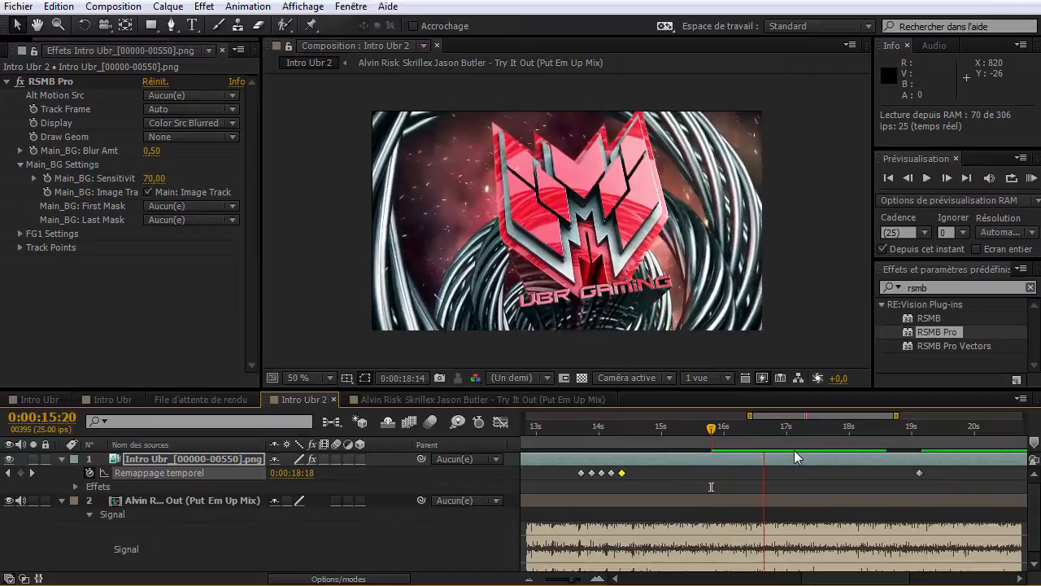
{"action": "mouse_move", "coordinate": [756, 436]}
{"action": "left_mouse_down"}
{"action": "mouse_move", "coordinate": [809, 436]}
{"action": "mouse_move", "coordinate": [746, 444]}
{"action": "mouse_move", "coordinate": [779, 443]}
{"action": "mouse_move", "coordinate": [767, 446]}
{"action": "left_mouse_up"}
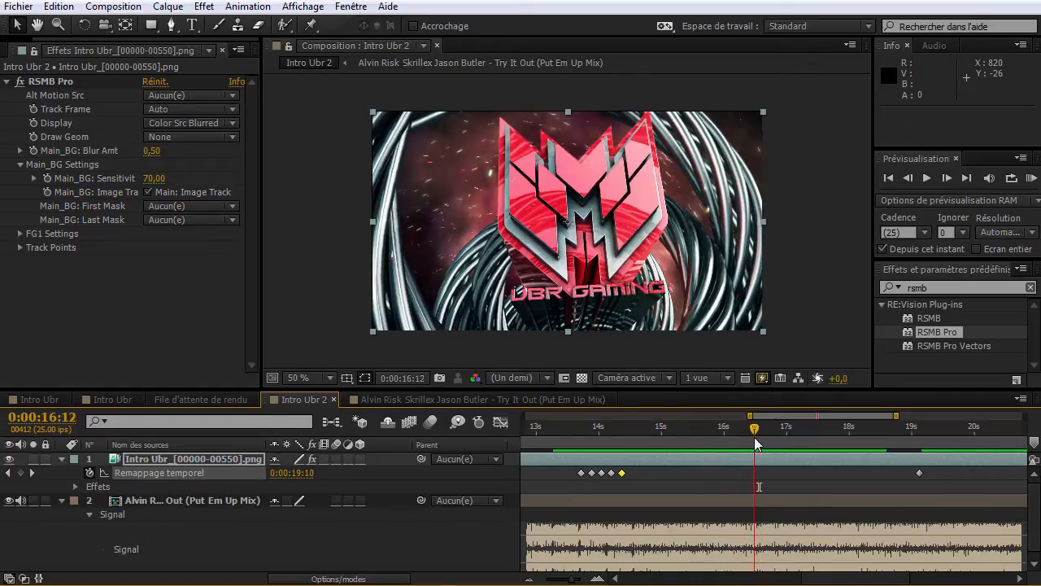
{"action": "left_click", "coordinate": [598, 579]}
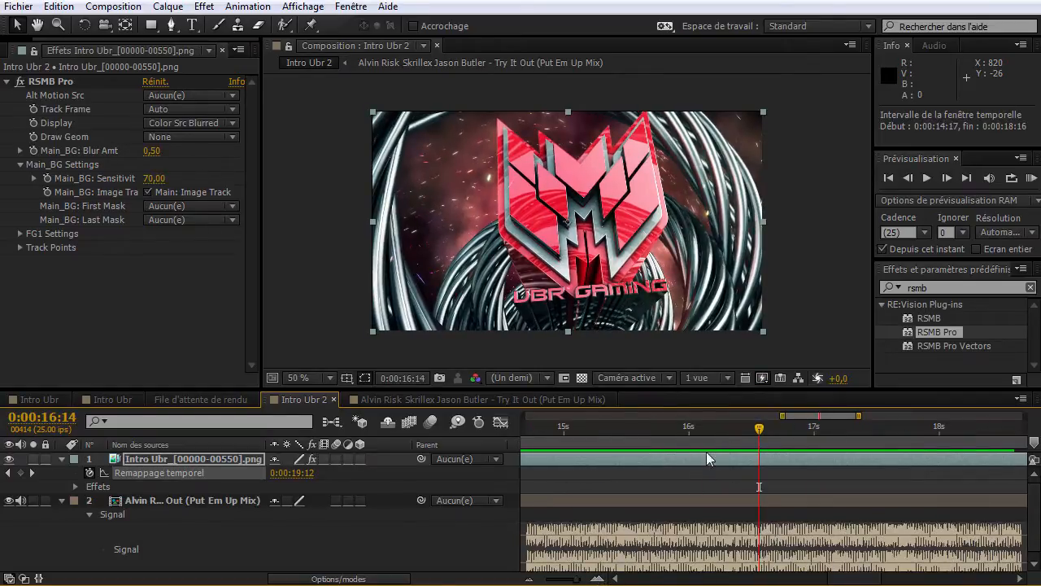
{"action": "left_click_drag", "start_coordinate": [860, 415], "coordinate": [893, 415]}
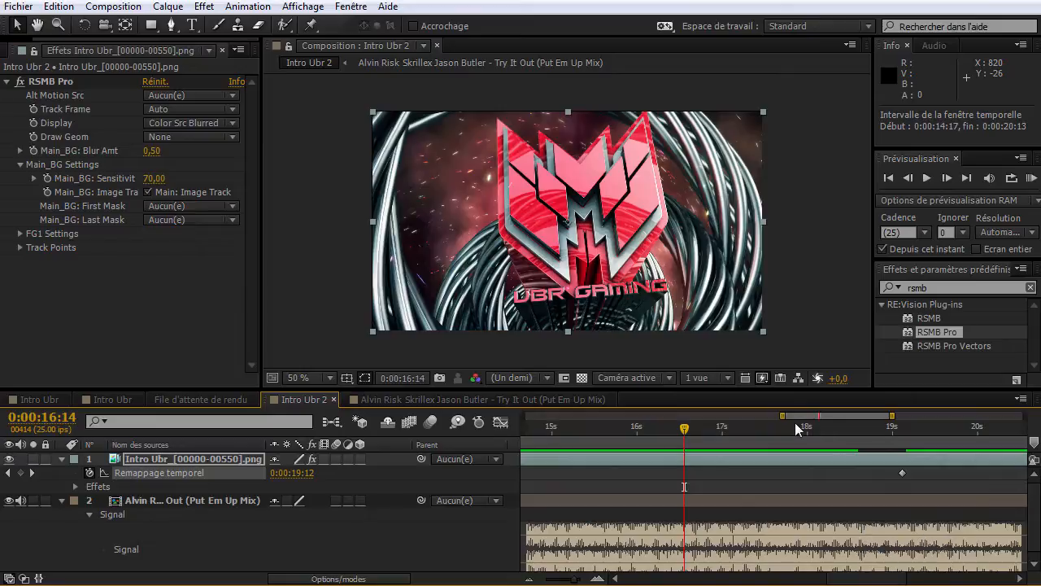
{"action": "left_click_drag", "start_coordinate": [785, 415], "coordinate": [737, 437]}
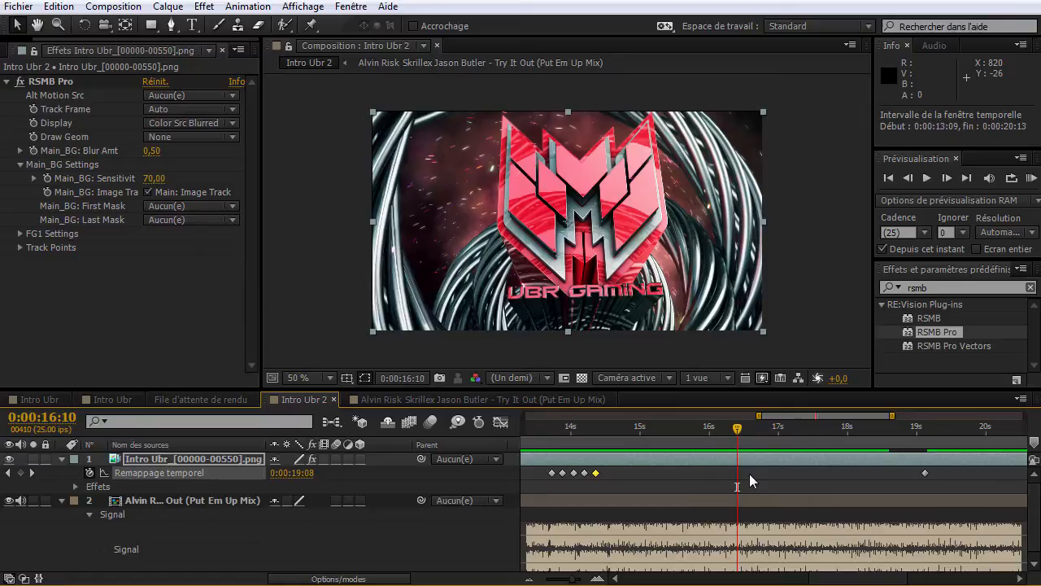
{"action": "key", "text": "KP_0"}
{"action": "key", "text": "space"}
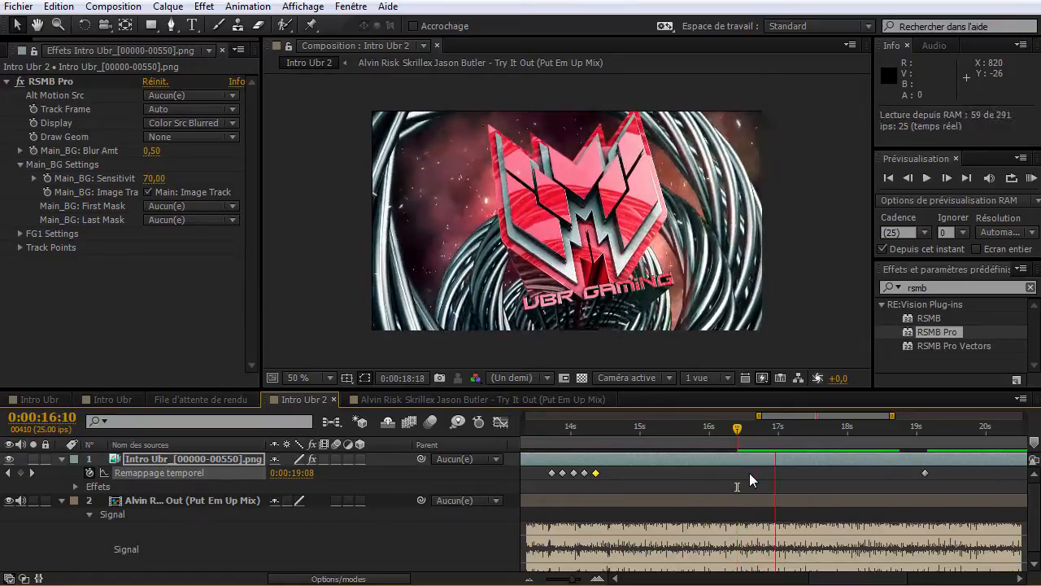
Check the beat around 0:00:16:10 and add a time-remap keyframe there at source time 0:00:19:08.
{"action": "key", "text": "space"}
{"action": "left_click_drag", "start_coordinate": [603, 578], "coordinate": [615, 579]}
{"action": "key", "text": "KP_0"}
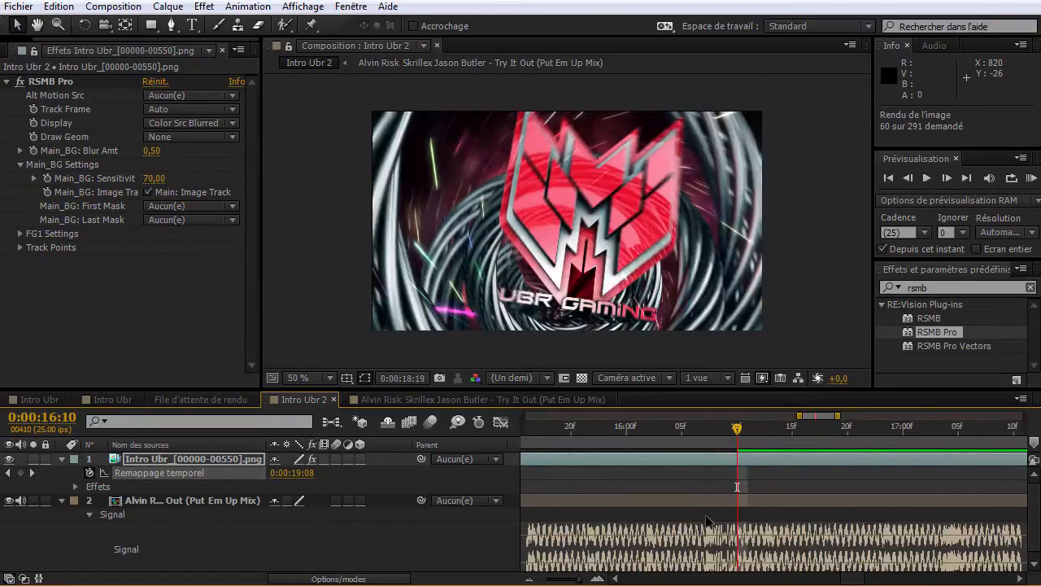
{"action": "key", "text": "space"}
{"action": "left_click", "coordinate": [659, 433]}
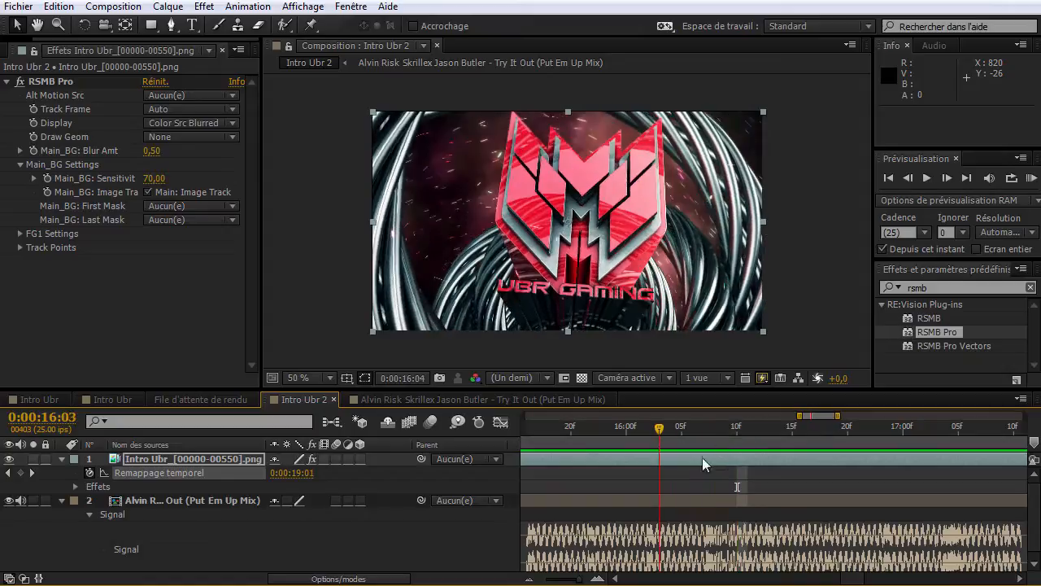
{"action": "key", "text": "KP_0"}
{"action": "left_click", "coordinate": [737, 431]}
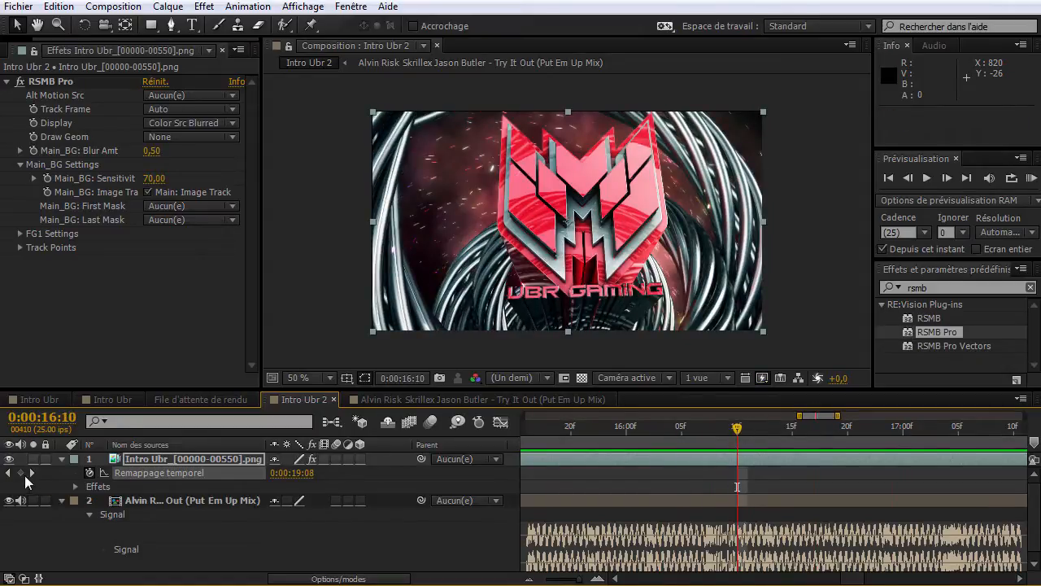
{"action": "left_click_drag", "start_coordinate": [839, 418], "coordinate": [871, 417]}
Preview the music after the new keyframe and add a time-remap keyframe at 0:00:17:08 with source time 0:00:20:06.
{"action": "key", "text": "KP_0"}
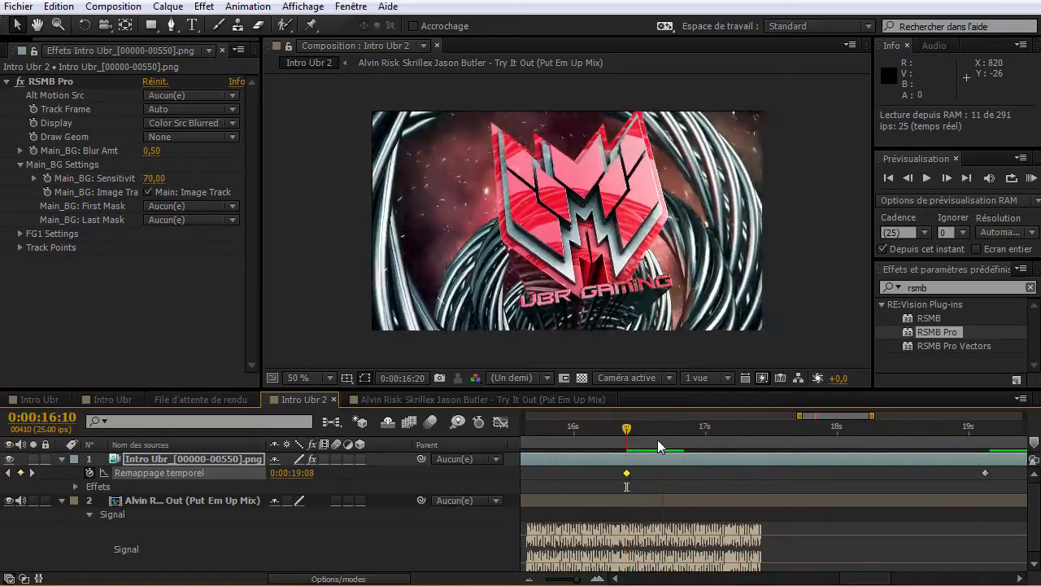
{"action": "key", "text": "space"}
{"action": "key", "text": "shift+Page_Down"}
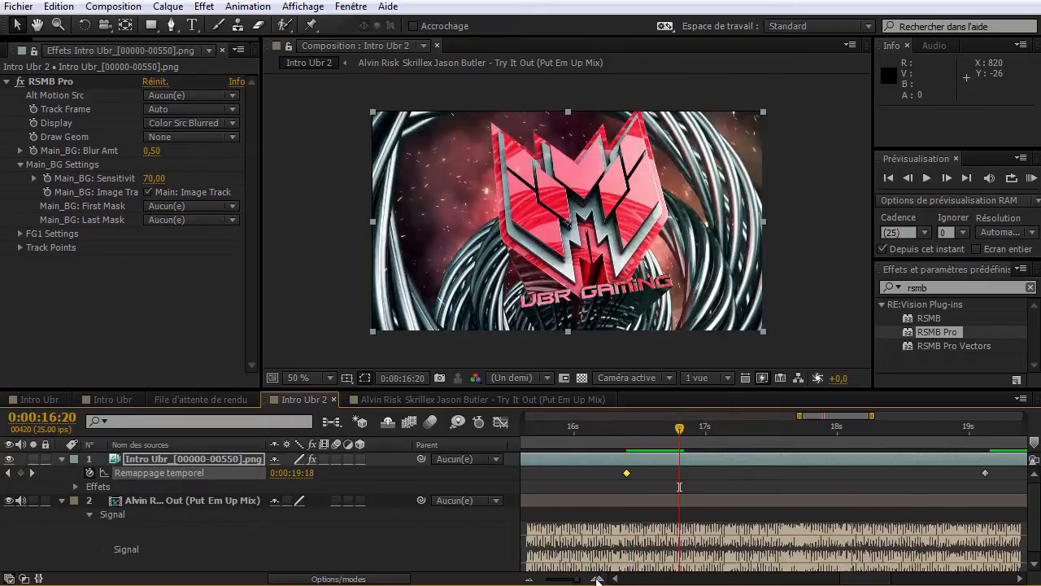
{"action": "left_click", "coordinate": [598, 578]}
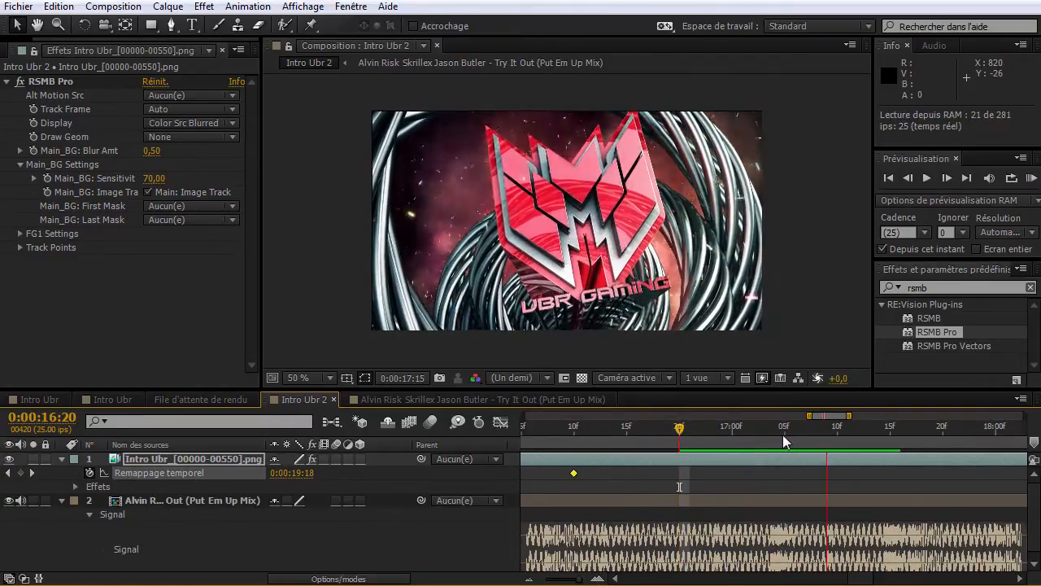
{"action": "left_click", "coordinate": [814, 434]}
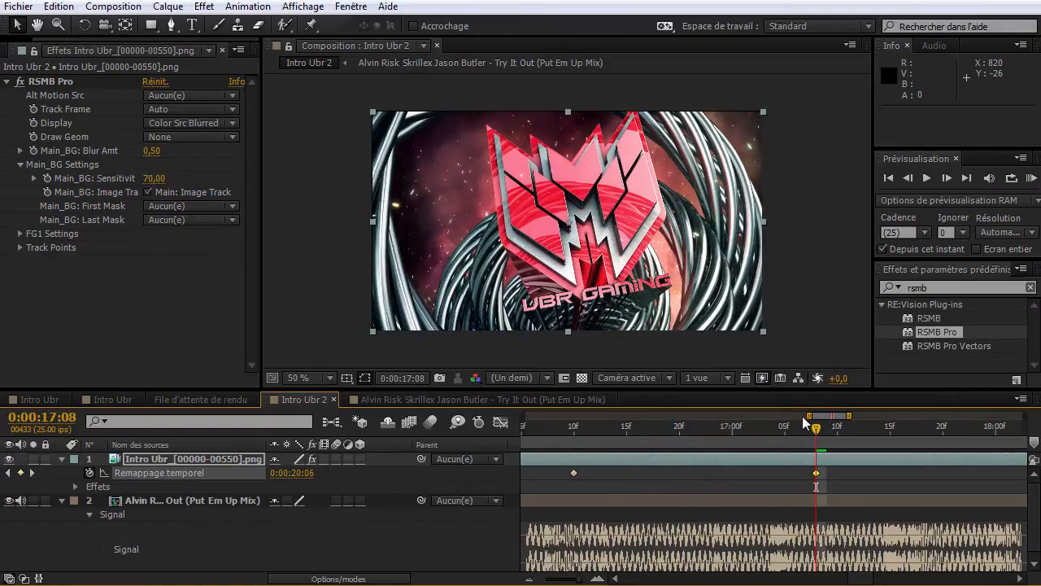
Copy the three middle keyframes of the first back-and-forth group, paste them at 0:00:16:15, and spread out their spacing.
{"action": "left_click_drag", "start_coordinate": [811, 416], "coordinate": [761, 415]}
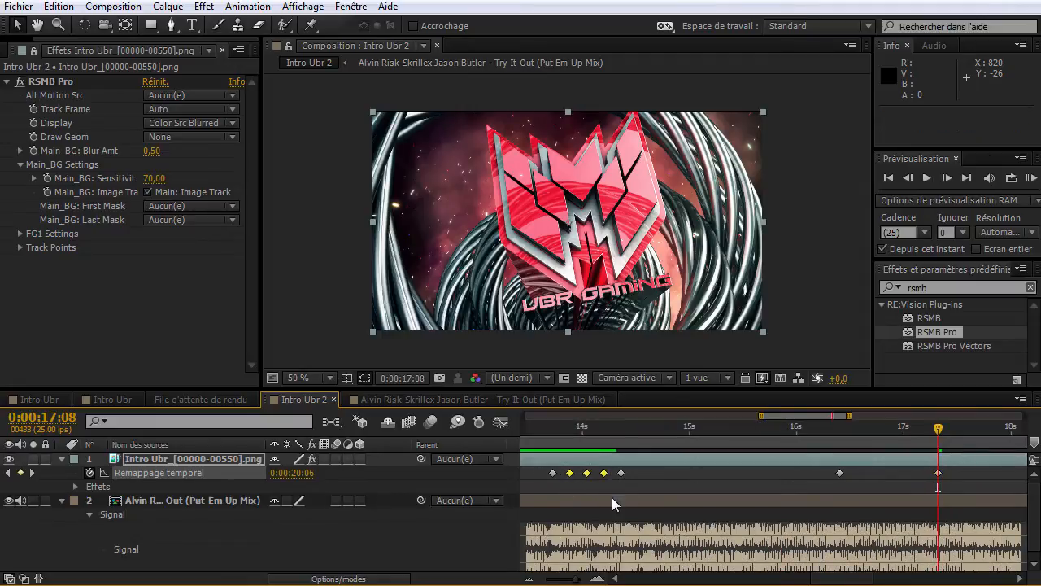
{"action": "key", "text": "ctrl+c"}
{"action": "left_click", "coordinate": [861, 450]}
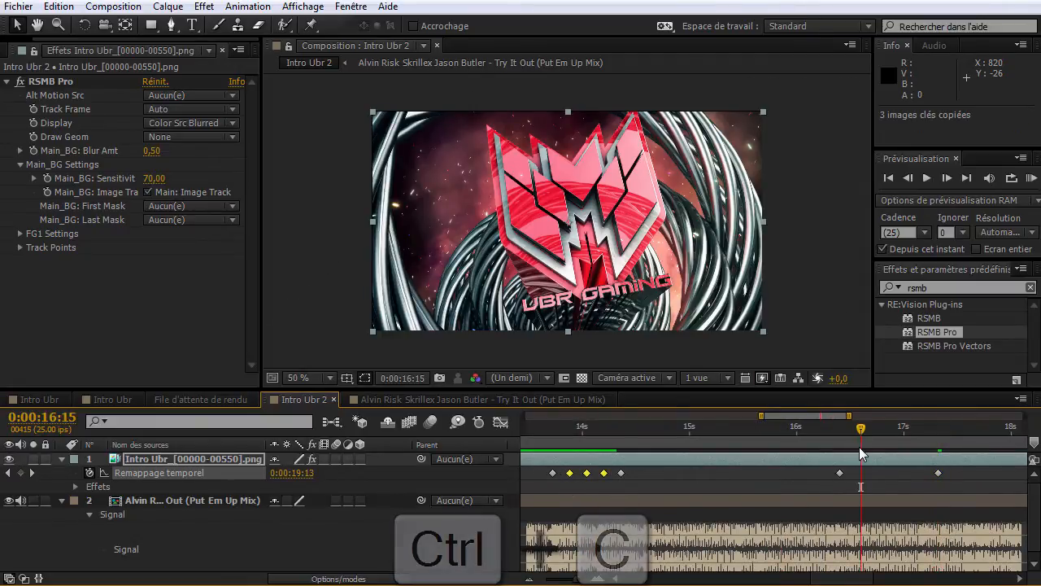
{"action": "key", "text": "ctrl+v"}
{"action": "mouse_move", "coordinate": [896, 475]}
{"action": "left_mouse_down"}
{"action": "mouse_move", "coordinate": [879, 473]}
{"action": "mouse_move", "coordinate": [908, 473]}
{"action": "left_mouse_up"}
Preview the pasted back-and-forth motion from 0:00:16:04.
{"action": "left_click", "coordinate": [814, 450]}
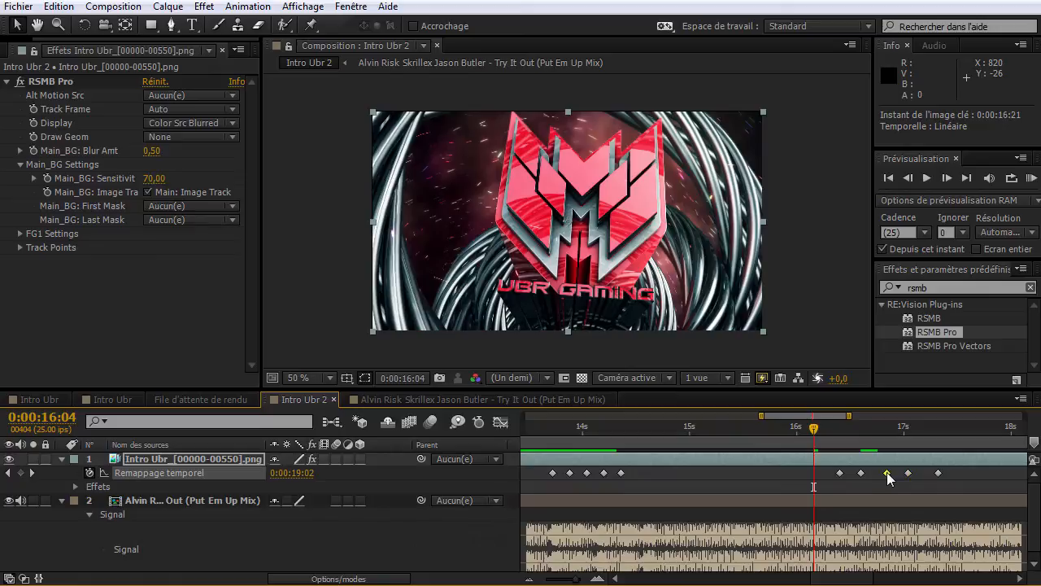
{"action": "left_click_drag", "start_coordinate": [849, 416], "coordinate": [867, 416]}
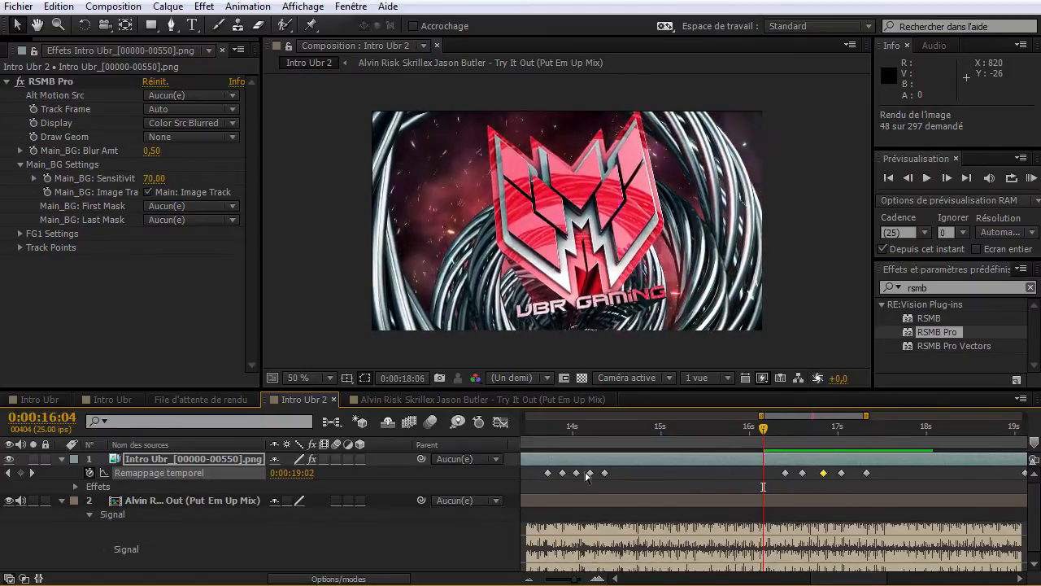
{"action": "key", "text": "space"}
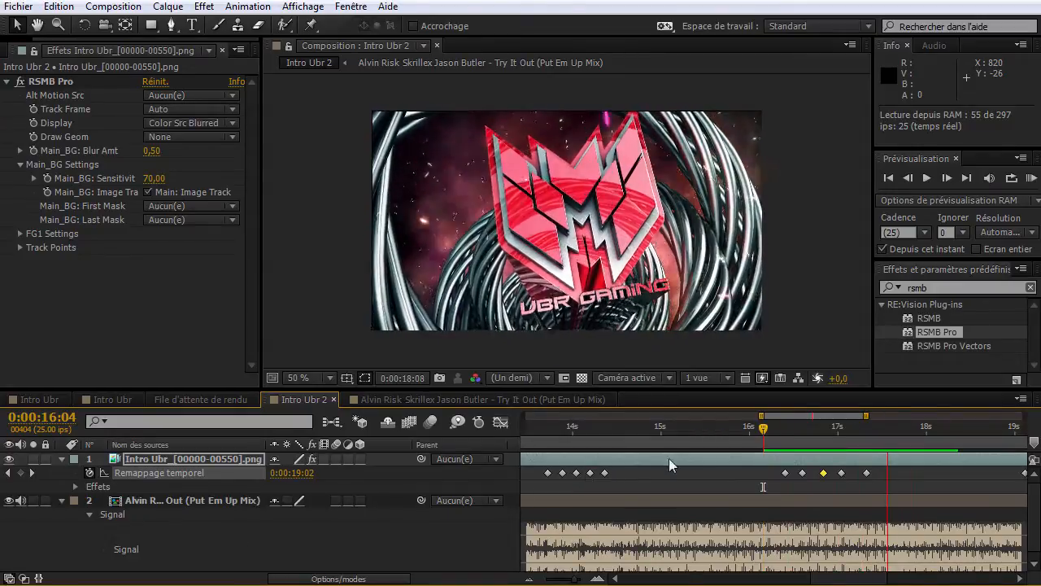
{"action": "key", "text": "space"}
Undo the spacing changes and delete the three pasted time-remap keyframes between 0:00:16:10 and 0:00:17:08.
{"action": "key", "text": "ctrl+z"}
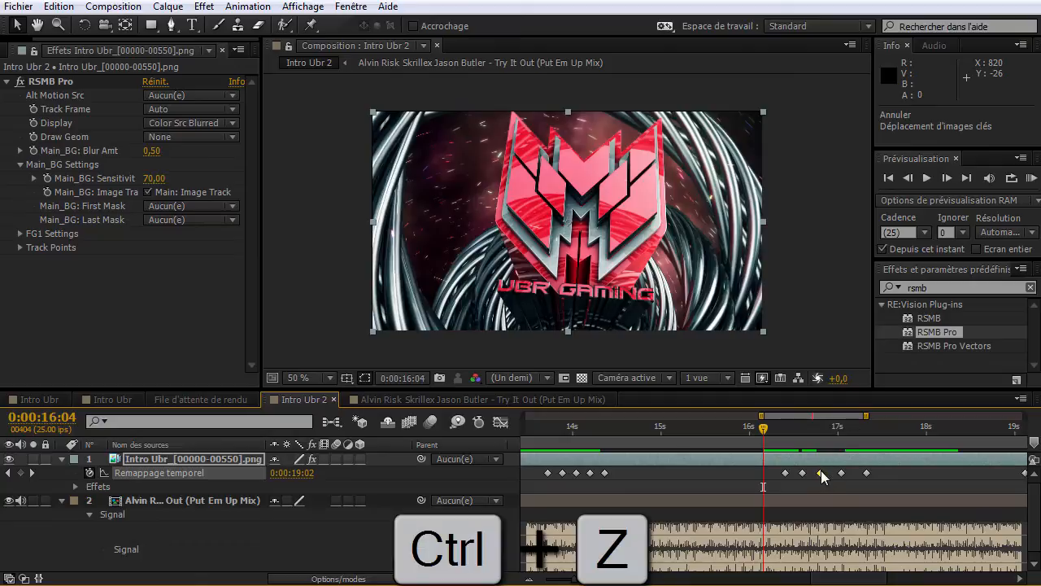
{"action": "key", "text": "ctrl+z"}
{"action": "left_click_drag", "start_coordinate": [847, 480], "coordinate": [800, 463]}
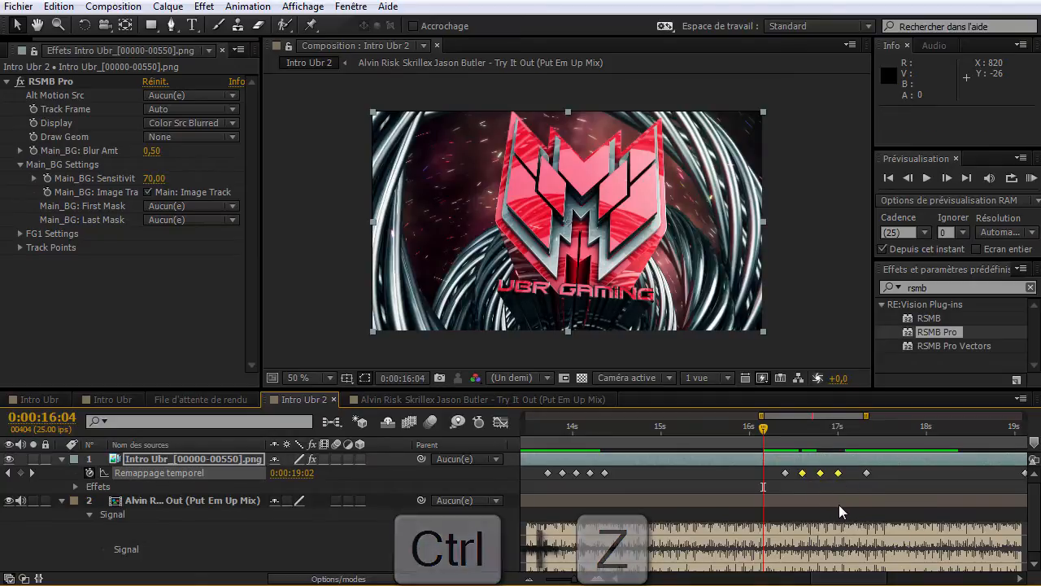
{"action": "key", "text": "Delete"}
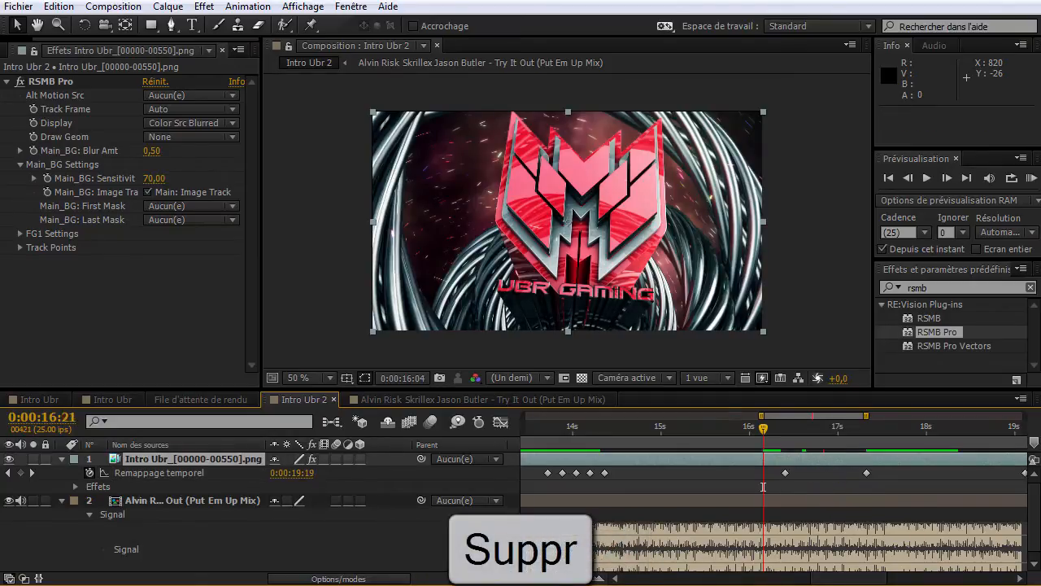
Keyframe the time remap to 0:00:18:10 at 0:00:16:15.
{"action": "key", "text": "equal"}
{"action": "key", "text": "equal"}
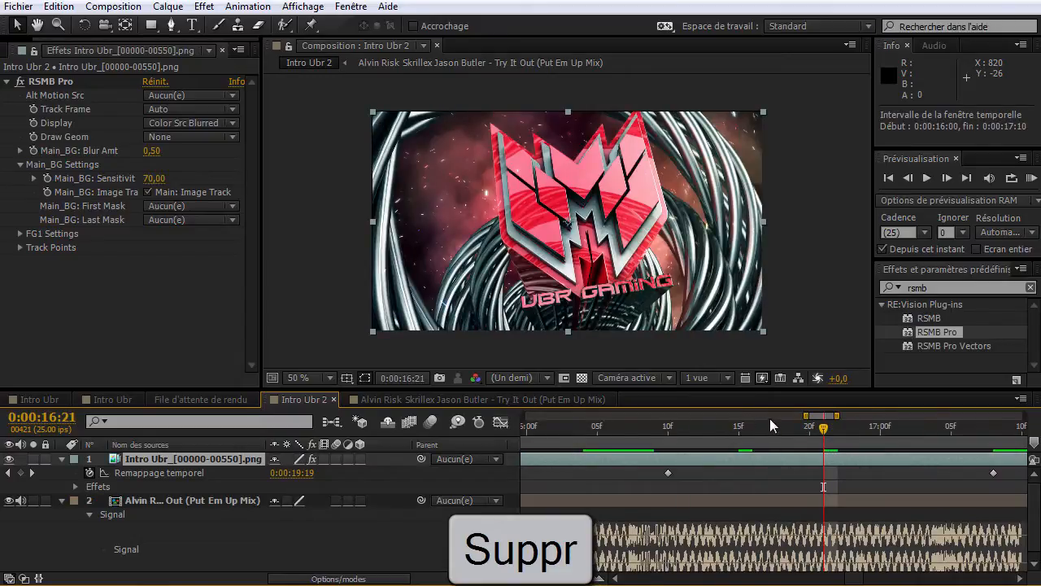
{"action": "left_click", "coordinate": [736, 432]}
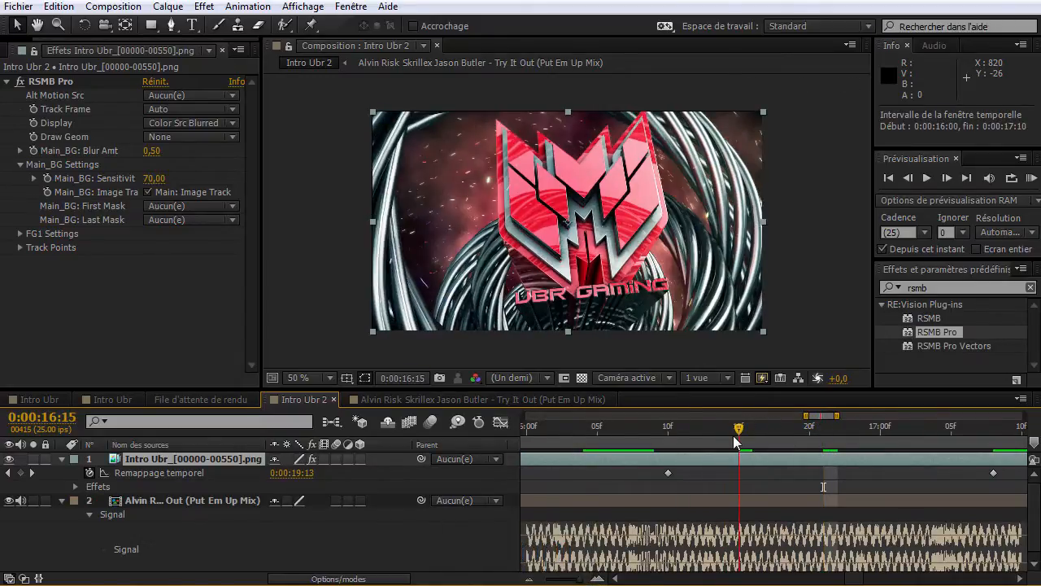
{"action": "left_click_drag", "start_coordinate": [329, 473], "coordinate": [300, 477]}
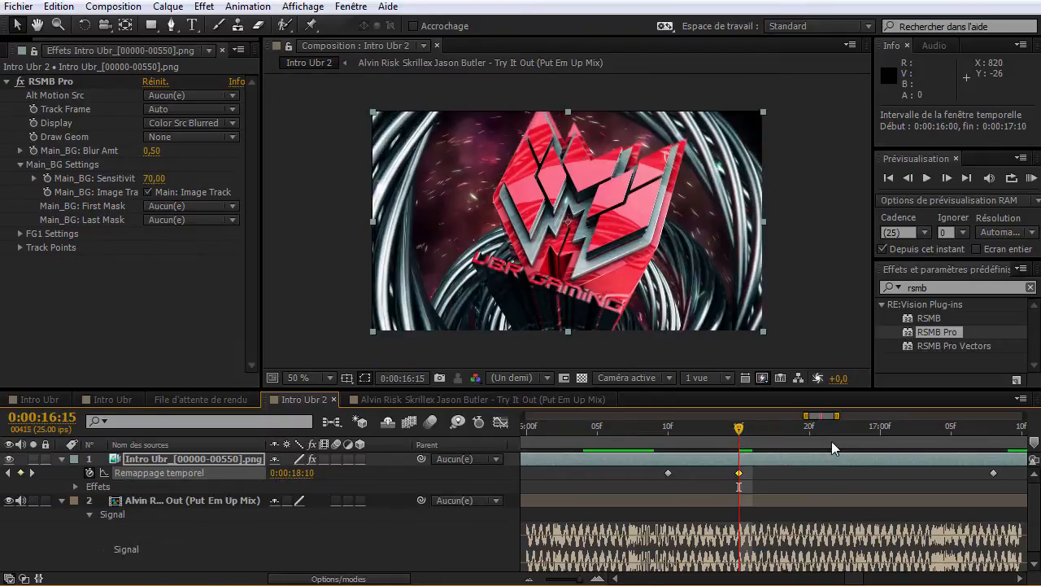
Copy the 0:00:16:10 time-remap keyframe to 0:00:16:21 and keyframe the time remap to 0:00:17:23 at 0:00:17:02.
{"action": "left_click", "coordinate": [836, 435]}
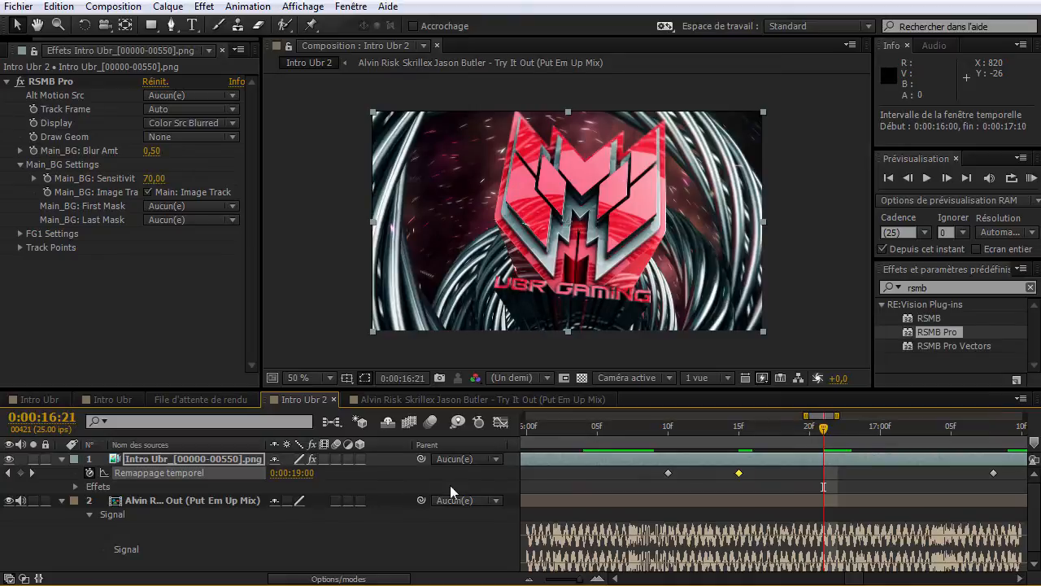
{"action": "left_click", "coordinate": [668, 473]}
{"action": "key", "text": "ctrl+c"}
{"action": "key", "text": "ctrl+v"}
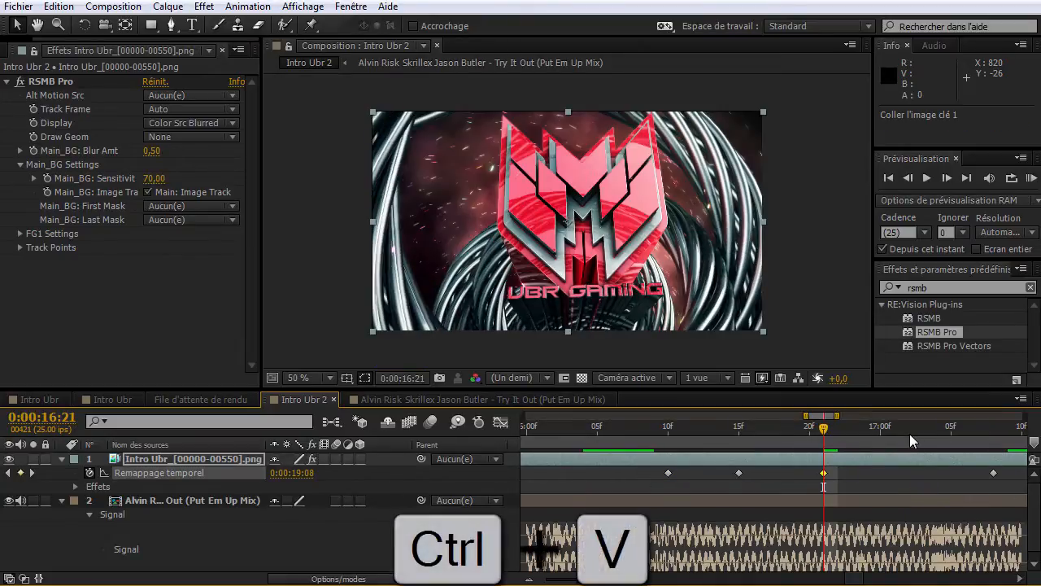
{"action": "left_click", "coordinate": [909, 432]}
{"action": "left_click_drag", "start_coordinate": [305, 477], "coordinate": [275, 477]}
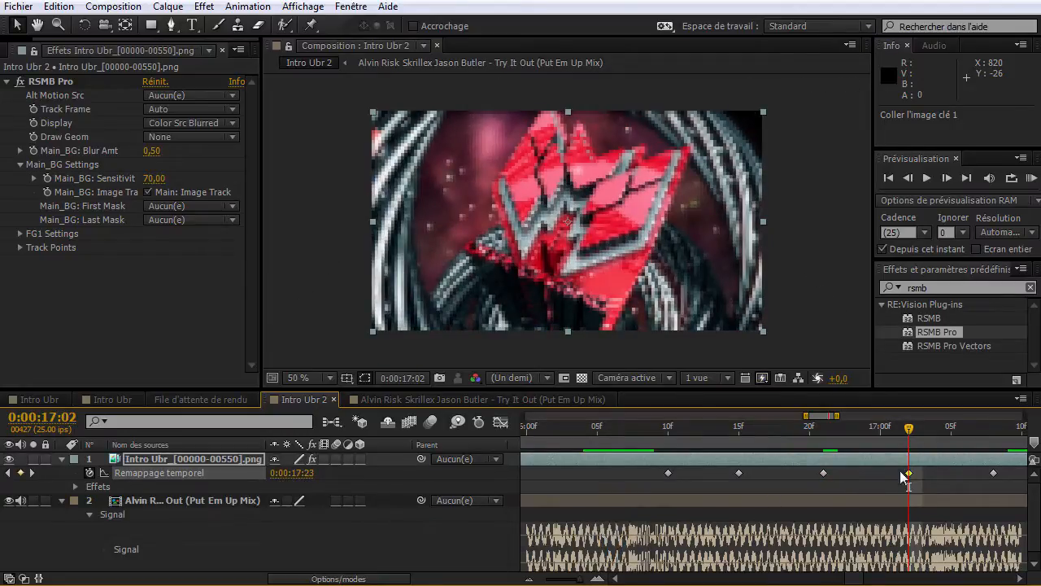
Preview the second back-and-forth motion from 0:00:16:07, preview onward from 0:00:17:12, and go to 0:00:18:01.
{"action": "left_click_drag", "start_coordinate": [838, 416], "coordinate": [881, 416]}
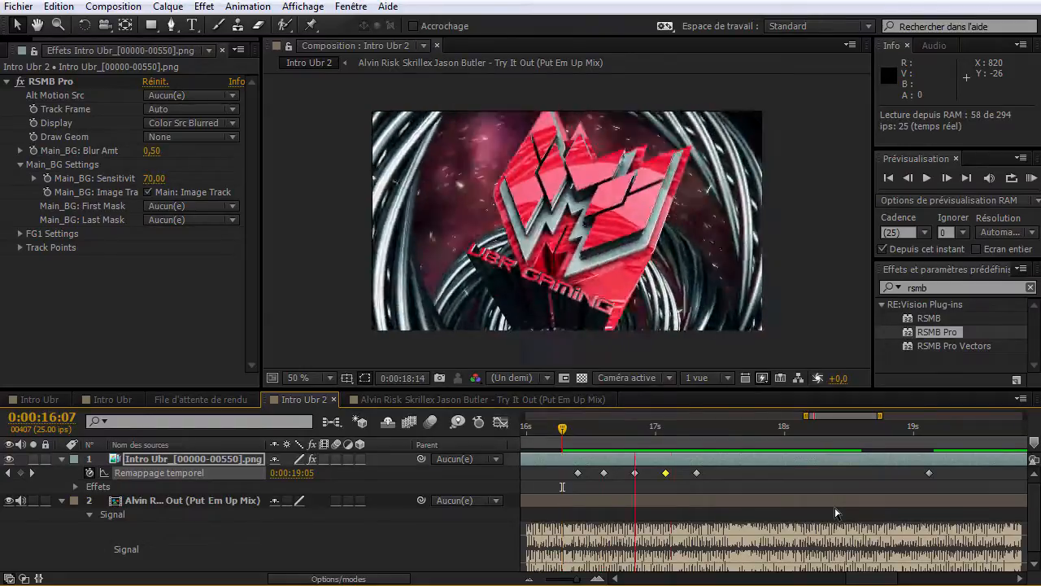
{"action": "key", "text": "space"}
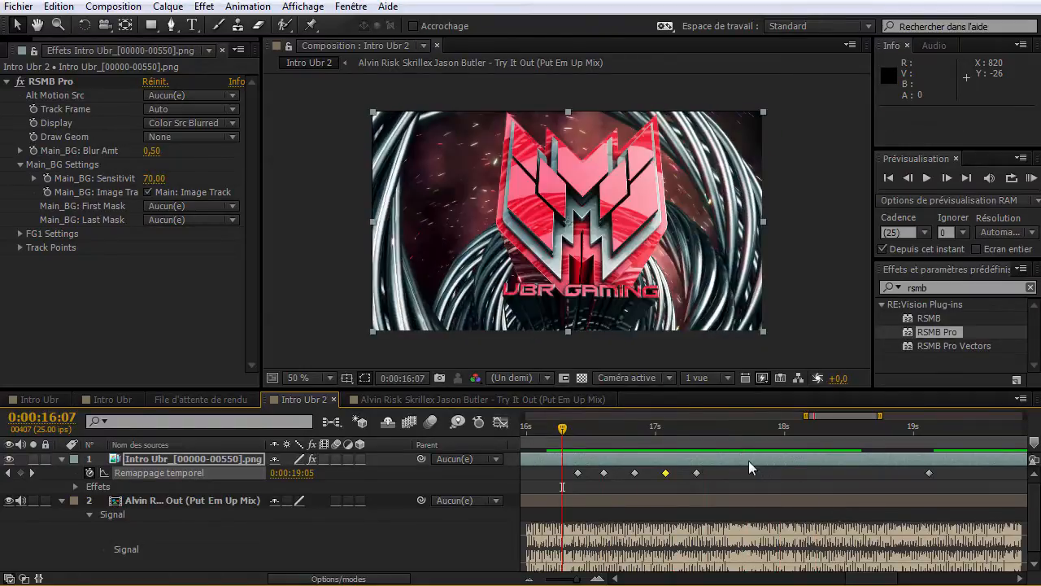
{"action": "left_click_drag", "start_coordinate": [651, 430], "coordinate": [746, 444]}
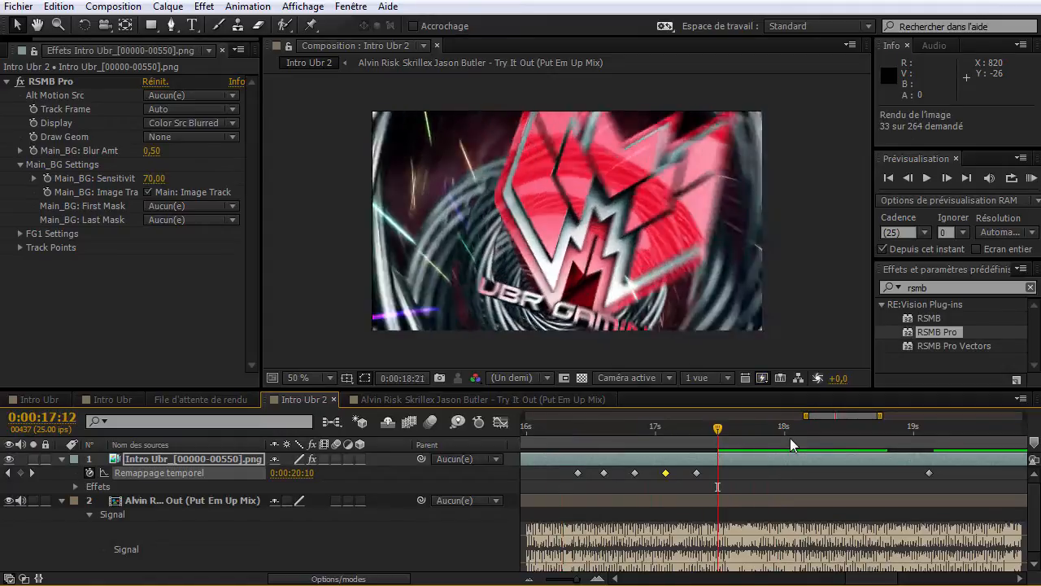
{"action": "left_click", "coordinate": [790, 440]}
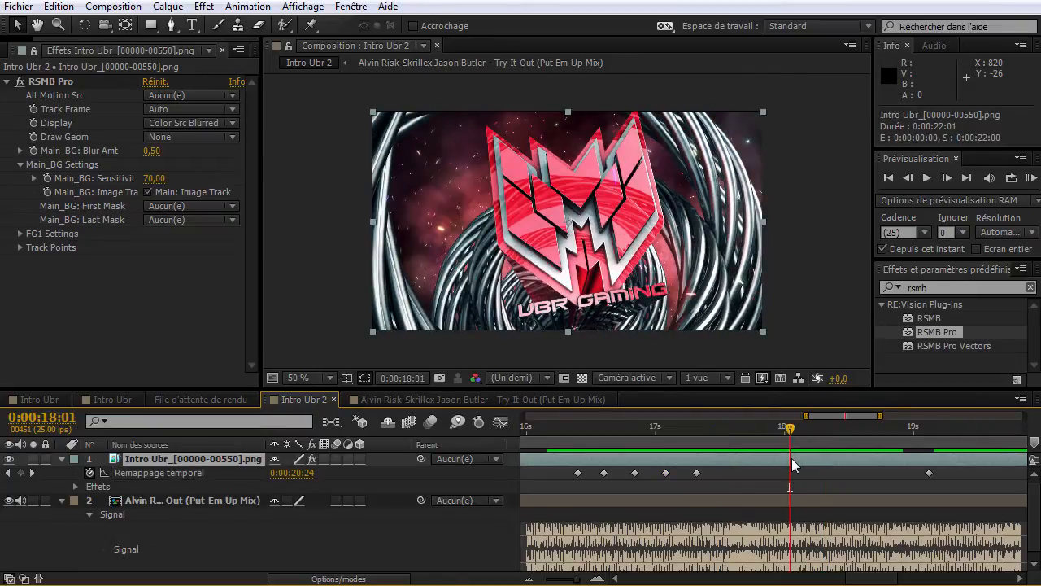
Duplicate the Intro Ubr layer, split the duplicate at 0:00:18:01 and delete its earlier part.
{"action": "key", "text": "ctrl+d"}
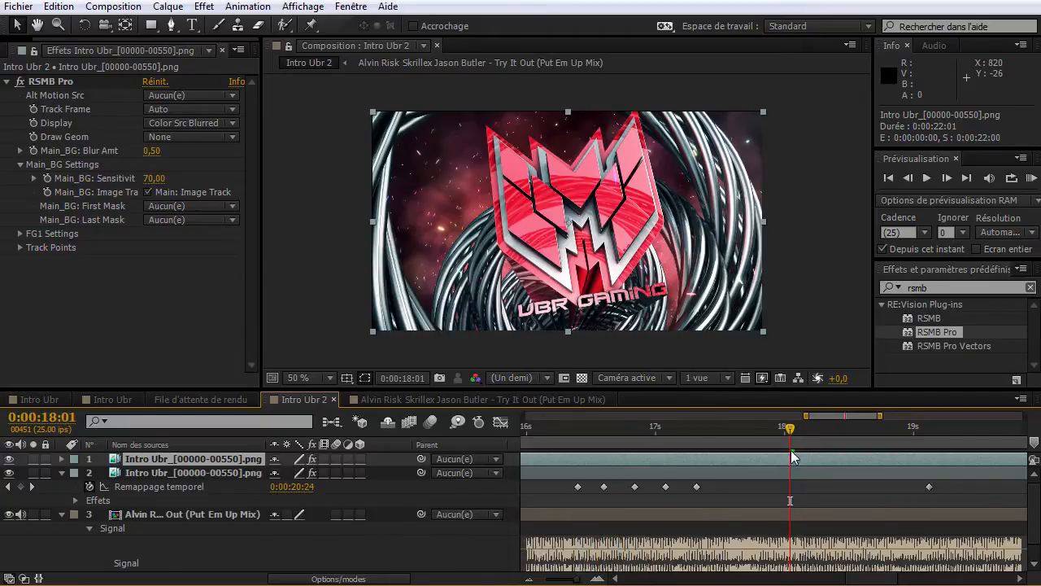
{"action": "key", "text": "ctrl+shift+d"}
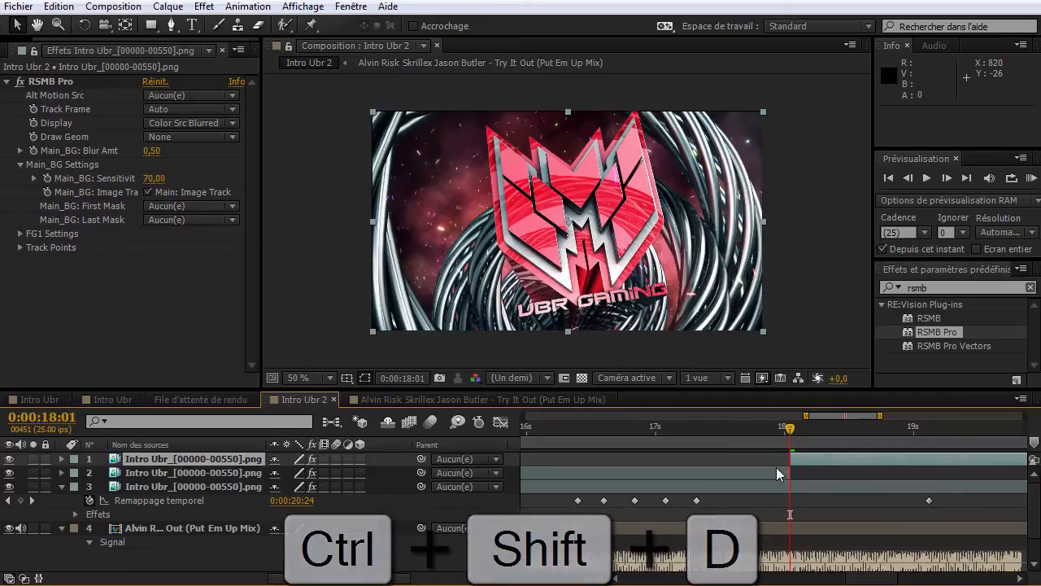
{"action": "left_click", "coordinate": [773, 469]}
{"action": "key", "text": "Delete"}
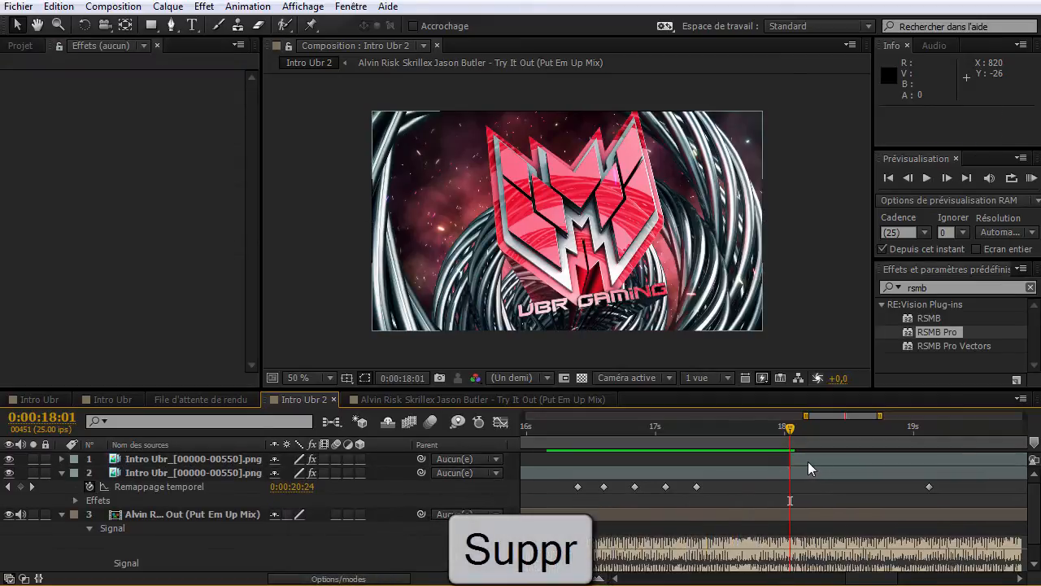
Apply the CC Lens effect to the new top layer and keyframe its Size at 50 at 0:00:18:01.
{"action": "left_click", "coordinate": [808, 461]}
{"action": "left_click", "coordinate": [940, 287]}
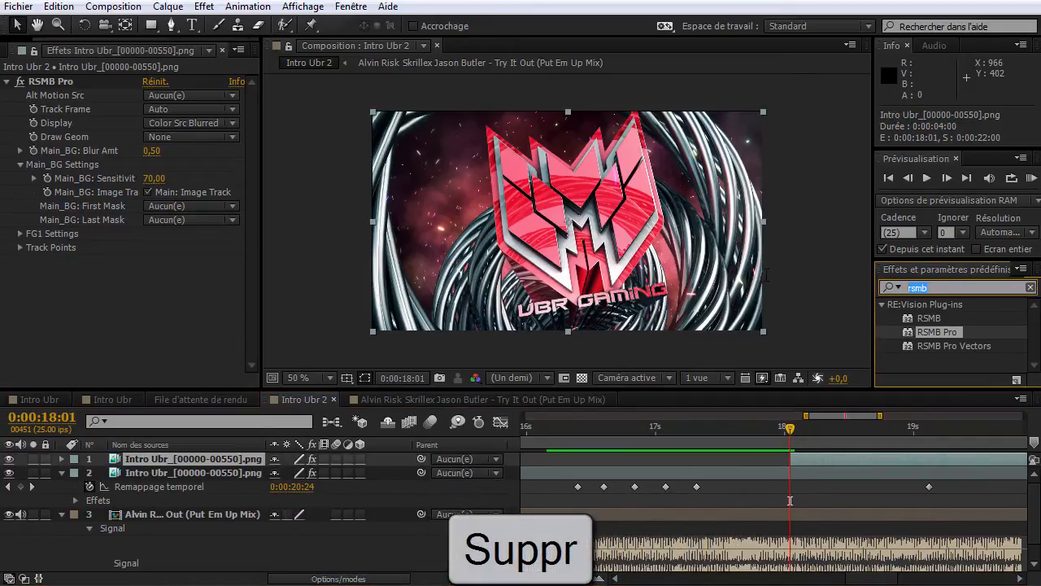
{"action": "type", "text": "cc ler"}
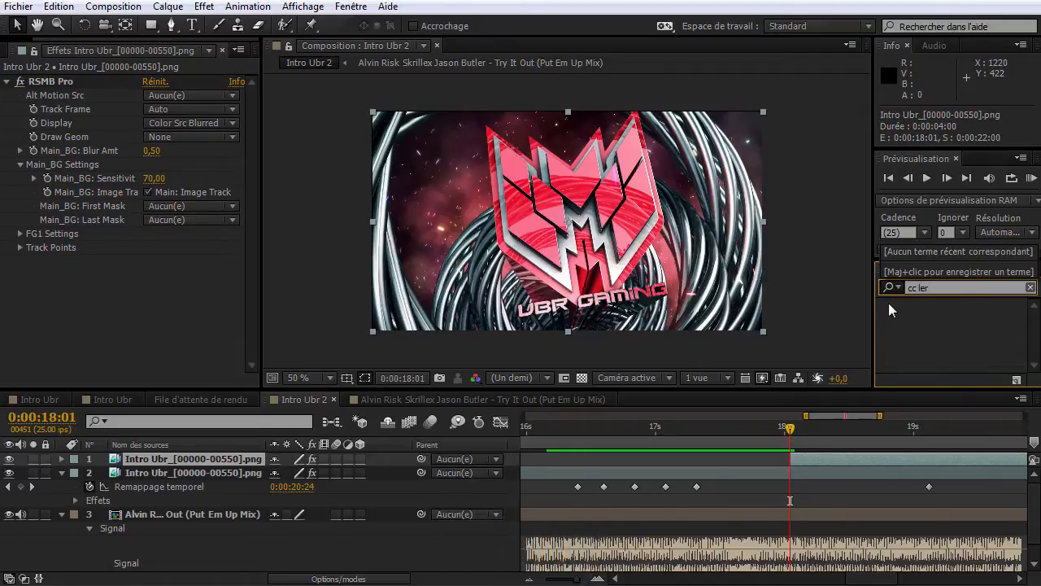
{"action": "key", "text": "BackSpace"}
{"action": "left_click_drag", "start_coordinate": [839, 464], "coordinate": [213, 459]}
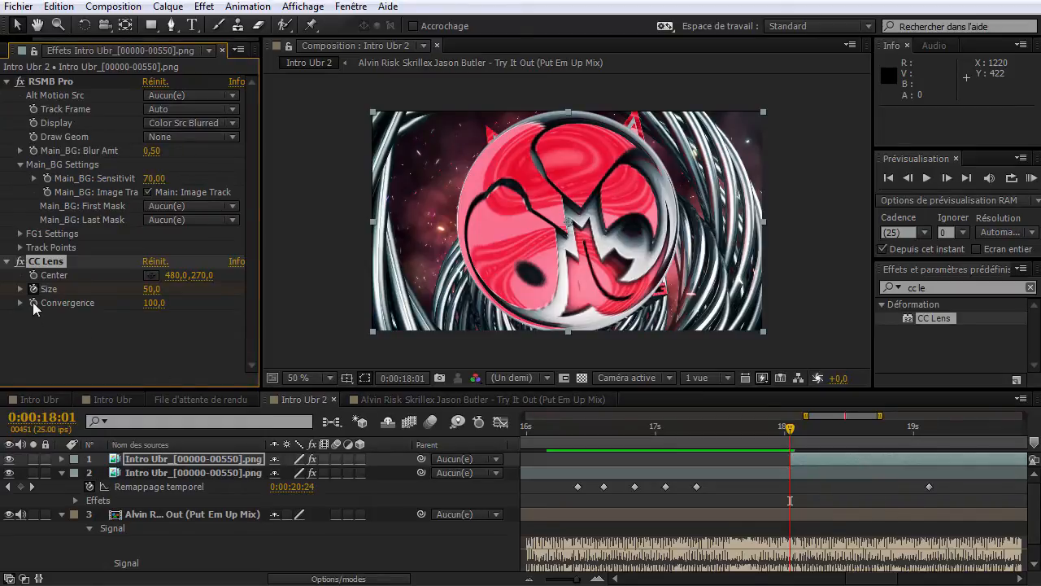
Keyframe the CC Lens Size to 500 at 0:00:19:00.
{"action": "left_click_drag", "start_coordinate": [798, 437], "coordinate": [817, 431]}
{"action": "left_click", "coordinate": [597, 580]}
{"action": "left_click", "coordinate": [598, 579]}
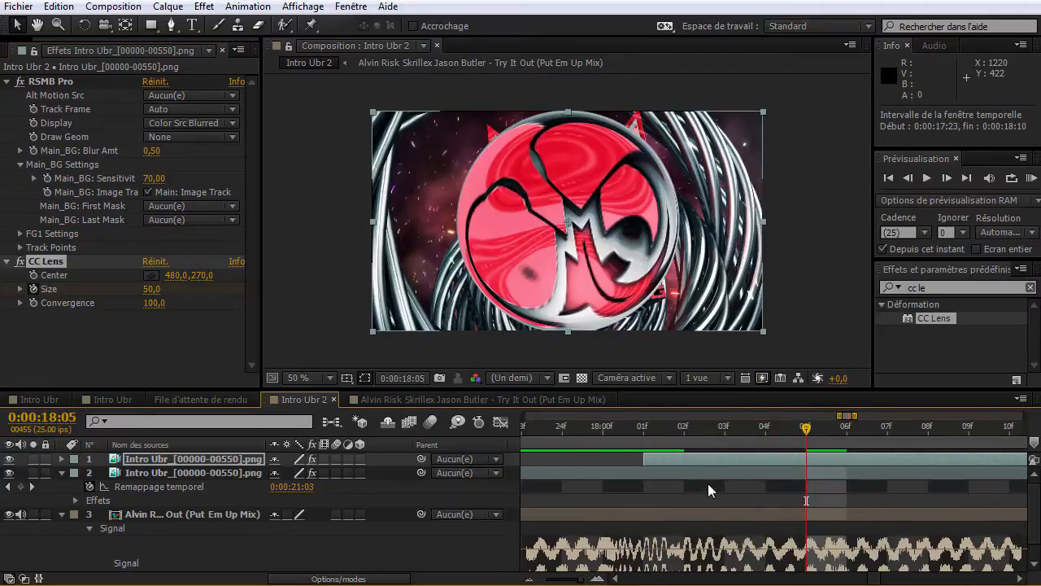
{"action": "left_click", "coordinate": [531, 579]}
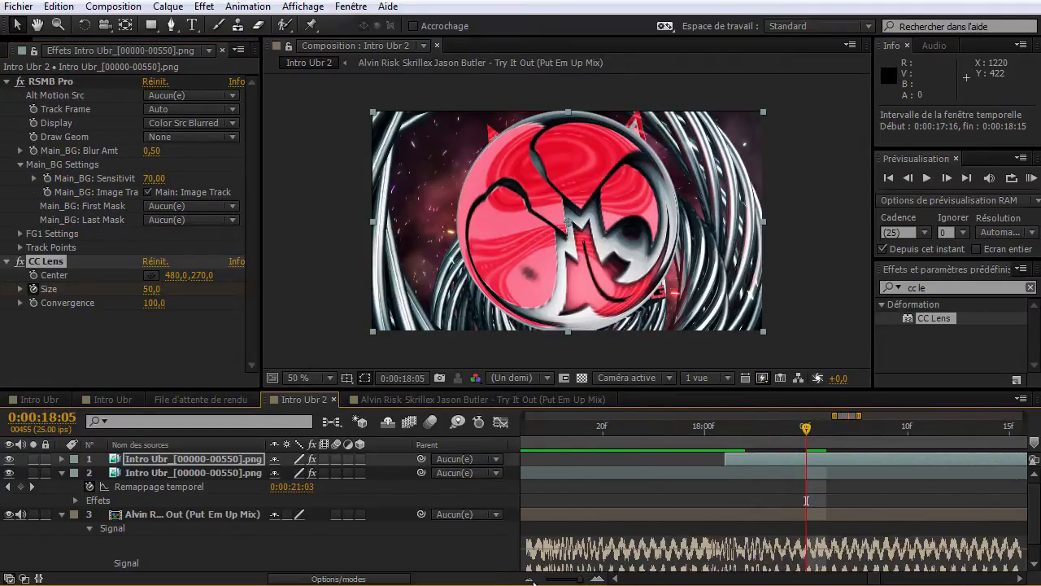
{"action": "left_click", "coordinate": [531, 579]}
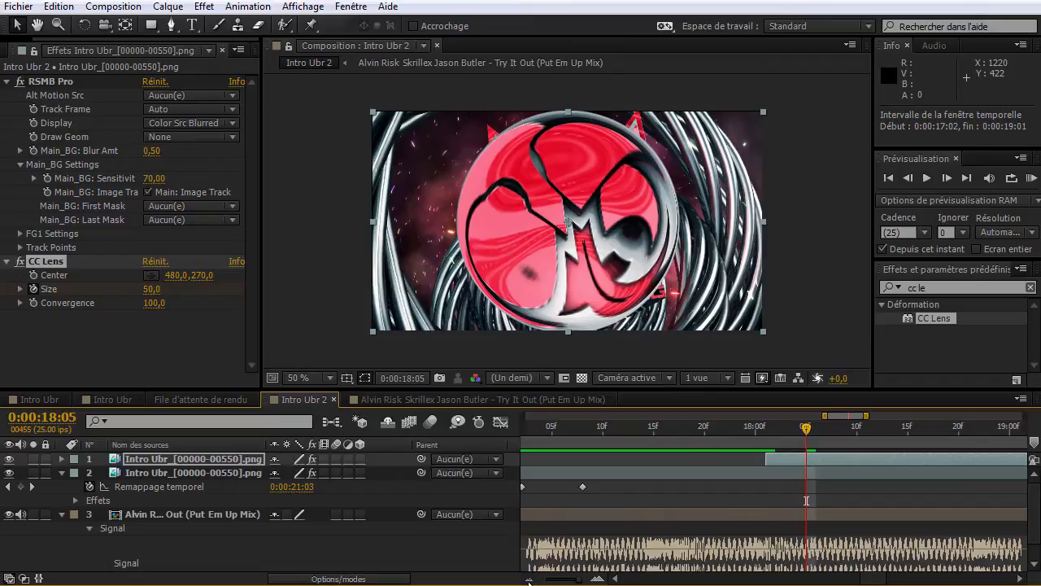
{"action": "left_click", "coordinate": [529, 581]}
{"action": "left_click_drag", "start_coordinate": [884, 432], "coordinate": [908, 440]}
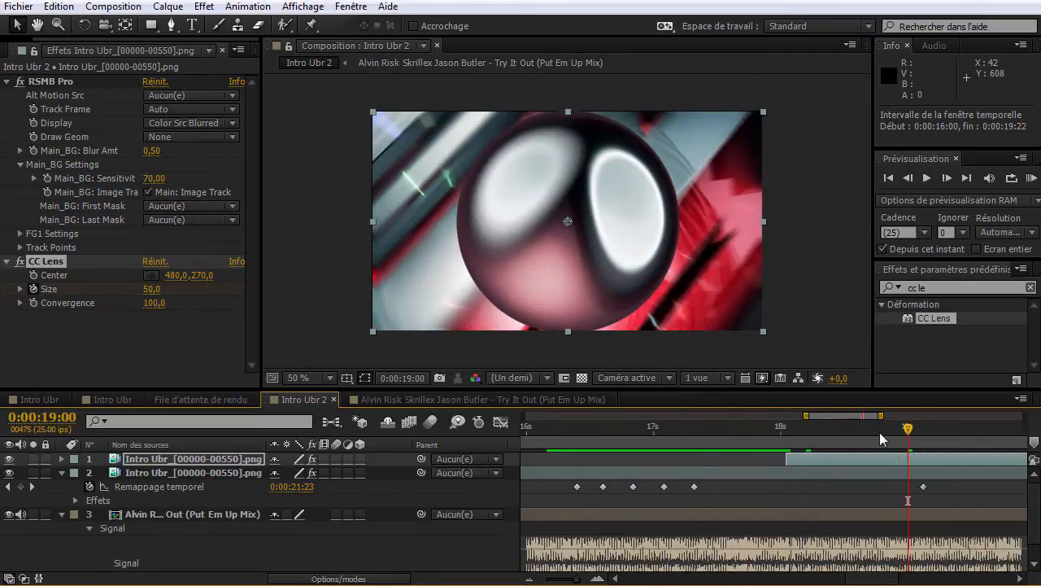
{"action": "mouse_move", "coordinate": [895, 446]}
{"action": "left_mouse_down"}
{"action": "mouse_move", "coordinate": [882, 440]}
{"action": "mouse_move", "coordinate": [908, 440]}
{"action": "left_mouse_up"}
{"action": "left_click_drag", "start_coordinate": [149, 290], "coordinate": [730, 332]}
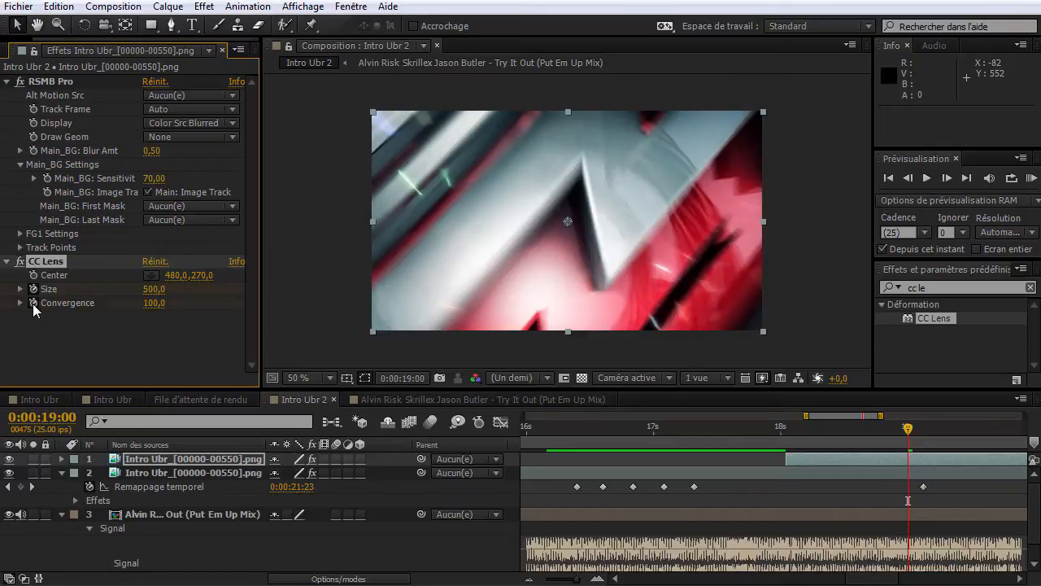
Reveal the top layer's keyframed properties and preview the lens animation from 0:00:17:23.
{"action": "left_click_drag", "start_coordinate": [898, 445], "coordinate": [774, 450]}
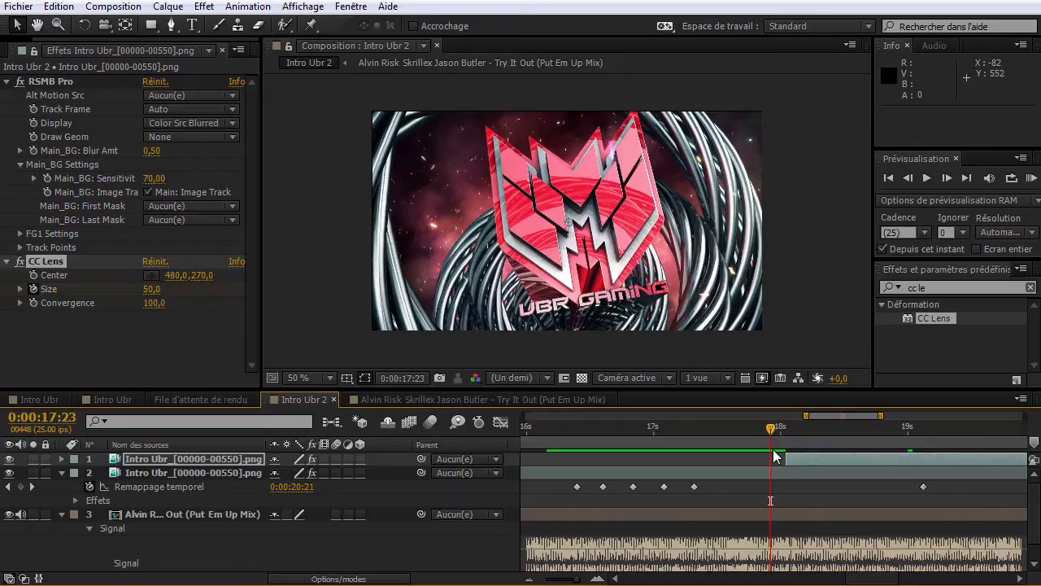
{"action": "key", "text": "u"}
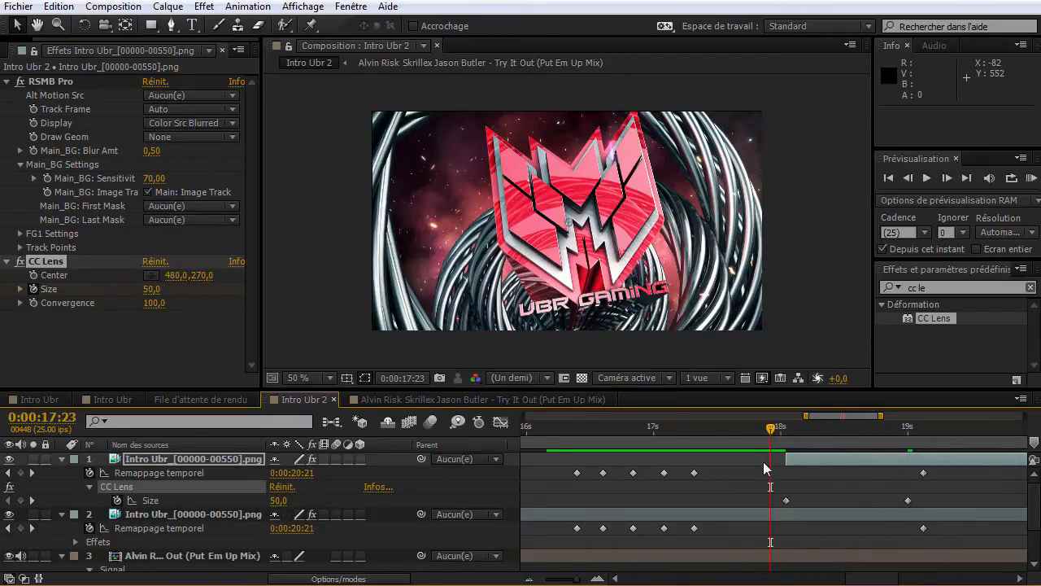
{"action": "key", "text": "KP_0"}
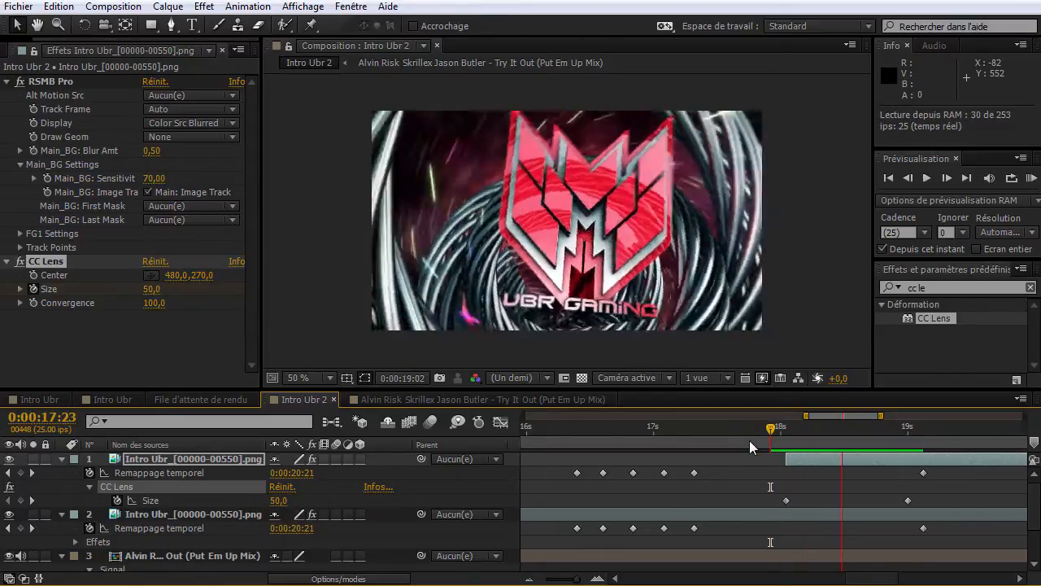
{"action": "left_click", "coordinate": [714, 447]}
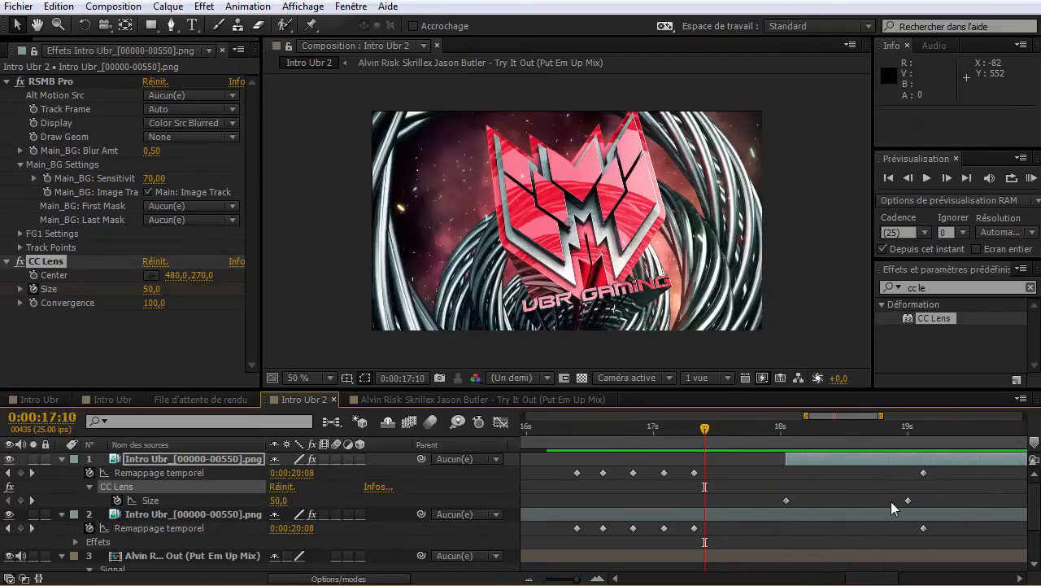
Move the second CC Lens Size keyframe earlier to about 0:00:18:18 and preview from 0:00:17:16.
{"action": "left_click", "coordinate": [872, 429]}
{"action": "left_click_drag", "start_coordinate": [907, 502], "coordinate": [872, 501]}
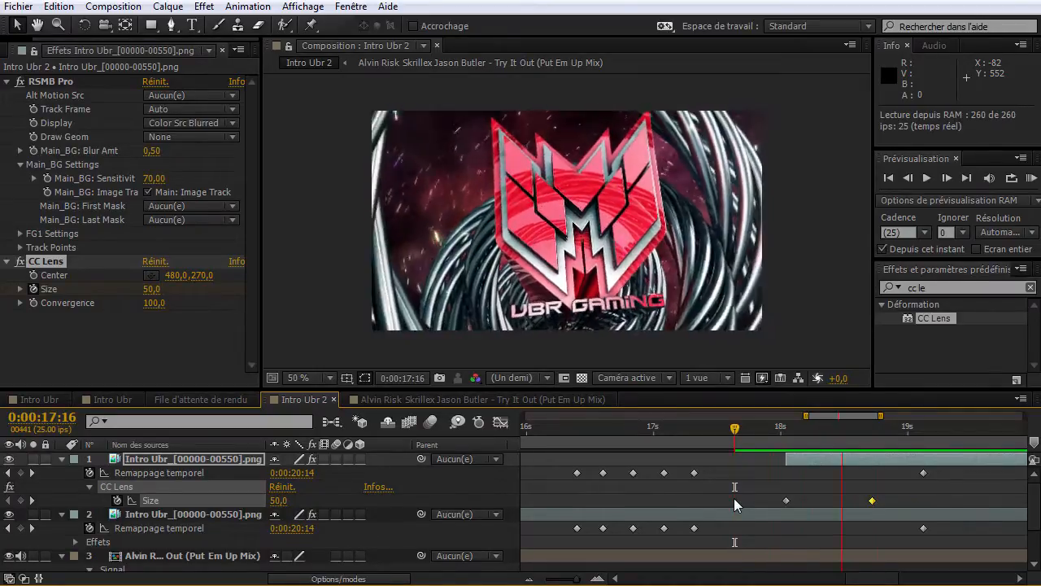
{"action": "key", "text": "space"}
Shift the CC Lens layer one frame later to start at 0:00:18:02, split it at 0:00:19:01 and delete the remainder.
{"action": "left_click_drag", "start_coordinate": [794, 437], "coordinate": [910, 442]}
{"action": "left_click", "coordinate": [946, 178]}
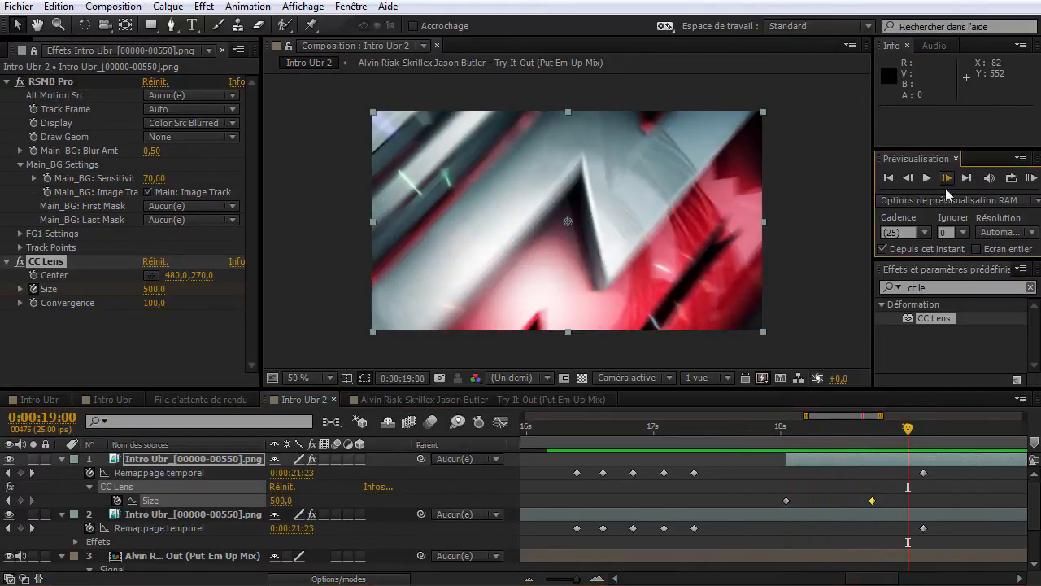
{"action": "left_click", "coordinate": [947, 178]}
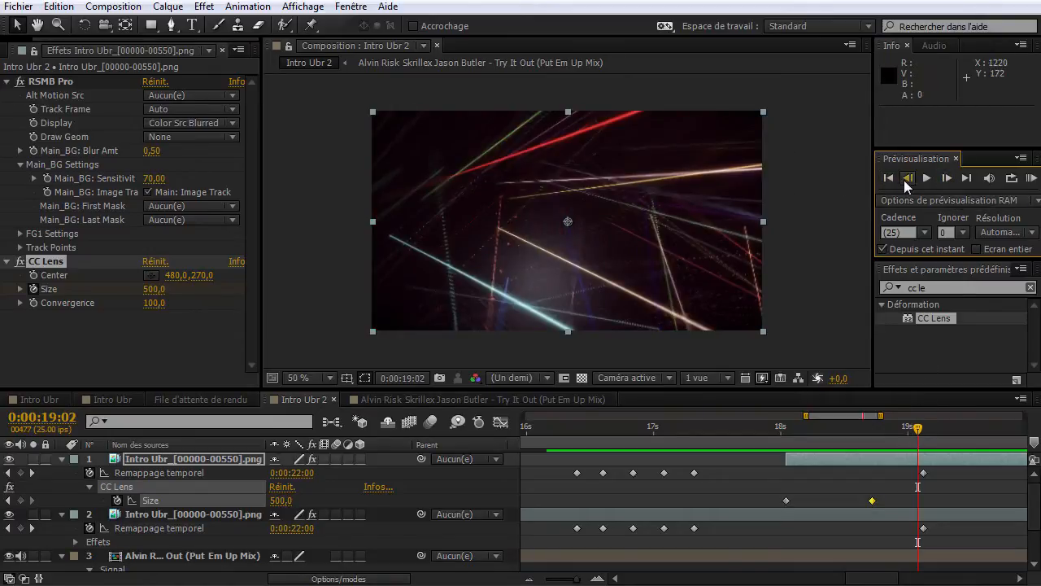
{"action": "left_click", "coordinate": [908, 178]}
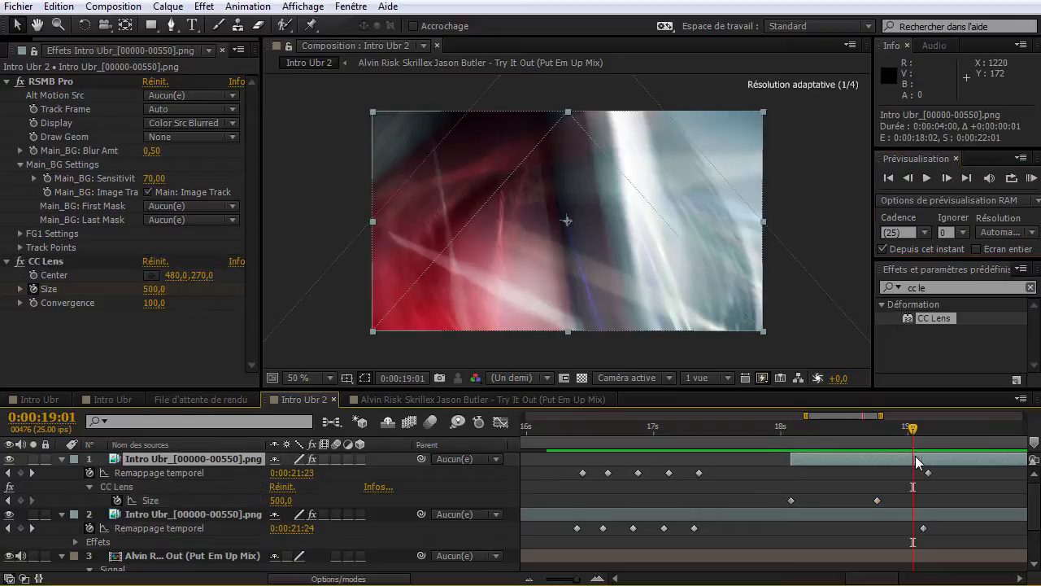
{"action": "left_click_drag", "start_coordinate": [913, 463], "coordinate": [917, 463]}
{"action": "key", "text": "ctrl+shift+d"}
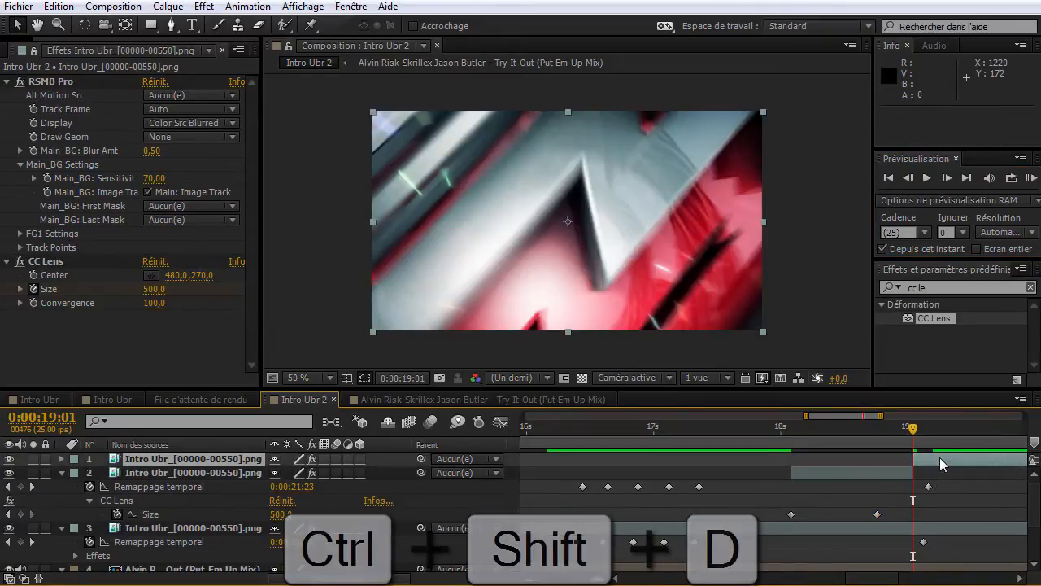
{"action": "key", "text": "Delete"}
Split the original Intro Ubr layer at 0:00:19:01 and delete the part after it.
{"action": "left_click", "coordinate": [928, 520]}
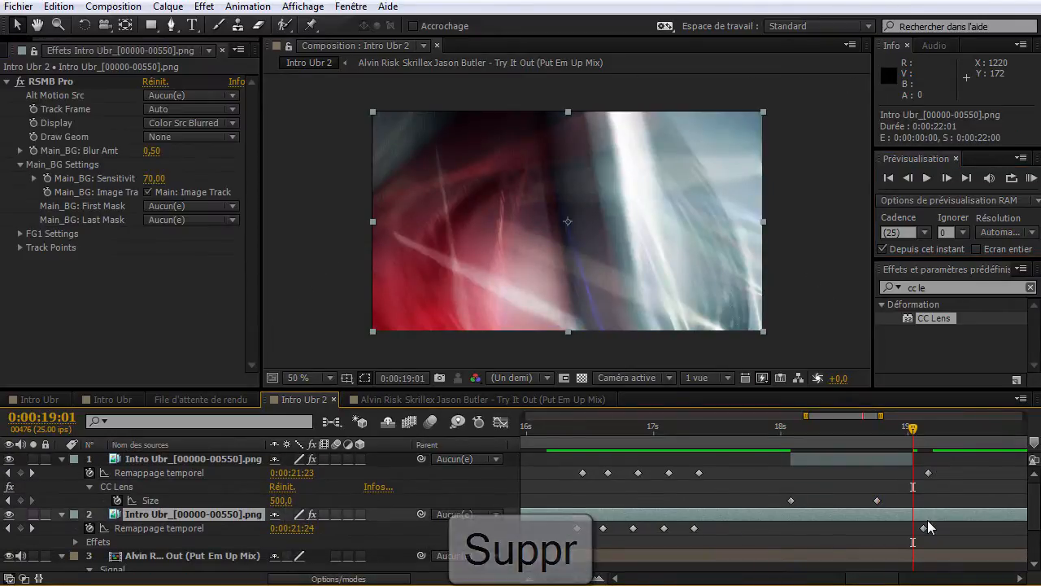
{"action": "key", "text": "ctrl+shift+d"}
{"action": "key", "text": "Delete"}
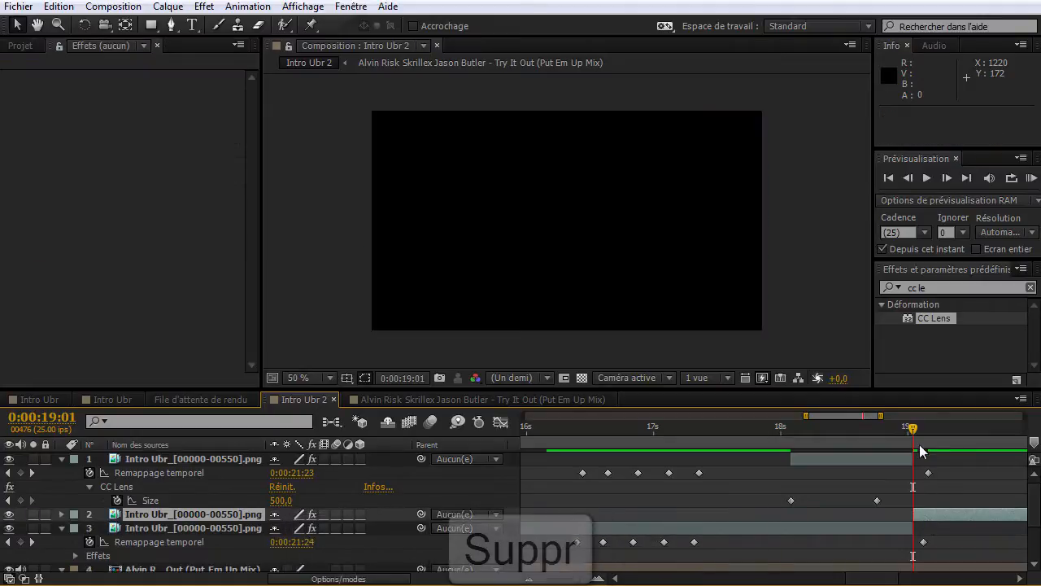
{"action": "left_click", "coordinate": [947, 178]}
Keyframe the music layer's audio level at 0 dB at 0:00:18:19 and at -48 dB at 0:00:19:02.
{"action": "left_click", "coordinate": [876, 438]}
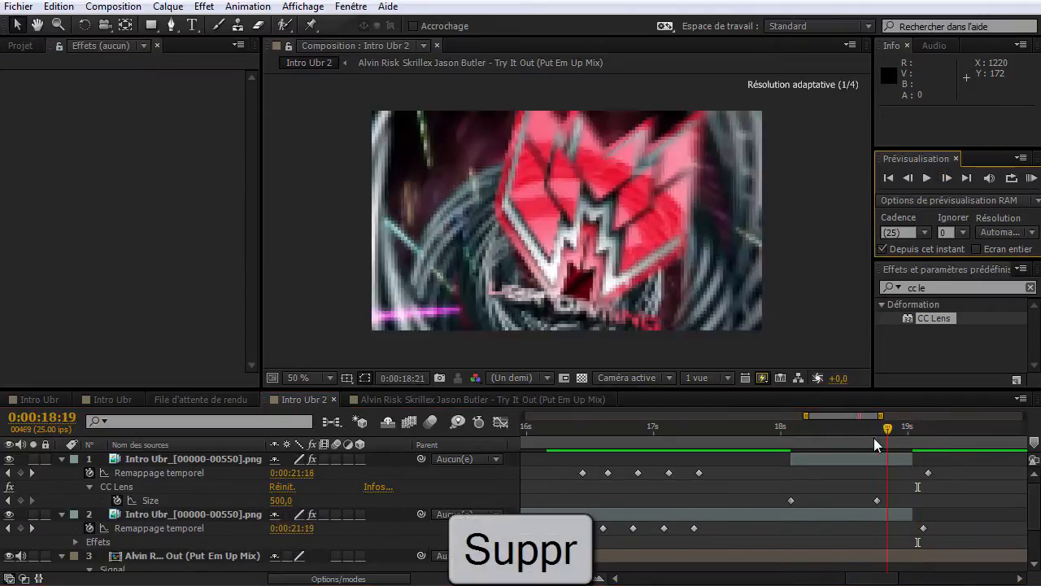
{"action": "scroll", "coordinate": [884, 526], "scroll_direction": "down", "scroll_amount": 1}
{"action": "scroll", "coordinate": [885, 526], "scroll_direction": "down", "scroll_amount": 1}
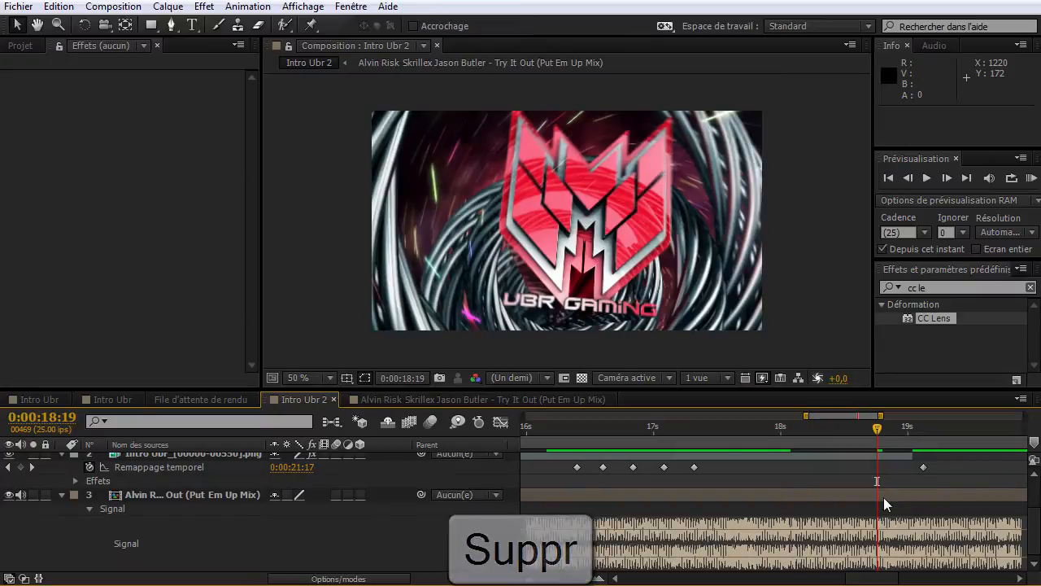
{"action": "left_click", "coordinate": [884, 494]}
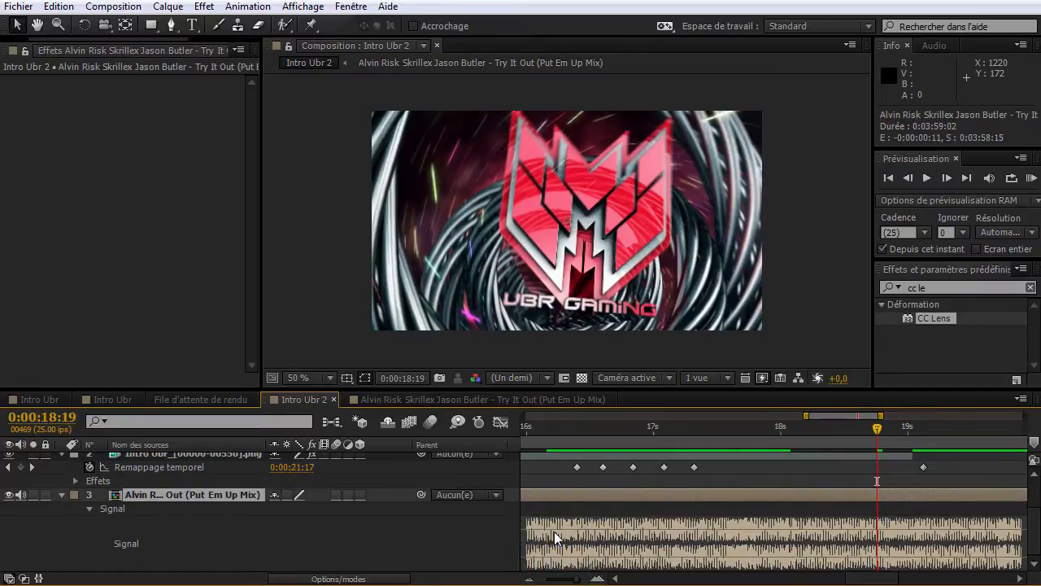
{"action": "key", "text": "l"}
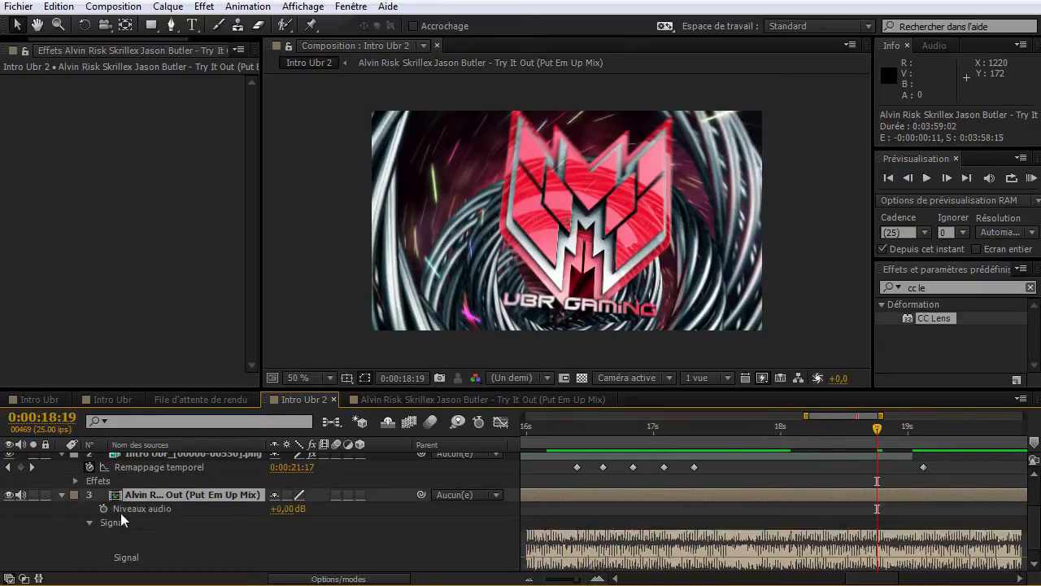
{"action": "left_click", "coordinate": [102, 509]}
{"action": "left_click", "coordinate": [916, 431]}
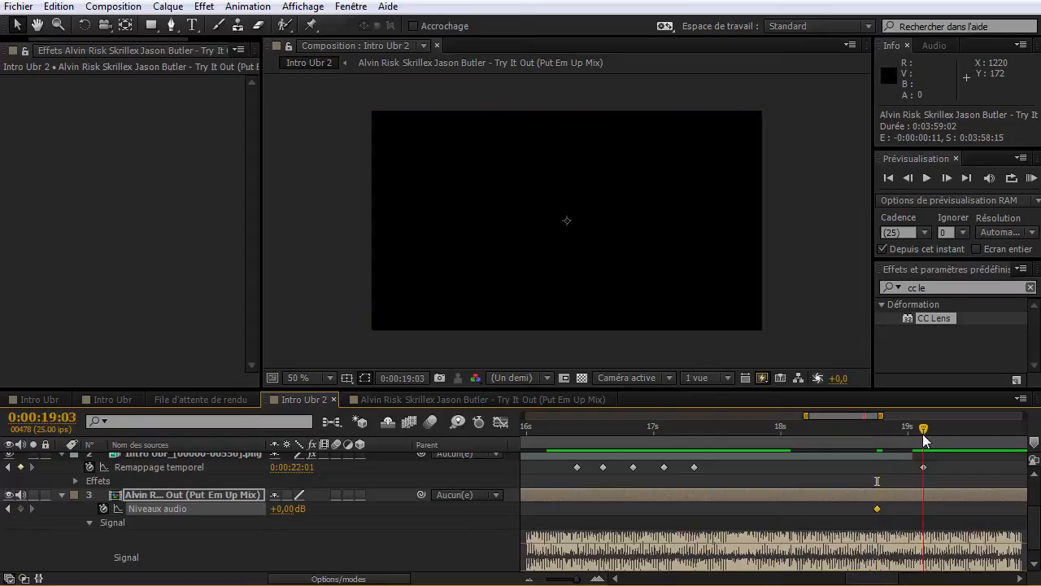
{"action": "left_click_drag", "start_coordinate": [295, 511], "coordinate": [55, 511]}
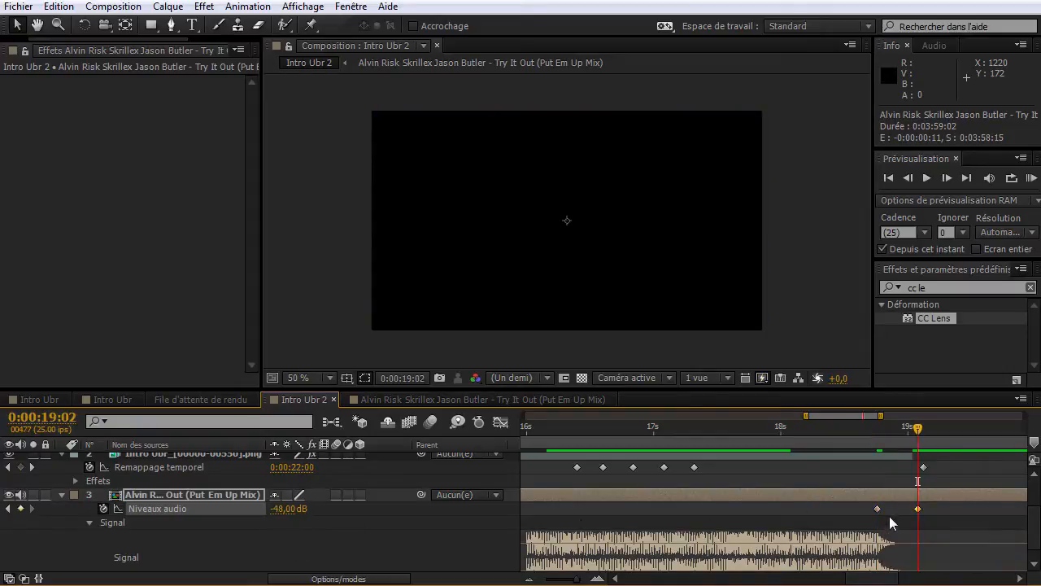
Split the music layer at 0:00:19:02 and delete the part after it.
{"action": "left_click", "coordinate": [930, 497]}
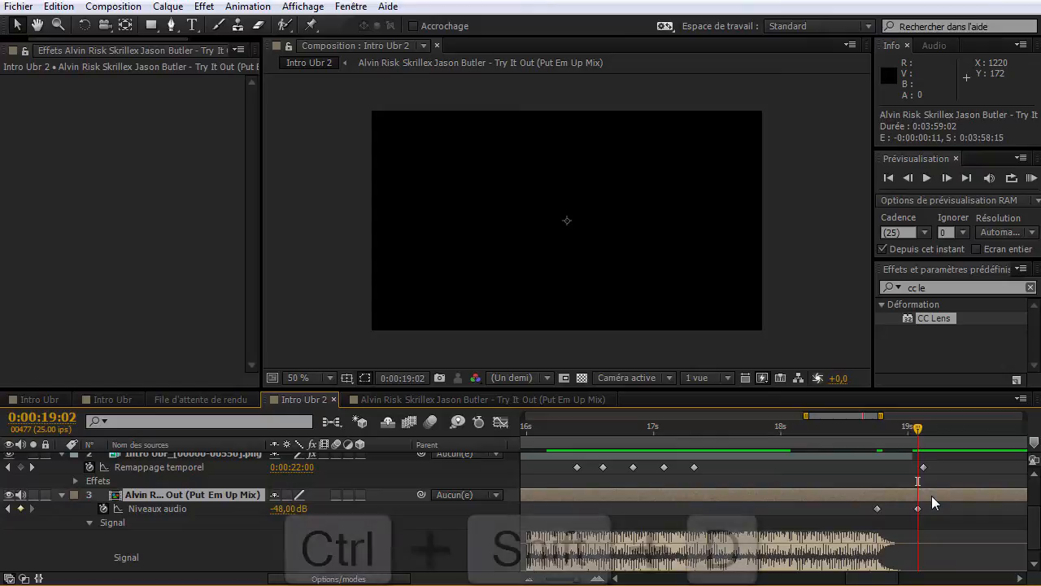
{"action": "key", "text": "ctrl+shift+d"}
{"action": "key", "text": "Delete"}
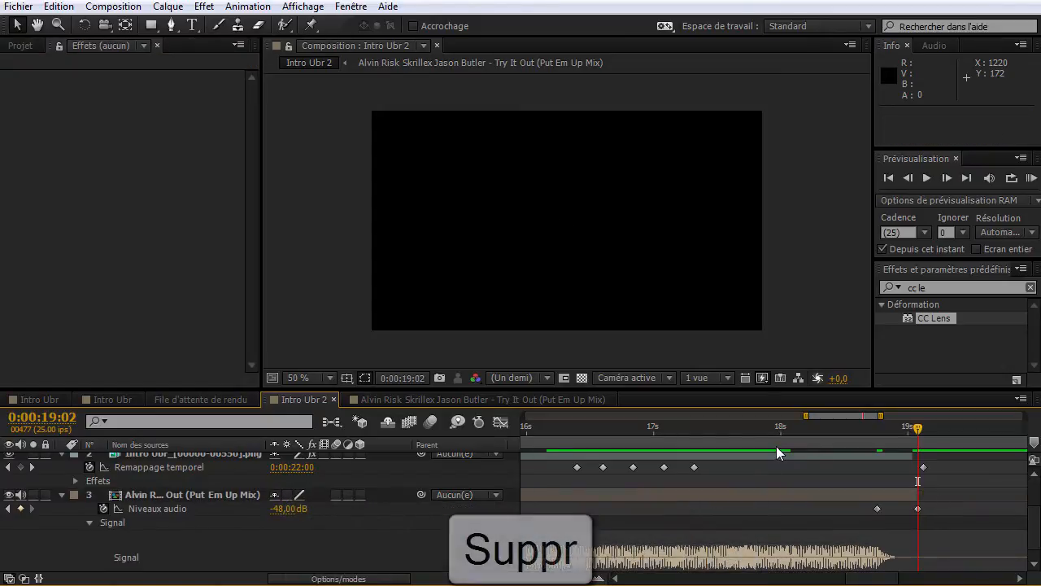
Lengthen the music fade-out by moving its audio-level keyframes to 0:00:18:17 and about 0:00:19:05, and preview it from 0:00:17:24.
{"action": "left_click", "coordinate": [776, 444]}
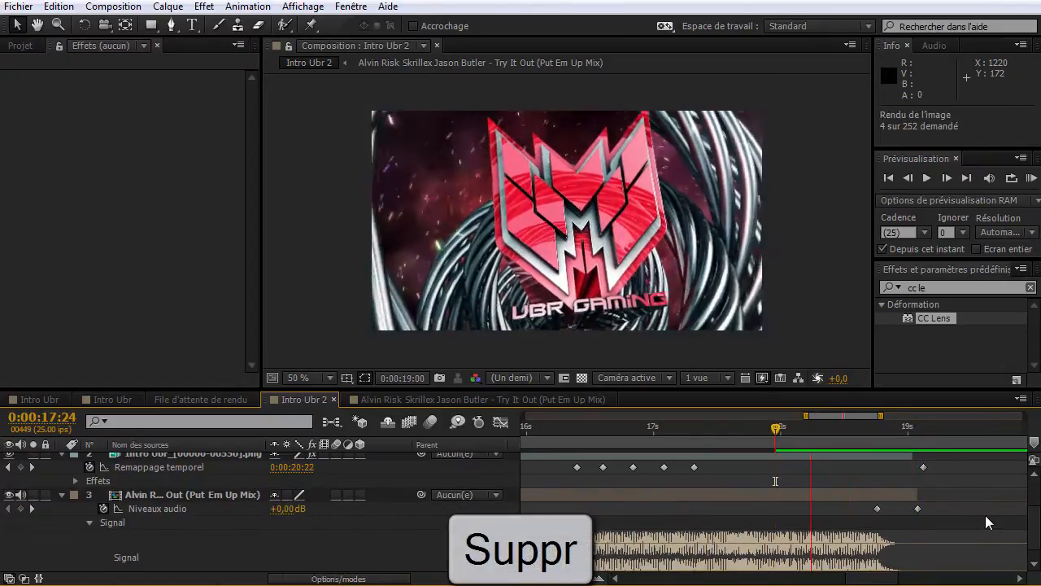
{"action": "left_click_drag", "start_coordinate": [878, 510], "coordinate": [934, 509]}
{"action": "key", "text": "KP_0"}
{"action": "key", "text": "KP_0"}
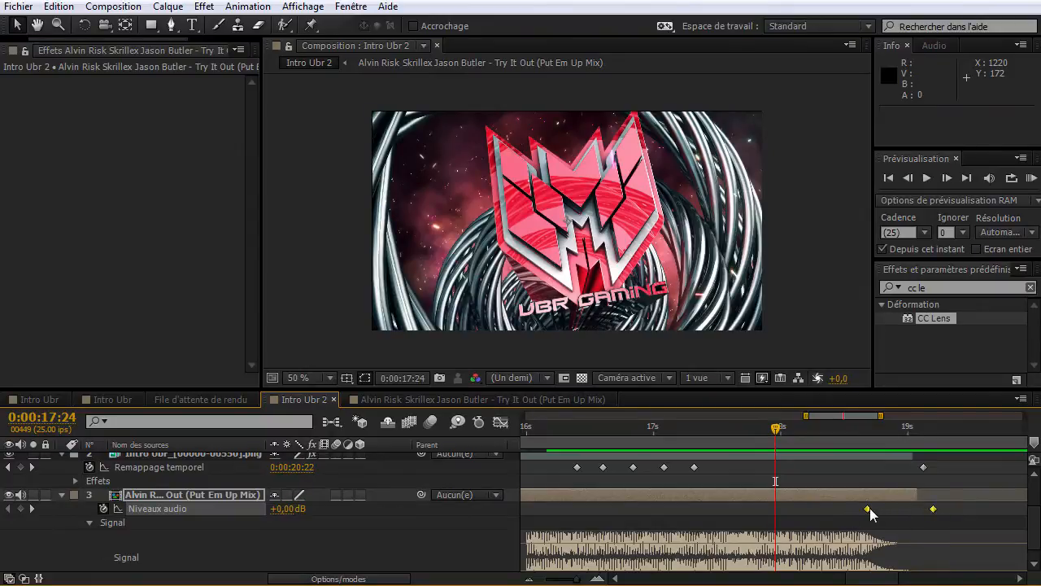
Convert the music fade into frame-by-frame audio-level keyframes with a keyframe assistant and preview it from 0:00:17:24.
{"action": "right_click", "coordinate": [869, 509]}
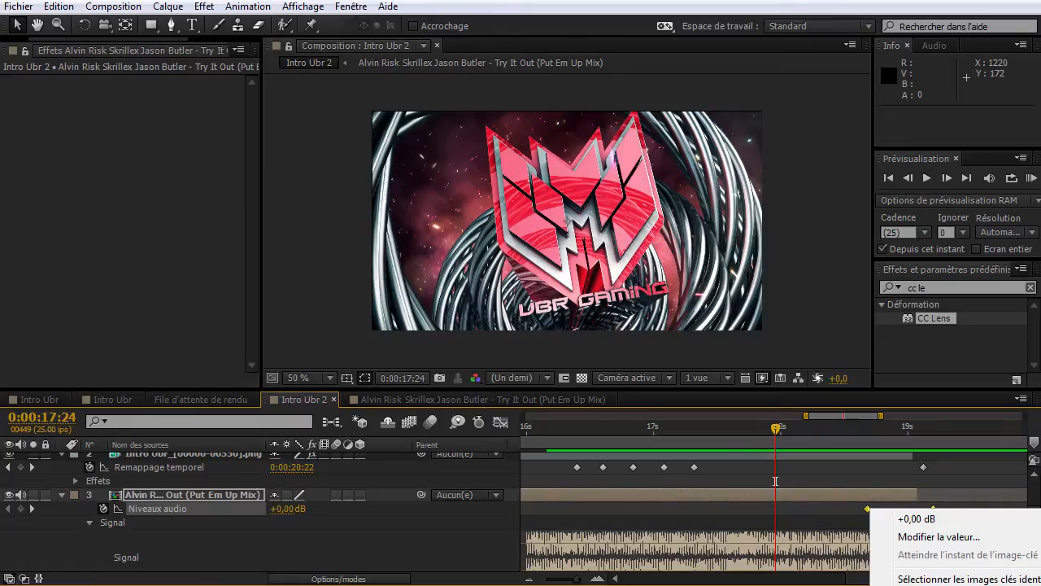
{"action": "left_click", "coordinate": [960, 579]}
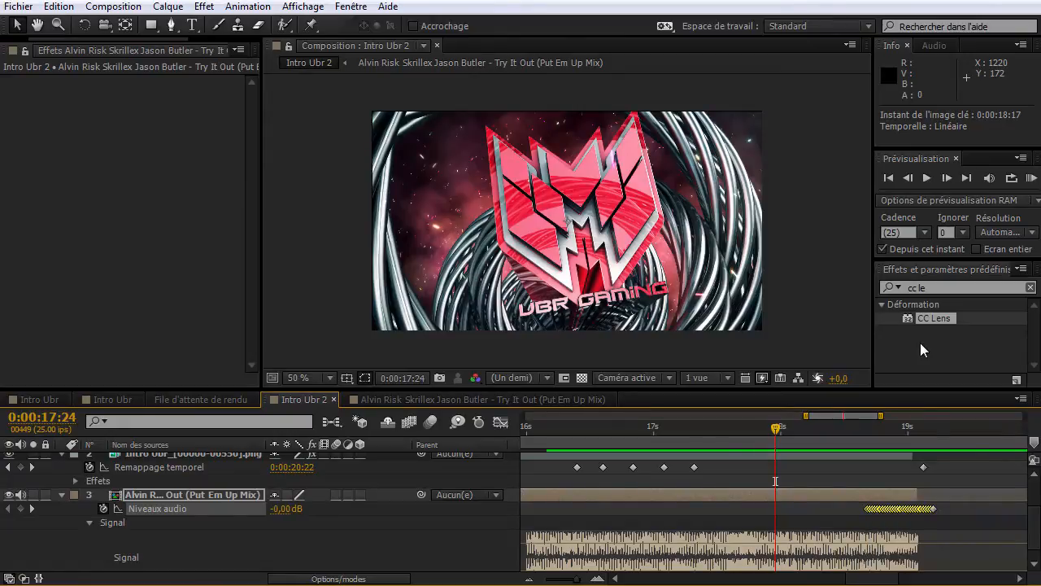
{"action": "key", "text": "KP_0"}
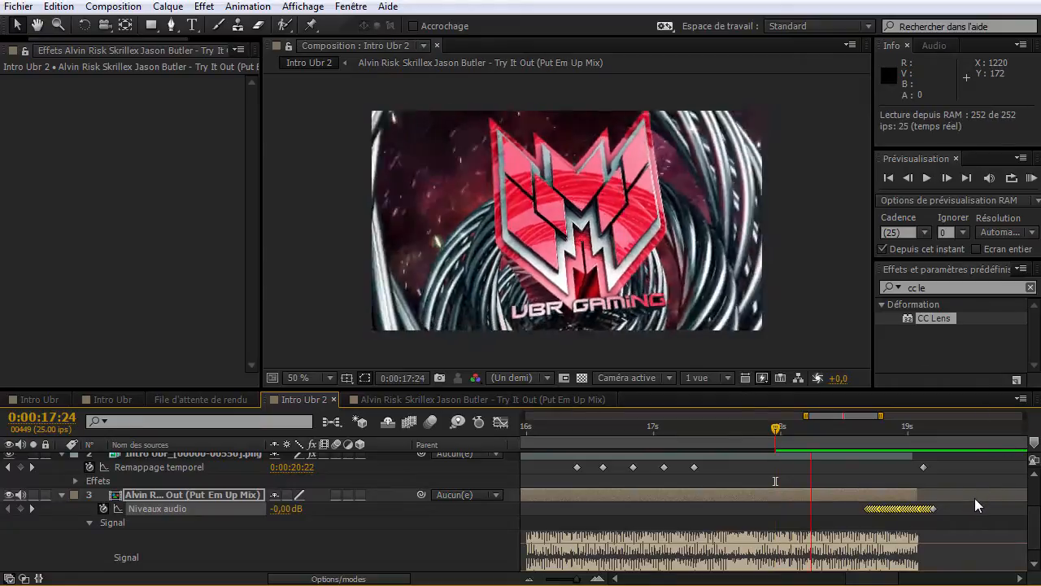
Try extending the end of the music layer past its last audio-level keyframe and preview the fade from 0:00:17:24.
{"action": "key", "text": "KP_0"}
{"action": "left_click_drag", "start_coordinate": [918, 494], "coordinate": [933, 496]}
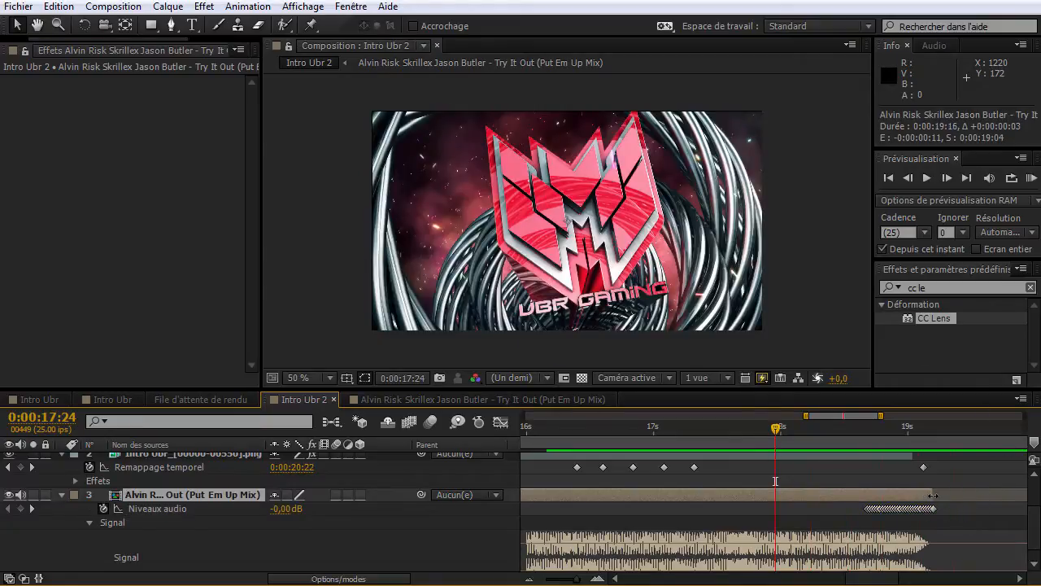
{"action": "key", "text": "KP_0"}
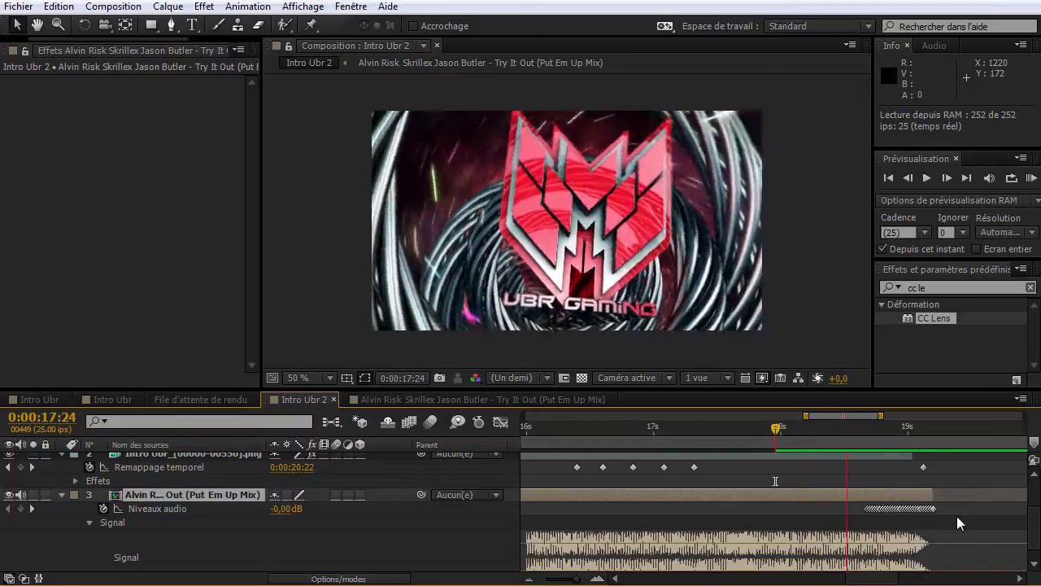
{"action": "key", "text": "KP_0"}
{"action": "key", "text": "KP_0"}
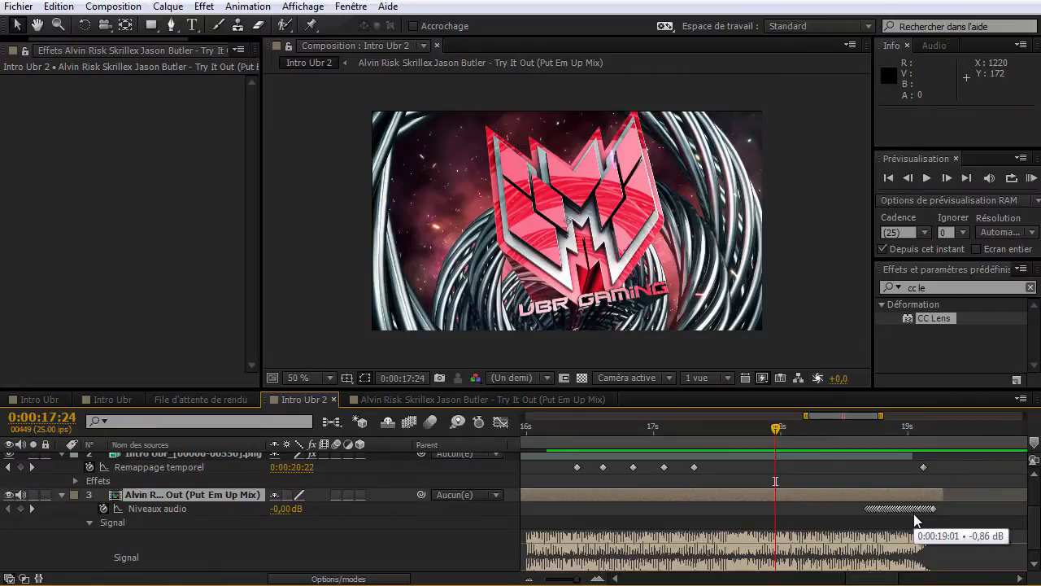
Undo the music layer's extension and the frame-by-frame conversion of its audio-level keyframes.
{"action": "key", "text": "ctrl+z"}
{"action": "key", "text": "ctrl+z"}
{"action": "key", "text": "ctrl+z"}
{"action": "key", "text": "ctrl+z"}
{"action": "key", "text": "ctrl+z"}
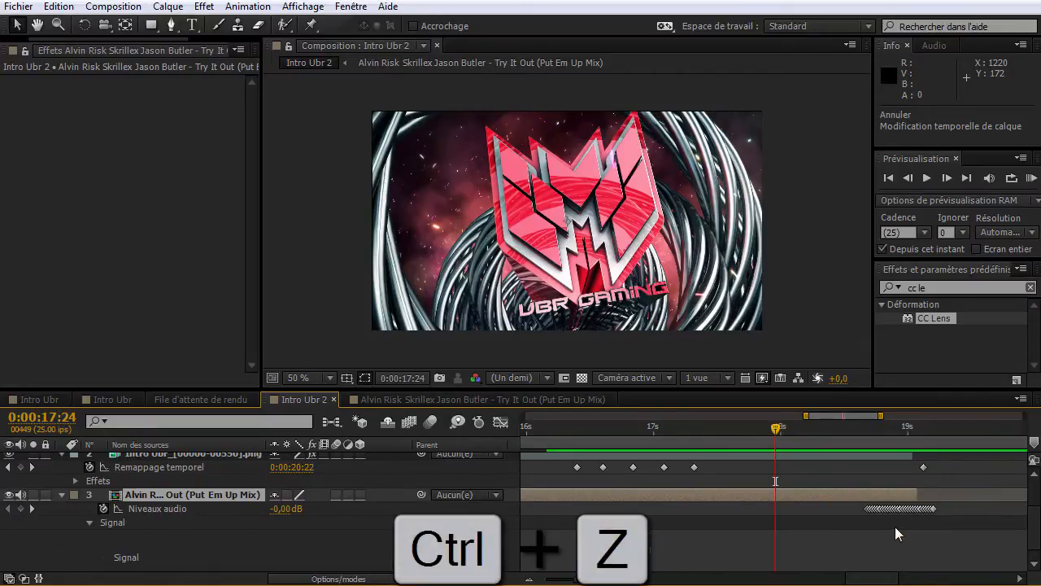
Start the music fade at 0:00:17:24 and convert it into frame-by-frame audio-level keyframes with a keyframe assistant.
{"action": "left_click_drag", "start_coordinate": [866, 508], "coordinate": [945, 512]}
{"action": "right_click", "coordinate": [777, 510]}
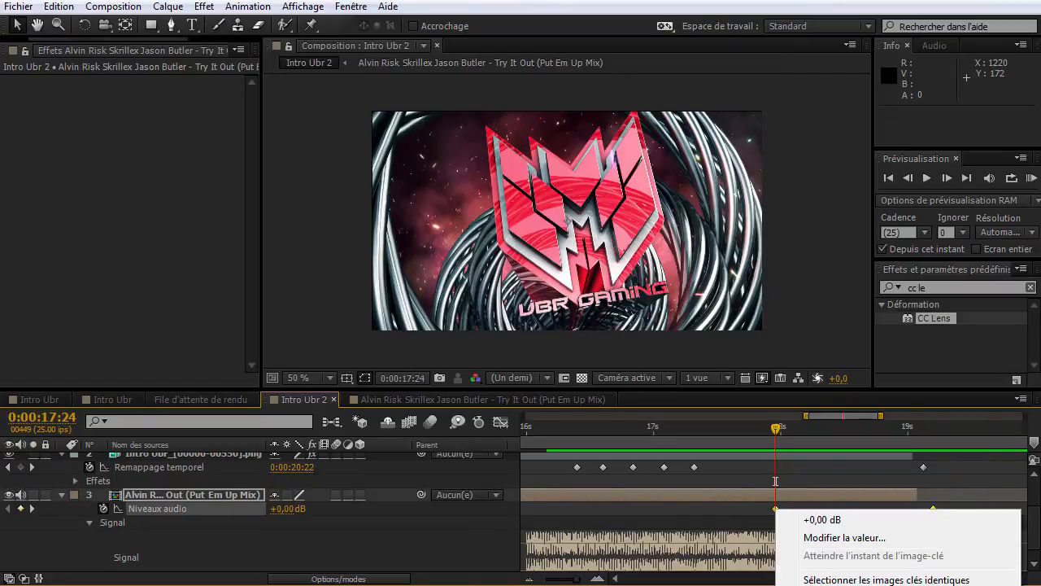
{"action": "left_click", "coordinate": [1033, 581]}
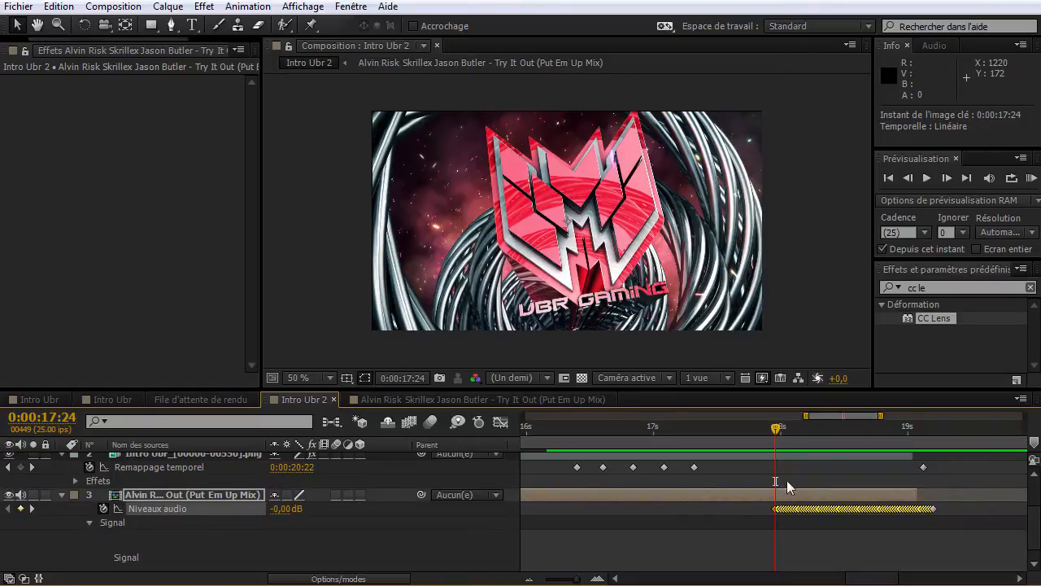
Extend the music layer's end slightly past its last audio-level keyframe and preview the fade from 0:00:17:17.
{"action": "left_click_drag", "start_coordinate": [755, 441], "coordinate": [740, 453]}
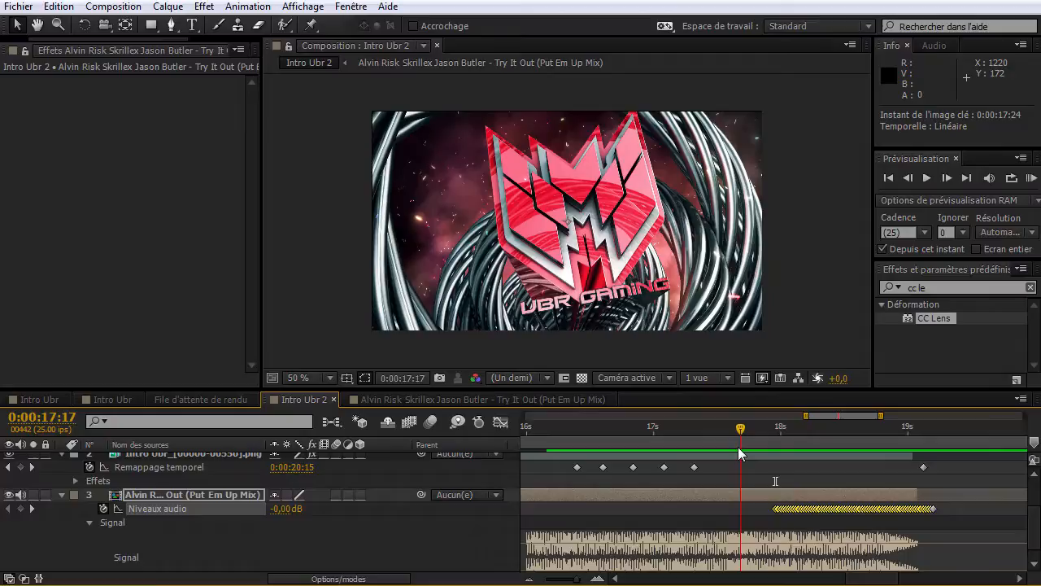
{"action": "key", "text": "KP_0"}
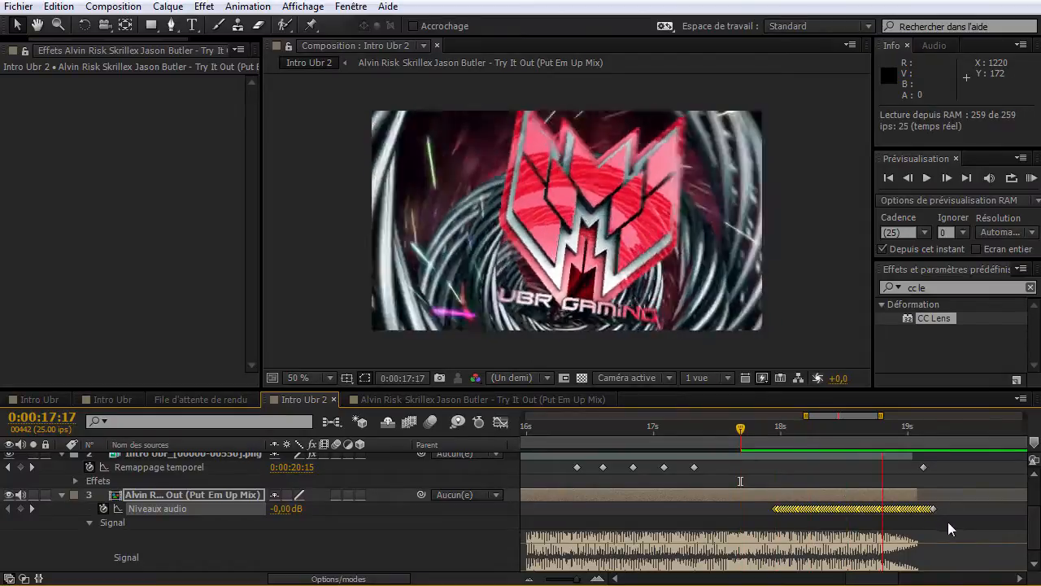
{"action": "key", "text": "KP_0"}
{"action": "left_click_drag", "start_coordinate": [916, 497], "coordinate": [928, 497]}
{"action": "key", "text": "KP_0"}
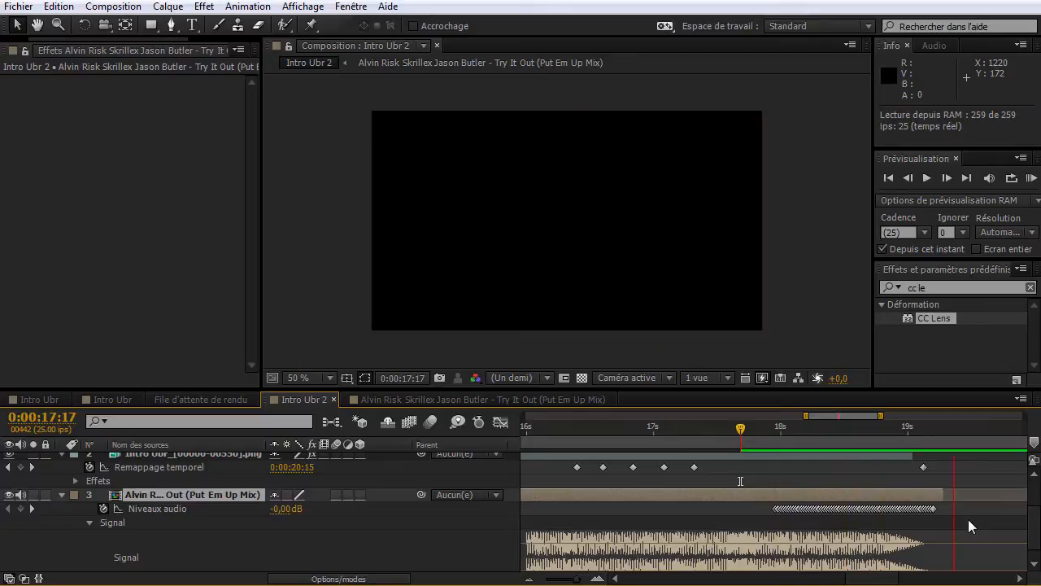
Insert Zoom.wav between the two Intro Ubr image layers, starting at 0:00:18:19, and display its waveform.
{"action": "left_click_drag", "start_coordinate": [902, 433], "coordinate": [868, 450]}
{"action": "scroll", "coordinate": [926, 496], "scroll_direction": "up", "scroll_amount": 3}
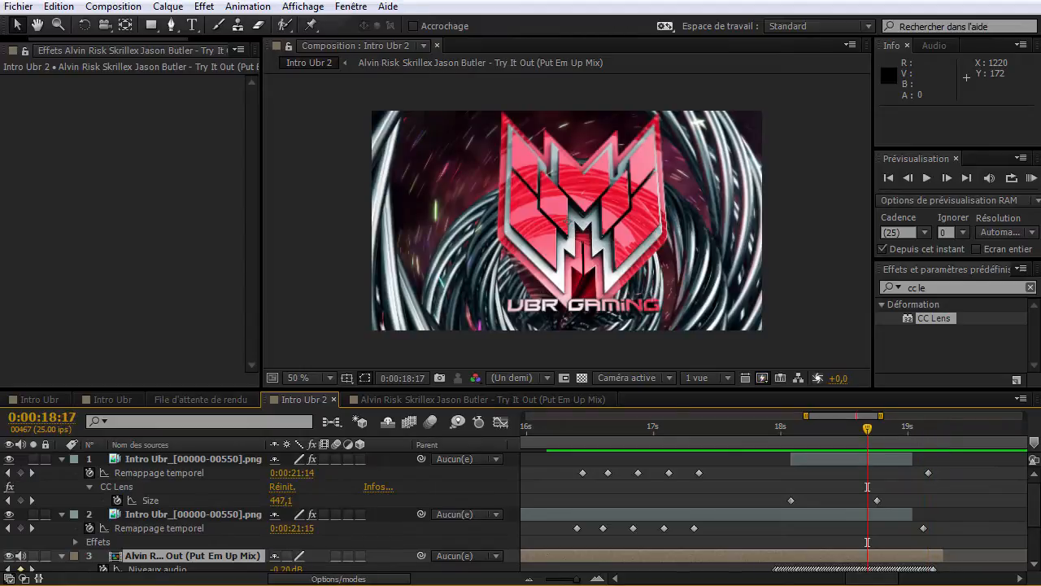
{"action": "left_click_drag", "start_coordinate": [39, 39], "coordinate": [9, 39]}
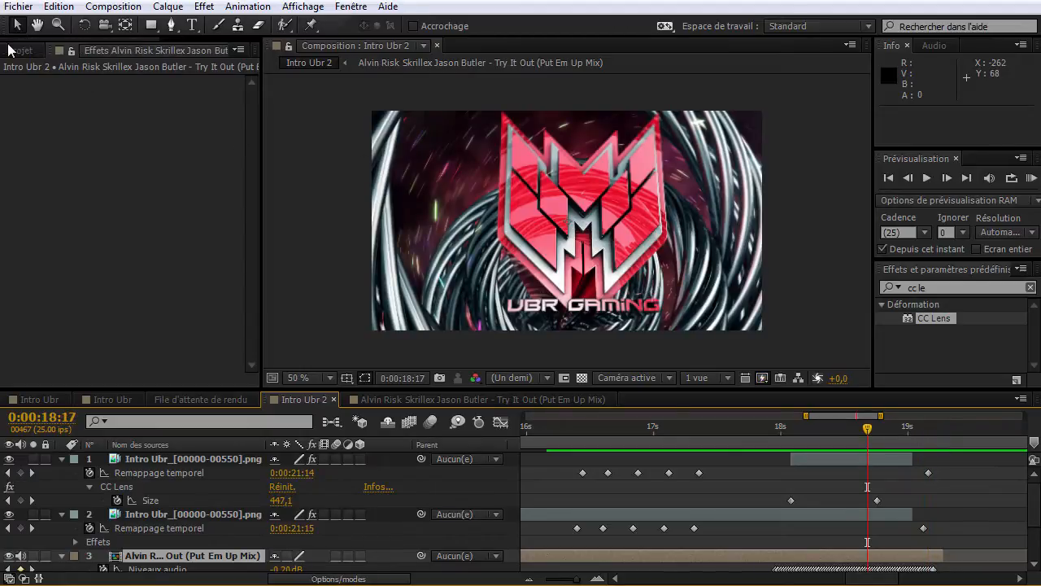
{"action": "left_click", "coordinate": [14, 50]}
{"action": "left_click_drag", "start_coordinate": [45, 352], "coordinate": [878, 514]}
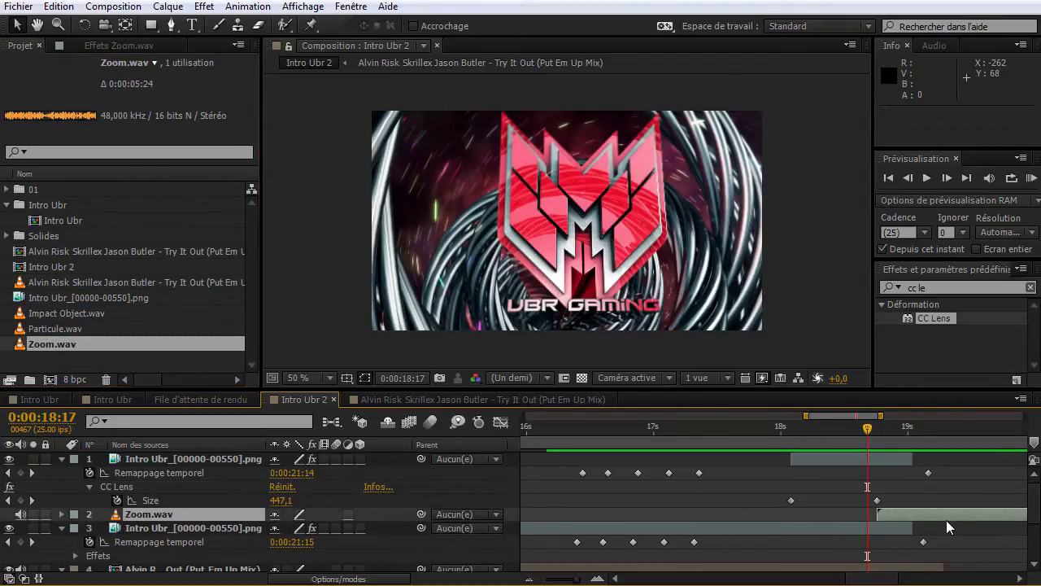
{"action": "left_click", "coordinate": [943, 517]}
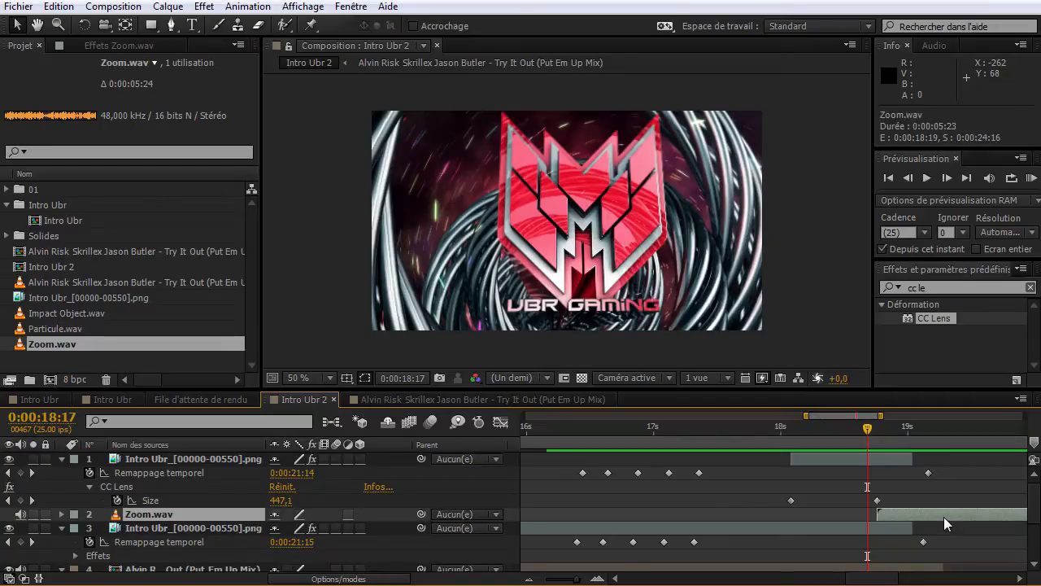
{"action": "key", "text": "l"}
{"action": "key", "text": "l"}
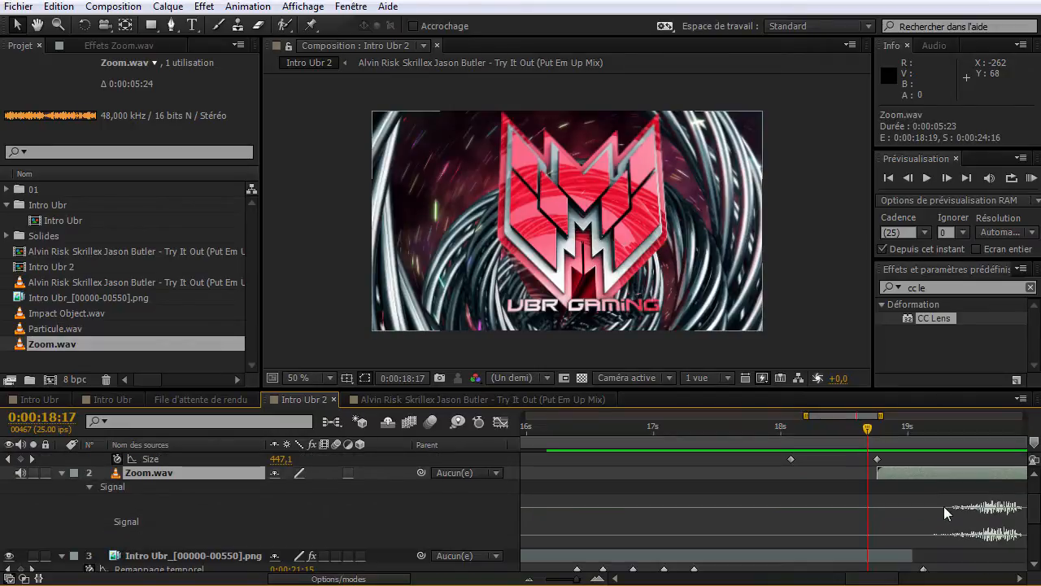
After saving the project, shift Zoom.wav to start at 0:00:17:20 and preview it from there.
{"action": "key", "text": "ctrl+s"}
{"action": "left_click_drag", "start_coordinate": [947, 475], "coordinate": [823, 480]}
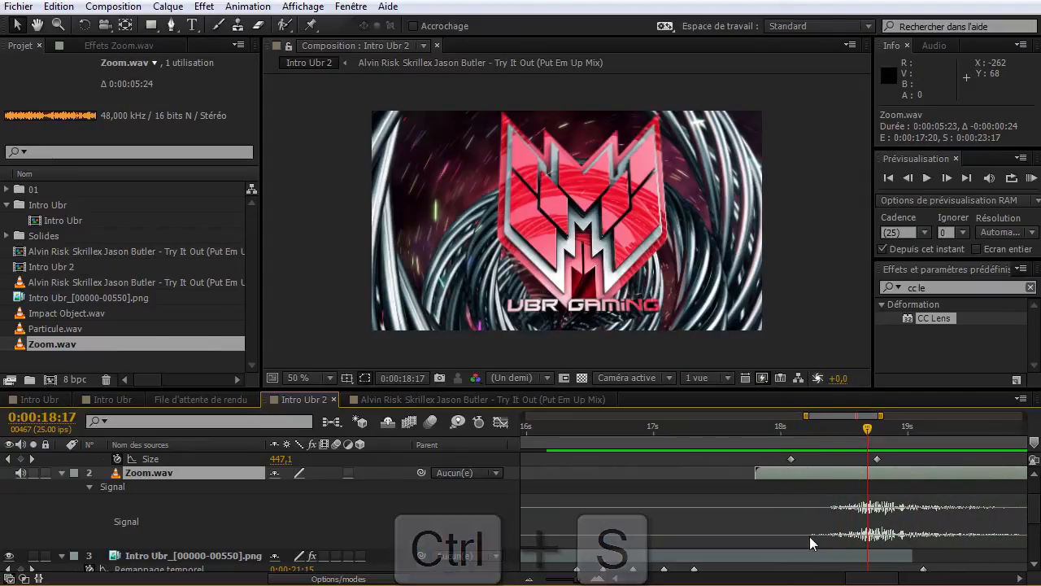
{"action": "left_click_drag", "start_coordinate": [808, 432], "coordinate": [754, 473]}
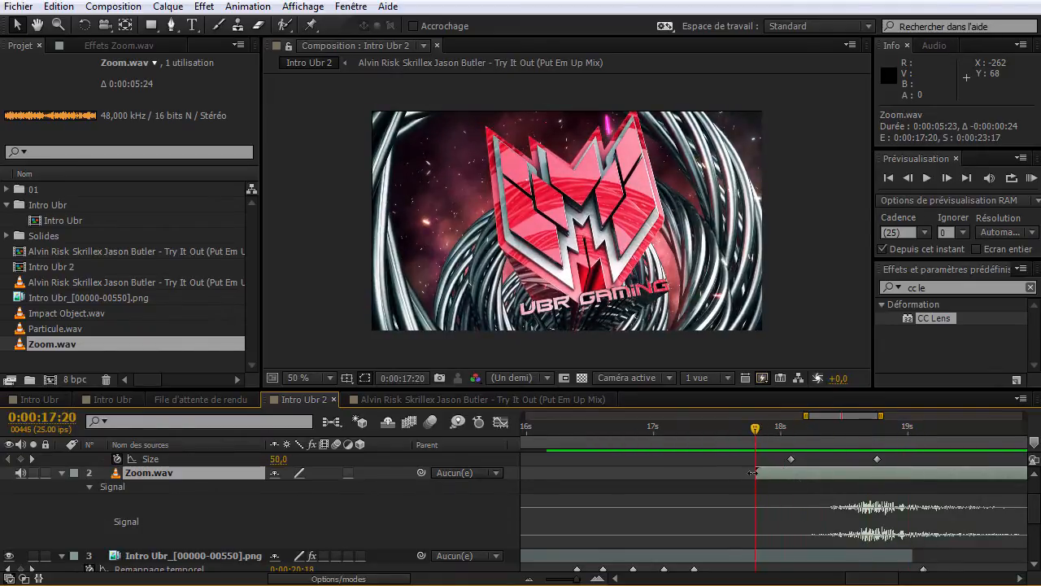
{"action": "key", "text": "KP_0"}
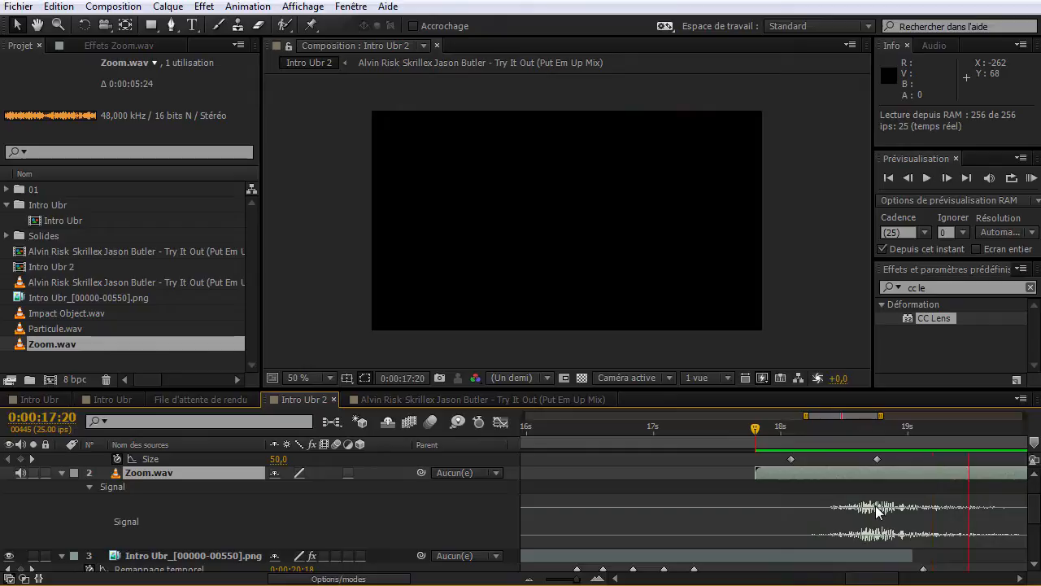
{"action": "key", "text": "space"}
{"action": "key", "text": "KP_0"}
{"action": "key", "text": "space"}
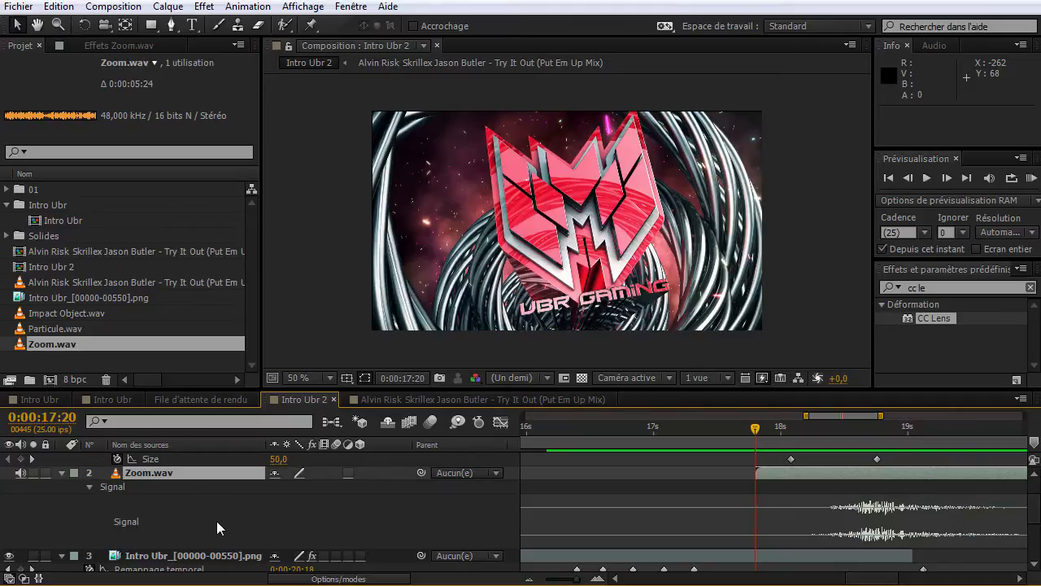
Set Zoom.wav's audio level to +5 dB and preview the louder sound from 0:00:17:20.
{"action": "key", "text": "shift+l"}
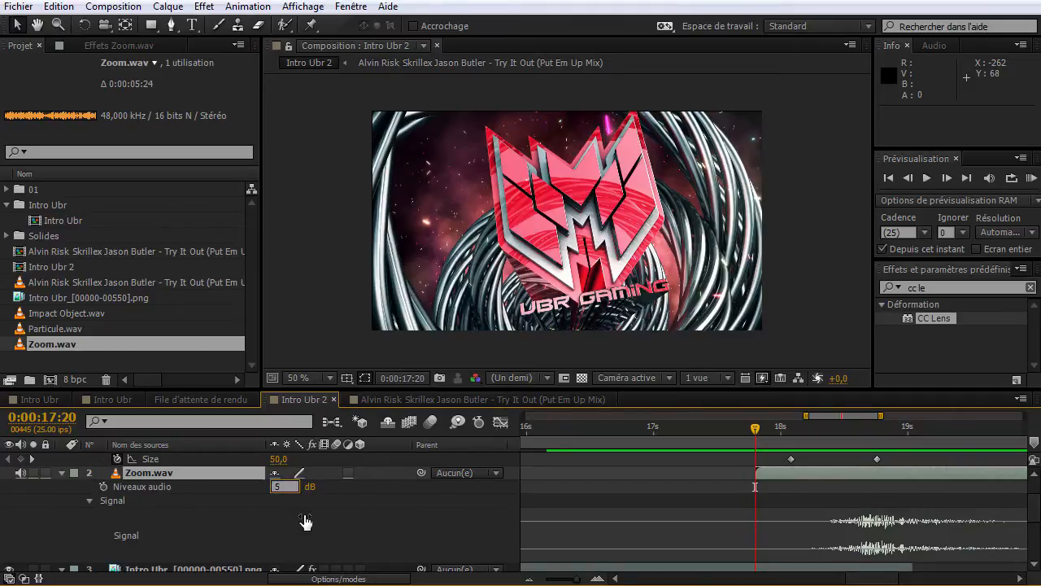
{"action": "type", "text": "5"}
{"action": "key", "text": "Return"}
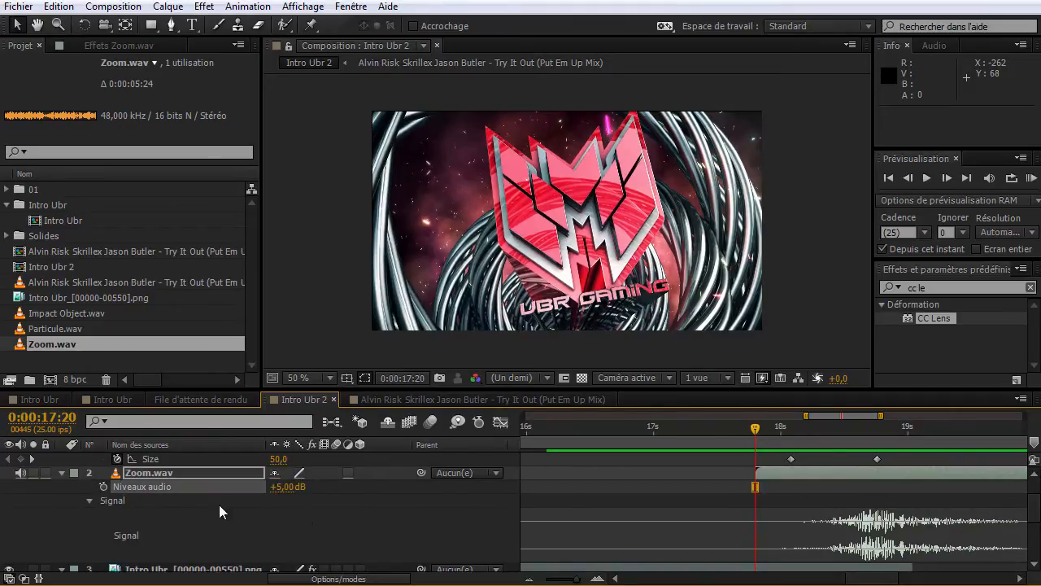
{"action": "key", "text": "l"}
{"action": "key", "text": "l"}
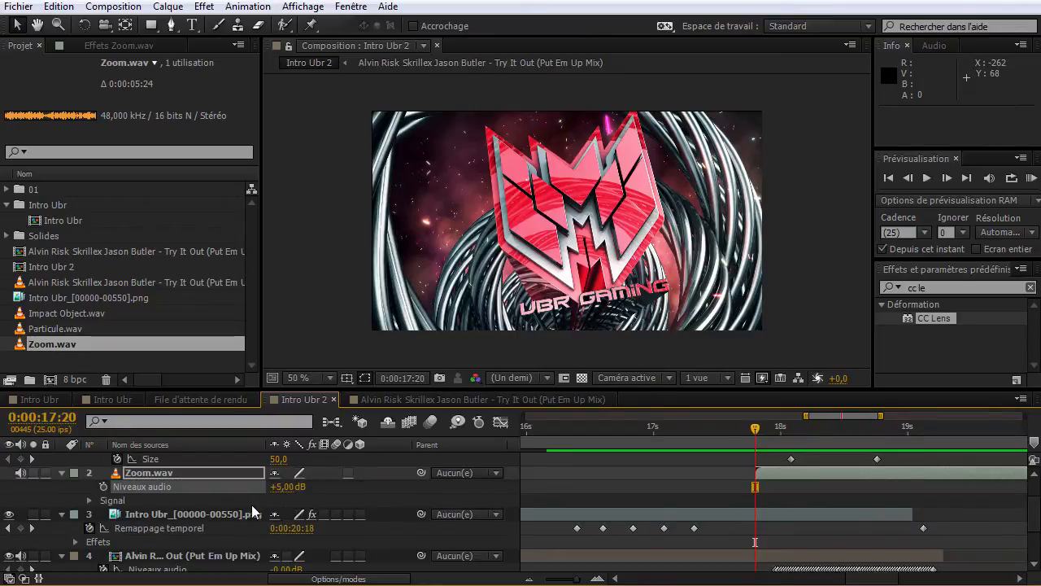
{"action": "key", "text": "KP_0"}
{"action": "key", "text": "l"}
{"action": "key", "text": "l"}
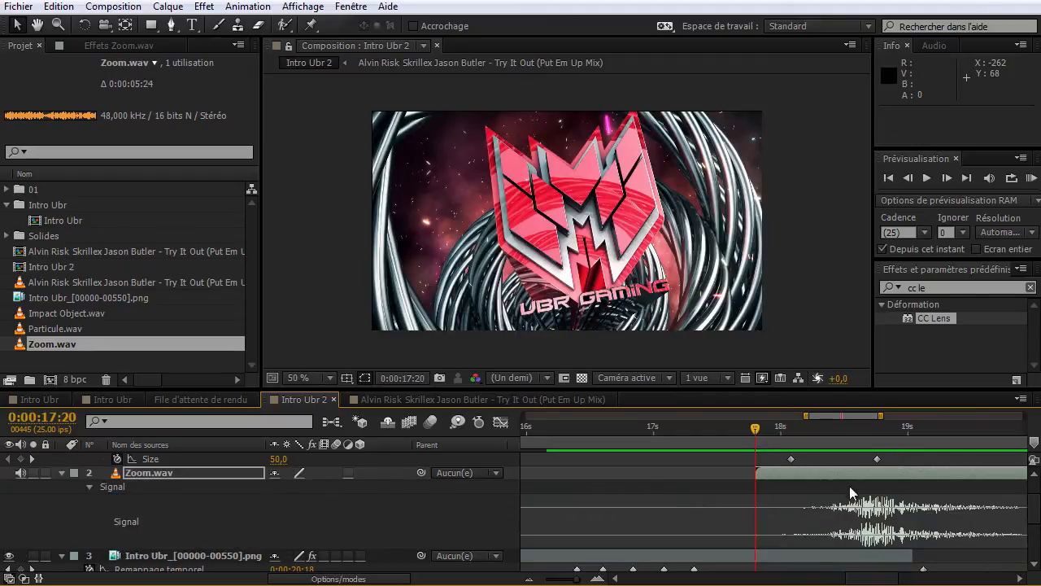
Shift Zoom.wav to start at 0:00:18:04 and preview it from 0:00:17:24.
{"action": "left_click_drag", "start_coordinate": [818, 444], "coordinate": [888, 446]}
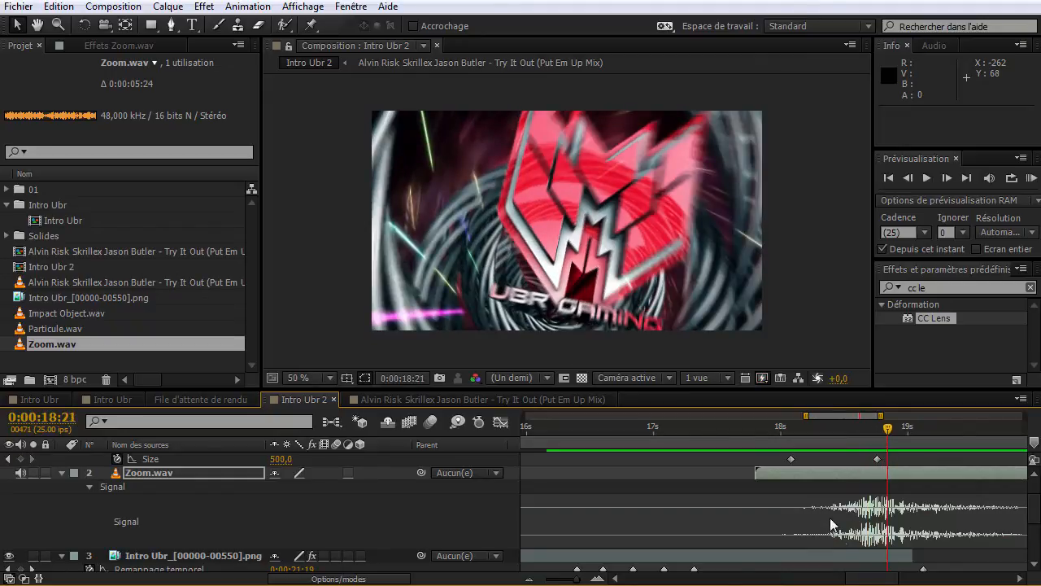
{"action": "left_click_drag", "start_coordinate": [853, 479], "coordinate": [899, 474]}
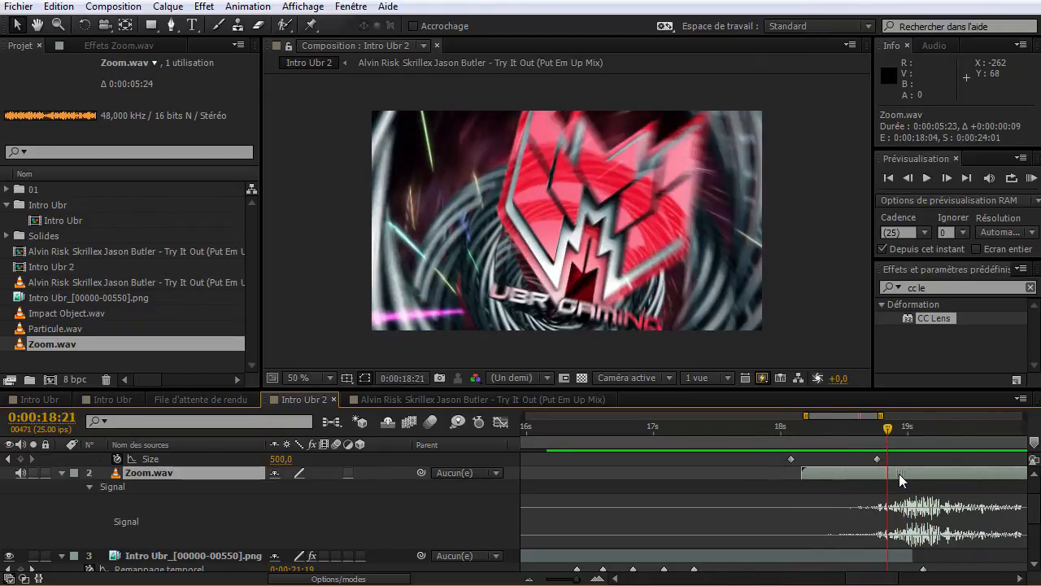
{"action": "left_click", "coordinate": [777, 428]}
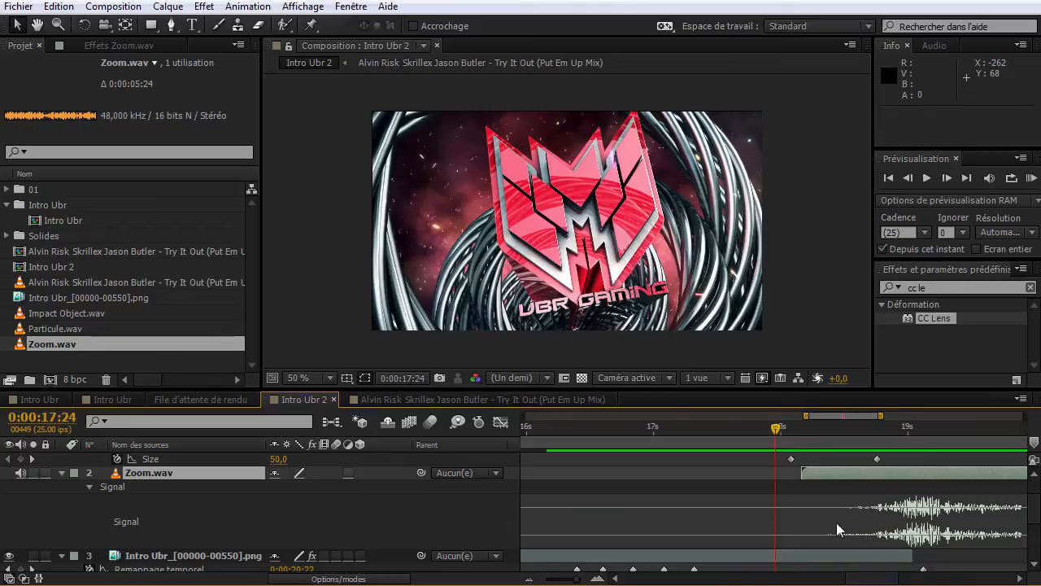
{"action": "key", "text": "KP_0"}
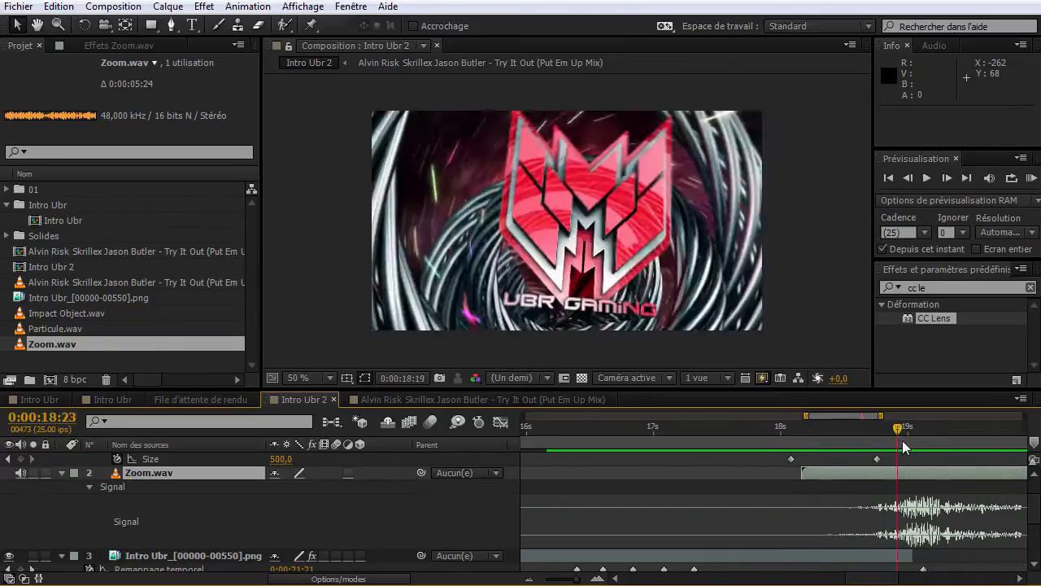
Try lowering Zoom.wav's audio level to -48 dB at 0:00:20:10 to fade it out.
{"action": "left_click_drag", "start_coordinate": [879, 416], "coordinate": [938, 416]}
{"action": "left_click_drag", "start_coordinate": [770, 432], "coordinate": [750, 463]}
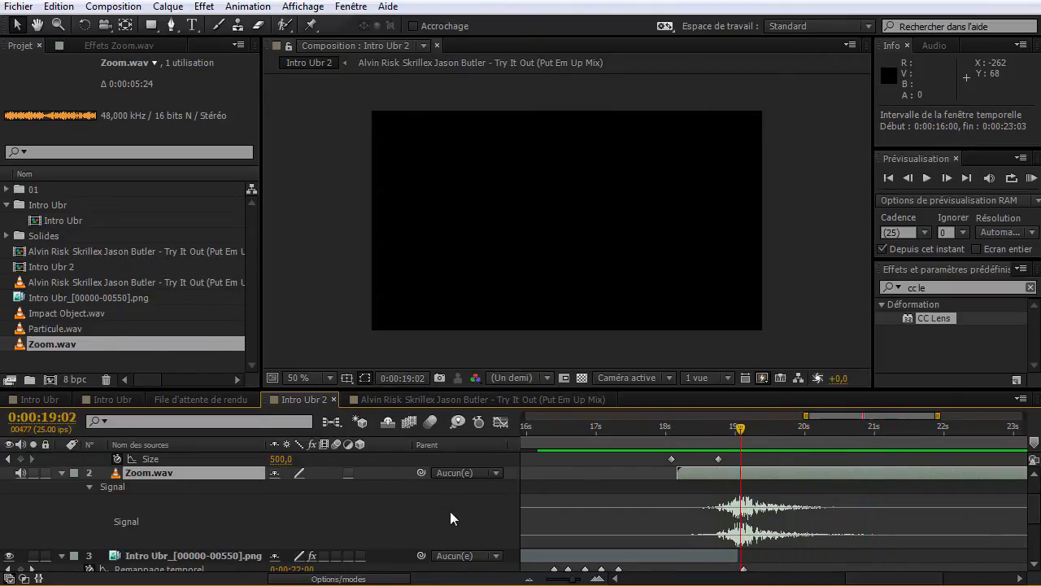
{"action": "key", "text": "shift+l"}
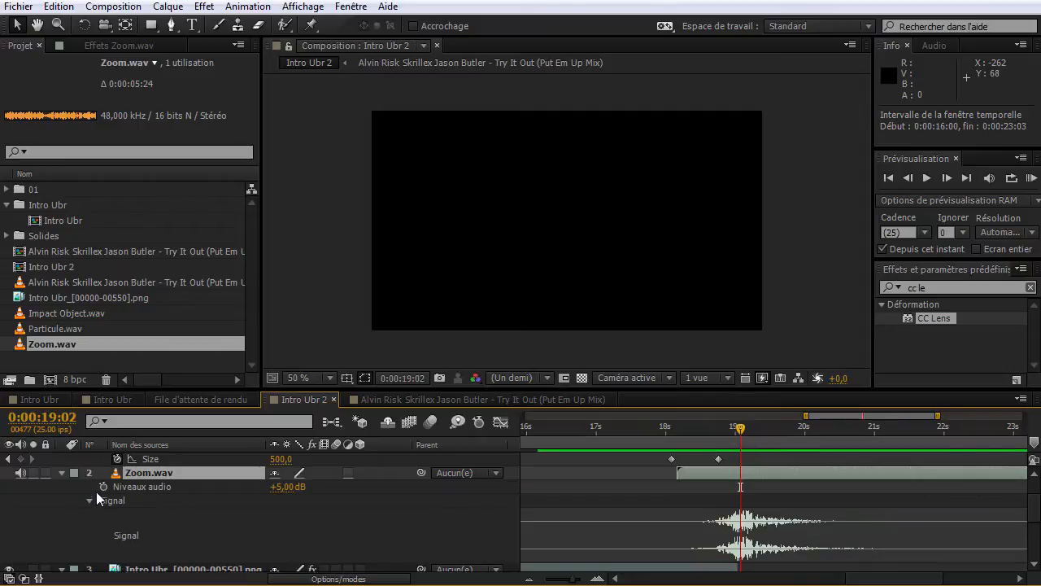
{"action": "left_click", "coordinate": [97, 491]}
{"action": "left_click", "coordinate": [111, 490]}
{"action": "left_click", "coordinate": [833, 444]}
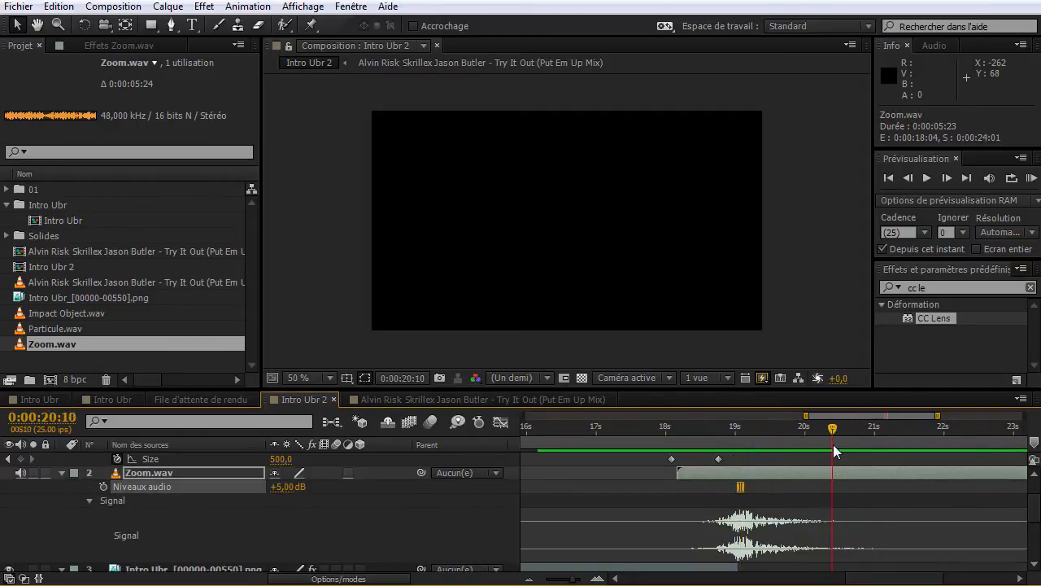
{"action": "left_click_drag", "start_coordinate": [290, 489], "coordinate": [226, 495]}
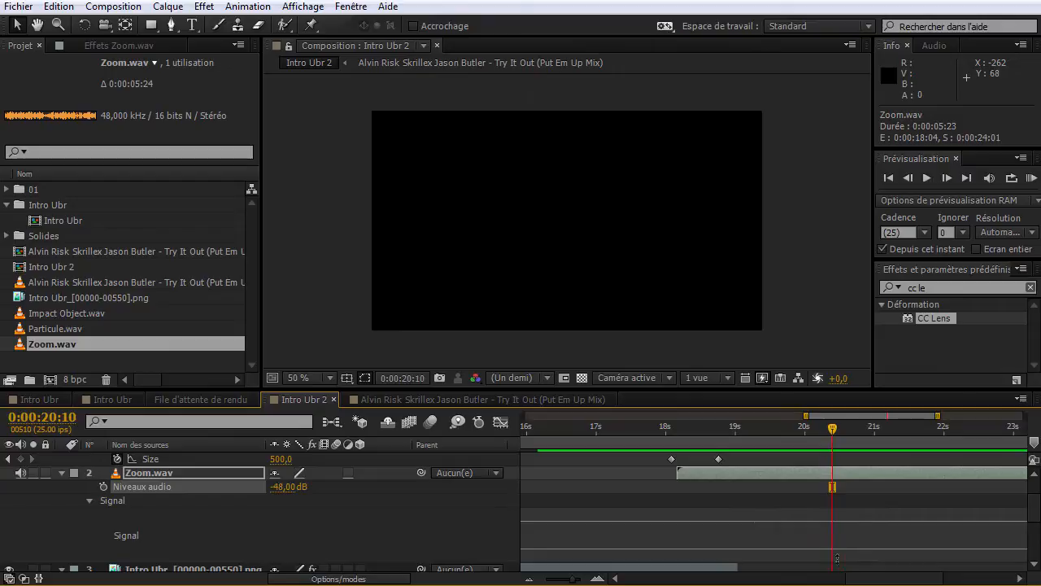
{"action": "key", "text": "ctrl+z"}
Keyframe Zoom.wav's audio level at +5 dB at about 0:00:19:03 and at -48 dB at 0:00:19:24.
{"action": "left_click", "coordinate": [740, 440]}
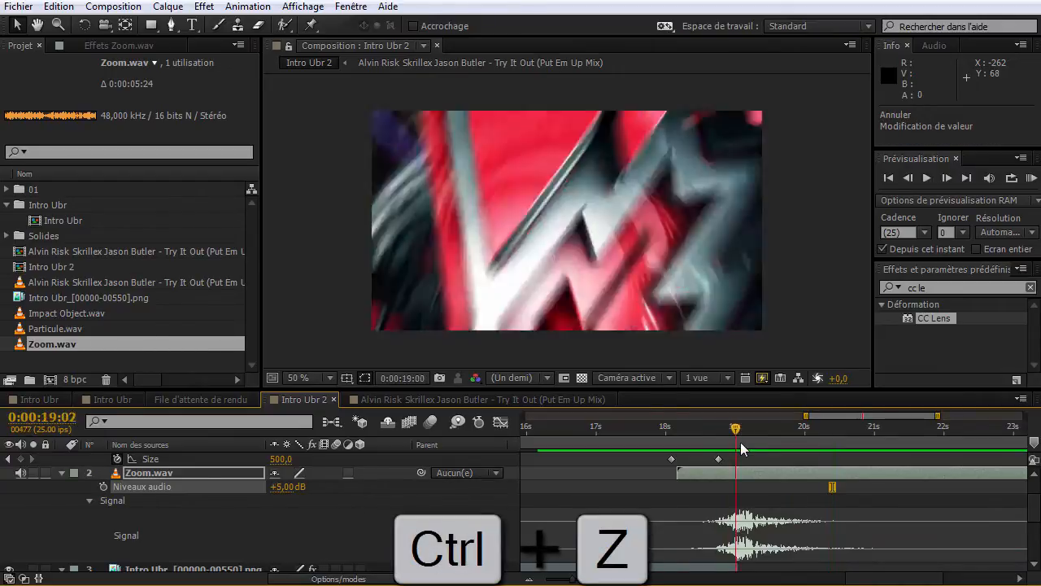
{"action": "left_click", "coordinate": [104, 486]}
{"action": "left_click", "coordinate": [804, 431]}
{"action": "left_click_drag", "start_coordinate": [804, 434], "coordinate": [803, 434]}
{"action": "left_click_drag", "start_coordinate": [294, 488], "coordinate": [109, 503]}
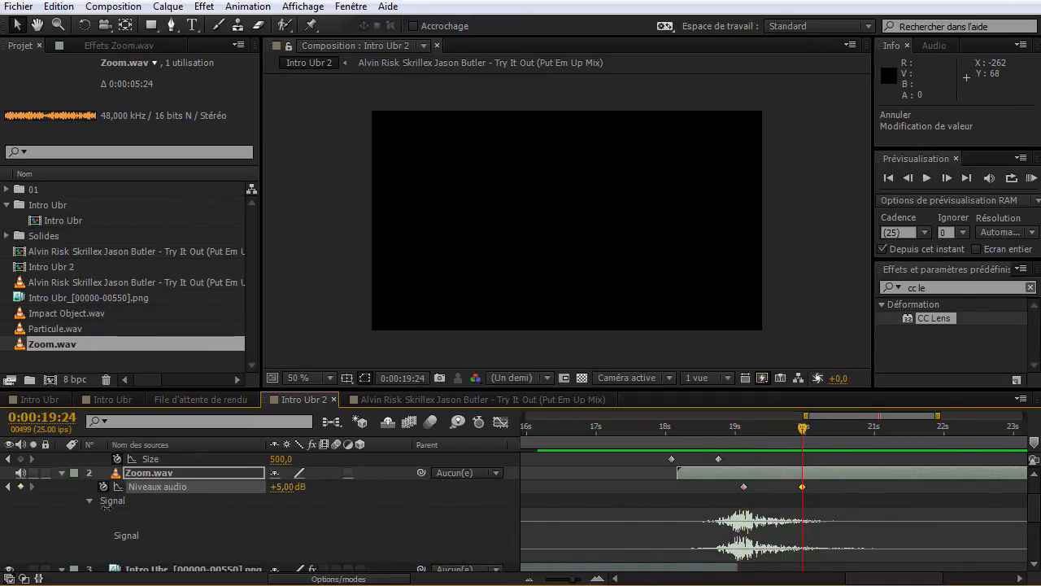
Split Zoom.wav at 0:00:19:24 and delete the part after it.
{"action": "left_click", "coordinate": [810, 475]}
{"action": "key", "text": "ctrl+shift+d"}
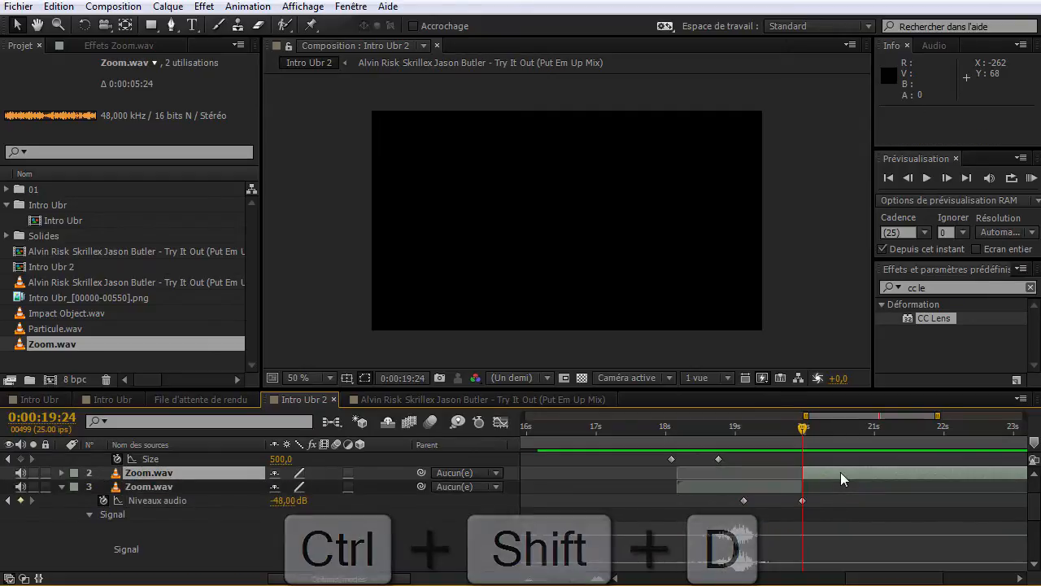
{"action": "key", "text": "Delete"}
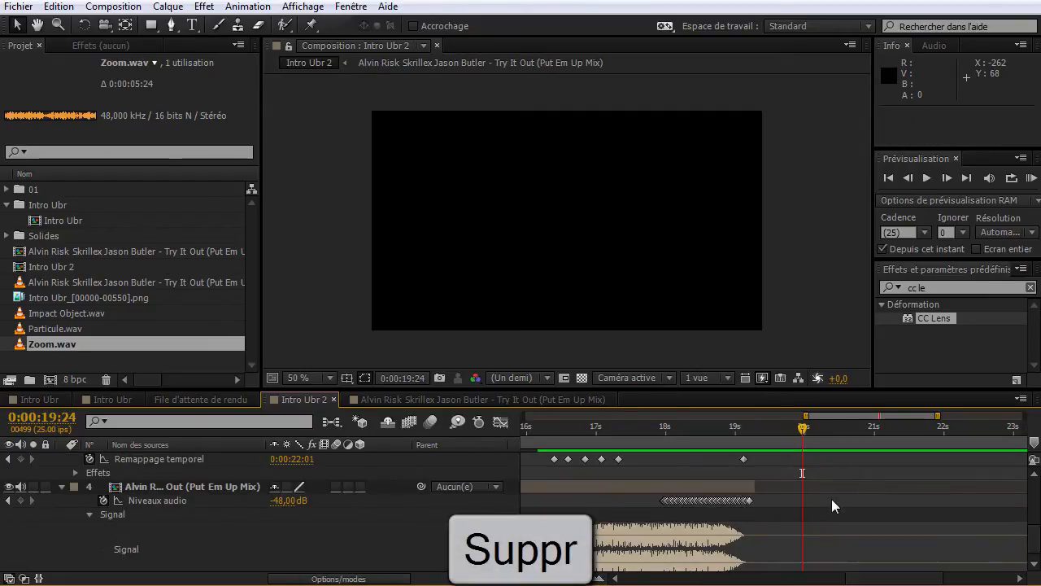
{"action": "scroll", "coordinate": [832, 499], "scroll_direction": "up", "scroll_amount": 5}
{"action": "key", "text": "space"}
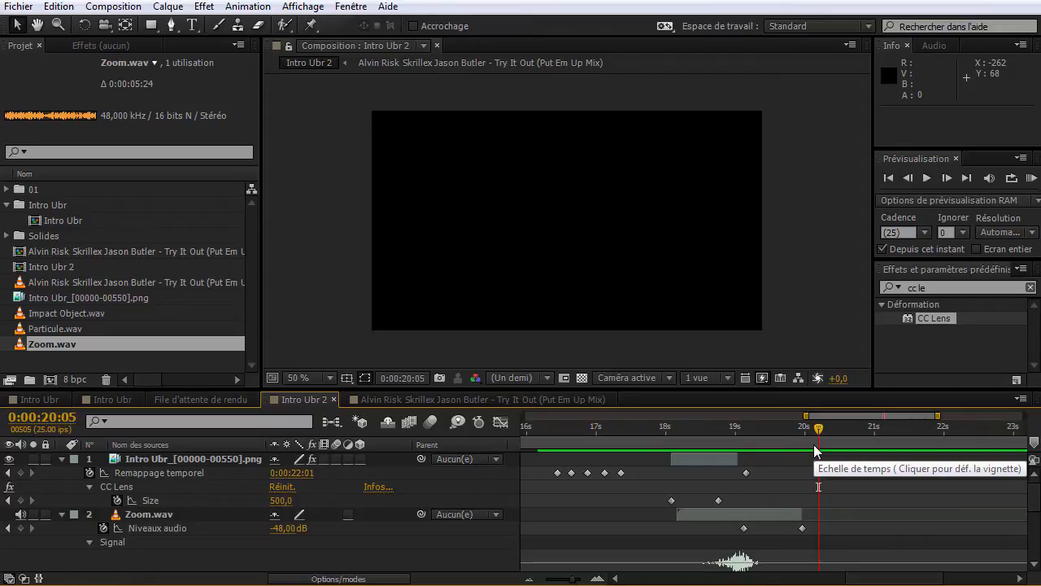
Trim the composition to its work area so that it ends at 0:00:20:06.
{"action": "right_click", "coordinate": [813, 444]}
{"action": "left_click", "coordinate": [828, 488]}
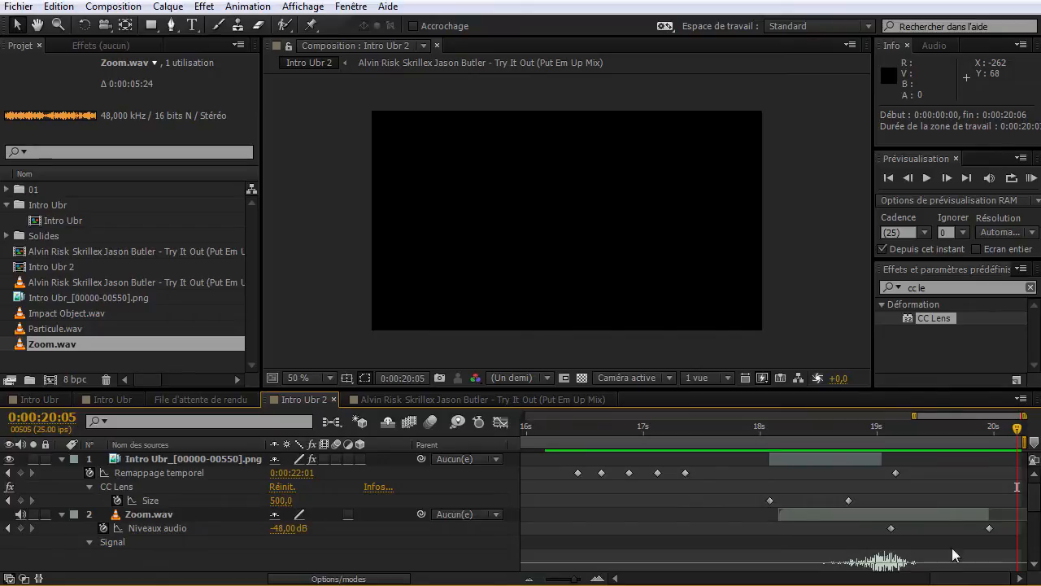
{"action": "left_click", "coordinate": [960, 453]}
{"action": "left_click", "coordinate": [968, 447]}
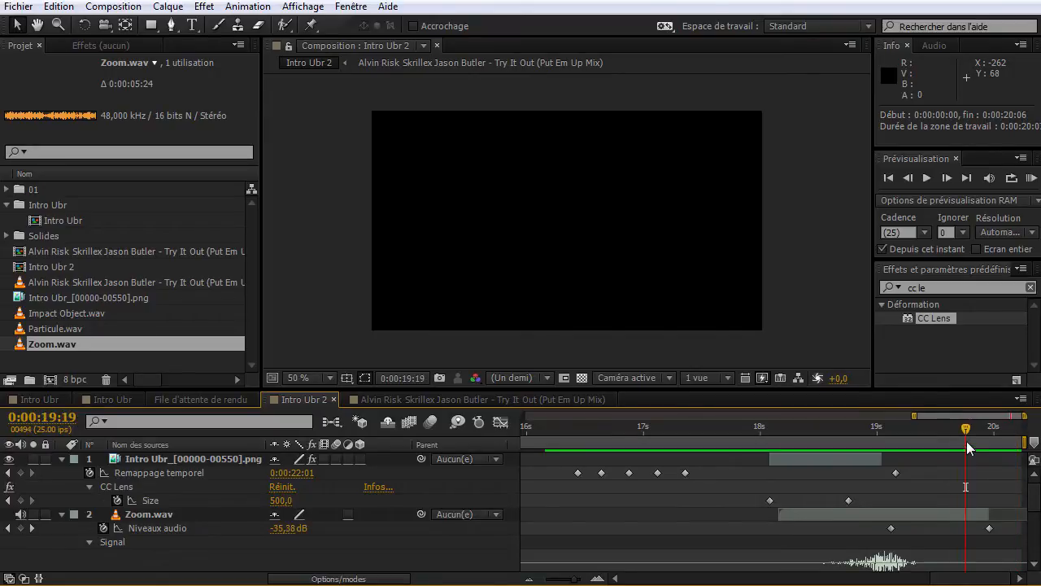
{"action": "key", "text": "n"}
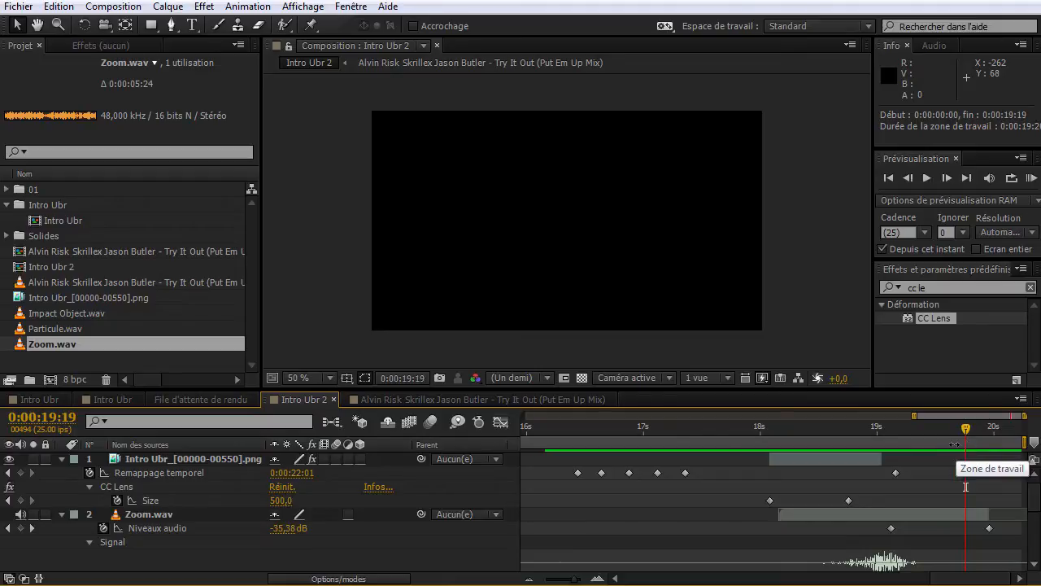
{"action": "right_click", "coordinate": [955, 445]}
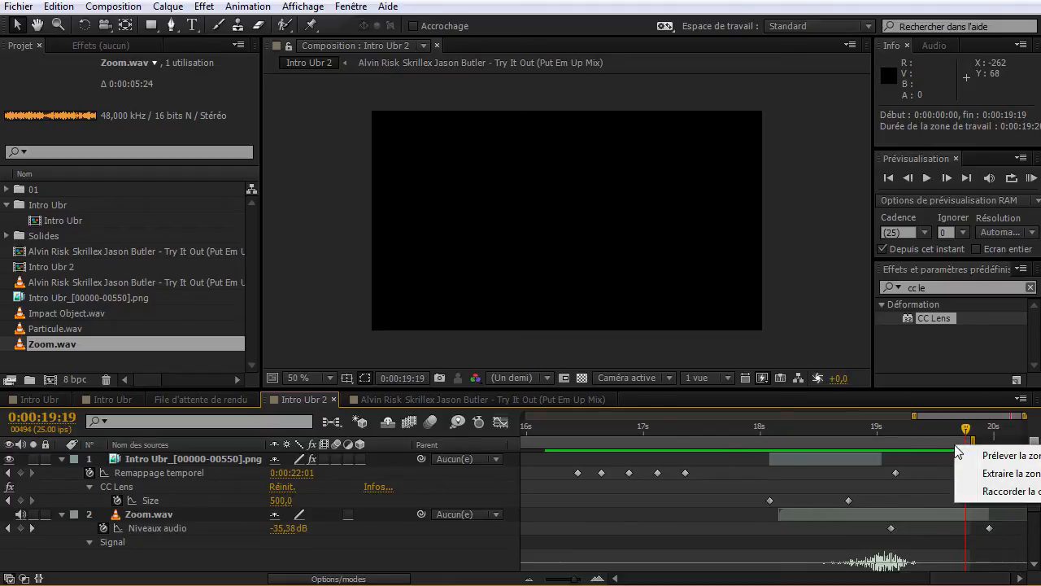
{"action": "right_click", "coordinate": [764, 439]}
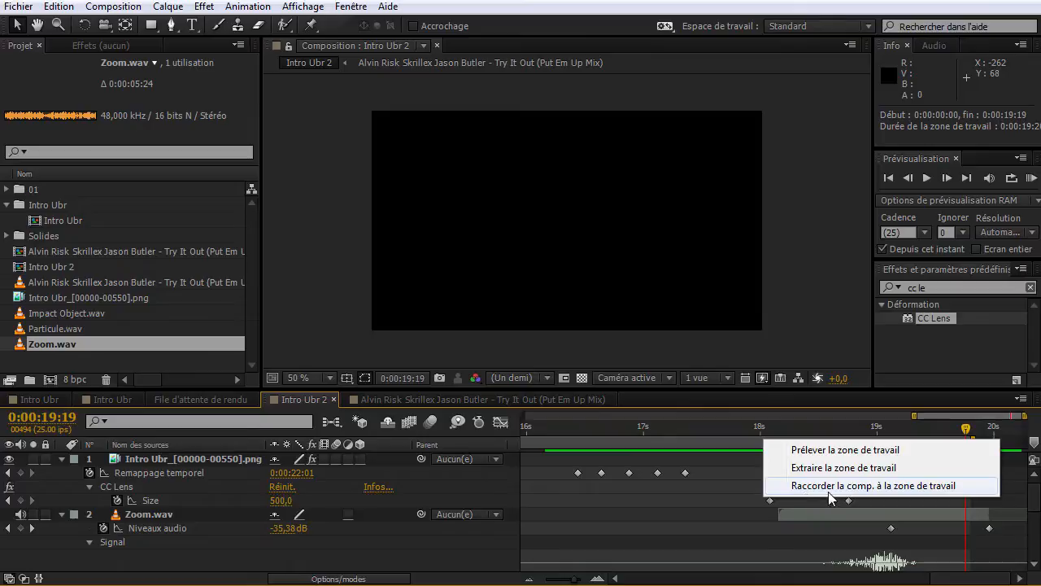
{"action": "left_click", "coordinate": [734, 440]}
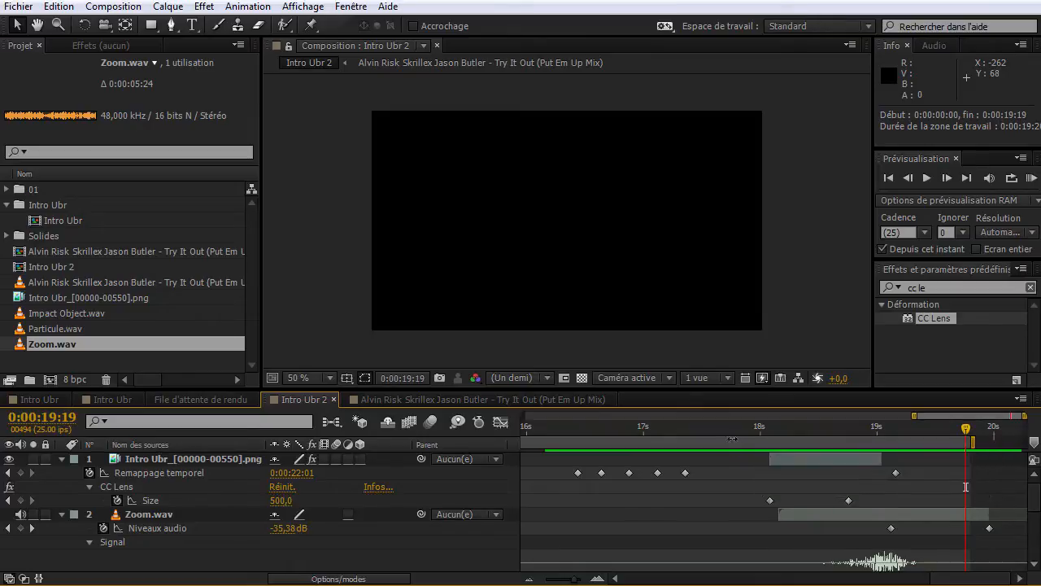
{"action": "left_click_drag", "start_coordinate": [976, 440], "coordinate": [1024, 441]}
Add Impact Object.wav to the Intro Ubr 2 timeline between the image sequence and Zoom.wav.
{"action": "left_click_drag", "start_coordinate": [917, 415], "coordinate": [557, 486]}
{"action": "left_click_drag", "start_coordinate": [915, 415], "coordinate": [800, 416]}
{"action": "left_click_drag", "start_coordinate": [70, 316], "coordinate": [208, 508]}
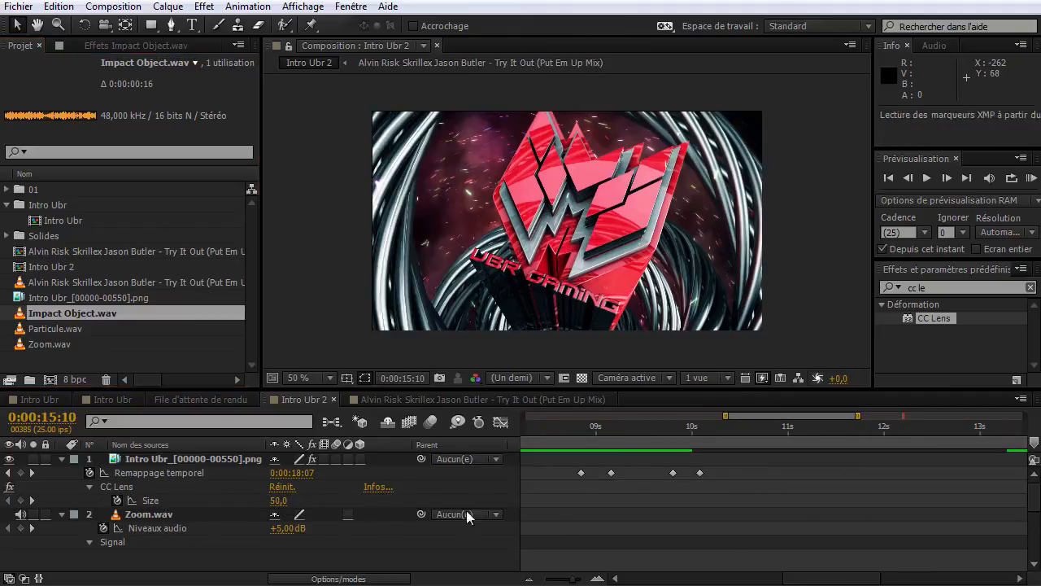
Move the Impact Object.wav layer so that it starts at 0:00:07:22.
{"action": "left_click_drag", "start_coordinate": [754, 417], "coordinate": [980, 429]}
{"action": "left_click", "coordinate": [624, 428]}
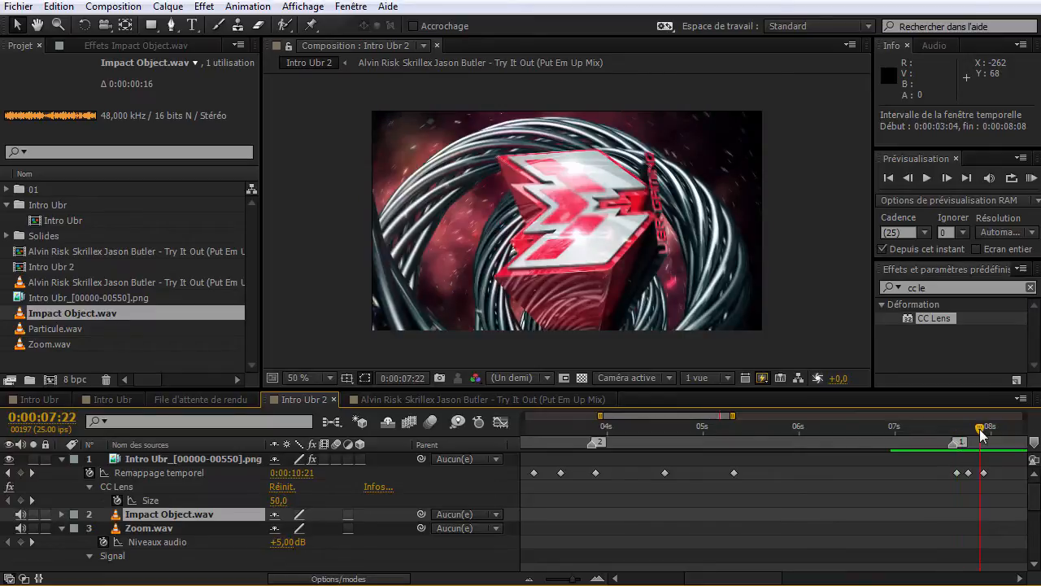
{"action": "left_click_drag", "start_coordinate": [683, 416], "coordinate": [709, 416]}
{"action": "left_click_drag", "start_coordinate": [872, 431], "coordinate": [880, 434]}
{"action": "key", "text": "ctrl+z"}
{"action": "left_click_drag", "start_coordinate": [749, 582], "coordinate": [663, 579]}
{"action": "left_click_drag", "start_coordinate": [658, 416], "coordinate": [772, 416]}
{"action": "left_click_drag", "start_coordinate": [546, 514], "coordinate": [943, 521]}
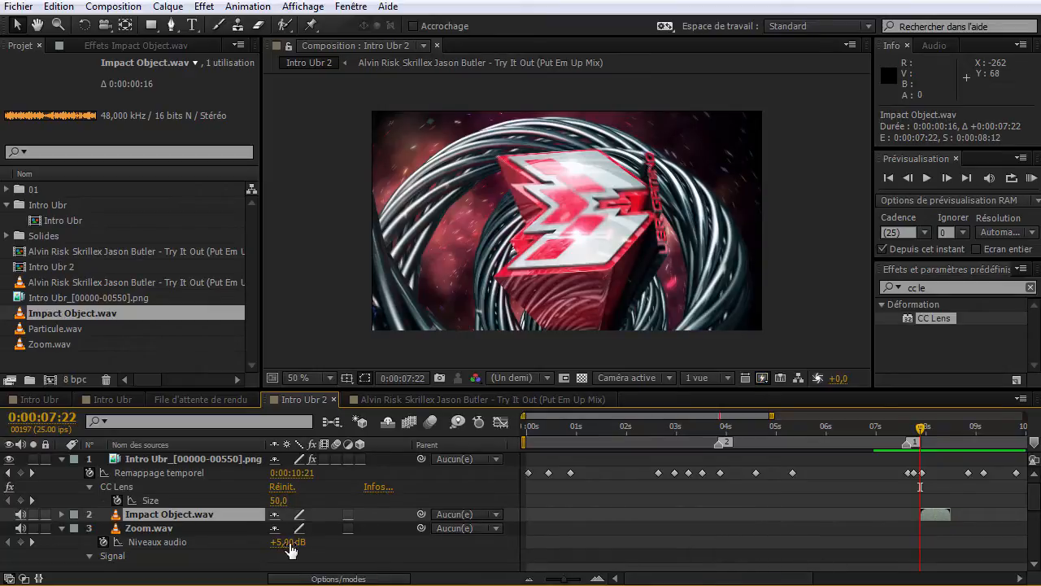
Display the audio waveform of the Impact Object.wav layer around the 8-second mark.
{"action": "key", "text": "l"}
{"action": "key", "text": "l"}
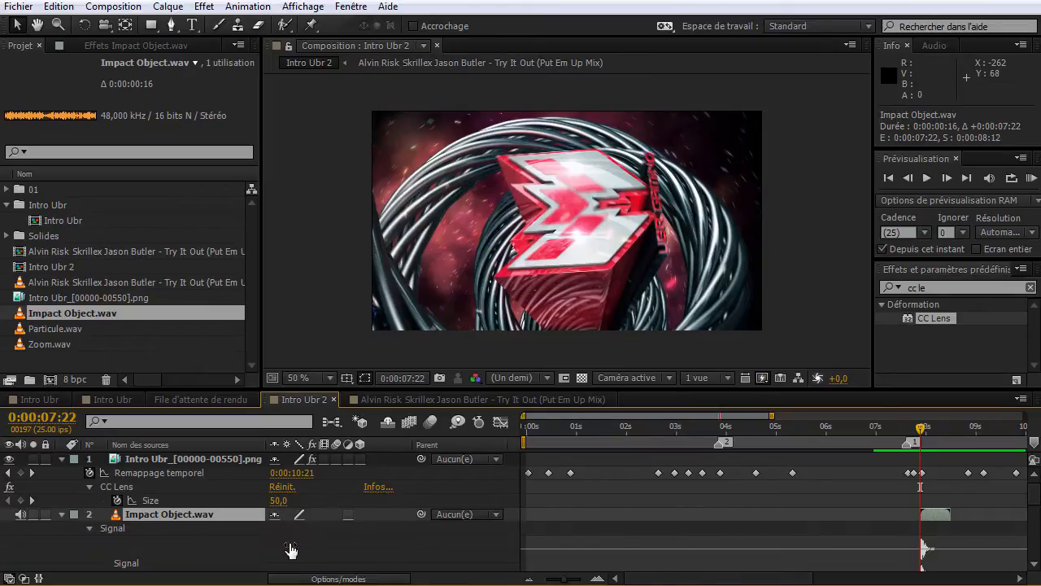
{"action": "left_click", "coordinate": [600, 578]}
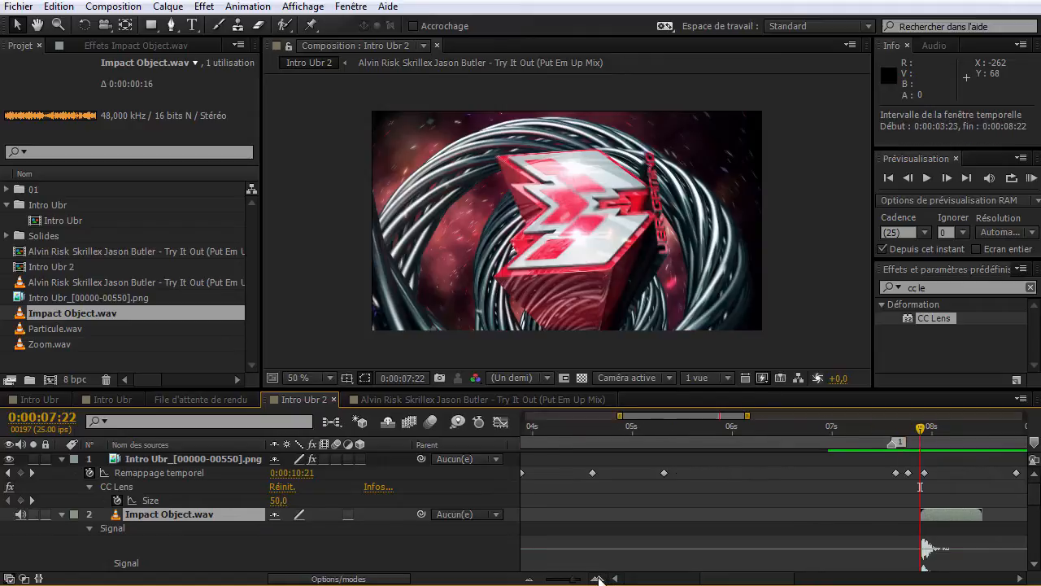
{"action": "left_click", "coordinate": [950, 518]}
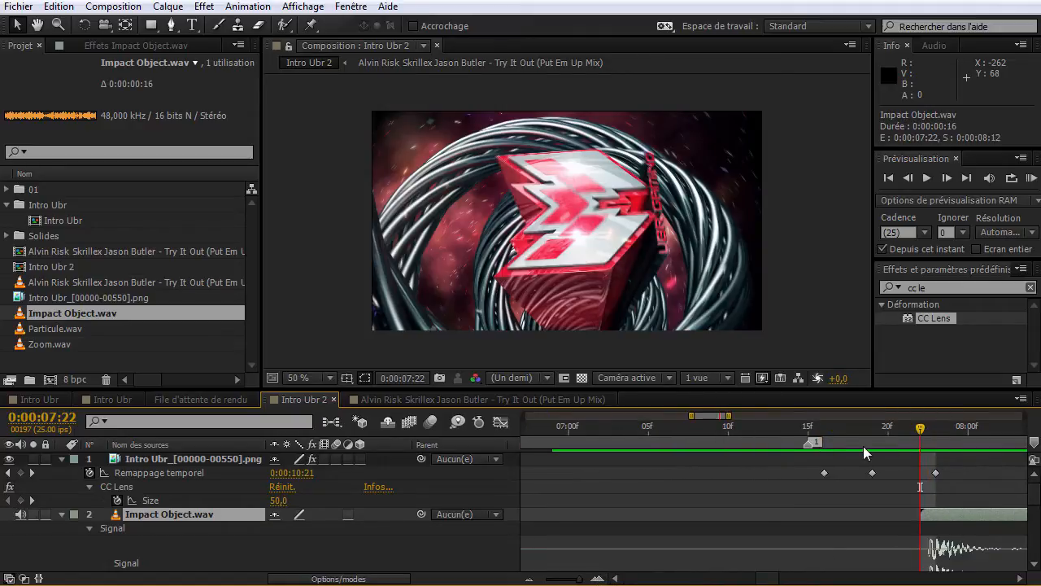
Preview the impact sound against the logo animation from 0:00:07:13 and again from 0:00:07:09.
{"action": "left_click_drag", "start_coordinate": [730, 415], "coordinate": [763, 415]}
{"action": "left_click", "coordinate": [643, 426]}
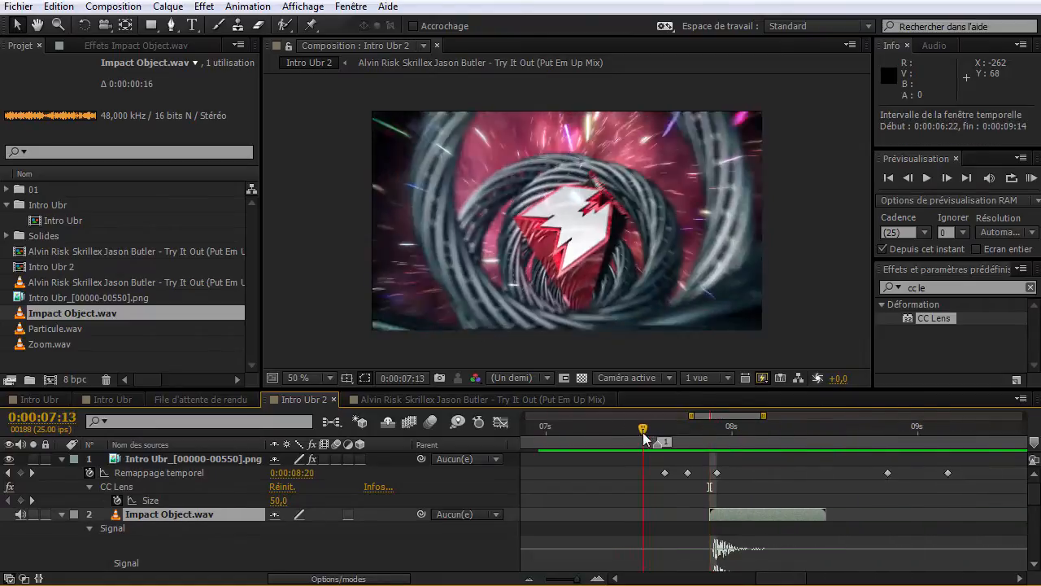
{"action": "key", "text": "KP_0"}
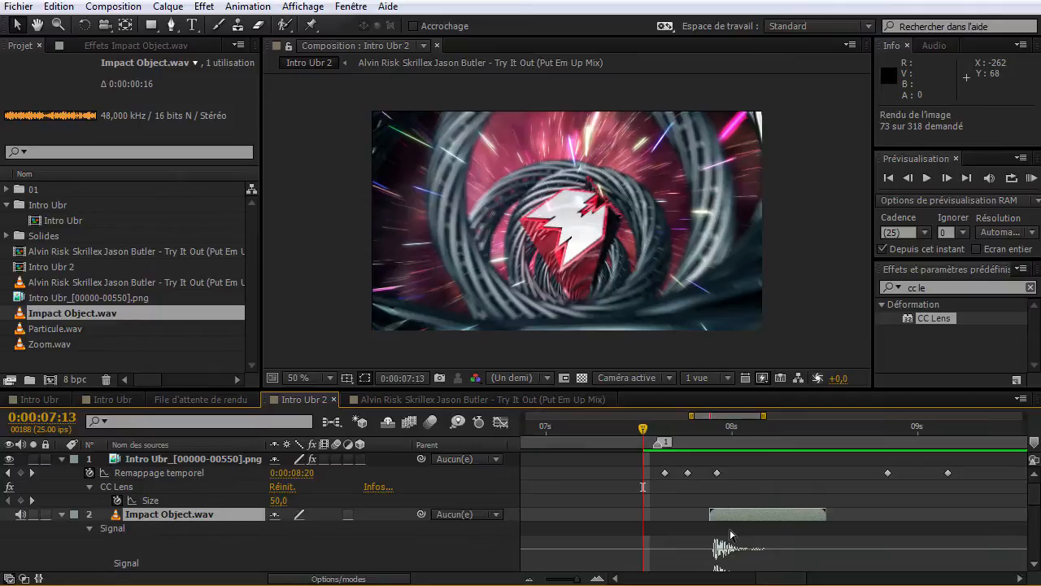
{"action": "key", "text": "space"}
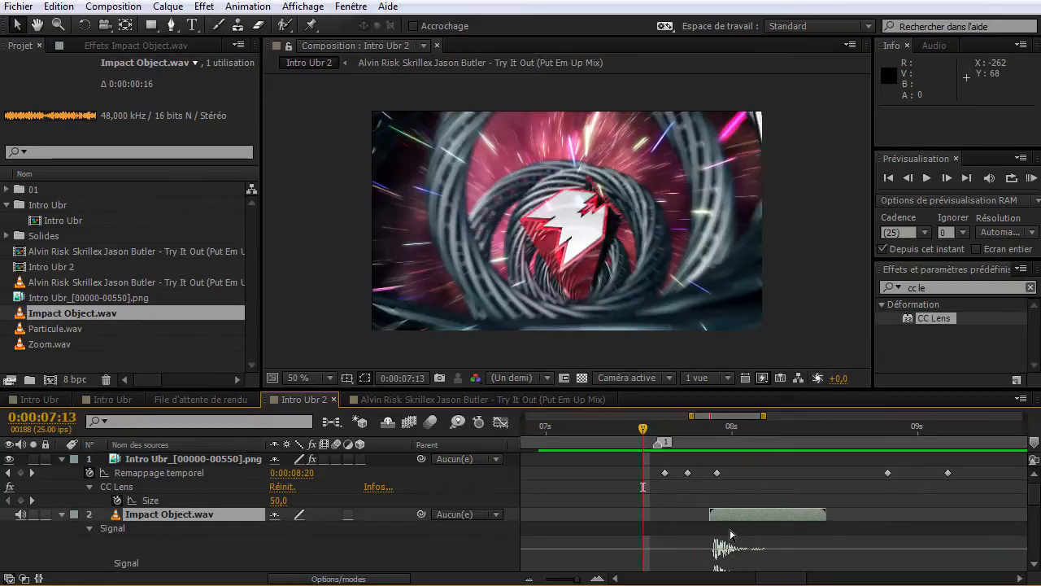
{"action": "left_click_drag", "start_coordinate": [675, 430], "coordinate": [612, 448]}
{"action": "key", "text": "space"}
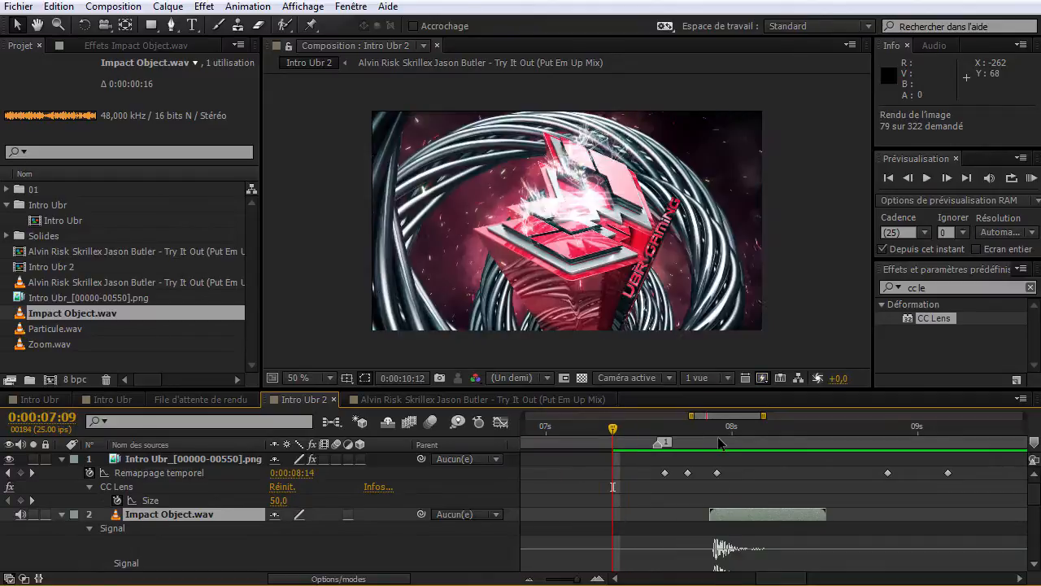
{"action": "key", "text": "space"}
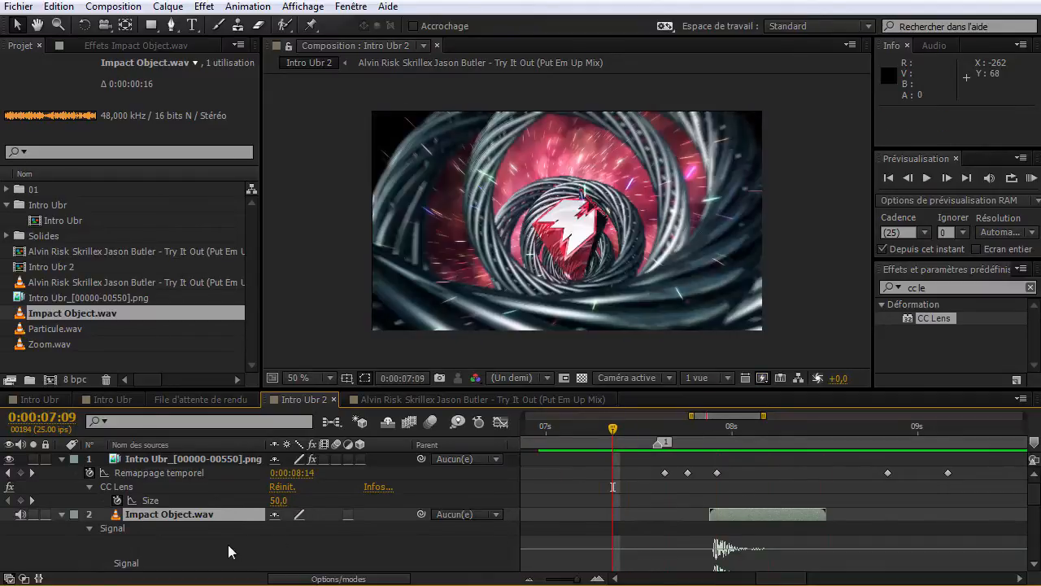
{"action": "key", "text": "space"}
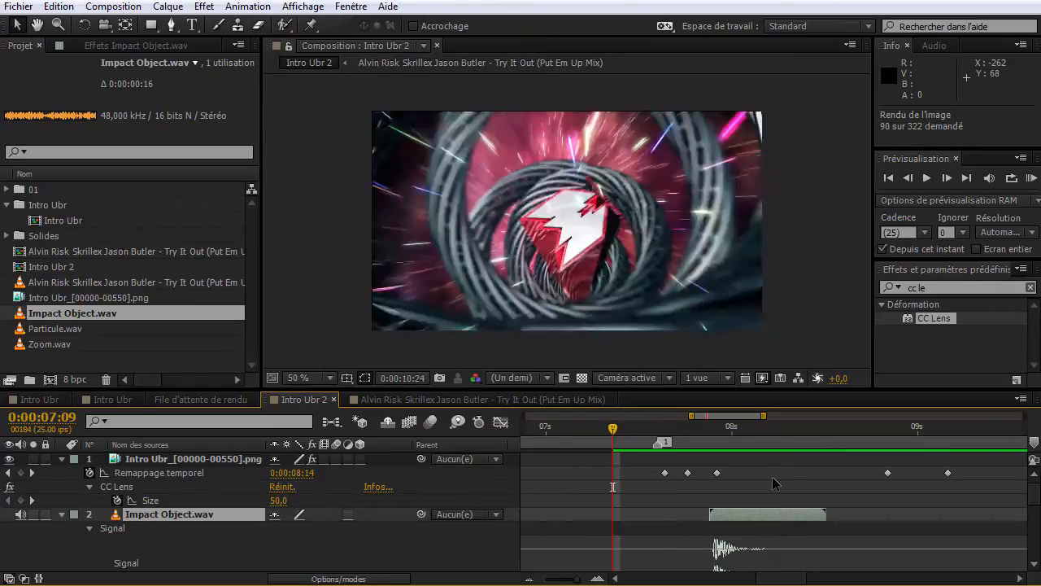
{"action": "key", "text": "space"}
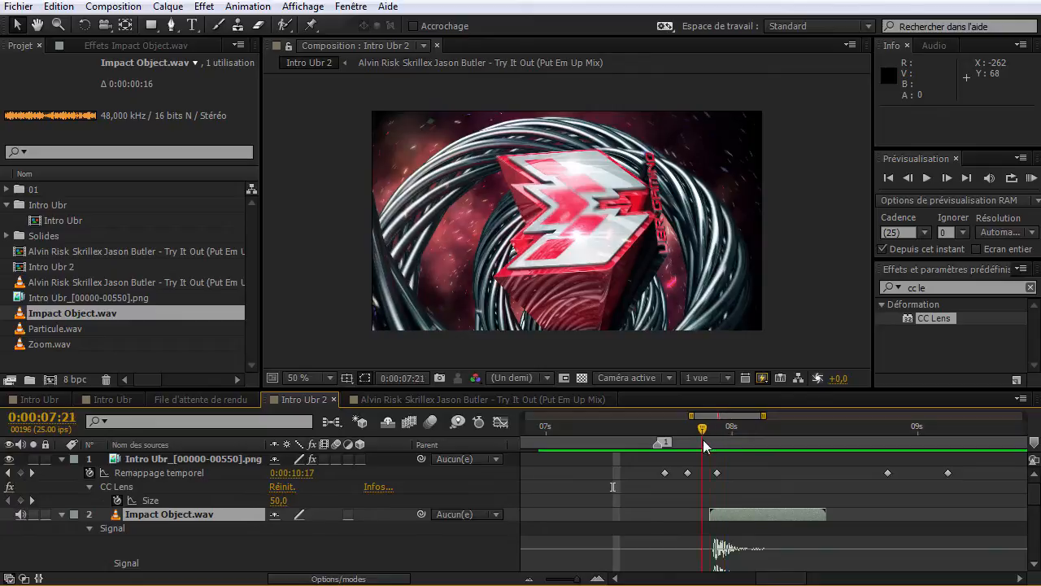
Shift Impact Object.wav to start at 0:00:07:20 and preview it from 0:00:07:07.
{"action": "left_click_drag", "start_coordinate": [719, 510], "coordinate": [708, 514]}
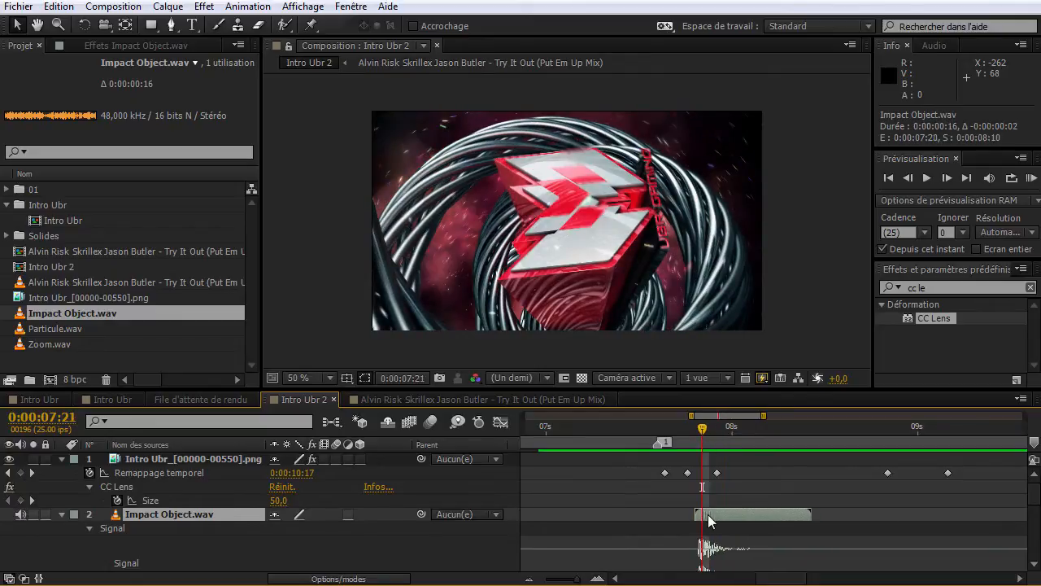
{"action": "left_click", "coordinate": [599, 427]}
{"action": "key", "text": "space"}
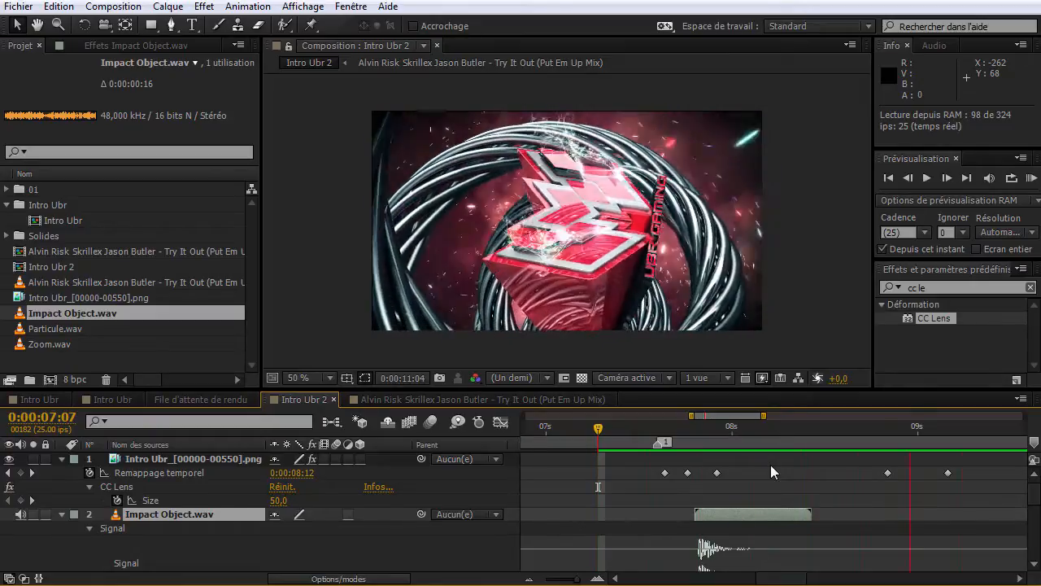
Duplicate Impact Object.wav, start the copy at 0:00:09:00 to match the keyframe at 0:00:09:04, and preview it.
{"action": "left_click_drag", "start_coordinate": [753, 438], "coordinate": [948, 451]}
{"action": "key", "text": "ctrl+d"}
{"action": "left_click_drag", "start_coordinate": [757, 529], "coordinate": [959, 537]}
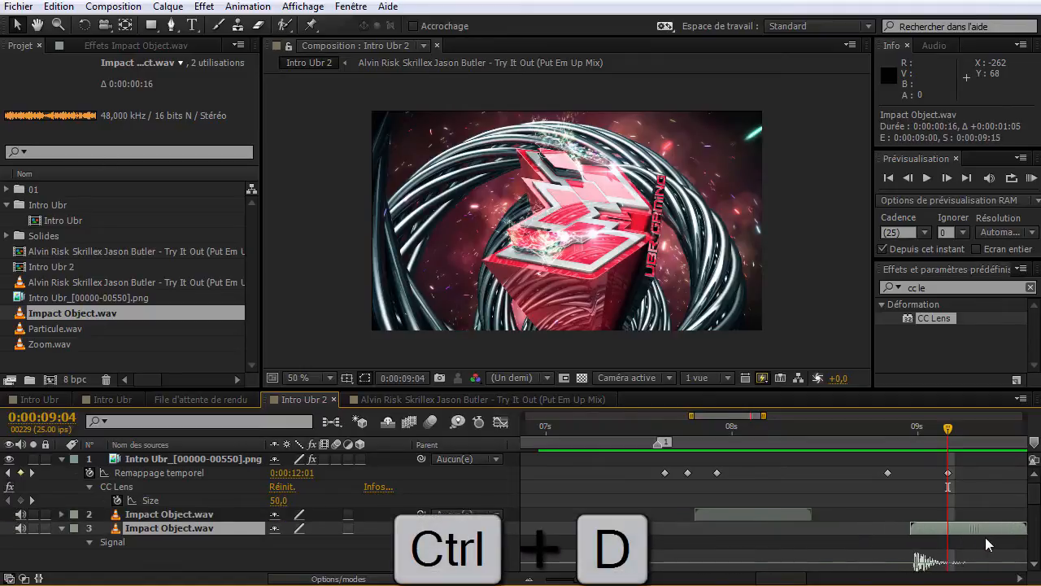
{"action": "left_click_drag", "start_coordinate": [873, 446], "coordinate": [885, 449]}
{"action": "key", "text": "space"}
{"action": "key", "text": "space"}
{"action": "key", "text": "space"}
Duplicate the second Impact Object.wav, start the new copy at 0:00:09:24 and preview it from 0:00:09:17.
{"action": "left_click_drag", "start_coordinate": [743, 416], "coordinate": [791, 415]}
{"action": "left_click_drag", "start_coordinate": [654, 431], "coordinate": [722, 438]}
{"action": "left_click", "coordinate": [630, 525]}
{"action": "key", "text": "ctrl+d"}
{"action": "left_click_drag", "start_coordinate": [631, 542], "coordinate": [797, 547]}
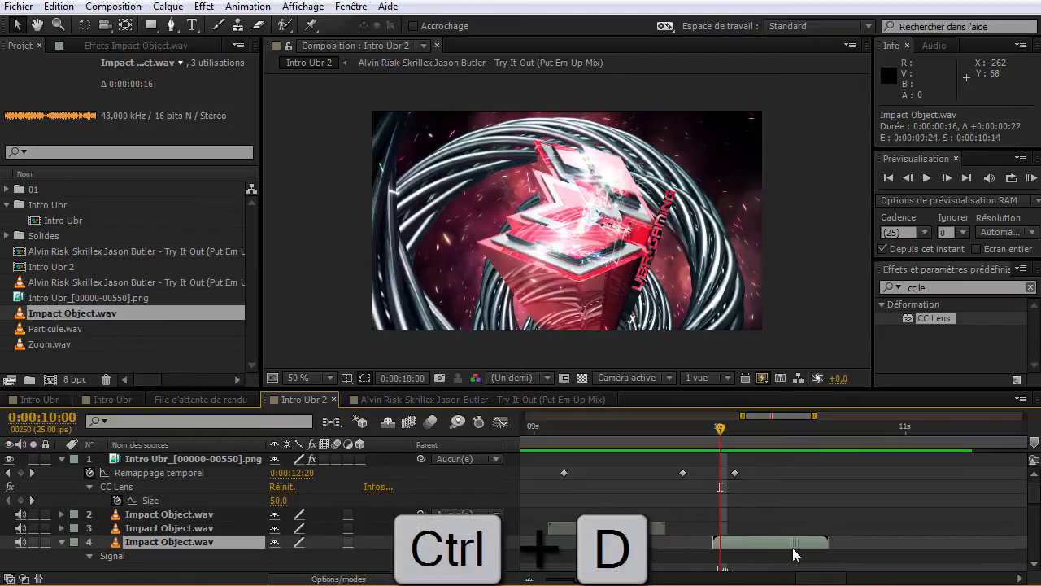
{"action": "scroll", "coordinate": [776, 523], "scroll_direction": "down", "scroll_amount": 3}
{"action": "left_click", "coordinate": [664, 439]}
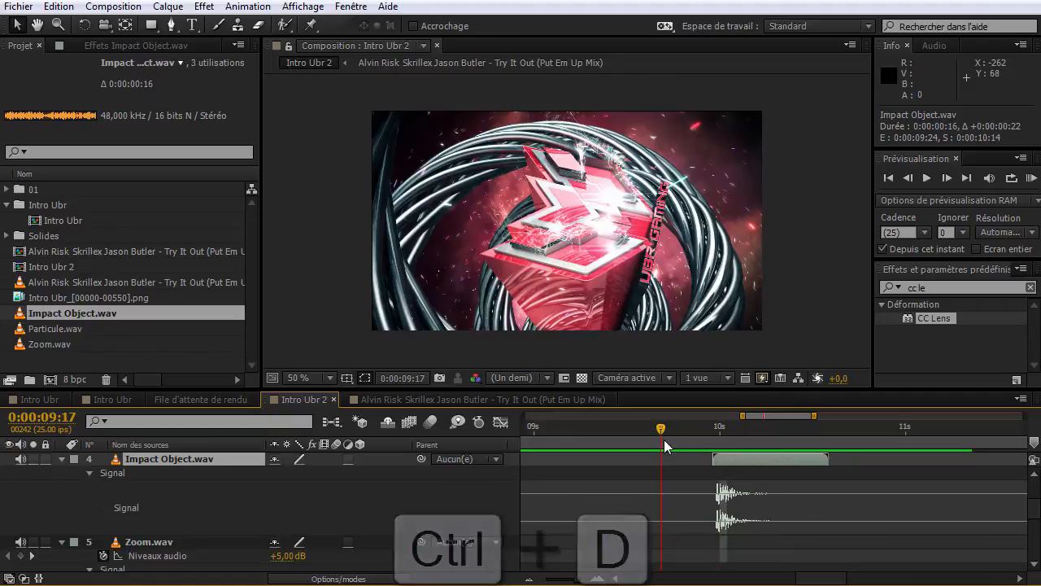
{"action": "key", "text": "KP_0"}
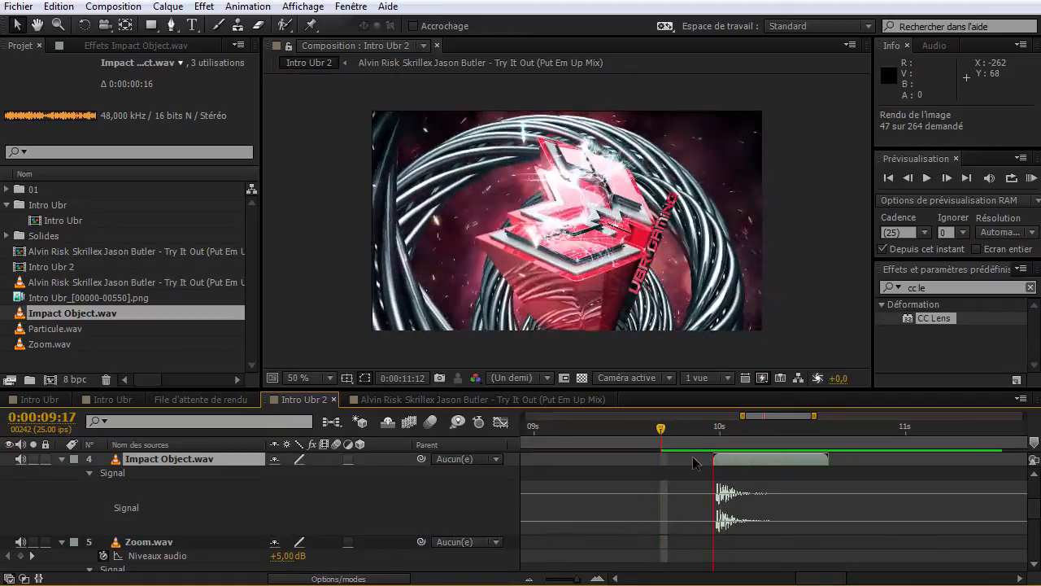
Duplicate the third Impact Object.wav, start the new copy at 0:00:11:00 and preview it from 0:00:10:20.
{"action": "left_click_drag", "start_coordinate": [875, 444], "coordinate": [918, 444]}
{"action": "left_click", "coordinate": [770, 458]}
{"action": "key", "text": "ctrl+d"}
{"action": "left_click_drag", "start_coordinate": [767, 473], "coordinate": [952, 486]}
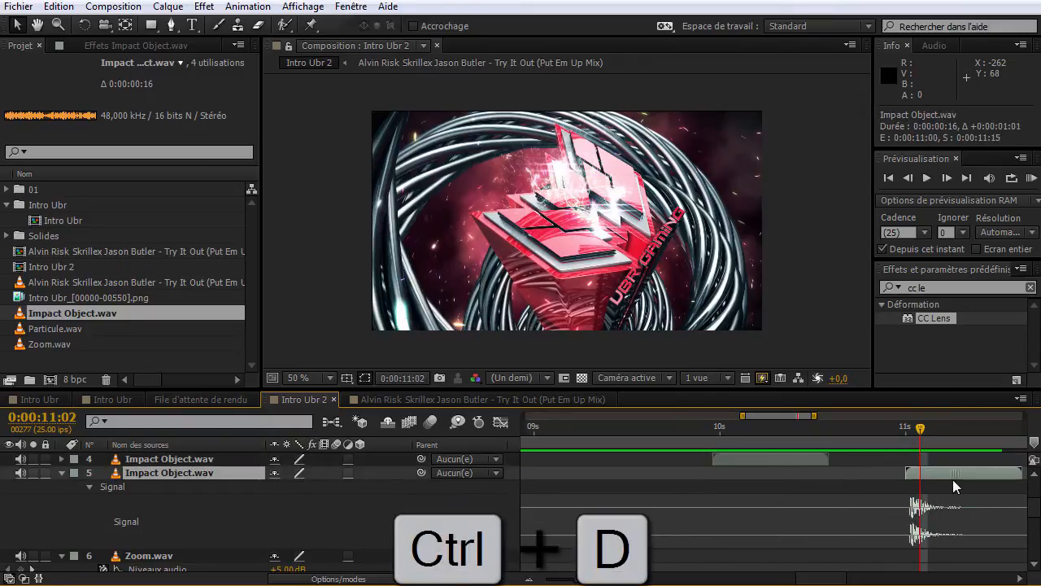
{"action": "left_click", "coordinate": [867, 444]}
{"action": "key", "text": "KP_0"}
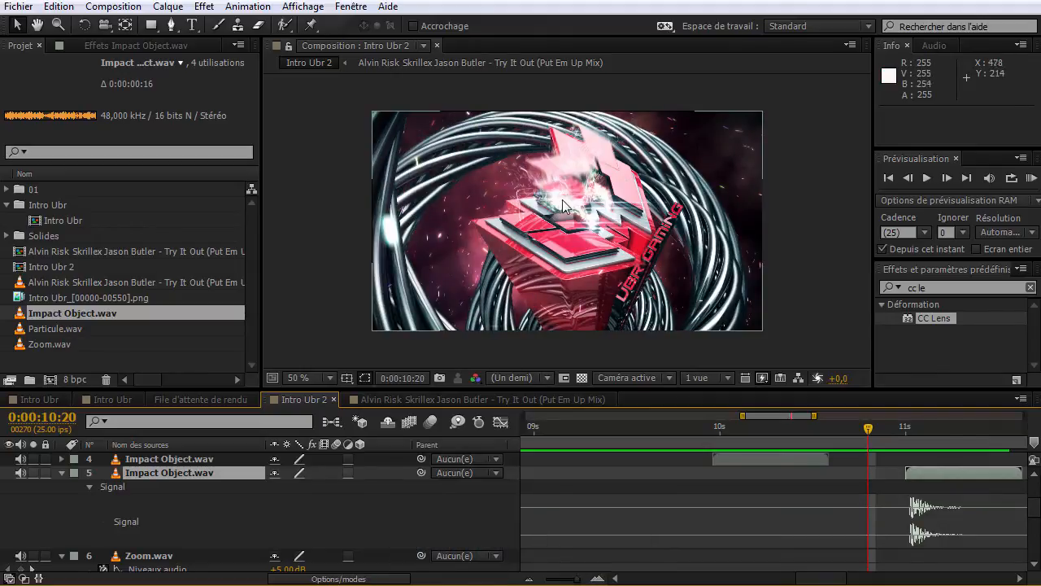
Set the audio level of the Impact Object.wav copy at 0:00:11:00 to -5 dB and collapse its properties.
{"action": "left_click_drag", "start_coordinate": [814, 416], "coordinate": [843, 445]}
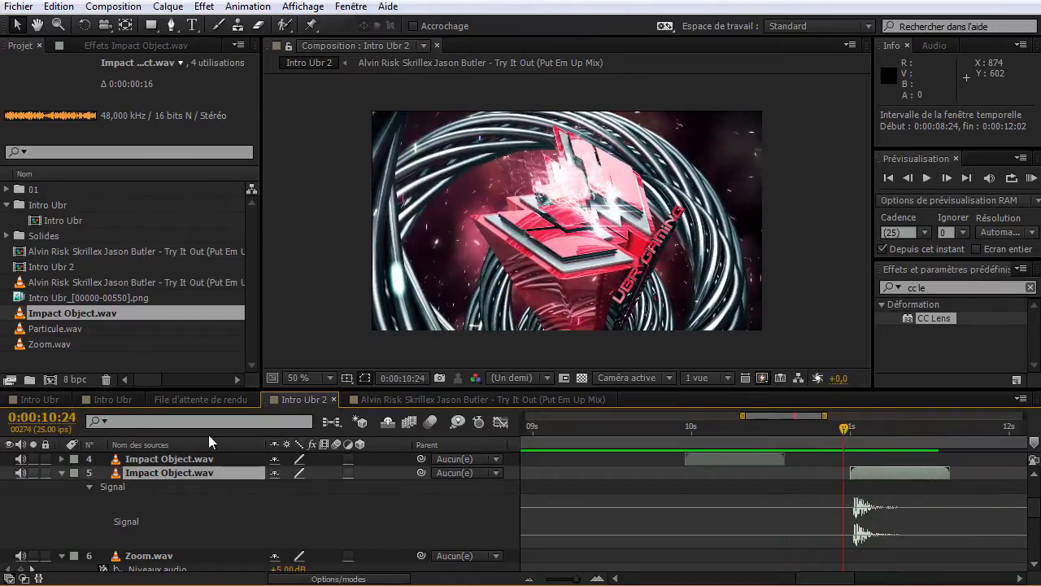
{"action": "key", "text": "shift+l"}
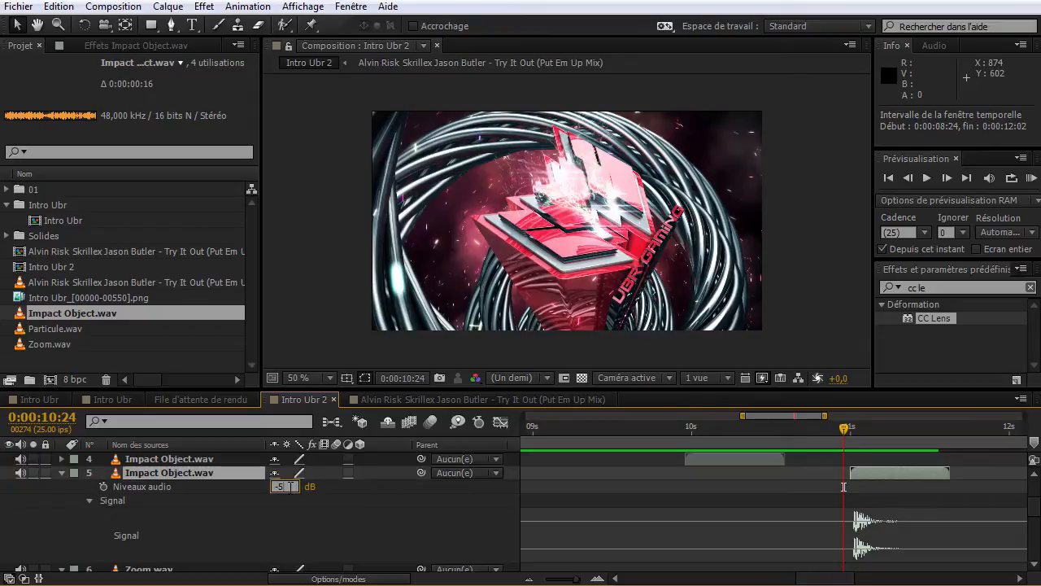
{"action": "left_click", "coordinate": [886, 521]}
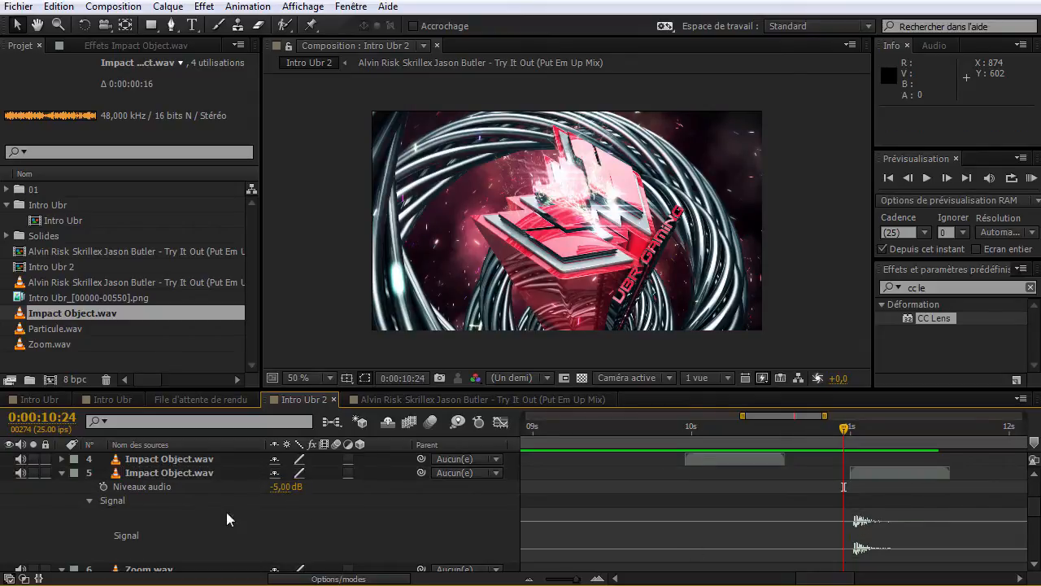
{"action": "left_click", "coordinate": [61, 477]}
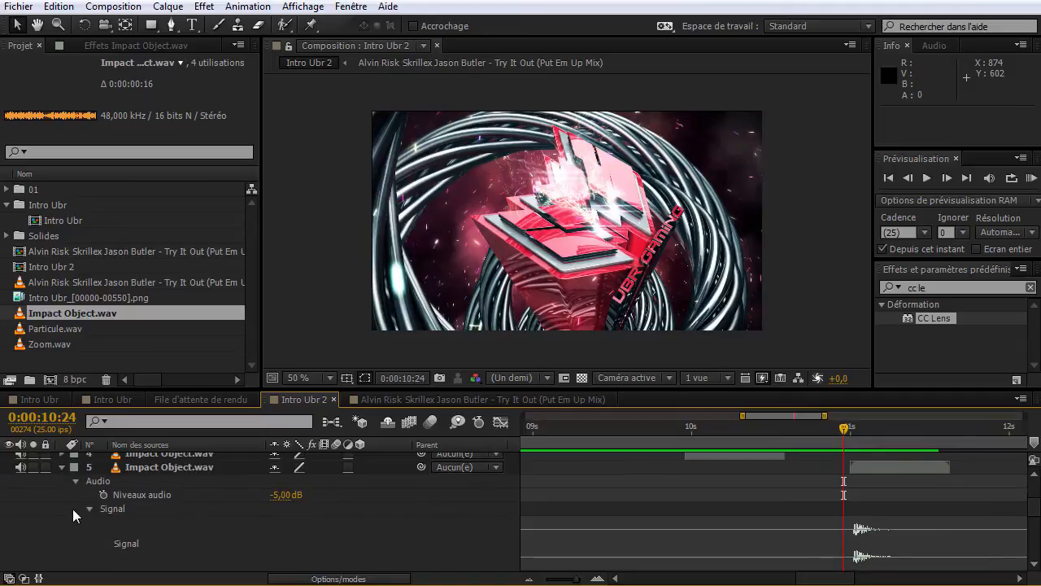
{"action": "left_click", "coordinate": [63, 469]}
{"action": "left_click", "coordinate": [63, 468]}
{"action": "left_click", "coordinate": [63, 468]}
Preview the last impact sounds from 0:00:10:24 and from 0:00:09:13 to check their timing and loudness.
{"action": "key", "text": "KP_0"}
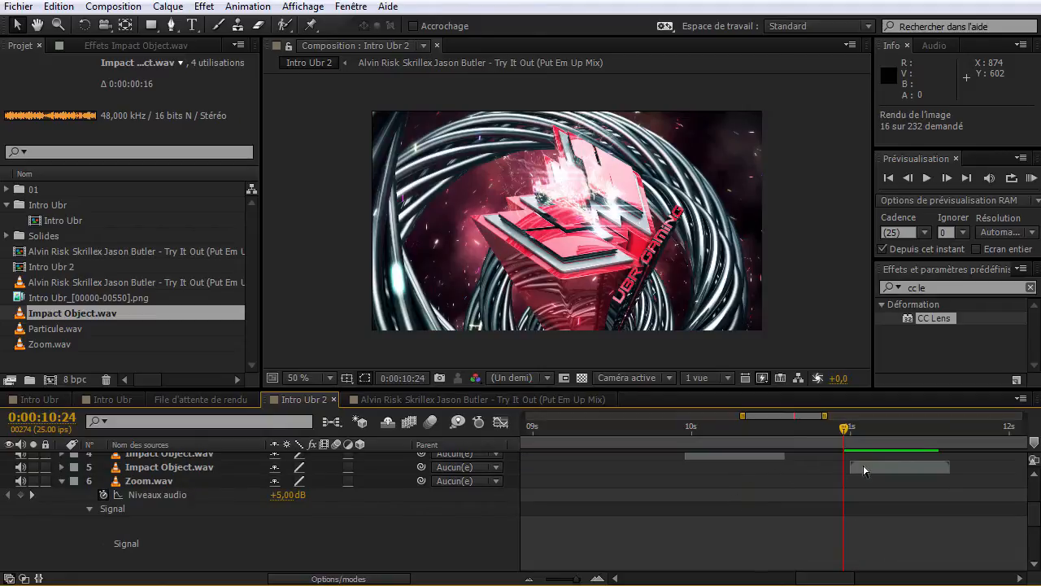
{"action": "left_click_drag", "start_coordinate": [716, 440], "coordinate": [616, 433]}
{"action": "key", "text": "KP_0"}
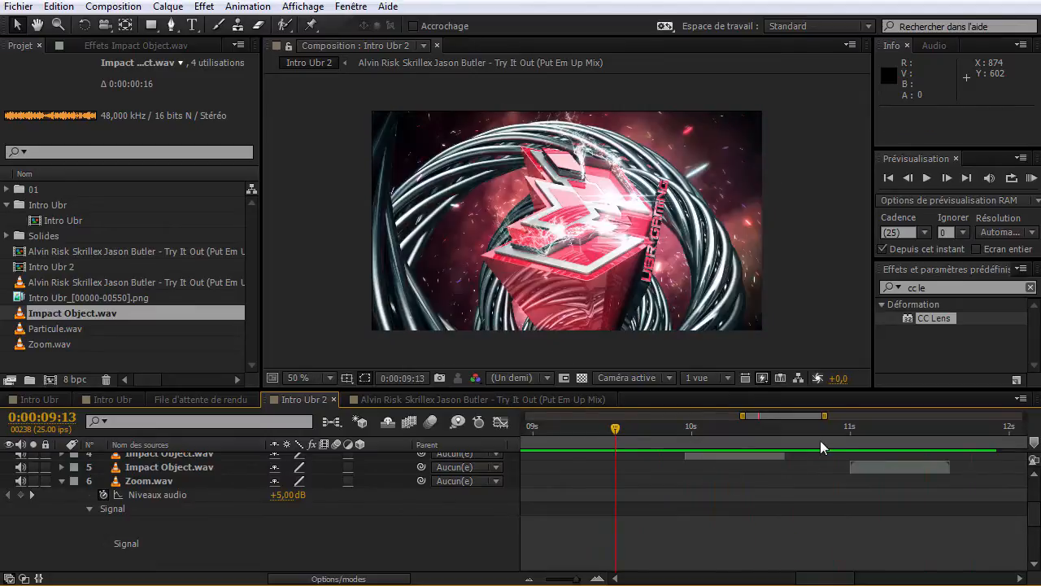
{"action": "left_click", "coordinate": [858, 438]}
{"action": "left_click_drag", "start_coordinate": [789, 447], "coordinate": [667, 447]}
{"action": "key", "text": "KP_0"}
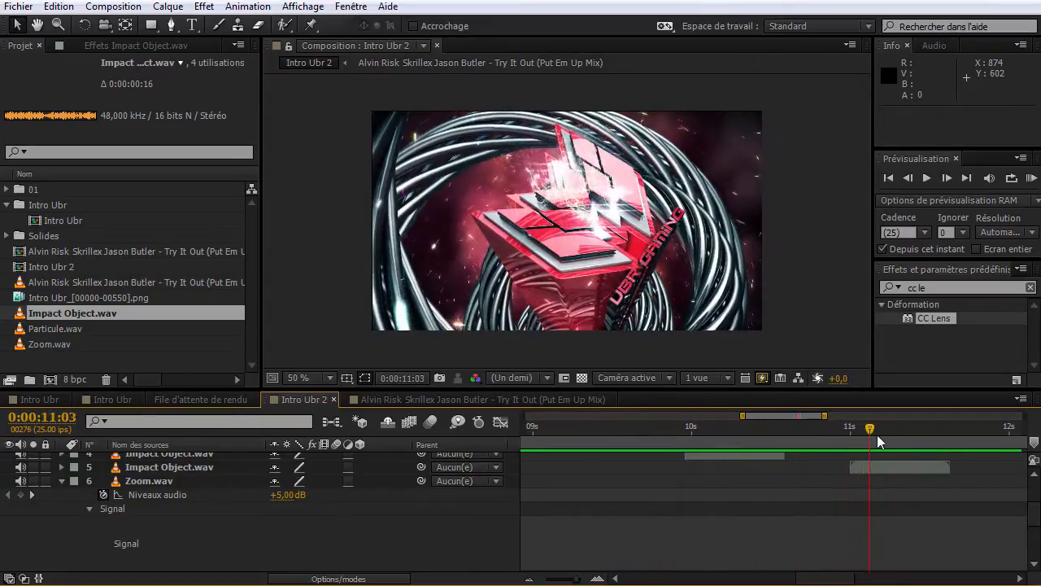
{"action": "left_click_drag", "start_coordinate": [828, 416], "coordinate": [876, 416]}
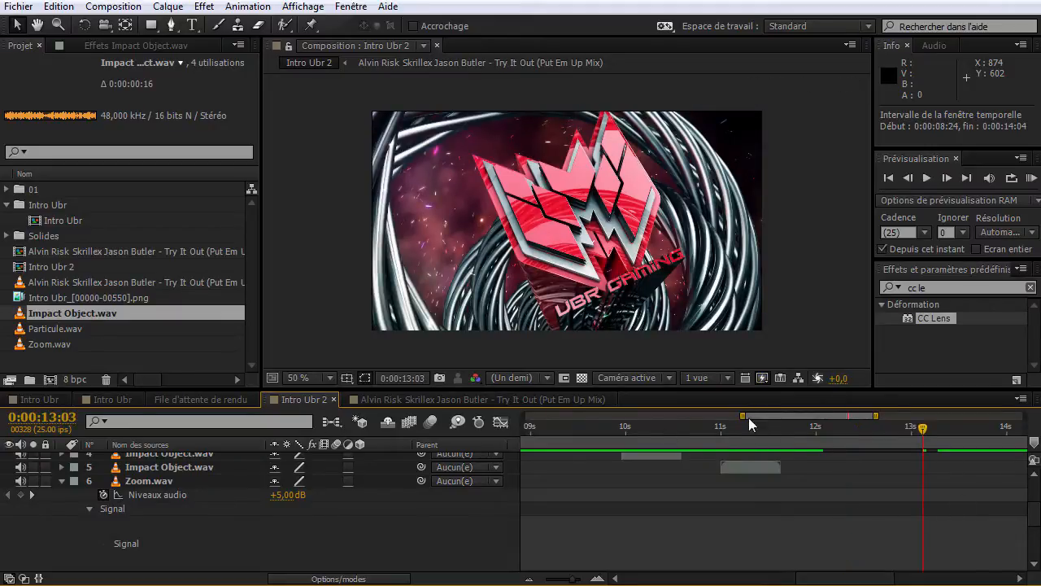
Add Particule.wav above the impact sounds at about 0:00:07:23, show its waveform and preview it from 0:00:07:17.
{"action": "mouse_move", "coordinate": [745, 416]}
{"action": "left_mouse_down"}
{"action": "mouse_move", "coordinate": [610, 416]}
{"action": "mouse_move", "coordinate": [746, 430]}
{"action": "left_mouse_up"}
{"action": "left_click", "coordinate": [608, 438]}
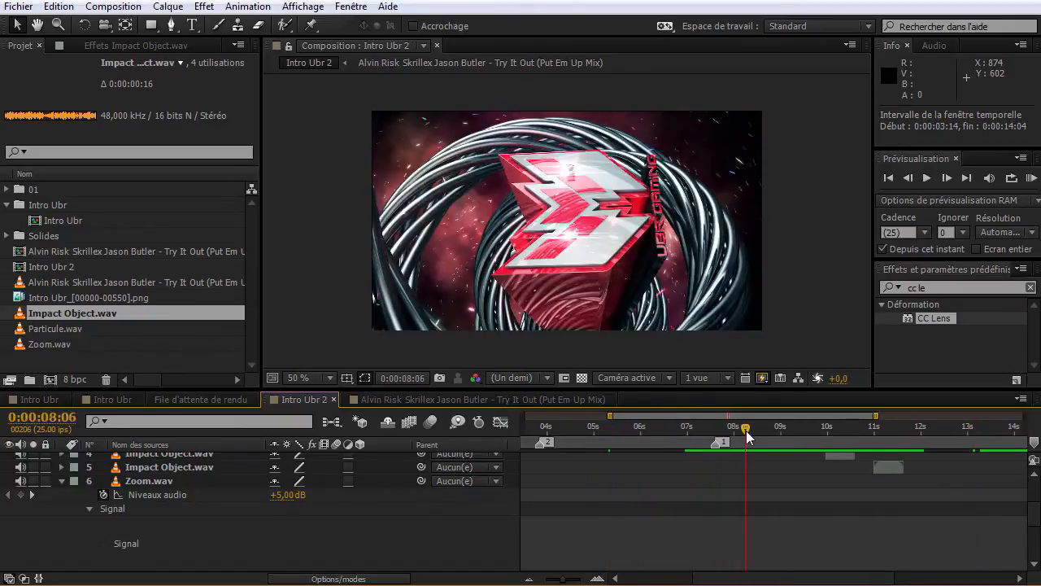
{"action": "mouse_move", "coordinate": [71, 330]}
{"action": "left_mouse_down"}
{"action": "mouse_move", "coordinate": [731, 461]}
{"action": "mouse_move", "coordinate": [732, 487]}
{"action": "left_mouse_up"}
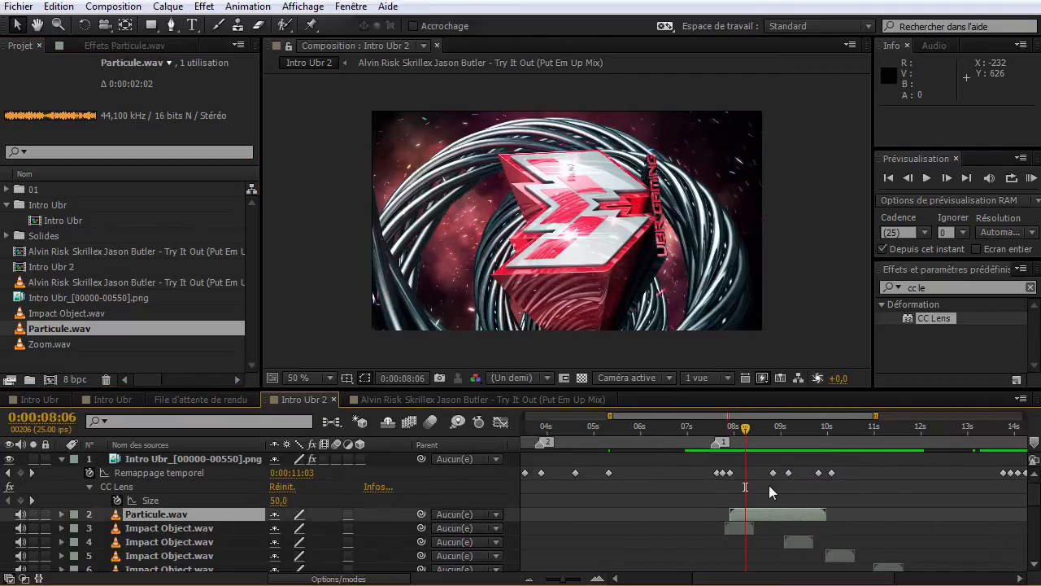
{"action": "key", "text": "l"}
{"action": "key", "text": "l"}
{"action": "scroll", "coordinate": [758, 501], "scroll_direction": "down", "scroll_amount": 2}
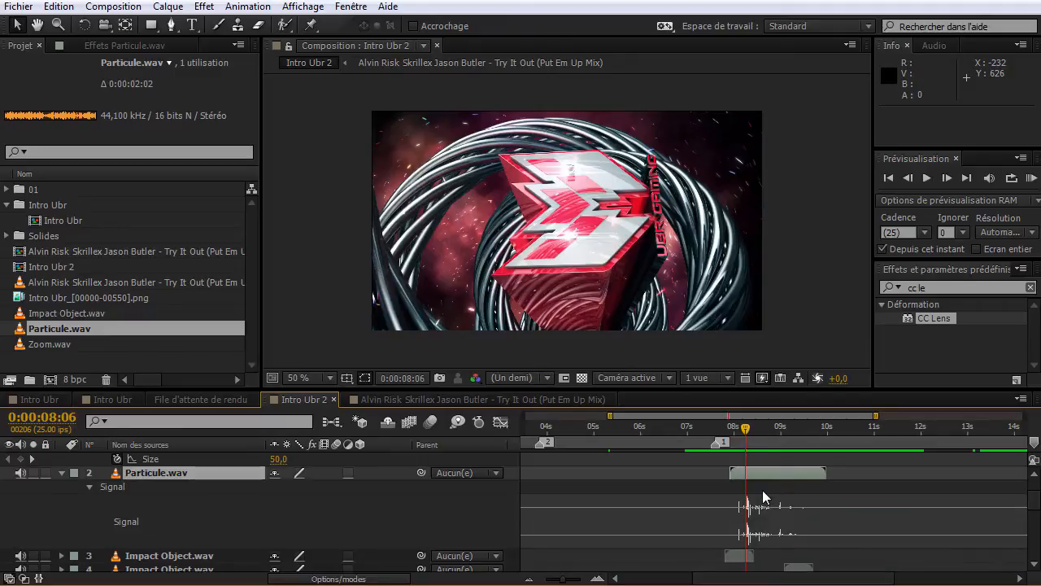
{"action": "left_click_drag", "start_coordinate": [719, 443], "coordinate": [704, 443]}
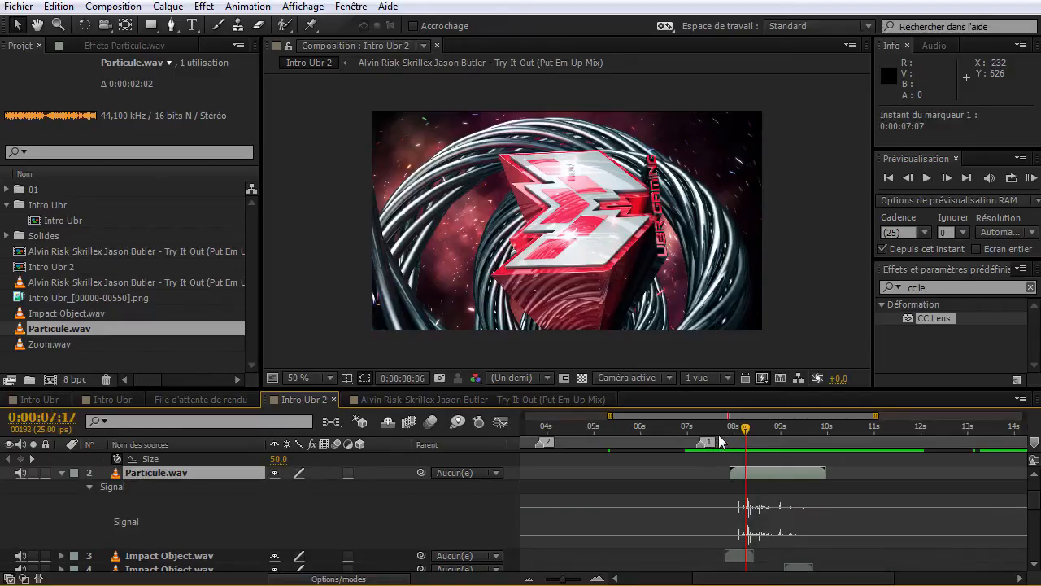
{"action": "key", "text": "KP_0"}
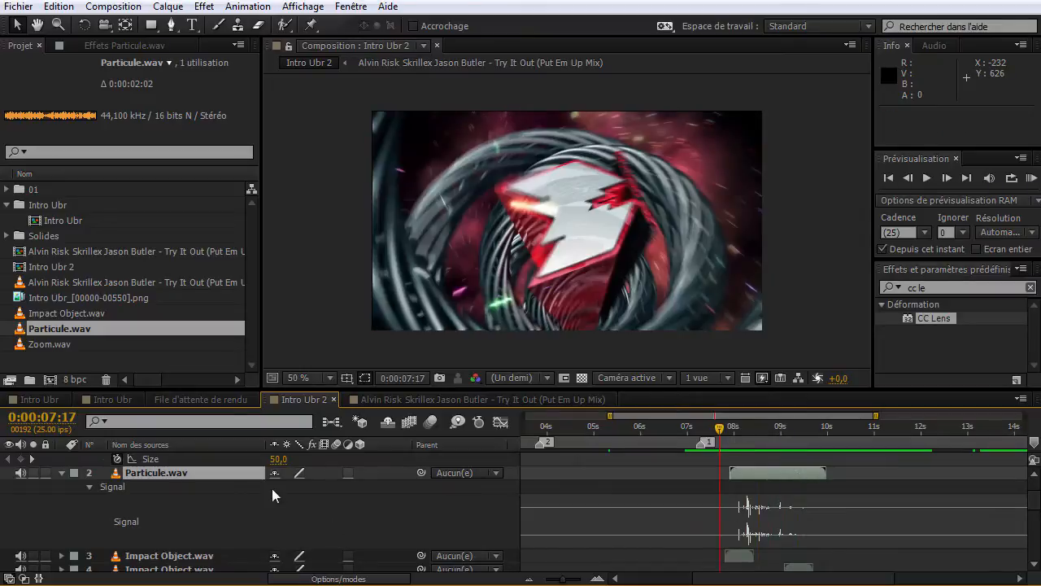
Try an audio level of +10 dB on Particule.wav, raise it to +20 dB and preview the sound from 0:00:07:04.
{"action": "key", "text": "shift+l"}
{"action": "type", "text": "10"}
{"action": "key", "text": "Return"}
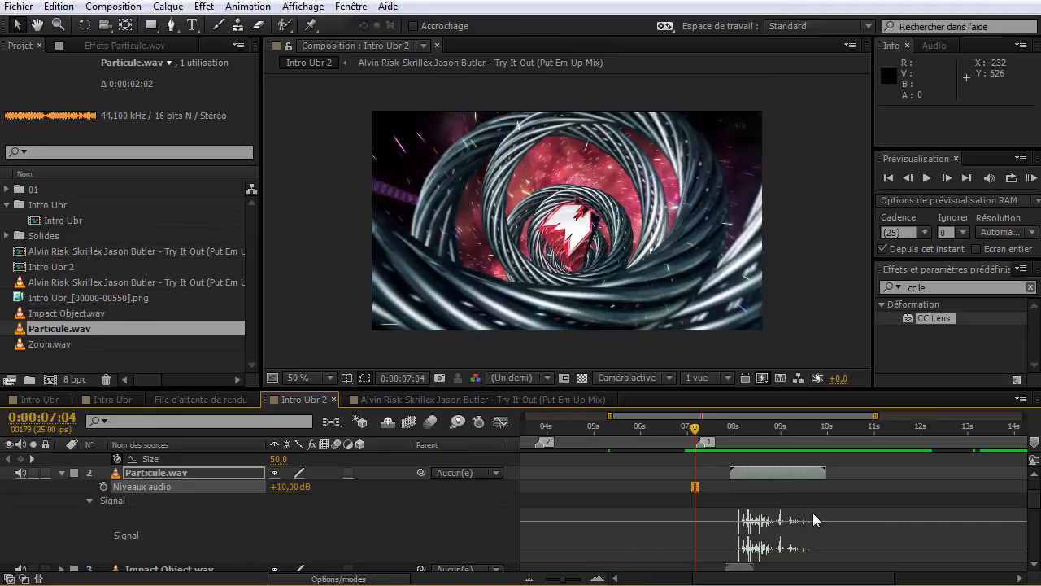
{"action": "key", "text": "KP_0"}
{"action": "key", "text": "Return"}
{"action": "key", "text": "KP_0"}
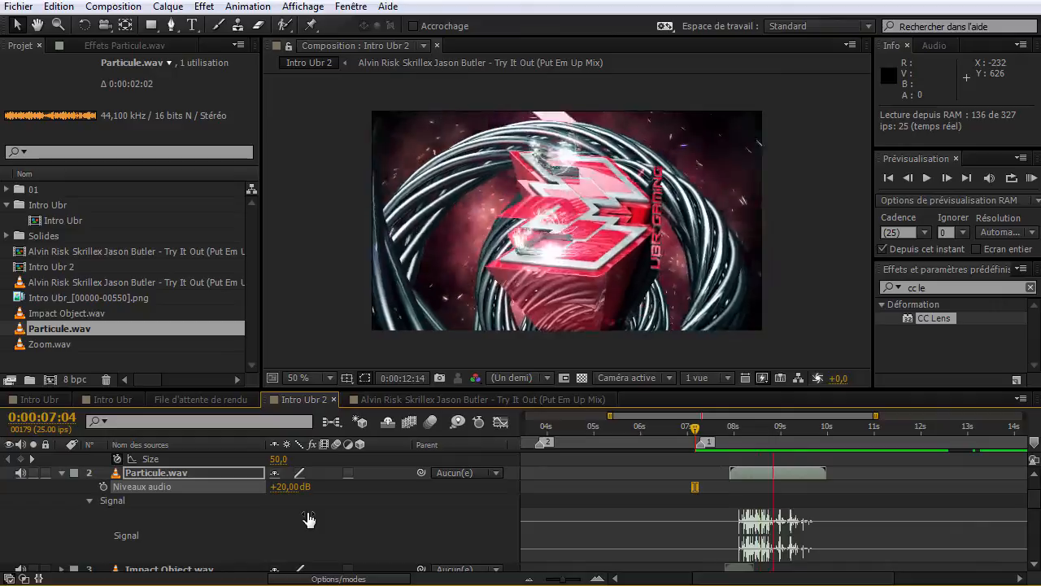
{"action": "key", "text": "space"}
Duplicate Particule.wav twice, placing the first copy's start near 0:00:08:23 and the second copy's at 0:00:10:00.
{"action": "left_click", "coordinate": [766, 475]}
{"action": "key", "text": "ctrl+d"}
{"action": "left_click_drag", "start_coordinate": [759, 485], "coordinate": [804, 490]}
{"action": "key", "text": "ctrl+d"}
{"action": "left_click", "coordinate": [844, 501]}
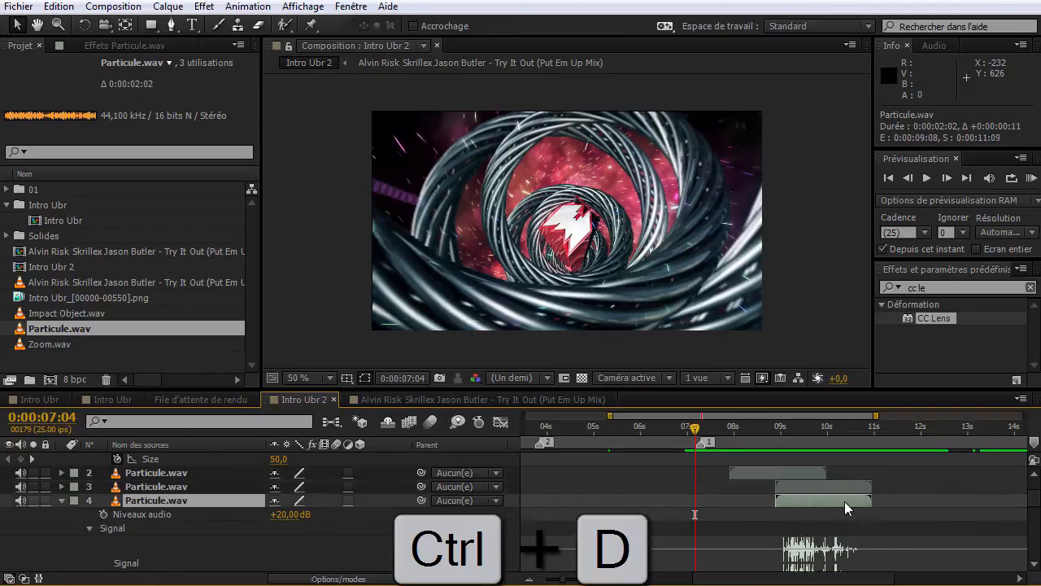
{"action": "left_click_drag", "start_coordinate": [858, 500], "coordinate": [909, 502]}
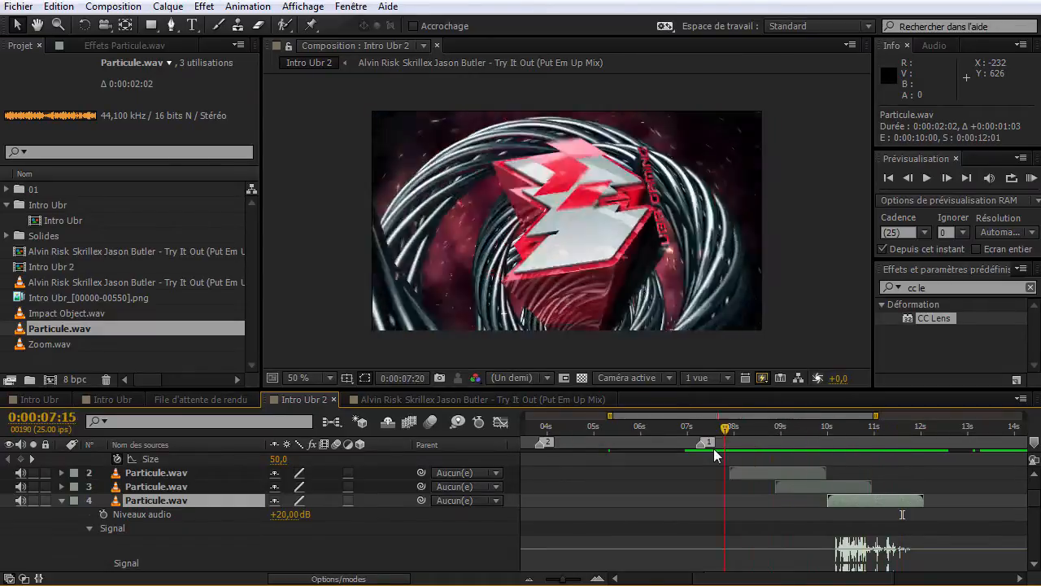
Preview the particle sounds from 0:00:07:14, delay the two copies to about 0:00:09:04 and 0:00:10:04, and collapse the last one's properties.
{"action": "key", "text": "KP_0"}
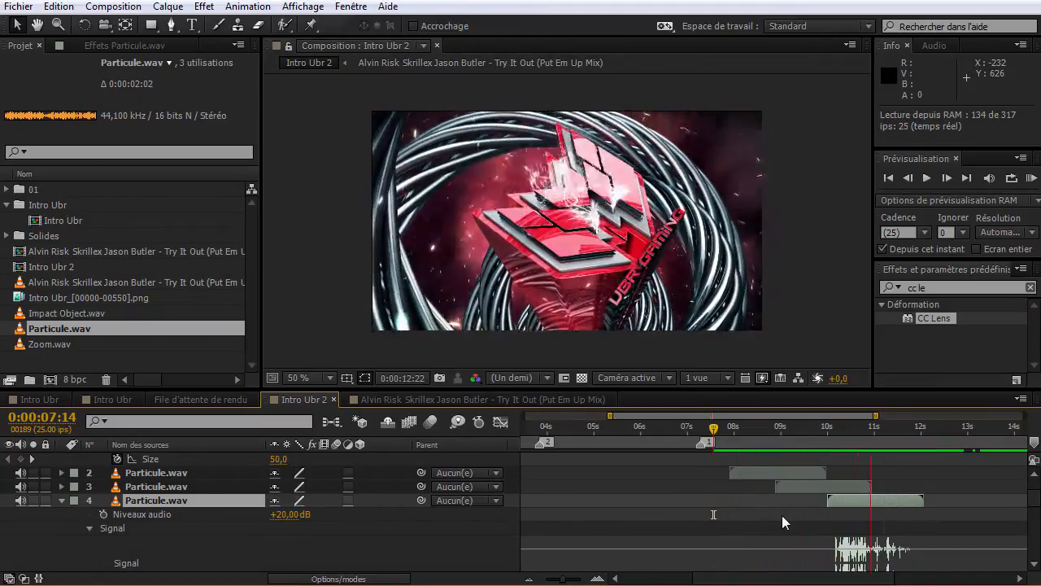
{"action": "key", "text": "KP_0"}
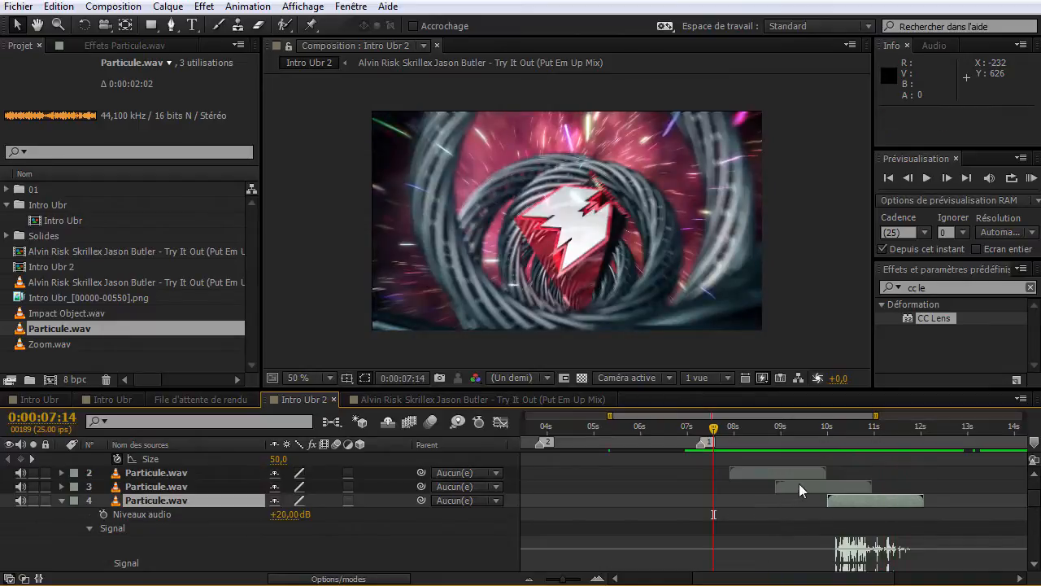
{"action": "left_click_drag", "start_coordinate": [799, 483], "coordinate": [812, 485]}
{"action": "left_click_drag", "start_coordinate": [873, 504], "coordinate": [863, 503]}
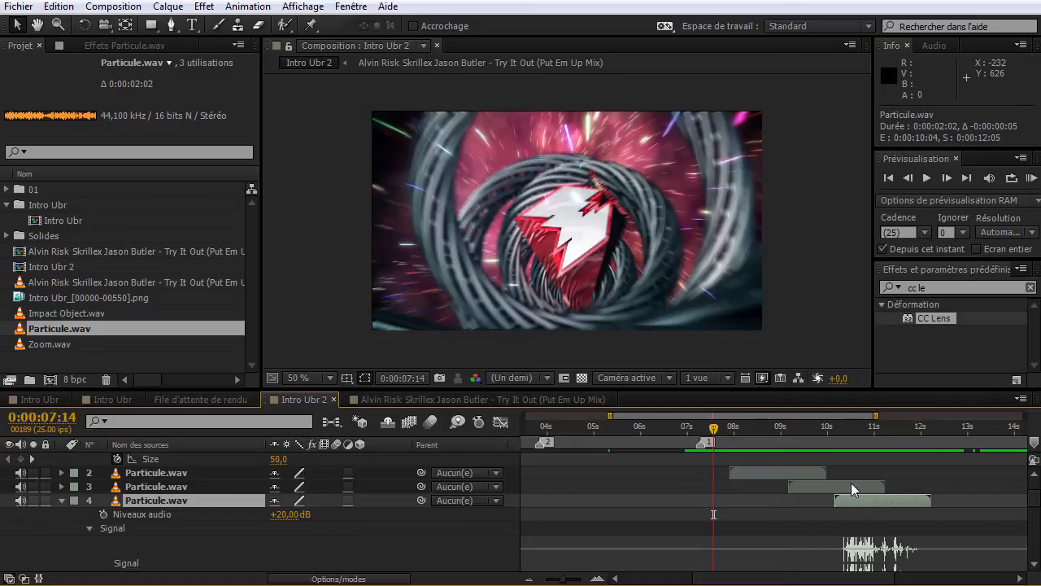
{"action": "left_click", "coordinate": [61, 501]}
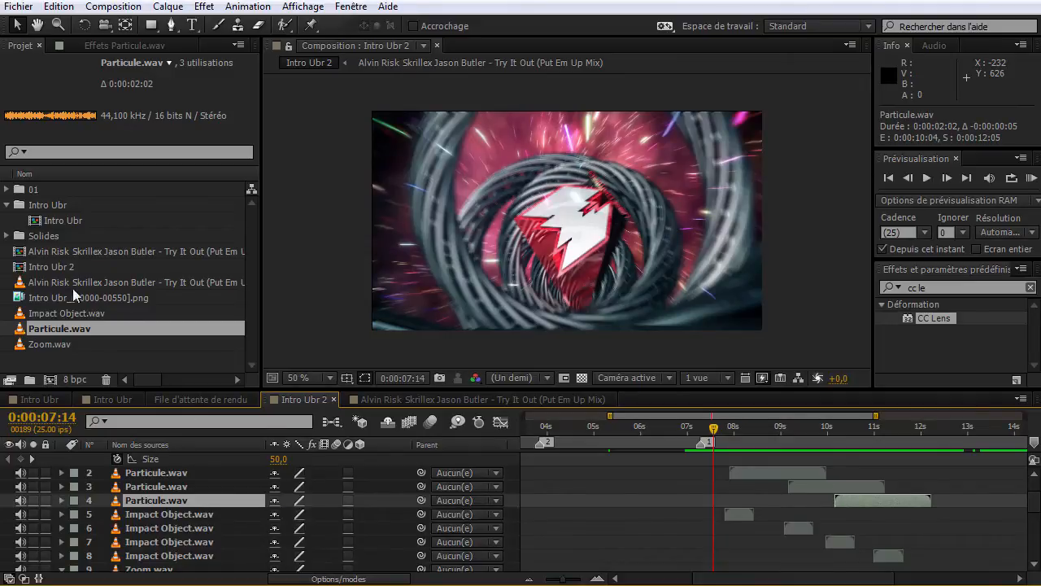
Show the whole composition in the timeline, preview it from 0:00:00:00 with all sounds and check the frame at 0:00:10:21.
{"action": "left_click_drag", "start_coordinate": [611, 416], "coordinate": [523, 416]}
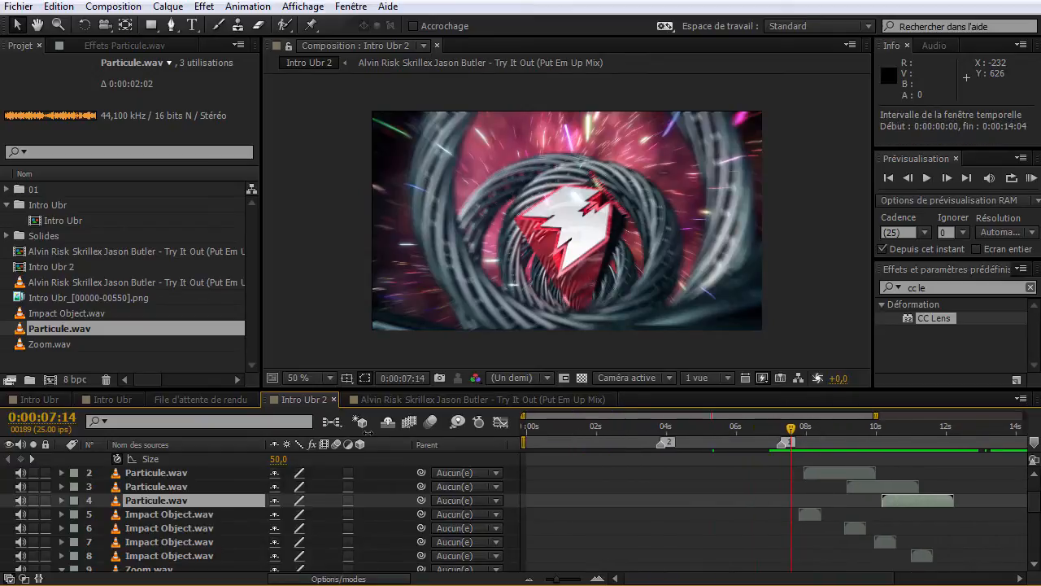
{"action": "left_click_drag", "start_coordinate": [877, 415], "coordinate": [1025, 416]}
{"action": "left_click_drag", "start_coordinate": [711, 426], "coordinate": [437, 462]}
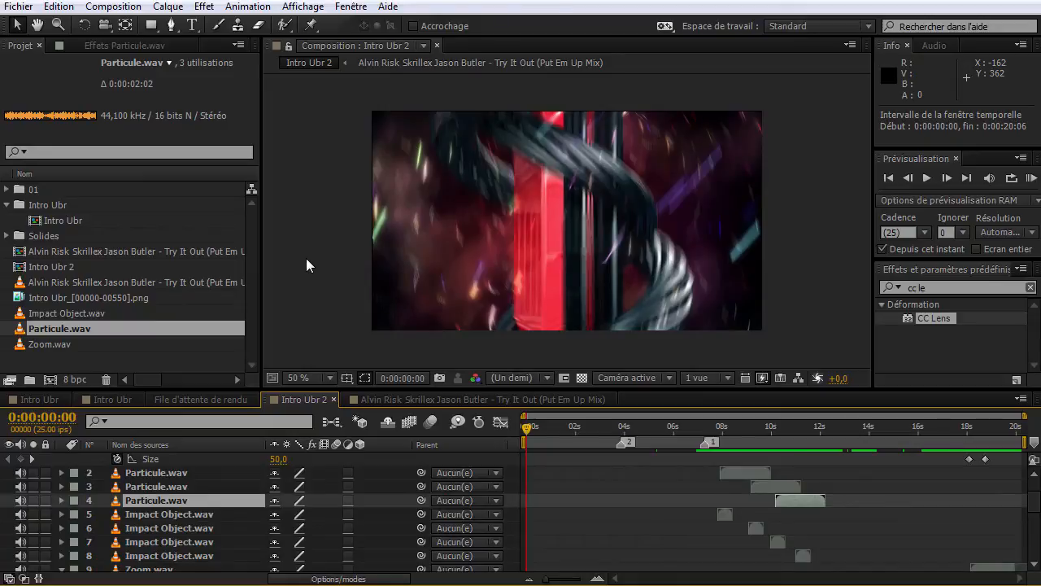
{"action": "key", "text": "KP_0"}
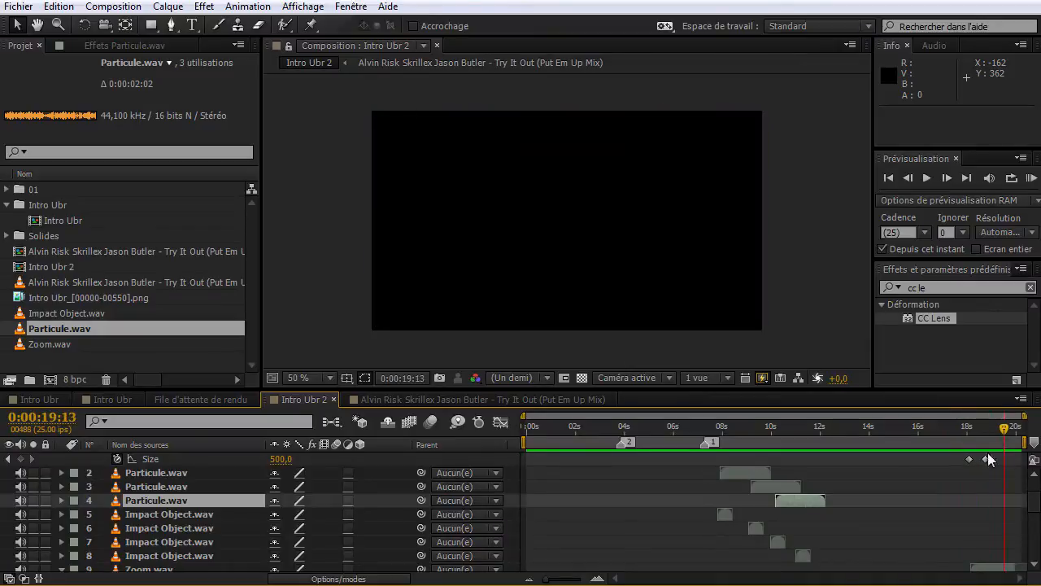
{"action": "left_click_drag", "start_coordinate": [860, 458], "coordinate": [792, 458]}
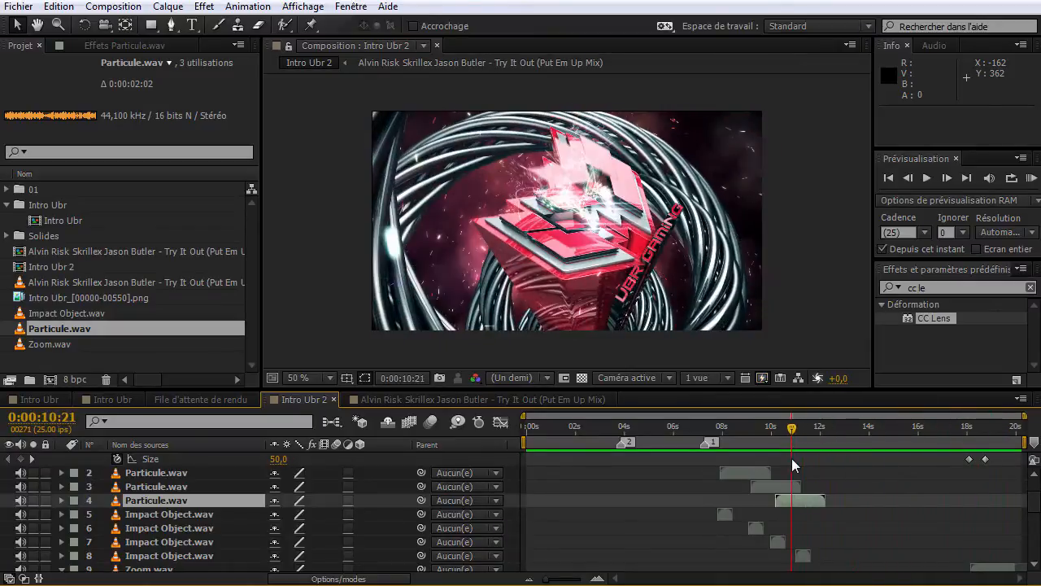